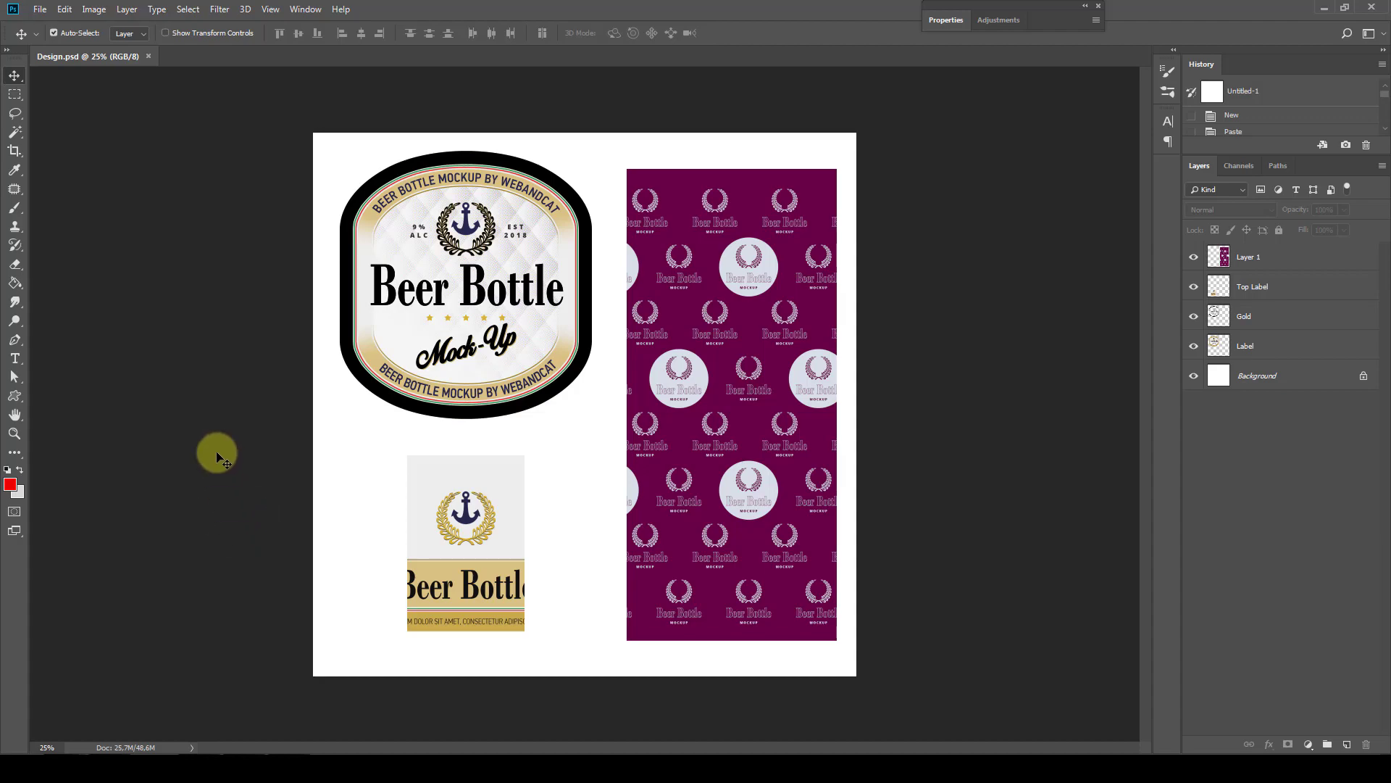
Open 1 Amber Bottle.psd from the Beer Bottle Mockup folder alongside Design.psd
{"action": "left_click", "coordinate": [40, 8]}
{"action": "left_click", "coordinate": [51, 34]}
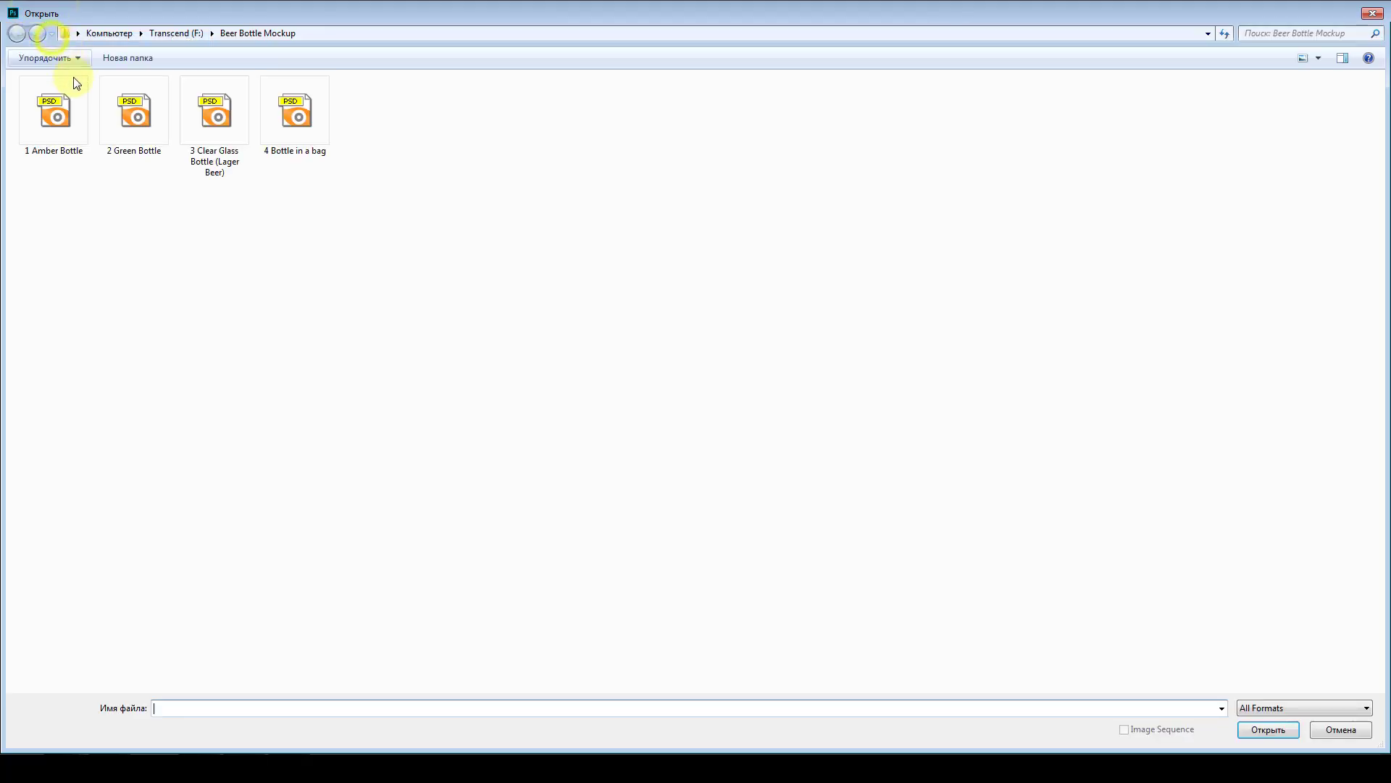
{"action": "double_click", "coordinate": [67, 119]}
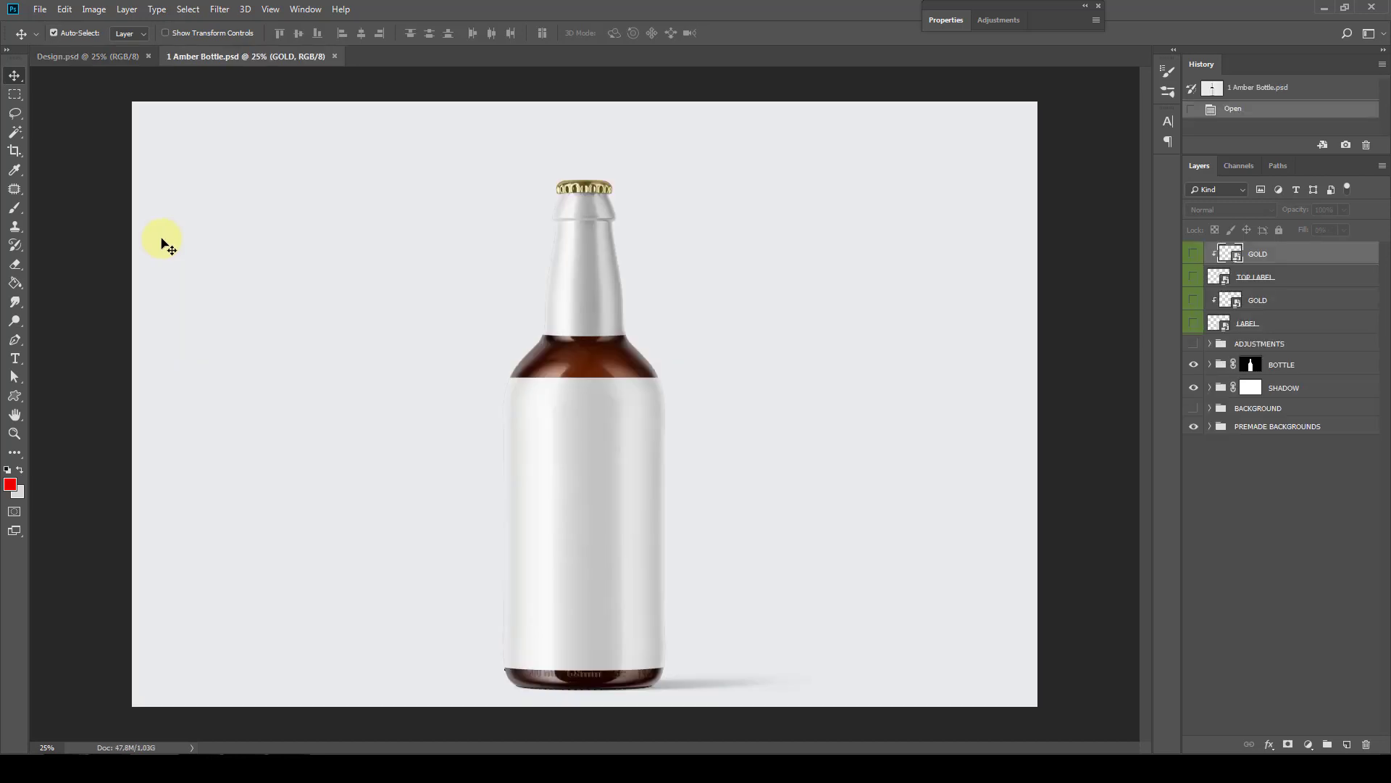
View the bottle at 100% and pan to inspect its cap, neck and brown base
{"action": "left_click", "coordinate": [14, 433]}
{"action": "right_click", "coordinate": [586, 373]}
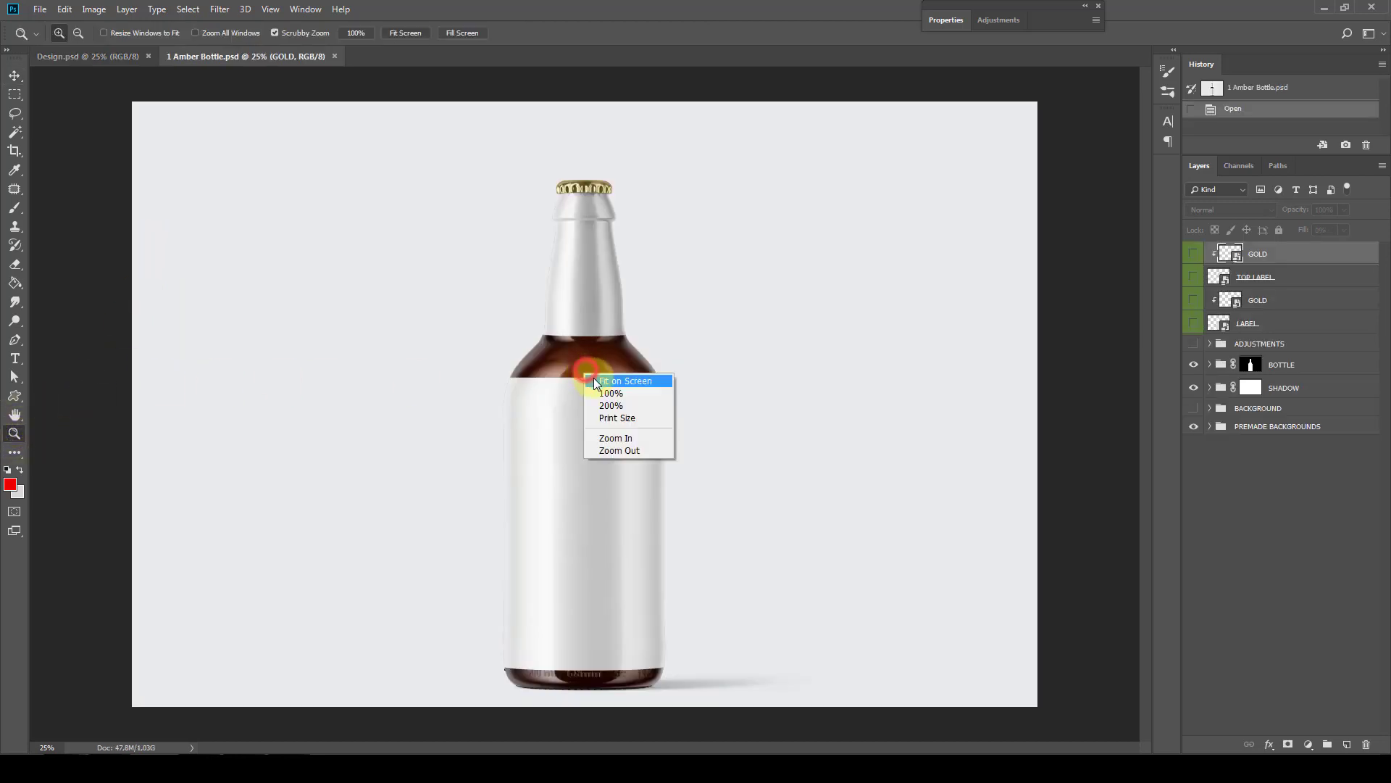
{"action": "left_click", "coordinate": [606, 392]}
{"action": "mouse_move", "coordinate": [600, 323]}
{"action": "left_mouse_down"}
{"action": "mouse_move", "coordinate": [610, 340]}
{"action": "mouse_move", "coordinate": [558, 646]}
{"action": "left_mouse_up"}
{"action": "left_click_drag", "start_coordinate": [572, 304], "coordinate": [565, 531]}
{"action": "mouse_move", "coordinate": [564, 628]}
{"action": "left_mouse_down"}
{"action": "mouse_move", "coordinate": [570, 346]}
{"action": "mouse_move", "coordinate": [553, 531]}
{"action": "mouse_move", "coordinate": [545, 403]}
{"action": "left_mouse_up"}
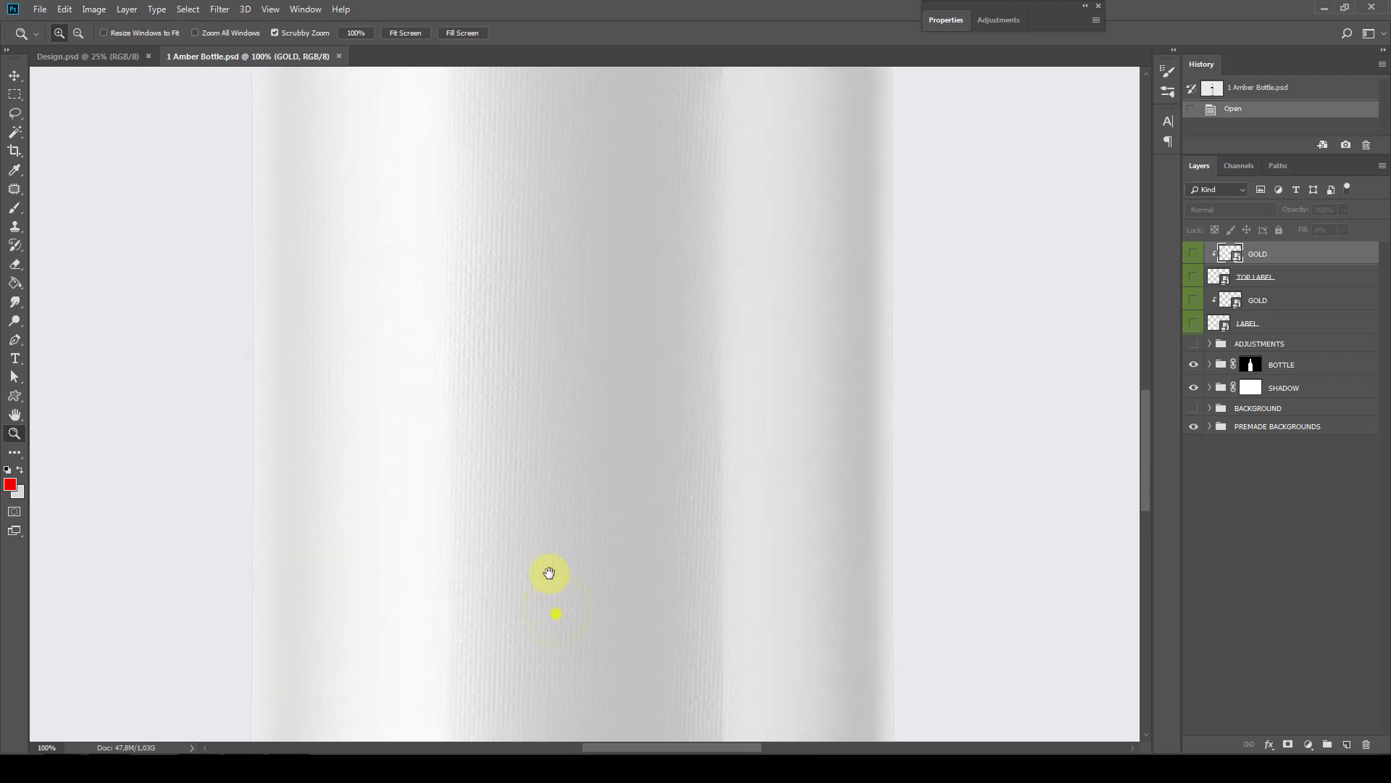
{"action": "left_click_drag", "start_coordinate": [549, 572], "coordinate": [553, 398]}
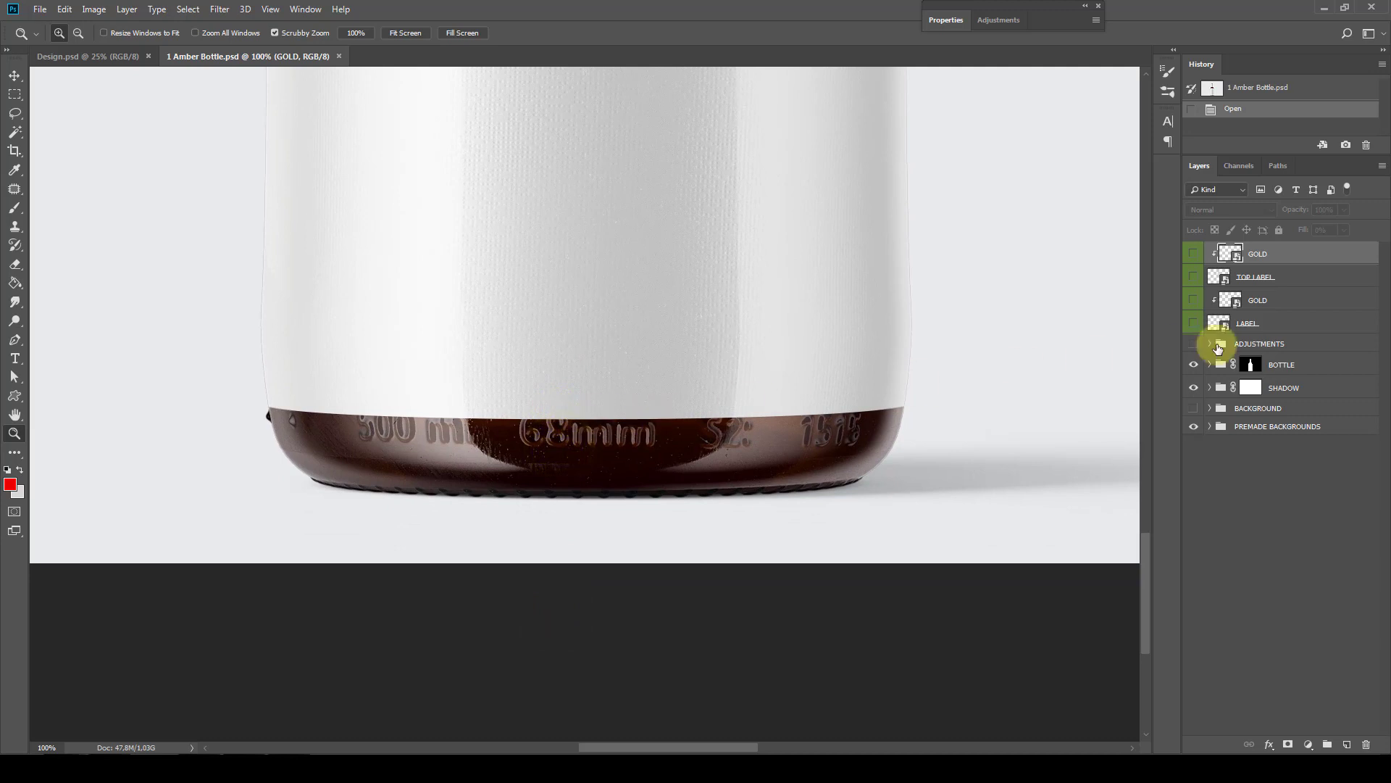
Make the ADJUSTMENTS group visible, then zoom back out to the whole bottle
{"action": "left_click", "coordinate": [1261, 343]}
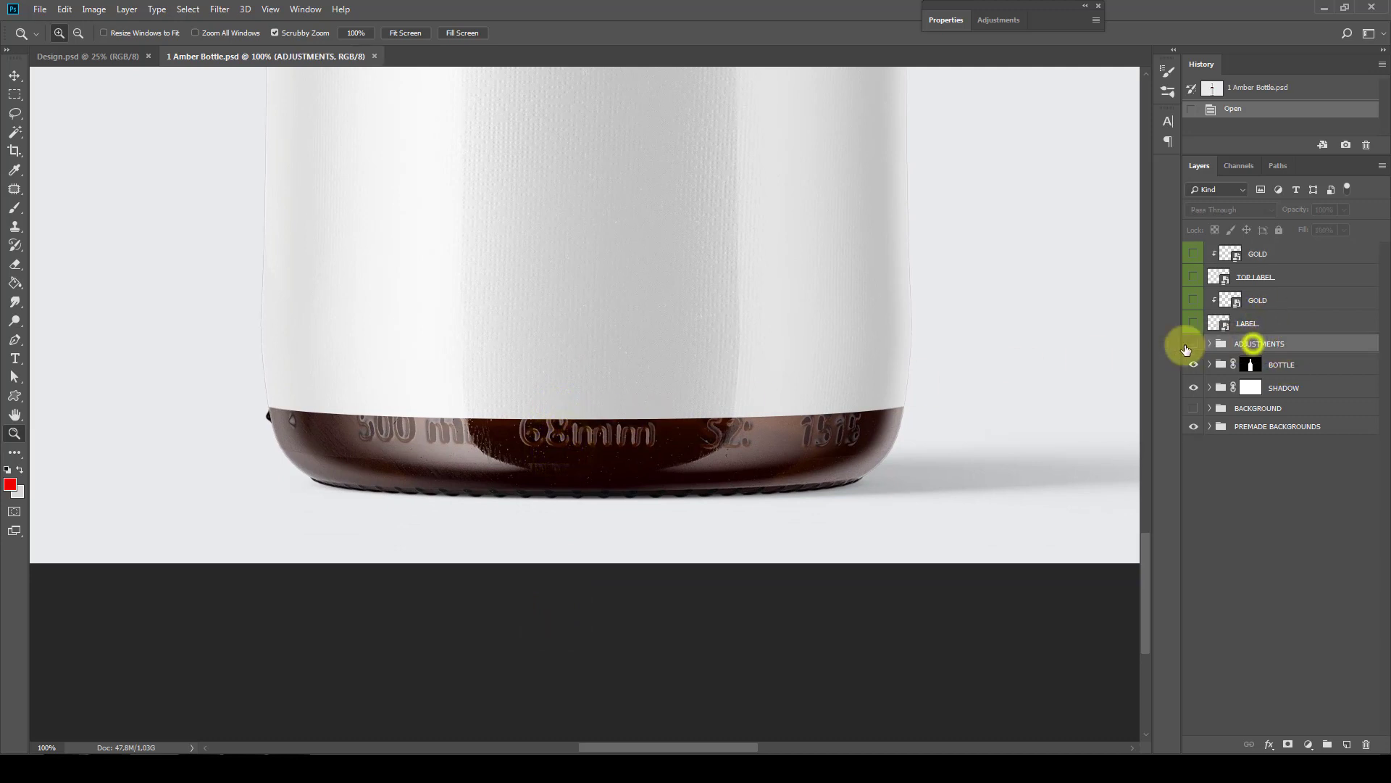
{"action": "left_click", "coordinate": [1193, 344]}
{"action": "left_click", "coordinate": [1297, 364]}
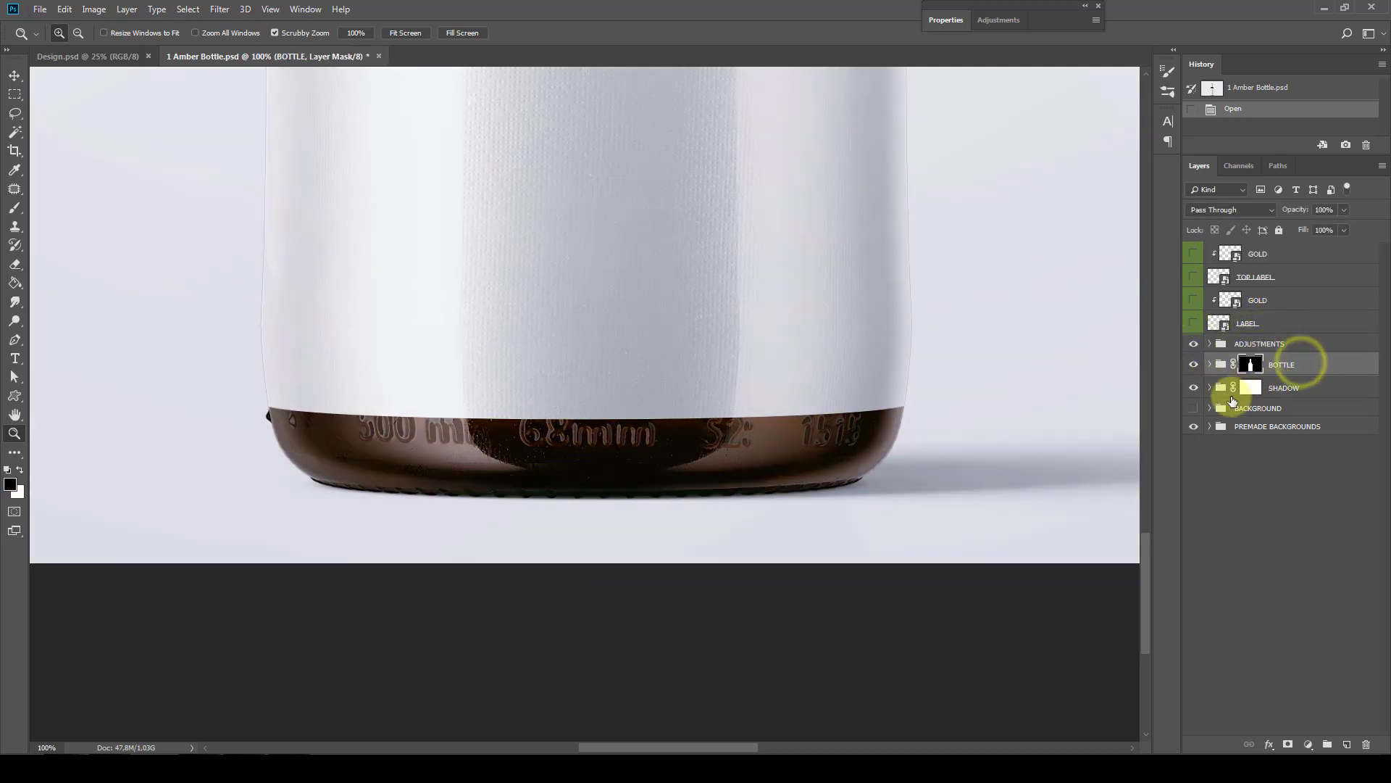
{"action": "mouse_move", "coordinate": [842, 373]}
{"action": "left_mouse_down"}
{"action": "mouse_move", "coordinate": [653, 335]}
{"action": "mouse_move", "coordinate": [646, 450]}
{"action": "left_mouse_up"}
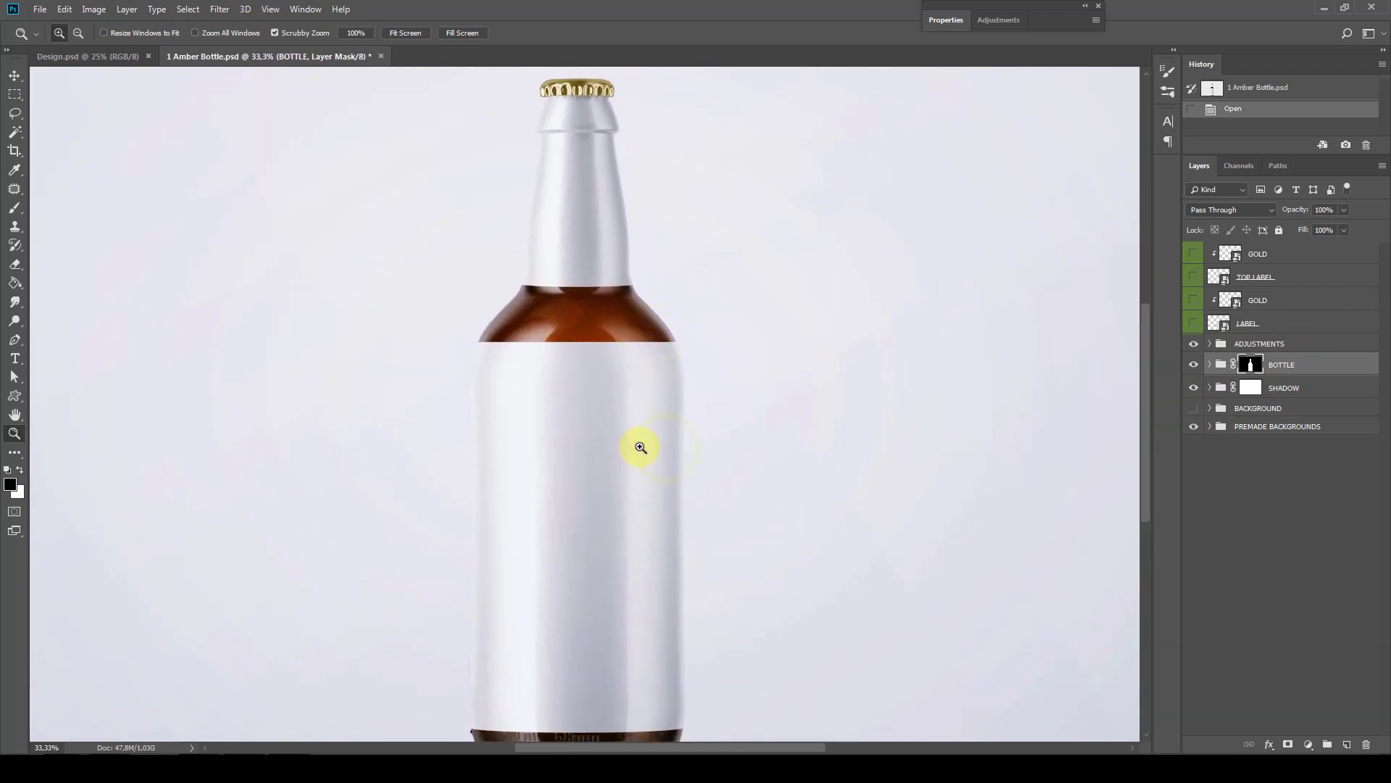
{"action": "key", "text": "ctrl+minus"}
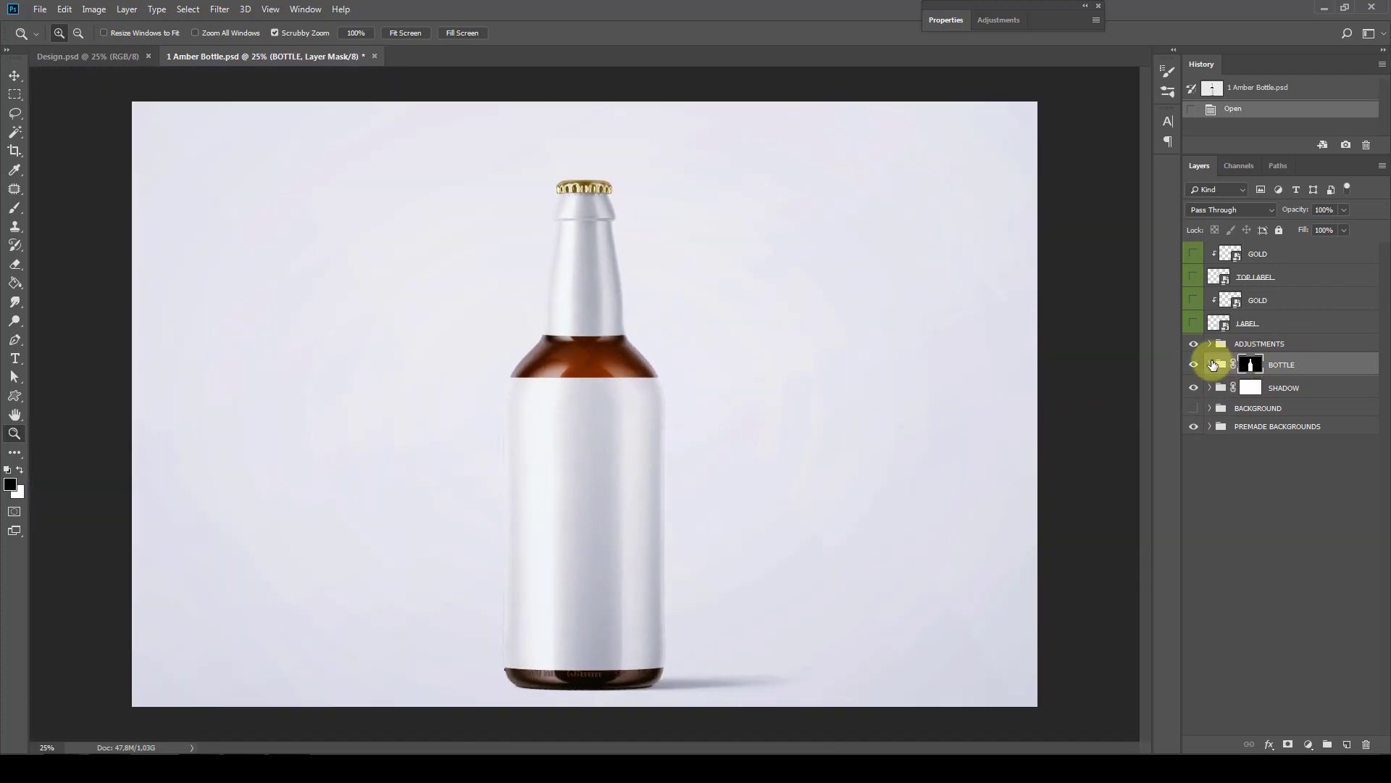
Expand the BOTTLE group and hide the LABEL TOP and LABEL groups
{"action": "left_click", "coordinate": [1211, 365]}
{"action": "left_click", "coordinate": [1265, 402]}
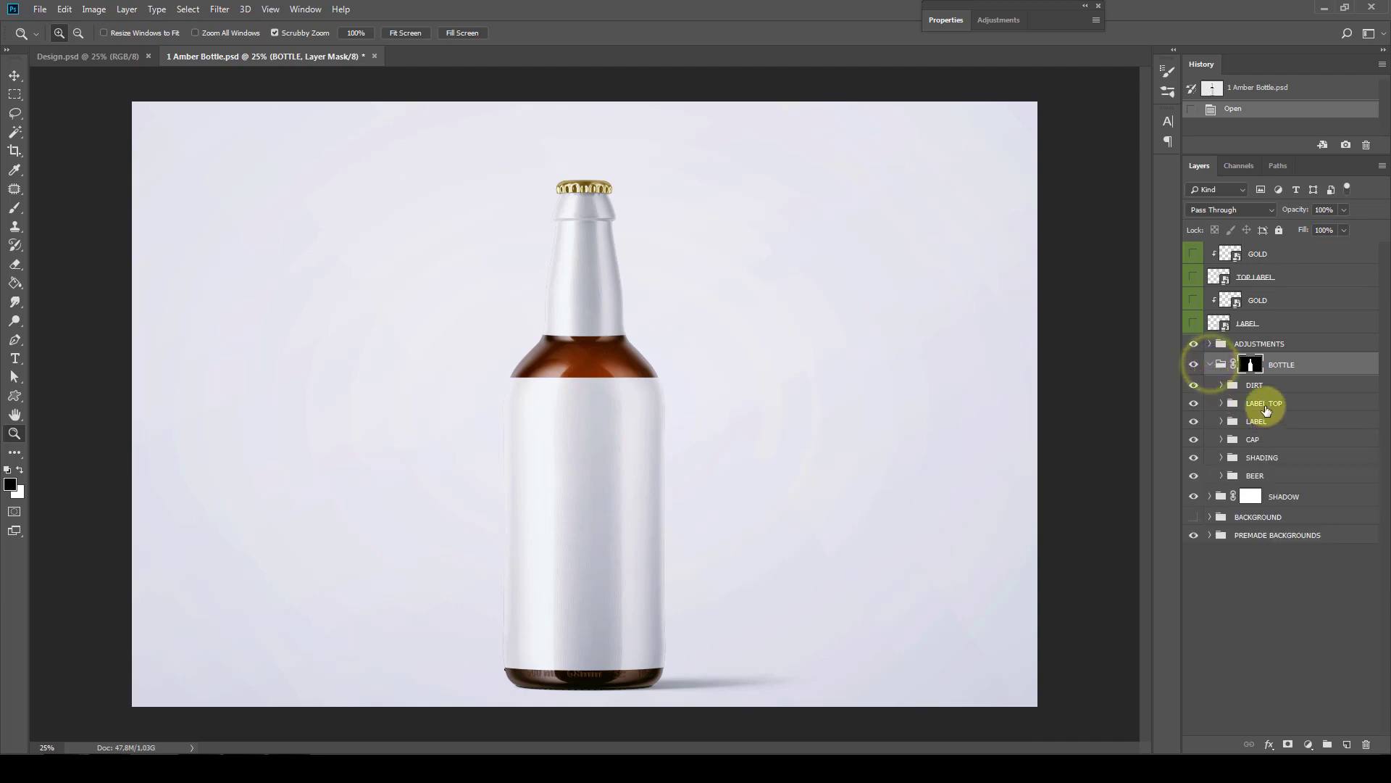
{"action": "left_click", "coordinate": [1193, 404]}
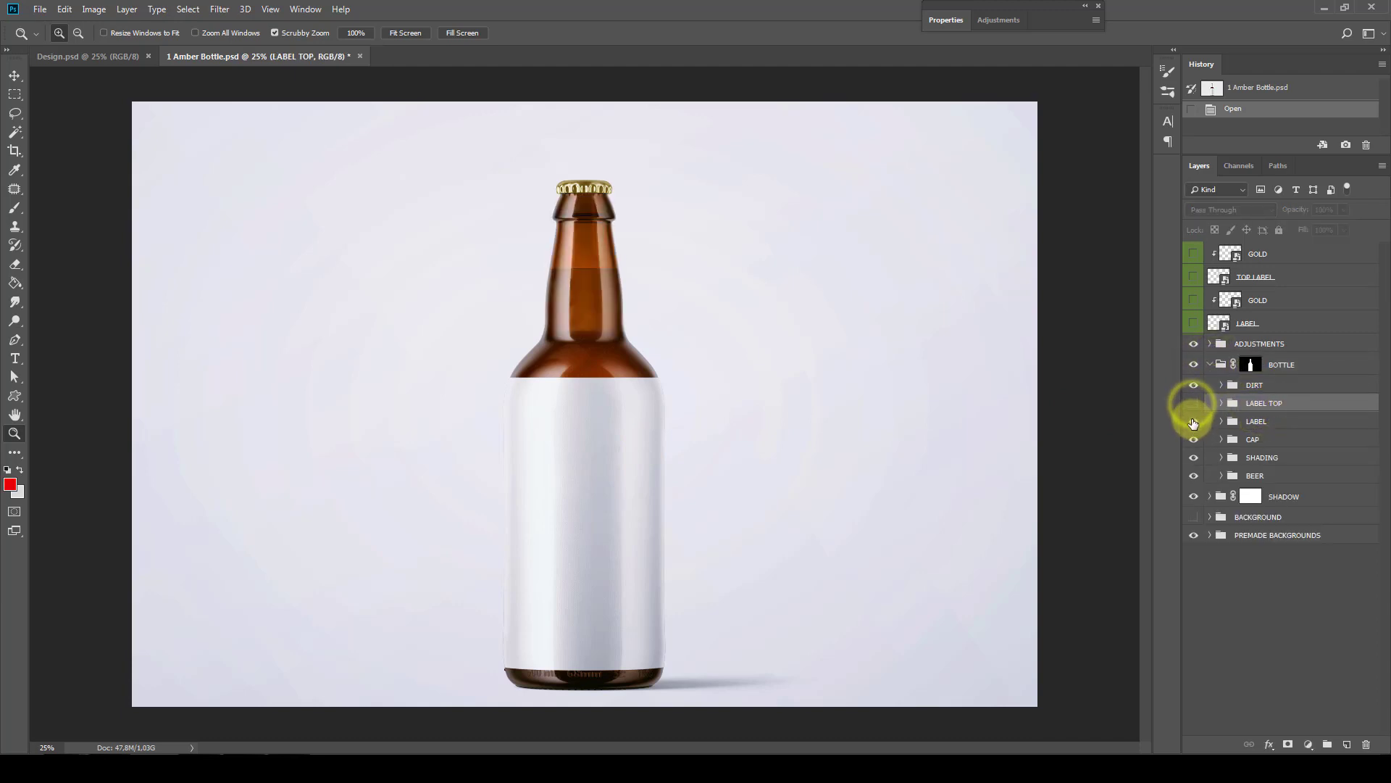
{"action": "left_click", "coordinate": [1193, 423]}
View the bare glass at 100% and inspect the neck and gold cap
{"action": "left_click", "coordinate": [589, 416]}
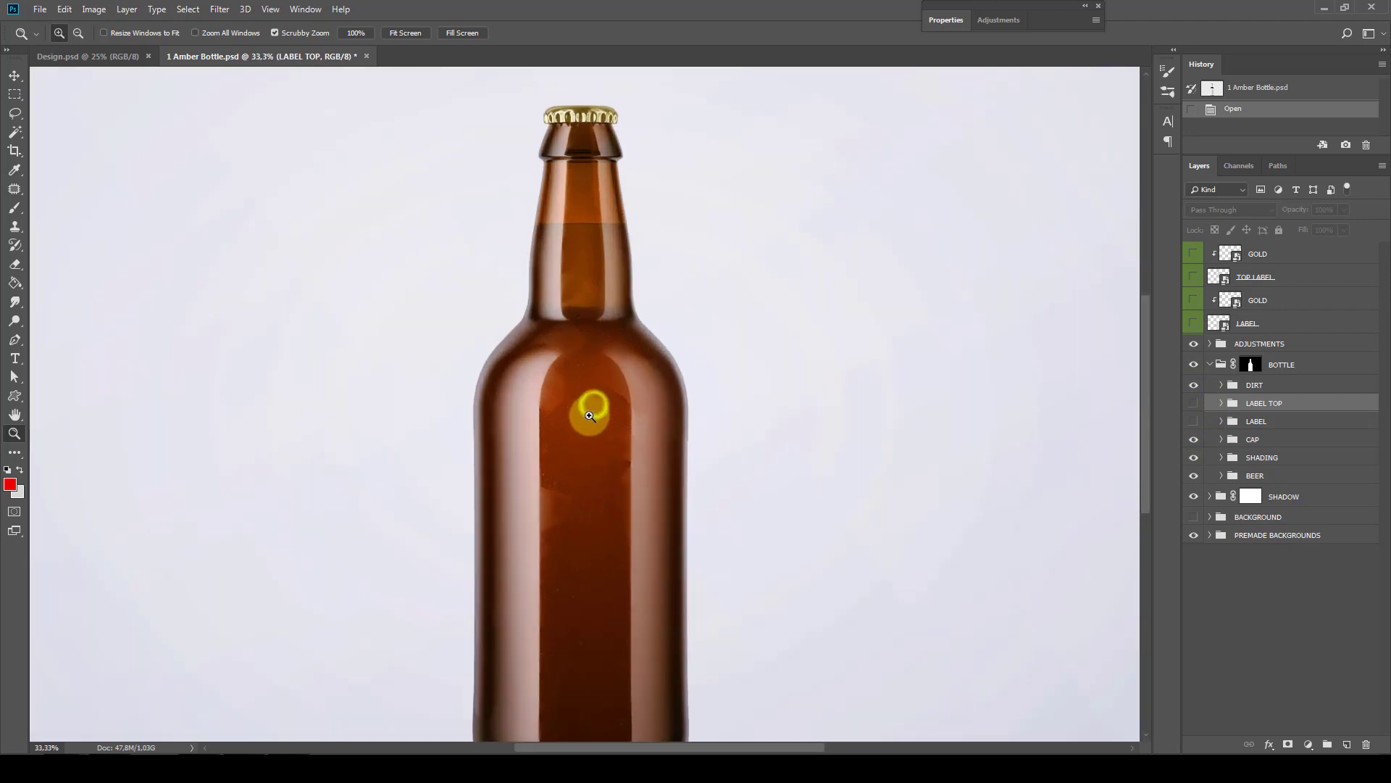
{"action": "scroll", "coordinate": [572, 435], "scroll_direction": "down", "scroll_amount": 3}
{"action": "right_click", "coordinate": [547, 416]}
{"action": "left_click", "coordinate": [569, 441]}
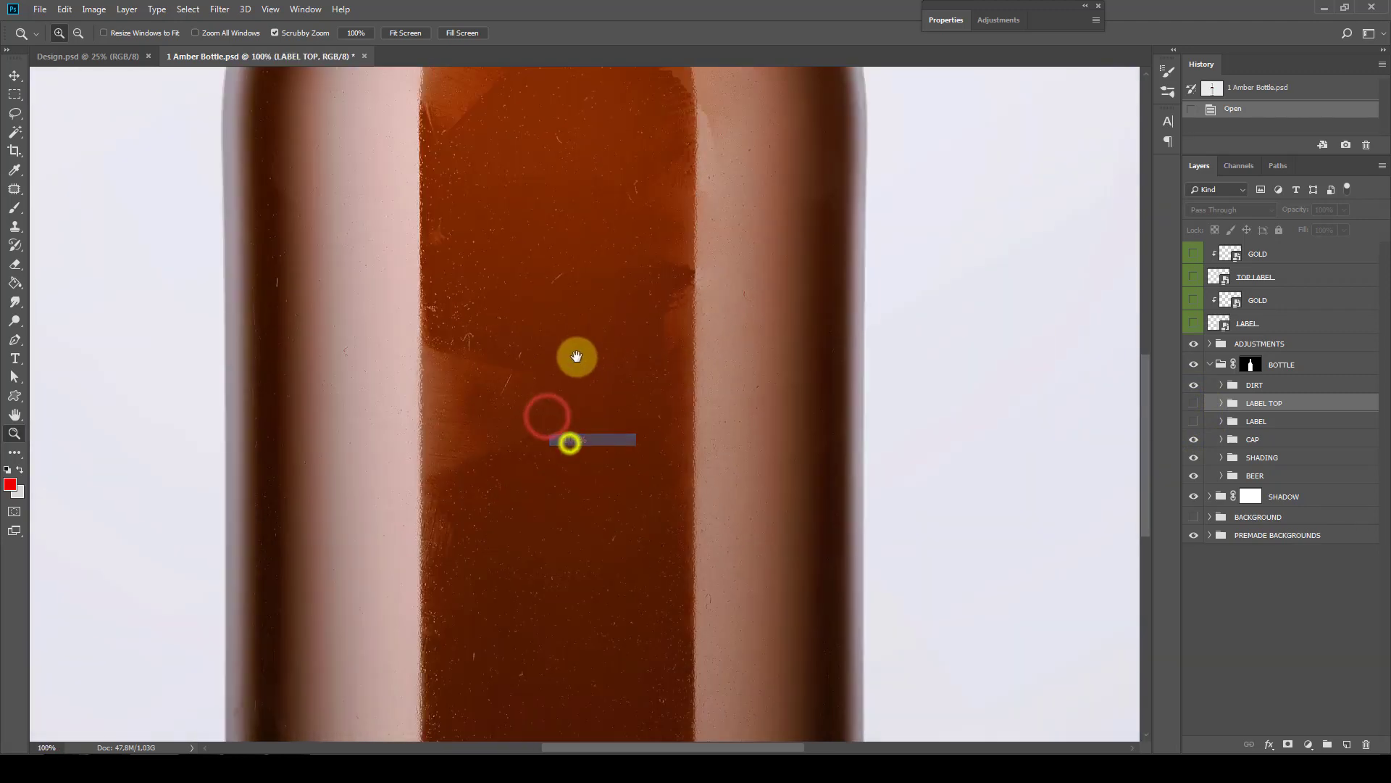
{"action": "left_click_drag", "start_coordinate": [576, 356], "coordinate": [591, 566]}
{"action": "left_click_drag", "start_coordinate": [584, 349], "coordinate": [593, 634]}
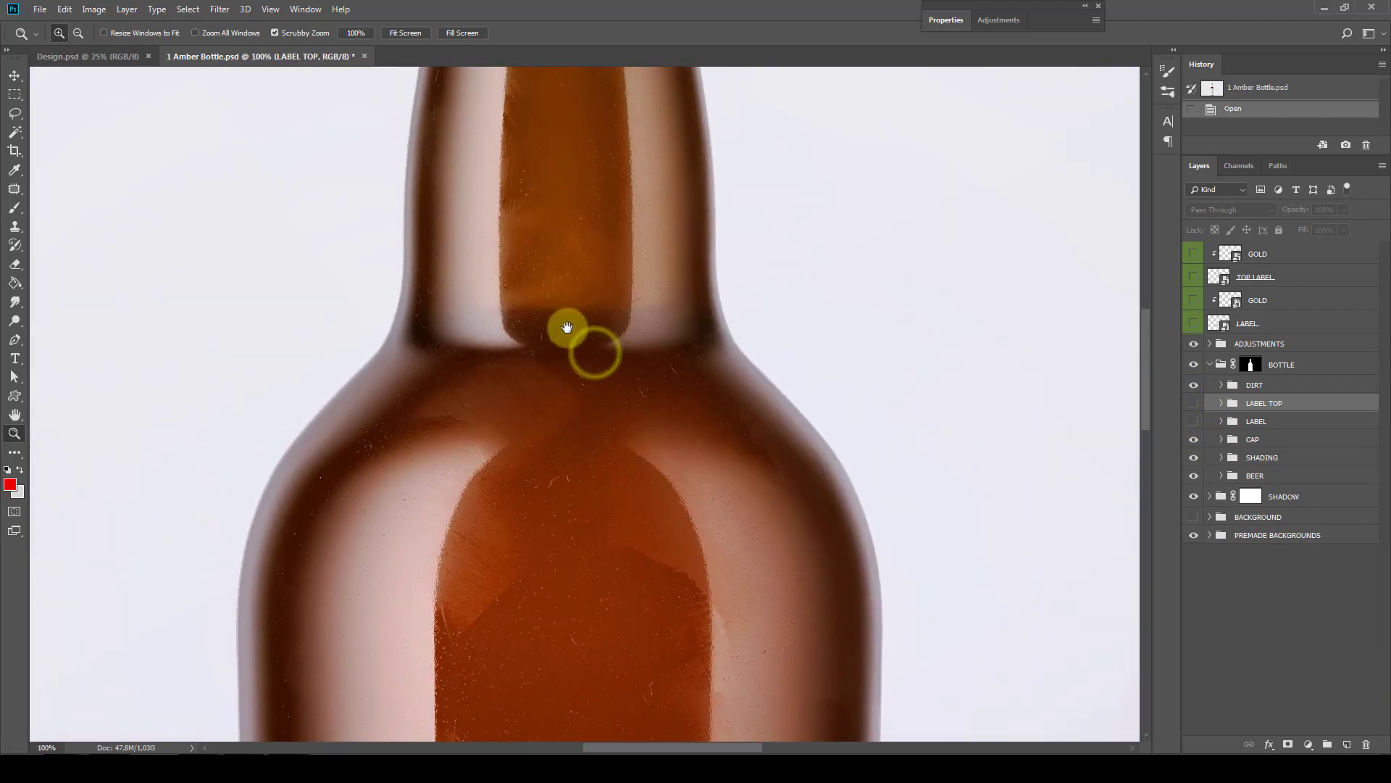
{"action": "mouse_move", "coordinate": [566, 327]}
{"action": "left_mouse_down"}
{"action": "mouse_move", "coordinate": [575, 658]}
{"action": "mouse_move", "coordinate": [575, 379]}
{"action": "mouse_move", "coordinate": [566, 528]}
{"action": "left_mouse_up"}
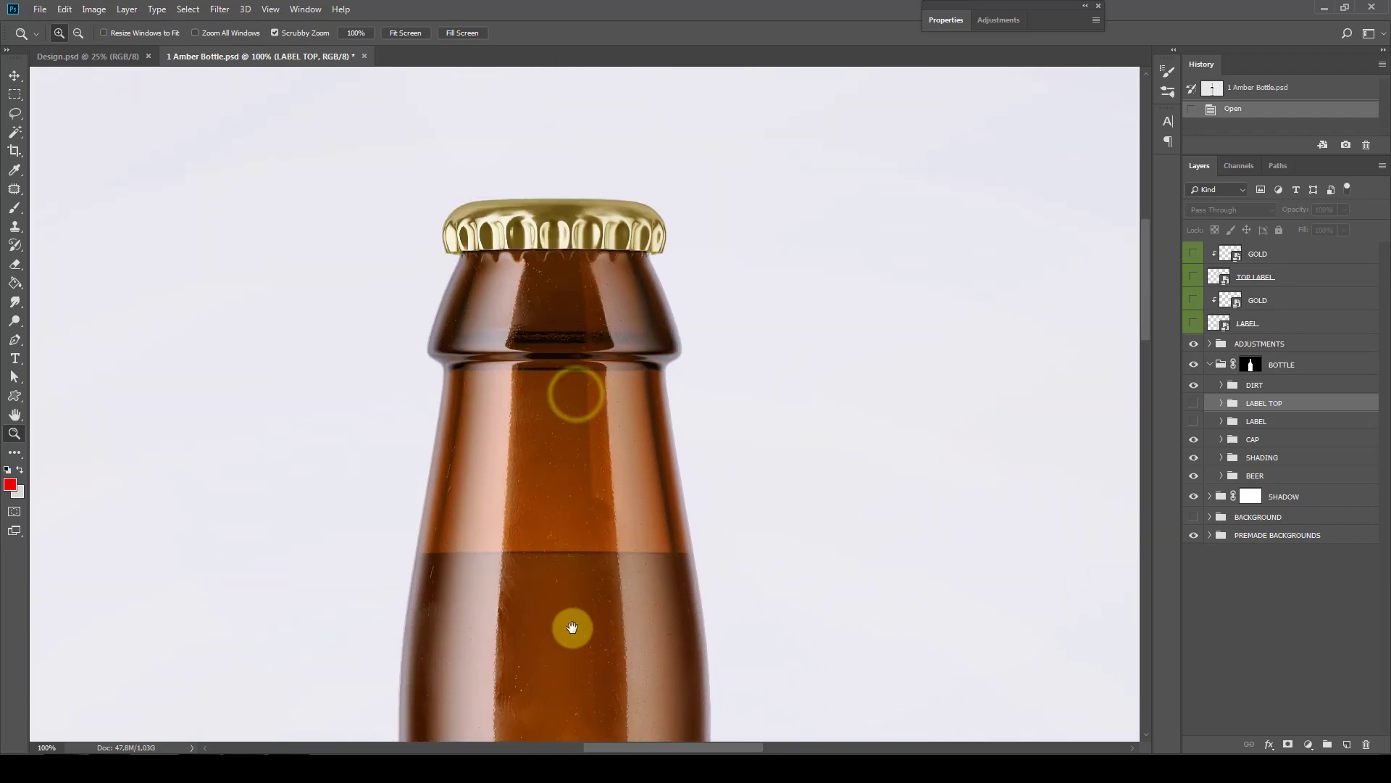
Pan down to the embossed base, then fit the whole bottle on screen
{"action": "mouse_move", "coordinate": [572, 628]}
{"action": "left_mouse_down"}
{"action": "mouse_move", "coordinate": [536, 391]}
{"action": "mouse_move", "coordinate": [539, 406]}
{"action": "left_mouse_up"}
{"action": "mouse_move", "coordinate": [531, 577]}
{"action": "left_mouse_down"}
{"action": "mouse_move", "coordinate": [553, 351]}
{"action": "mouse_move", "coordinate": [540, 406]}
{"action": "left_mouse_up"}
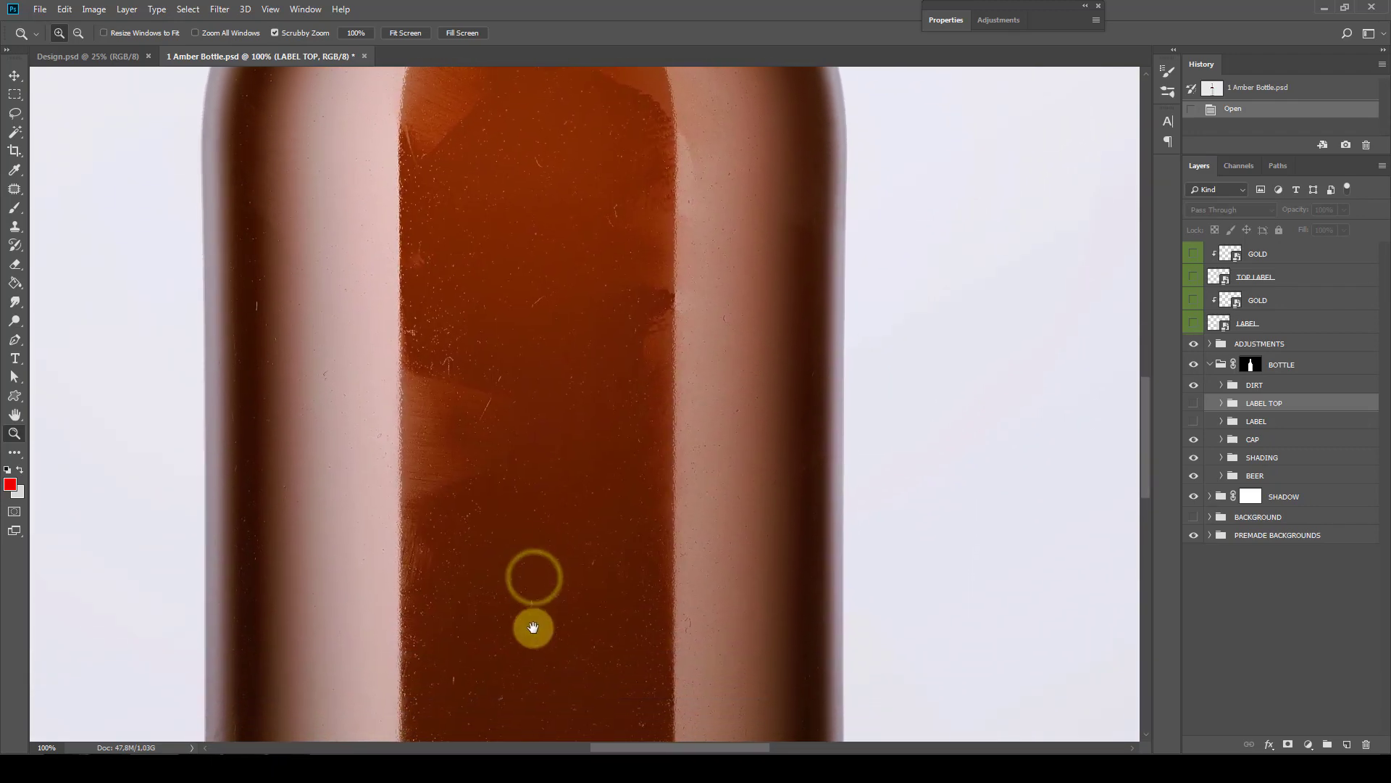
{"action": "mouse_move", "coordinate": [533, 628]}
{"action": "left_mouse_down"}
{"action": "mouse_move", "coordinate": [553, 379]}
{"action": "mouse_move", "coordinate": [546, 558]}
{"action": "mouse_move", "coordinate": [546, 432]}
{"action": "mouse_move", "coordinate": [557, 498]}
{"action": "left_mouse_up"}
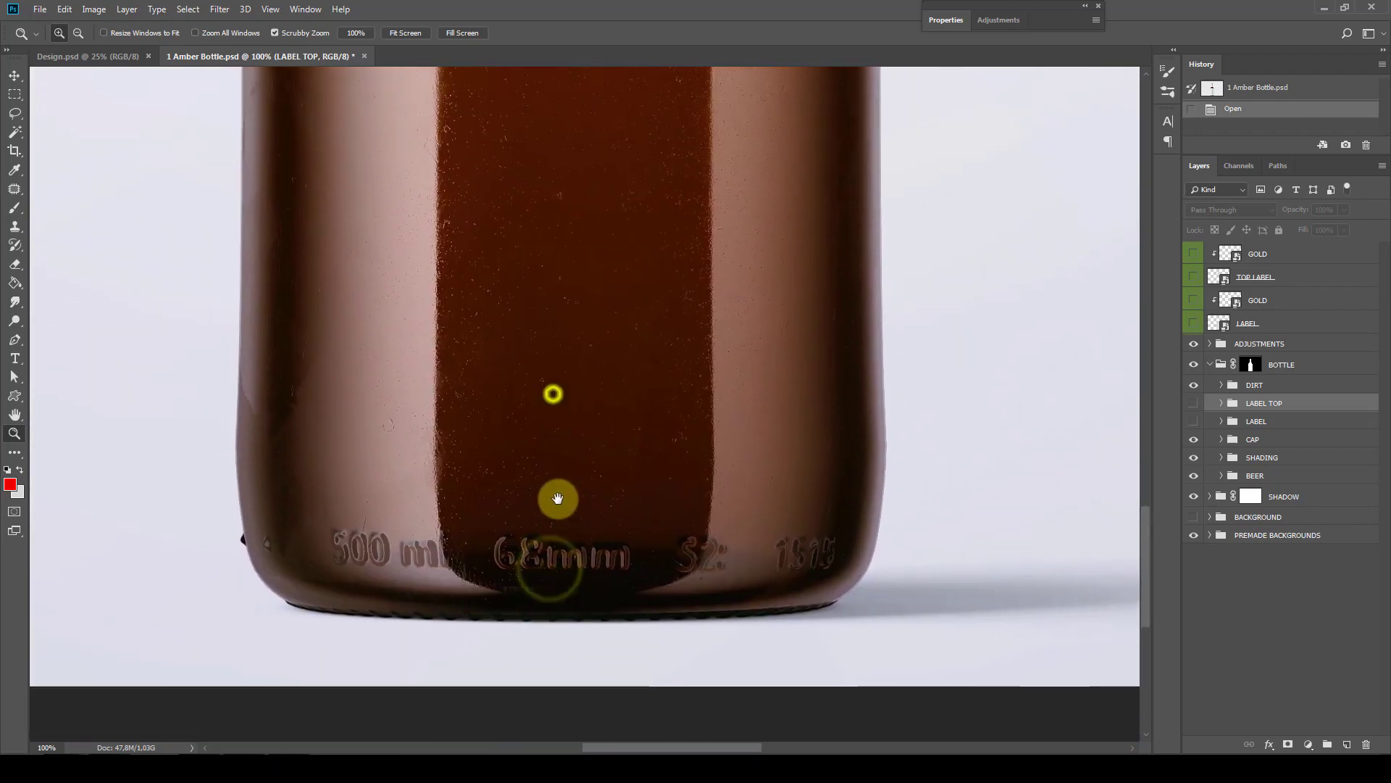
{"action": "right_click", "coordinate": [562, 366]}
{"action": "left_click", "coordinate": [569, 372]}
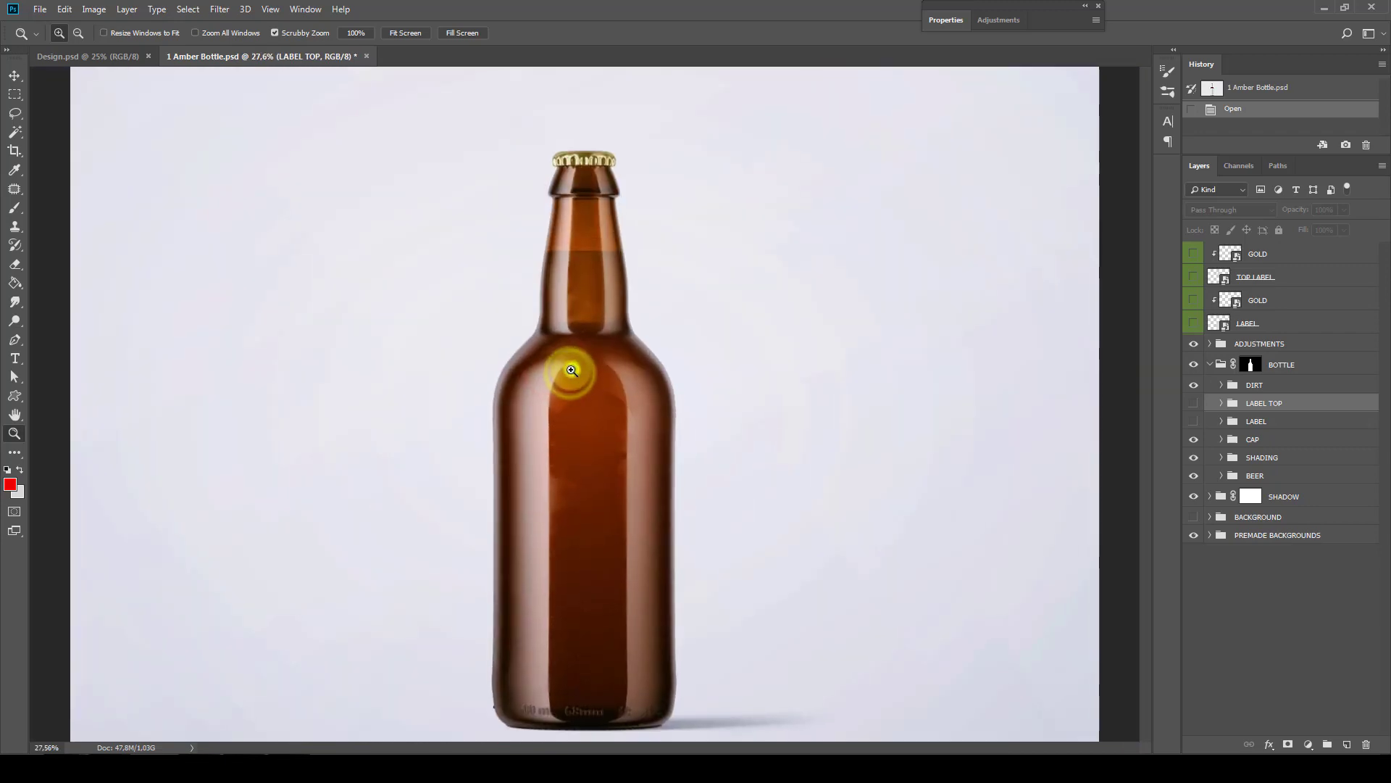
{"action": "left_click", "coordinate": [571, 370]}
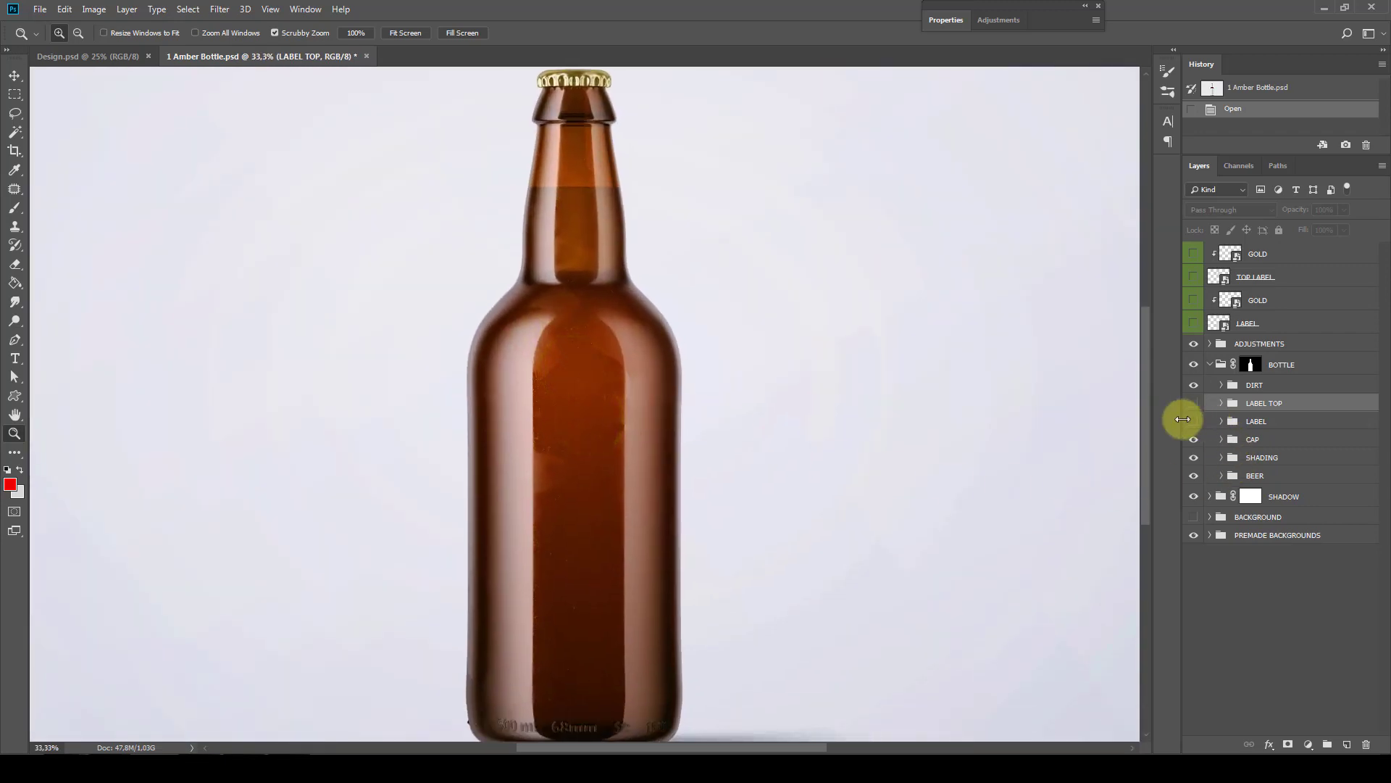
Show the labels again and open the LABEL smart object's contents as Layer 1312.psb
{"action": "left_click", "coordinate": [1193, 419]}
{"action": "left_click", "coordinate": [1257, 276]}
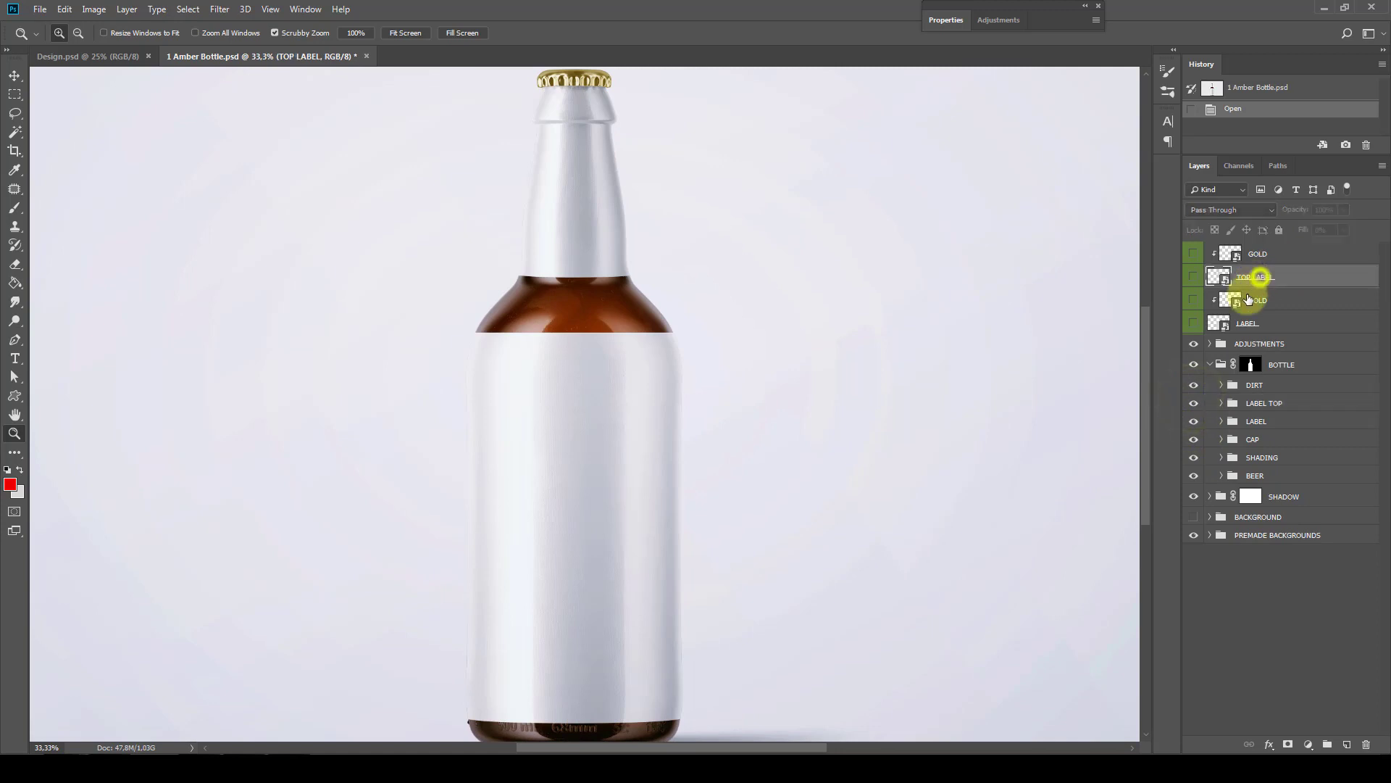
{"action": "left_click", "coordinate": [1248, 322]}
{"action": "right_click", "coordinate": [1244, 320]}
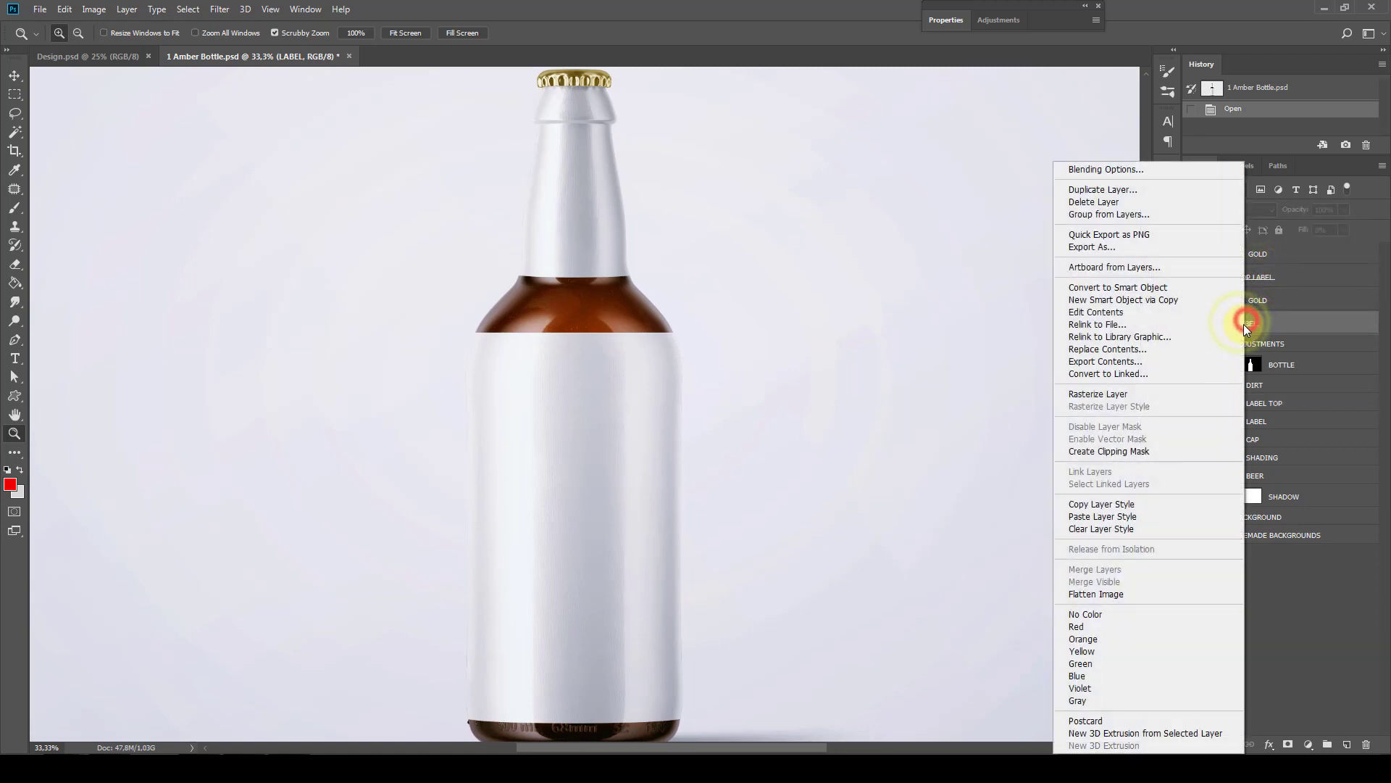
{"action": "left_click", "coordinate": [1124, 317]}
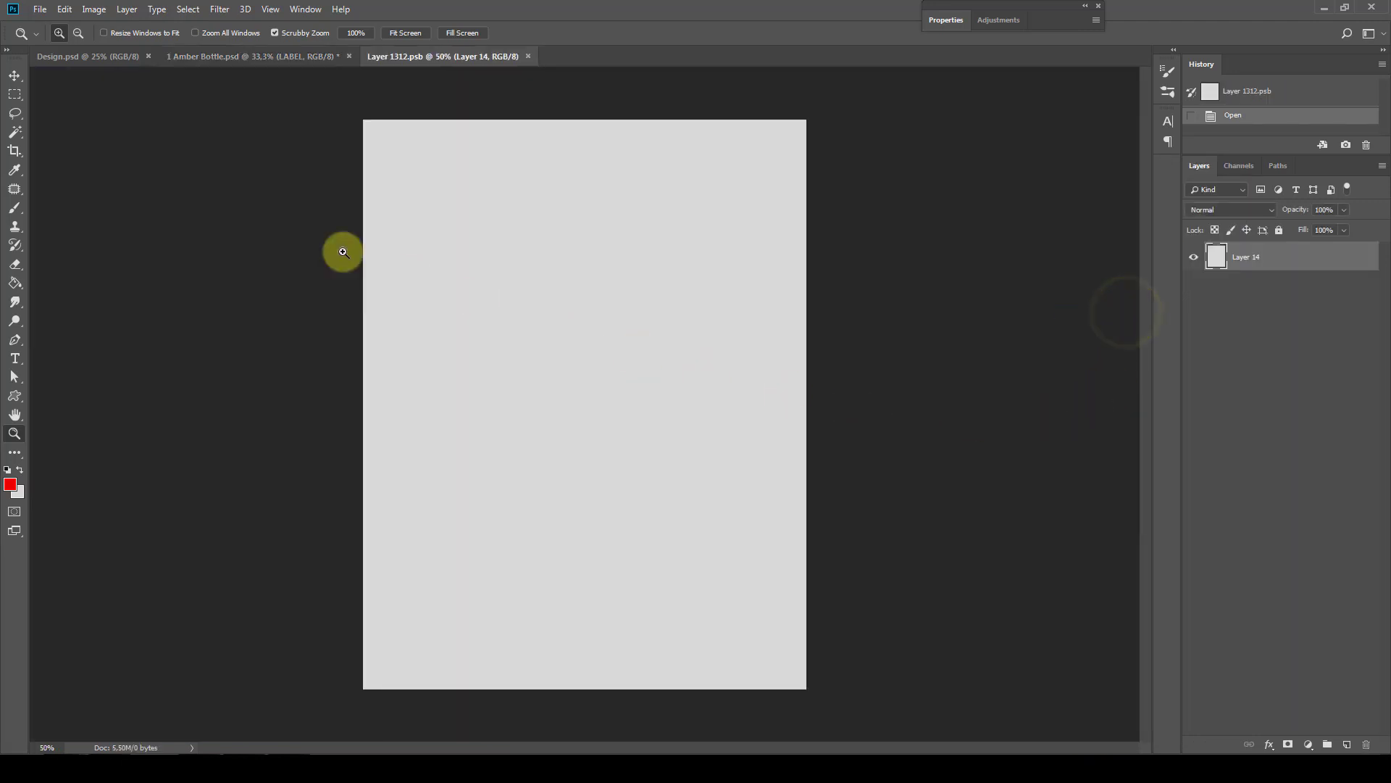
Check the Label and Gold layers in Design.psd, then float it in its own window
{"action": "left_click", "coordinate": [70, 58]}
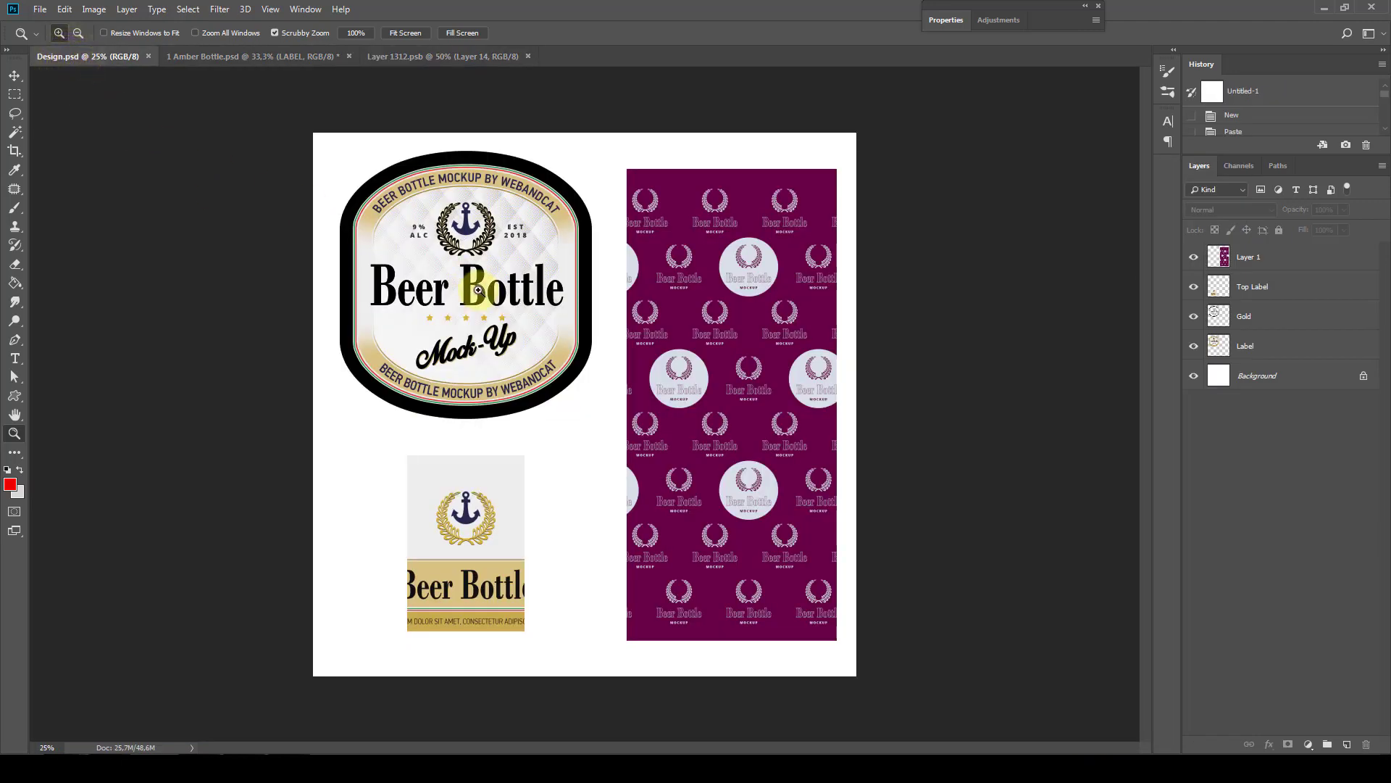
{"action": "left_click", "coordinate": [1264, 345]}
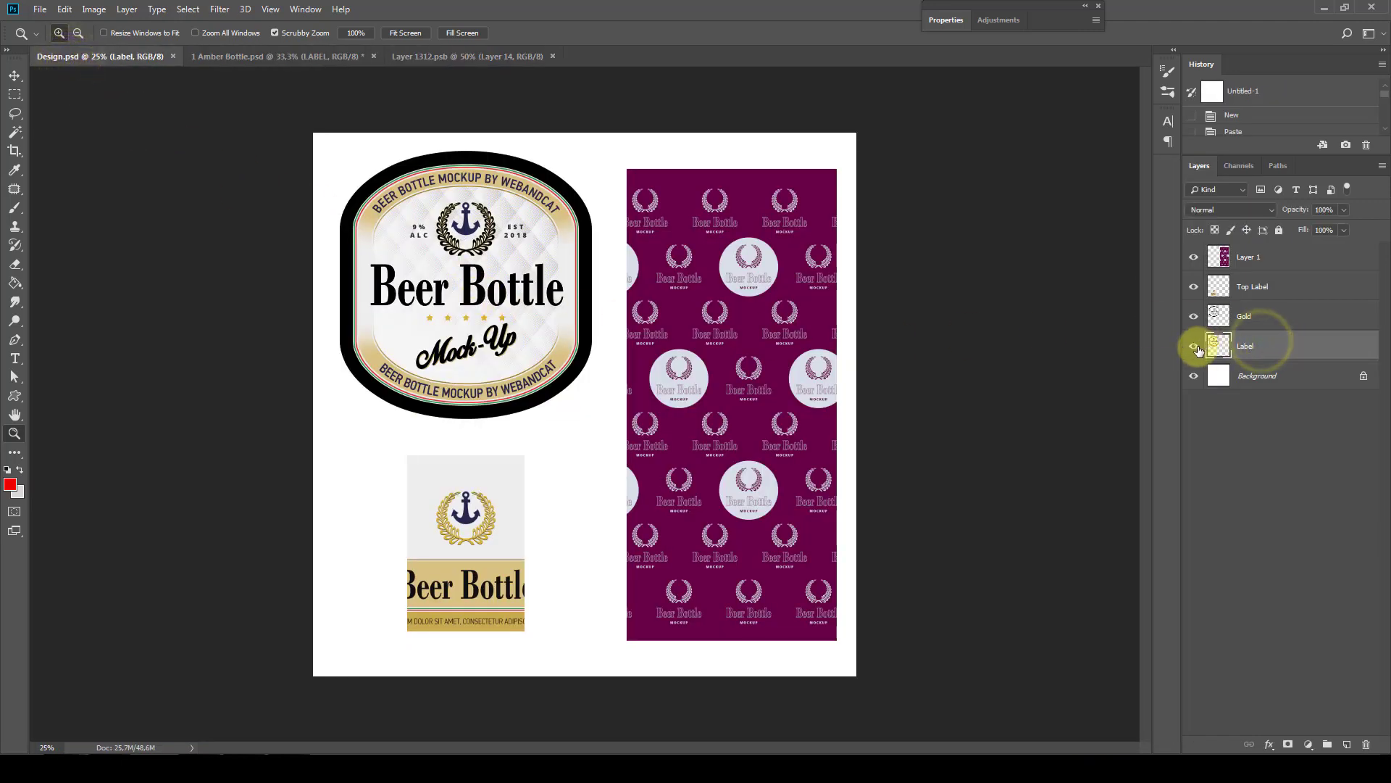
{"action": "left_click", "coordinate": [1193, 346]}
{"action": "left_click", "coordinate": [1261, 316]}
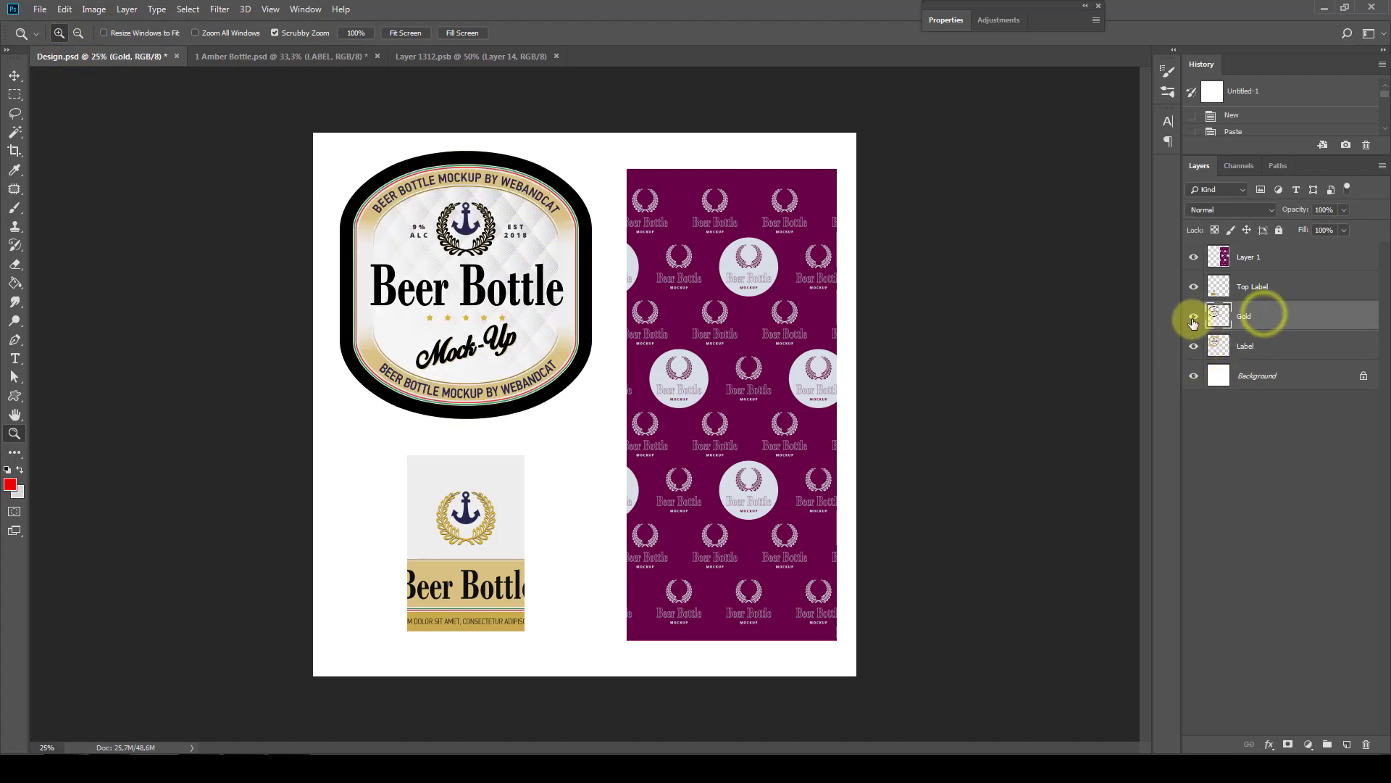
{"action": "left_click", "coordinate": [1195, 316]}
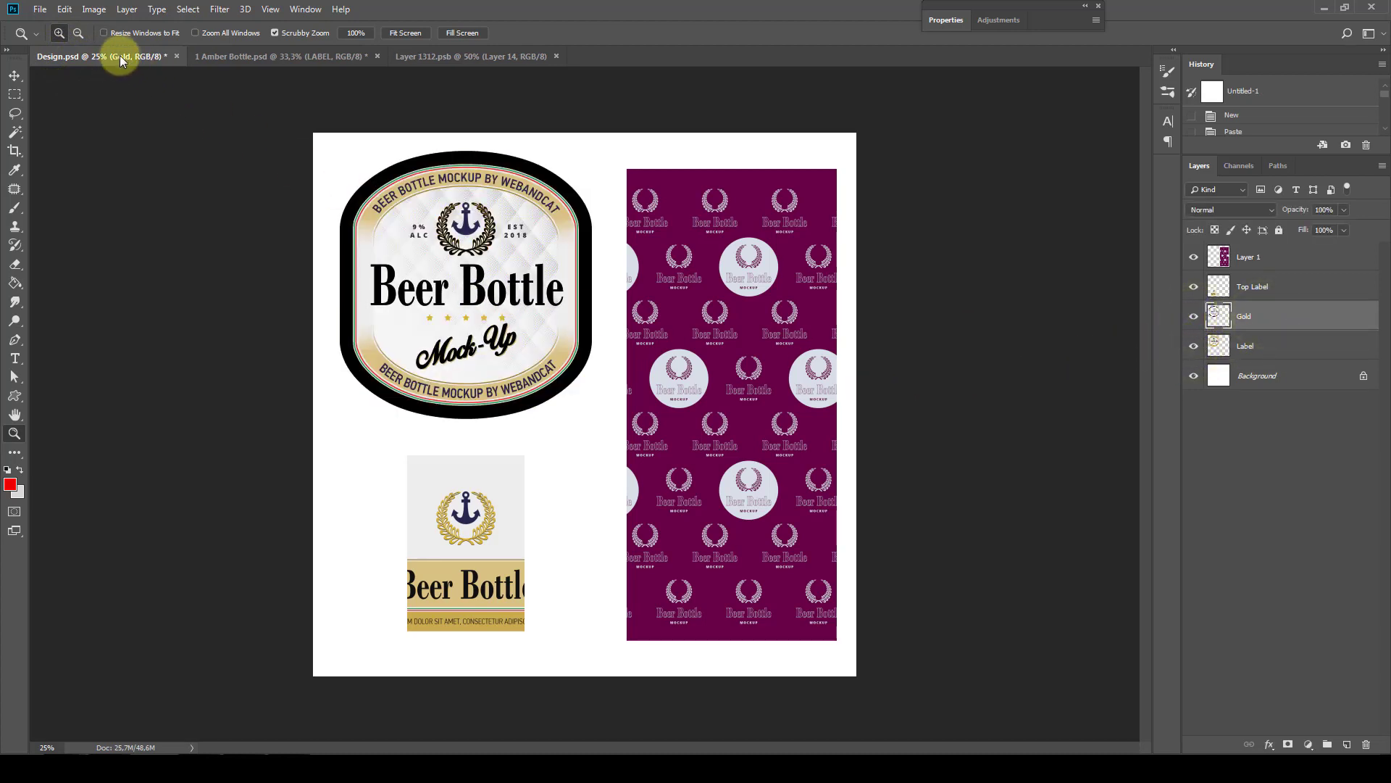
{"action": "left_click_drag", "start_coordinate": [120, 56], "coordinate": [197, 448]}
Copy the Label and Gold layers from Design.psd into the Layer 1312.psb label document
{"action": "left_click", "coordinate": [1268, 345], "text": "shift"}
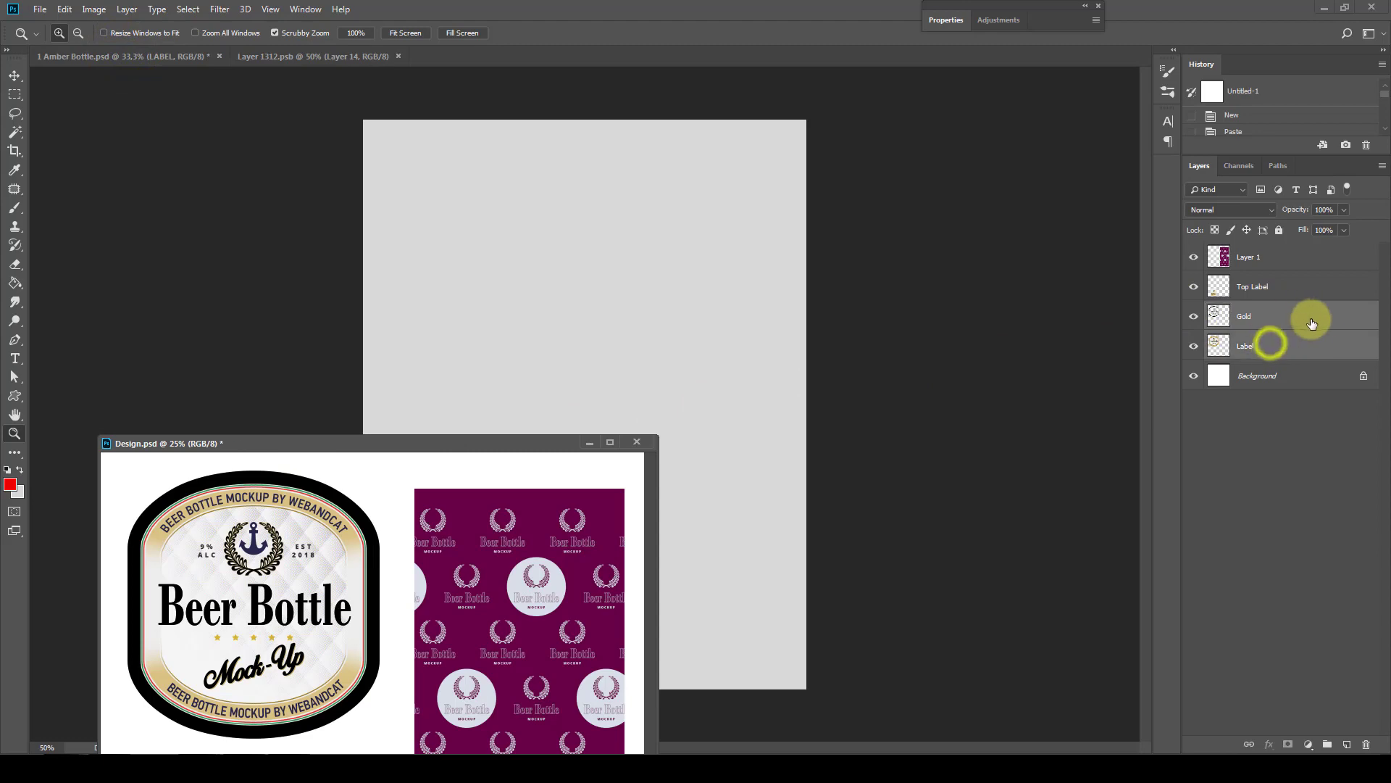
{"action": "left_click_drag", "start_coordinate": [1319, 322], "coordinate": [508, 326]}
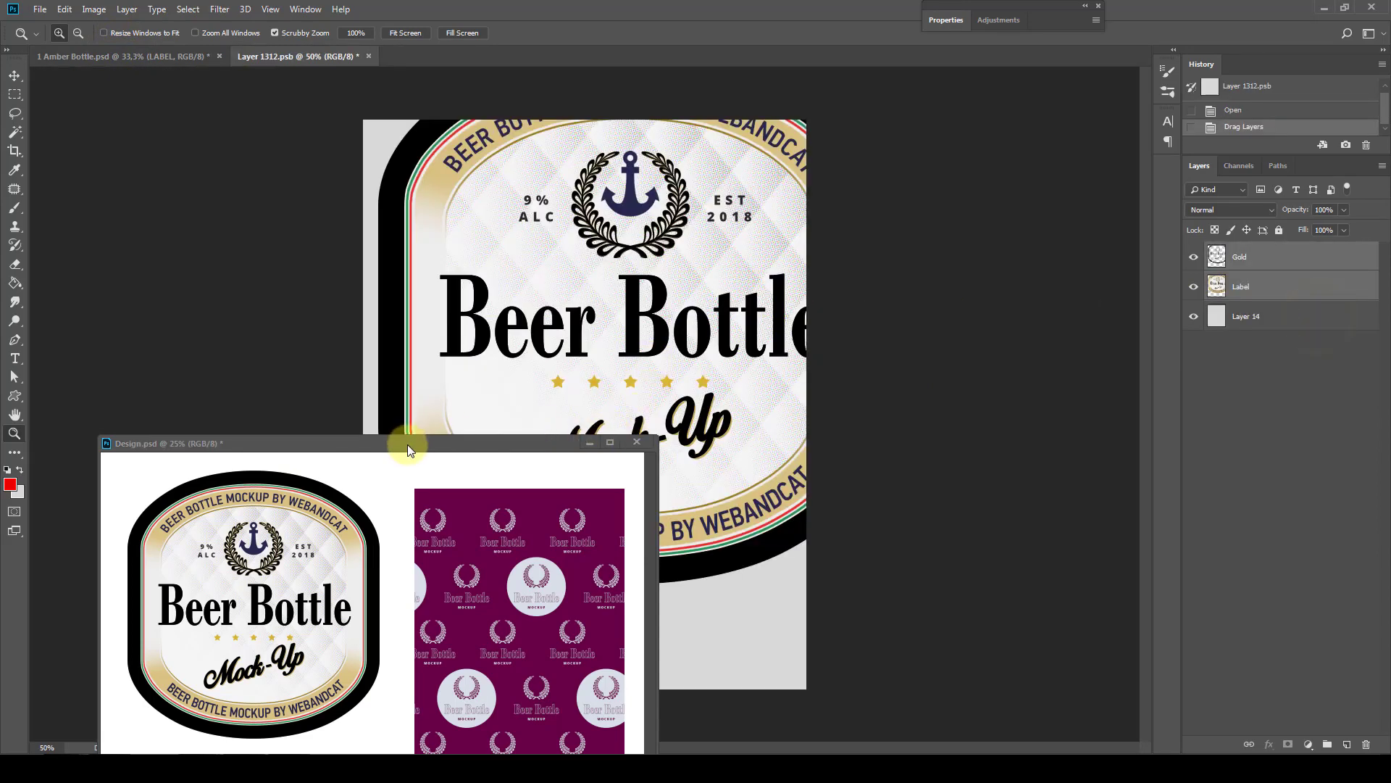
{"action": "left_click_drag", "start_coordinate": [411, 442], "coordinate": [534, 58]}
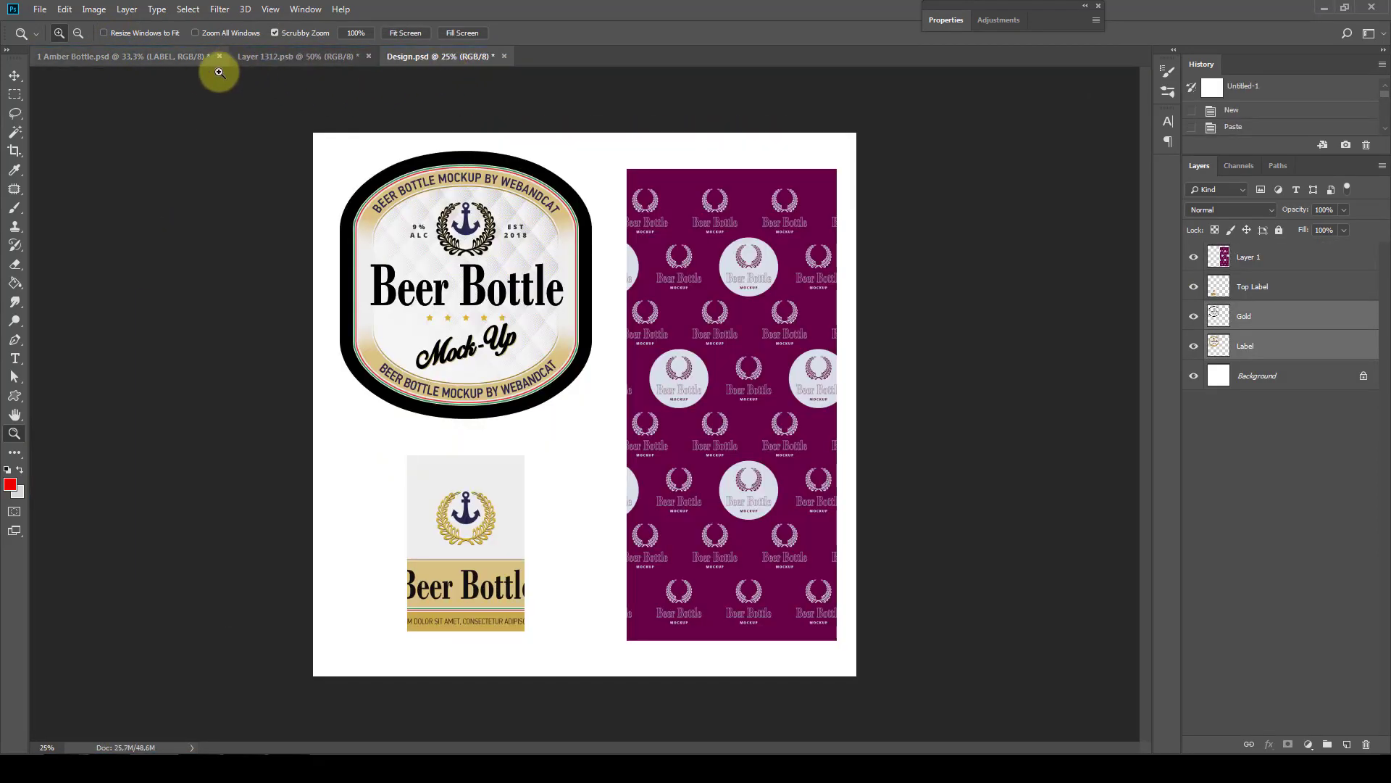
{"action": "left_click", "coordinate": [264, 57]}
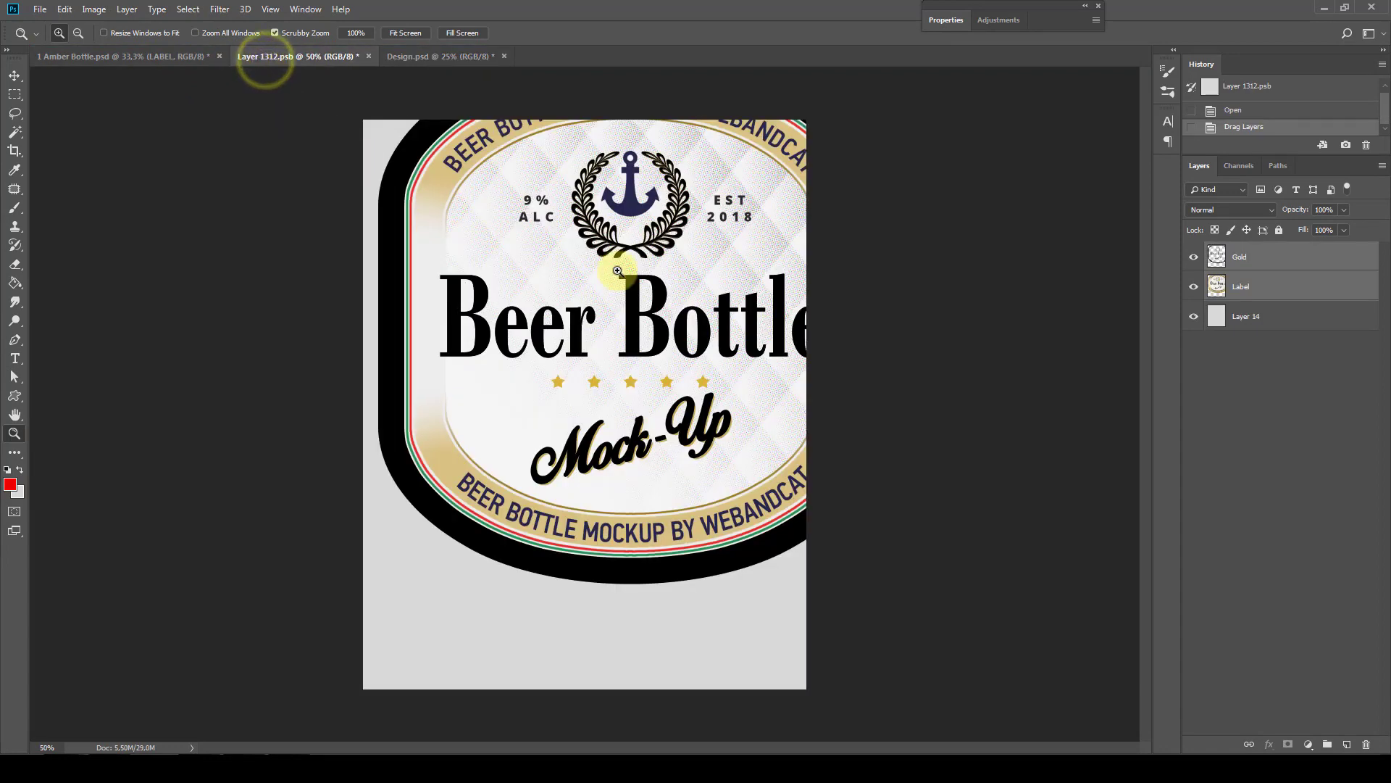
Free Transform the label artwork to centre it and scale it to about 87%
{"action": "left_click", "coordinate": [64, 9]}
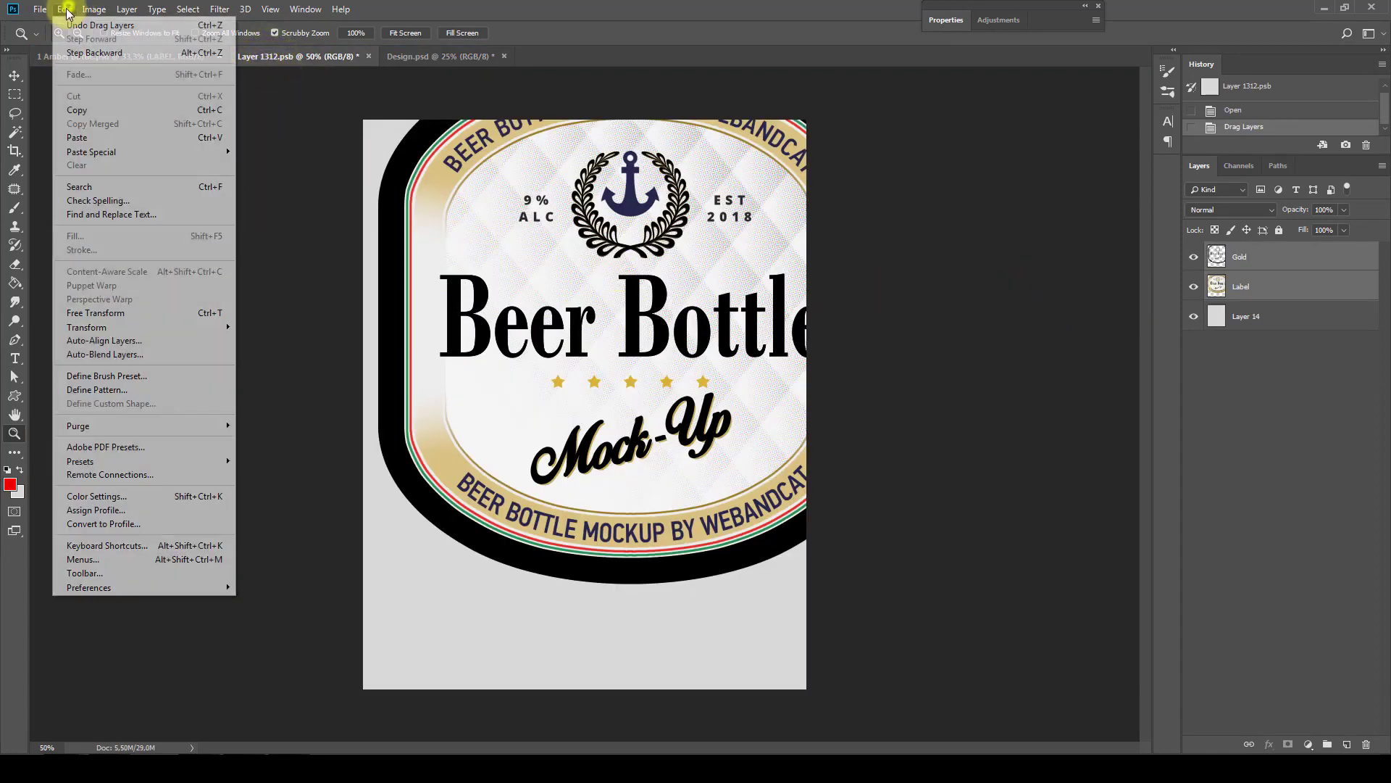
{"action": "left_click", "coordinate": [78, 313]}
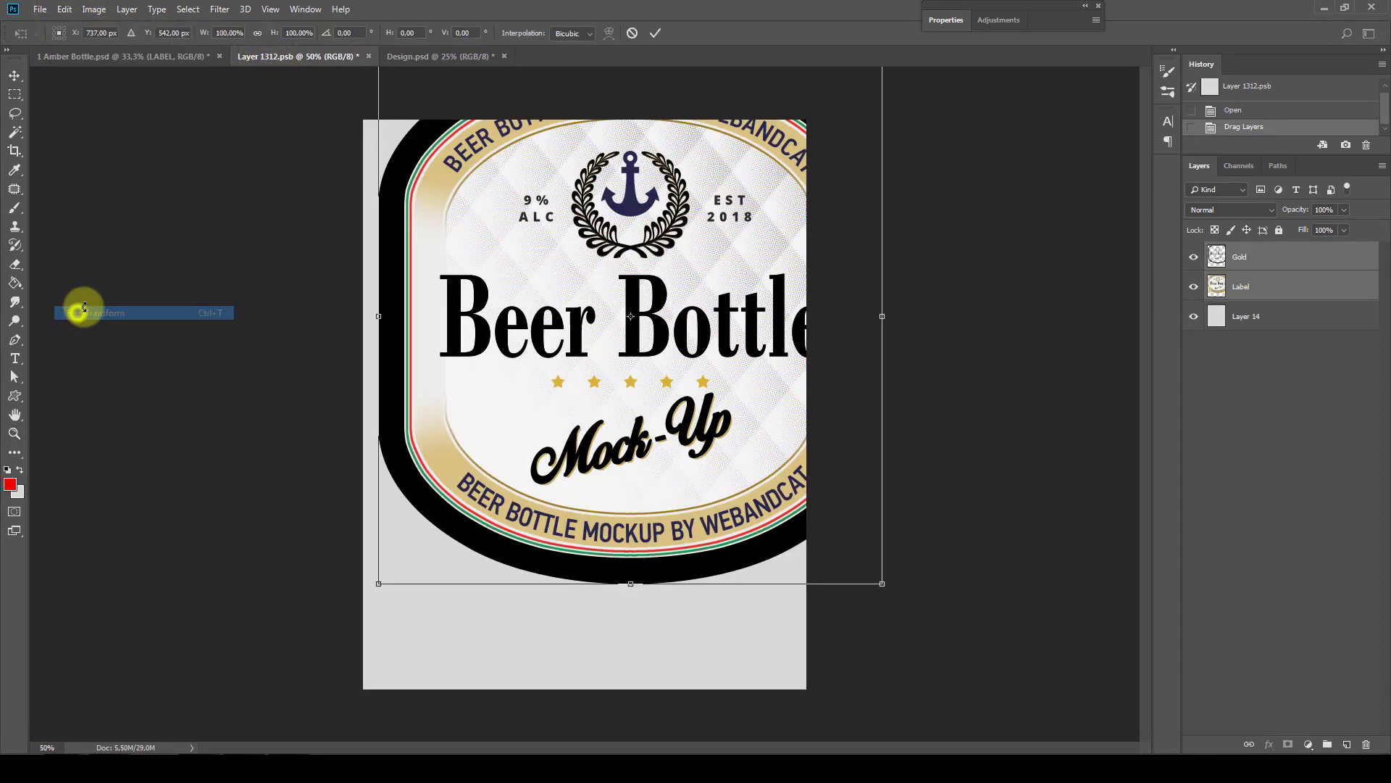
{"action": "mouse_move", "coordinate": [576, 324]}
{"action": "left_mouse_down"}
{"action": "mouse_move", "coordinate": [713, 392]}
{"action": "mouse_move", "coordinate": [708, 403]}
{"action": "left_mouse_up"}
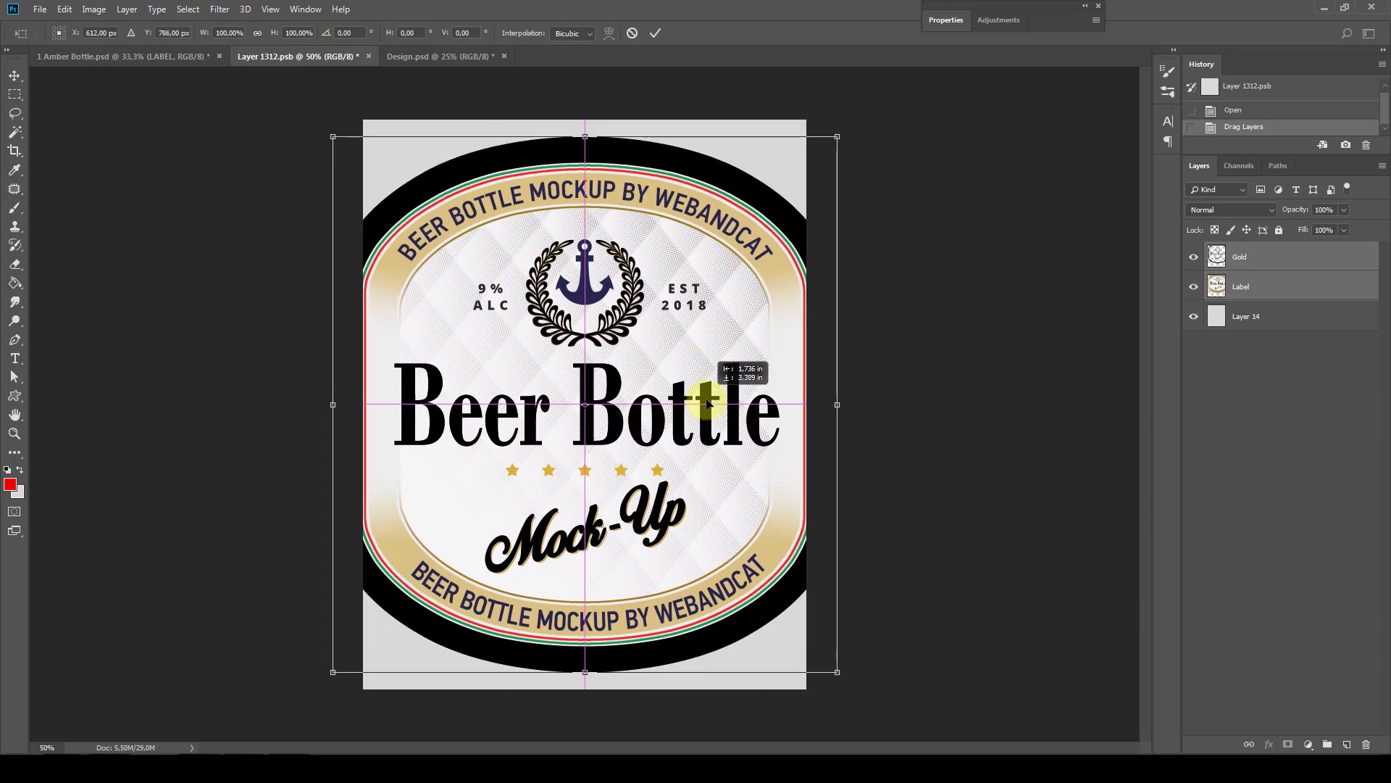
{"action": "left_click_drag", "start_coordinate": [837, 136], "coordinate": [799, 164]}
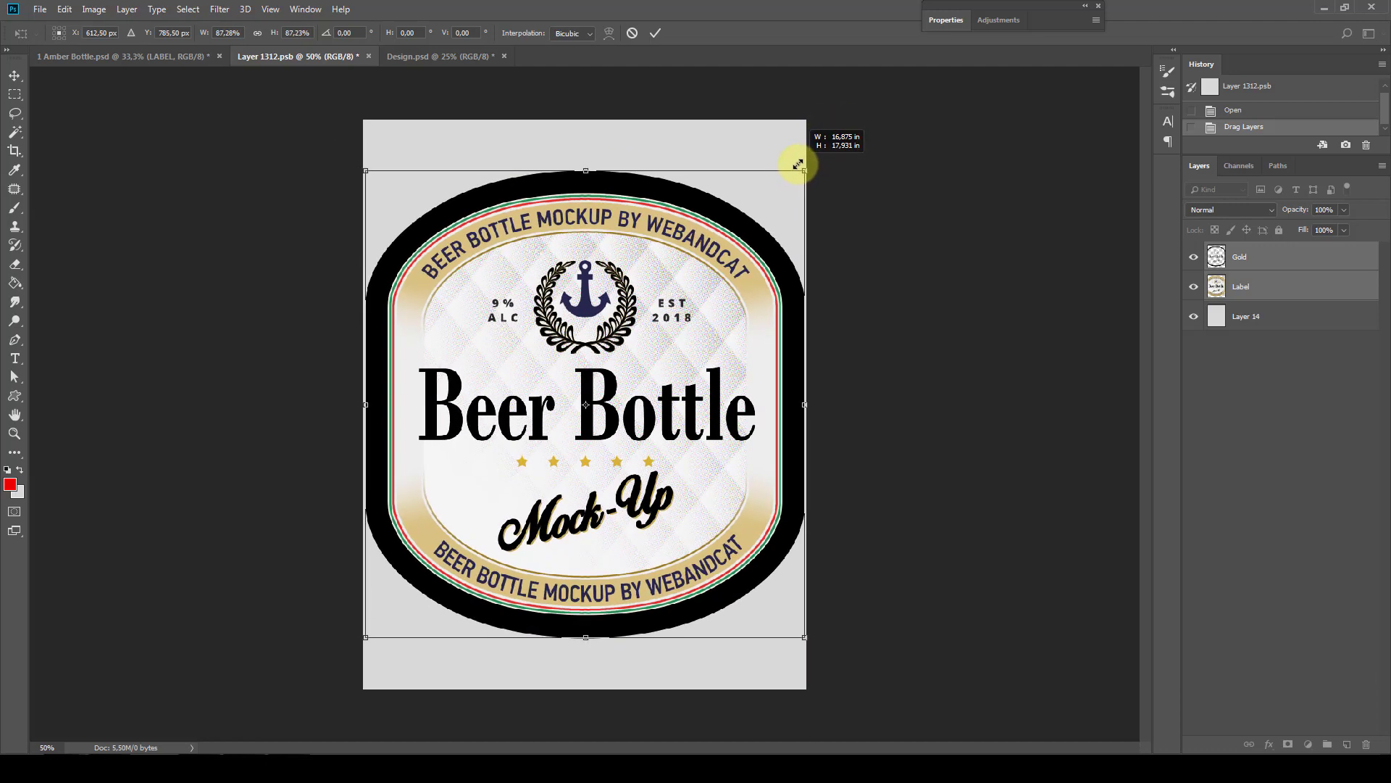
{"action": "key", "text": "Return"}
Hide the grey Layer 14 for a transparent background and close the label file
{"action": "key", "text": "z"}
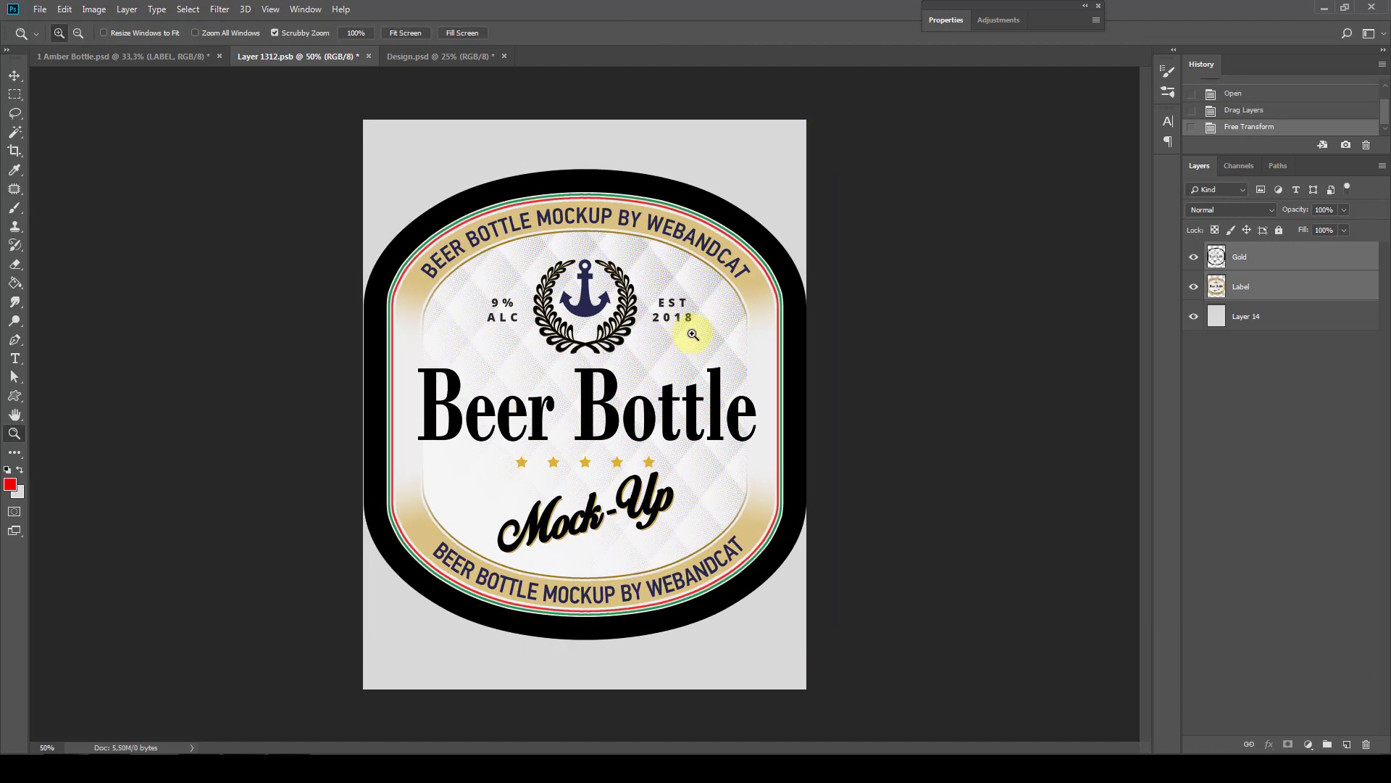
{"action": "left_click", "coordinate": [1283, 316]}
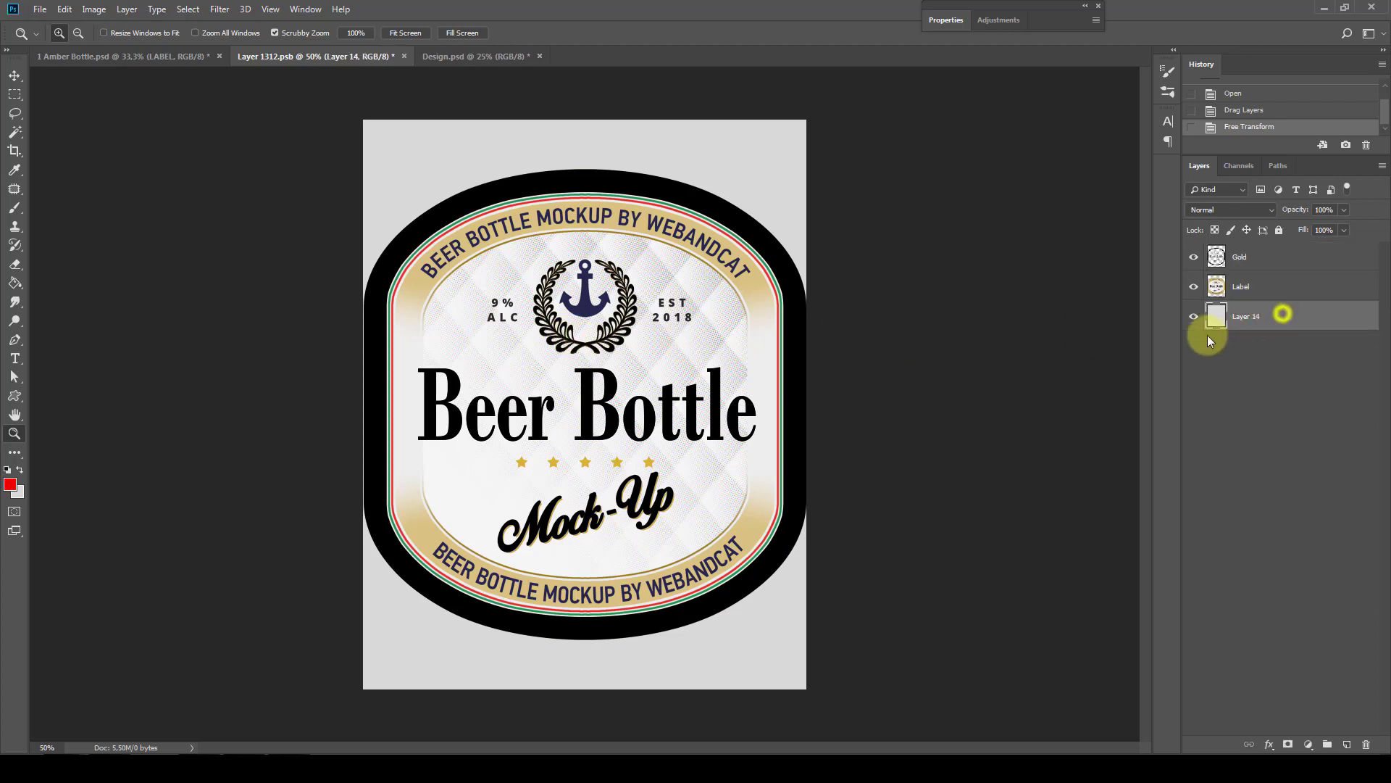
{"action": "left_click", "coordinate": [1194, 317]}
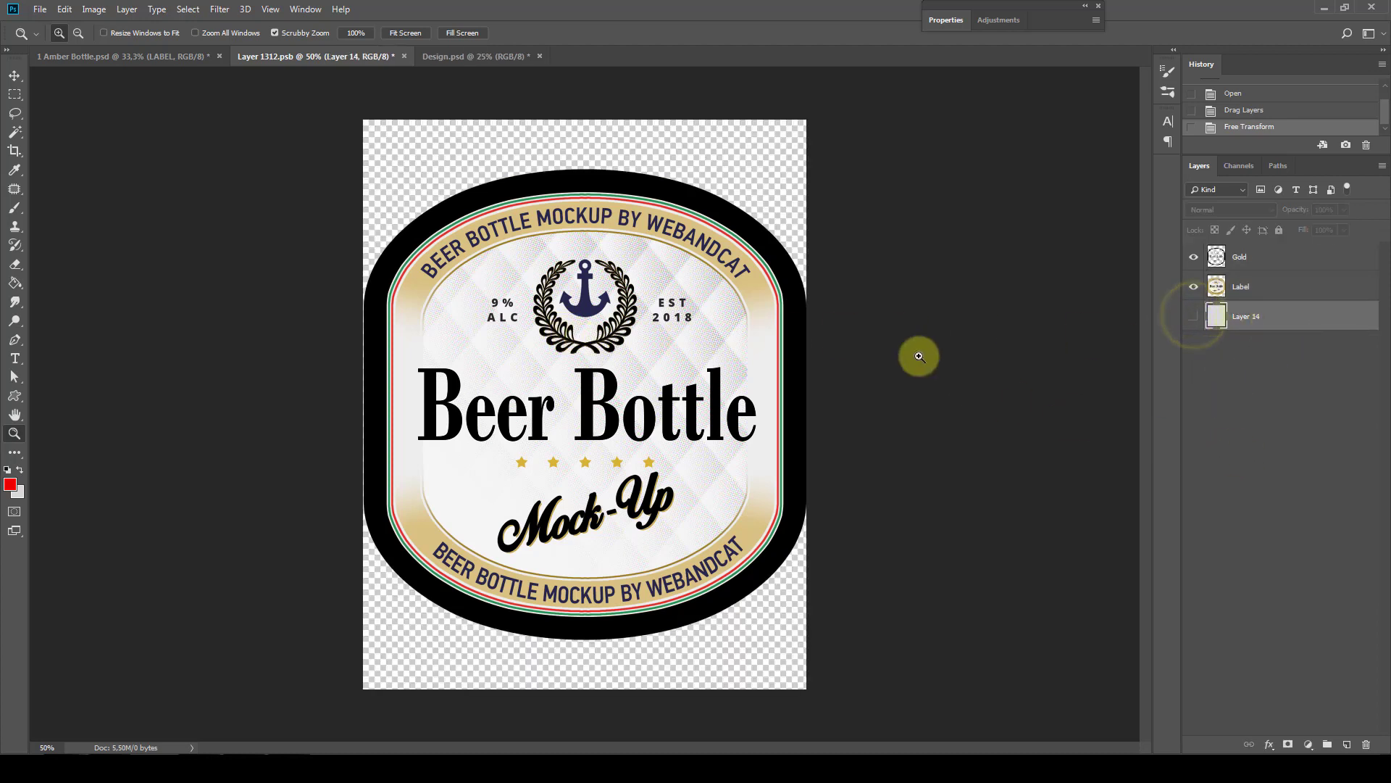
{"action": "left_click", "coordinate": [403, 56]}
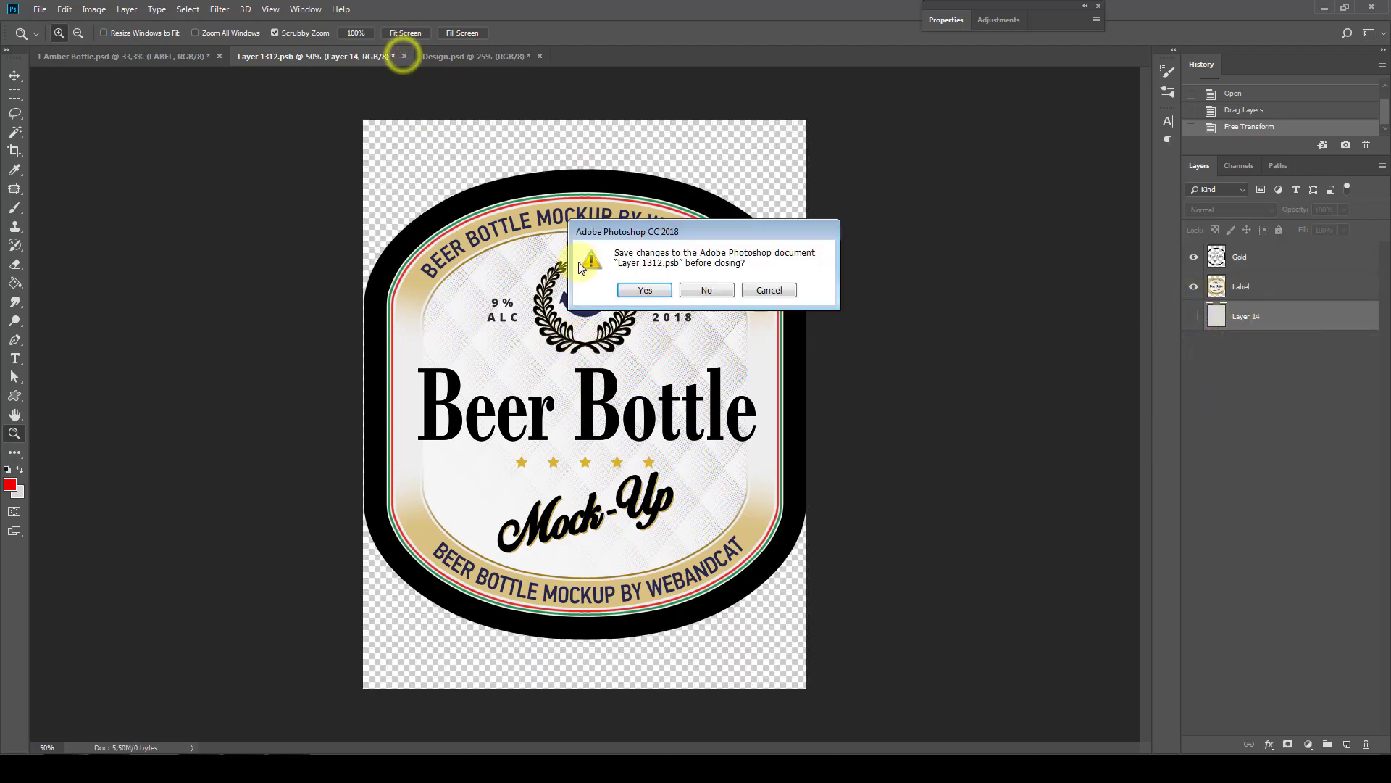
Save the label file, then show the Gold layer in LABEL's contents and save again
{"action": "left_click", "coordinate": [645, 290]}
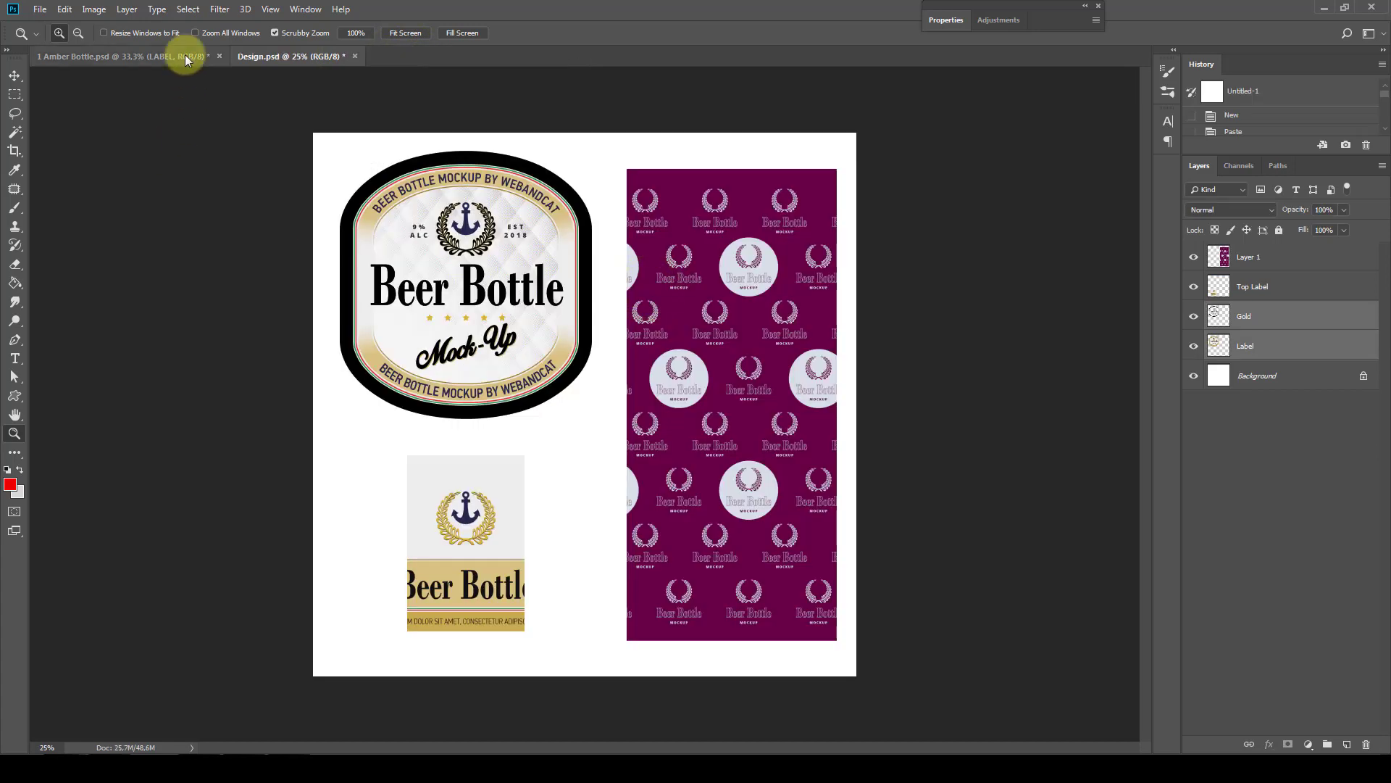
{"action": "left_click_drag", "start_coordinate": [176, 55], "coordinate": [389, 58]}
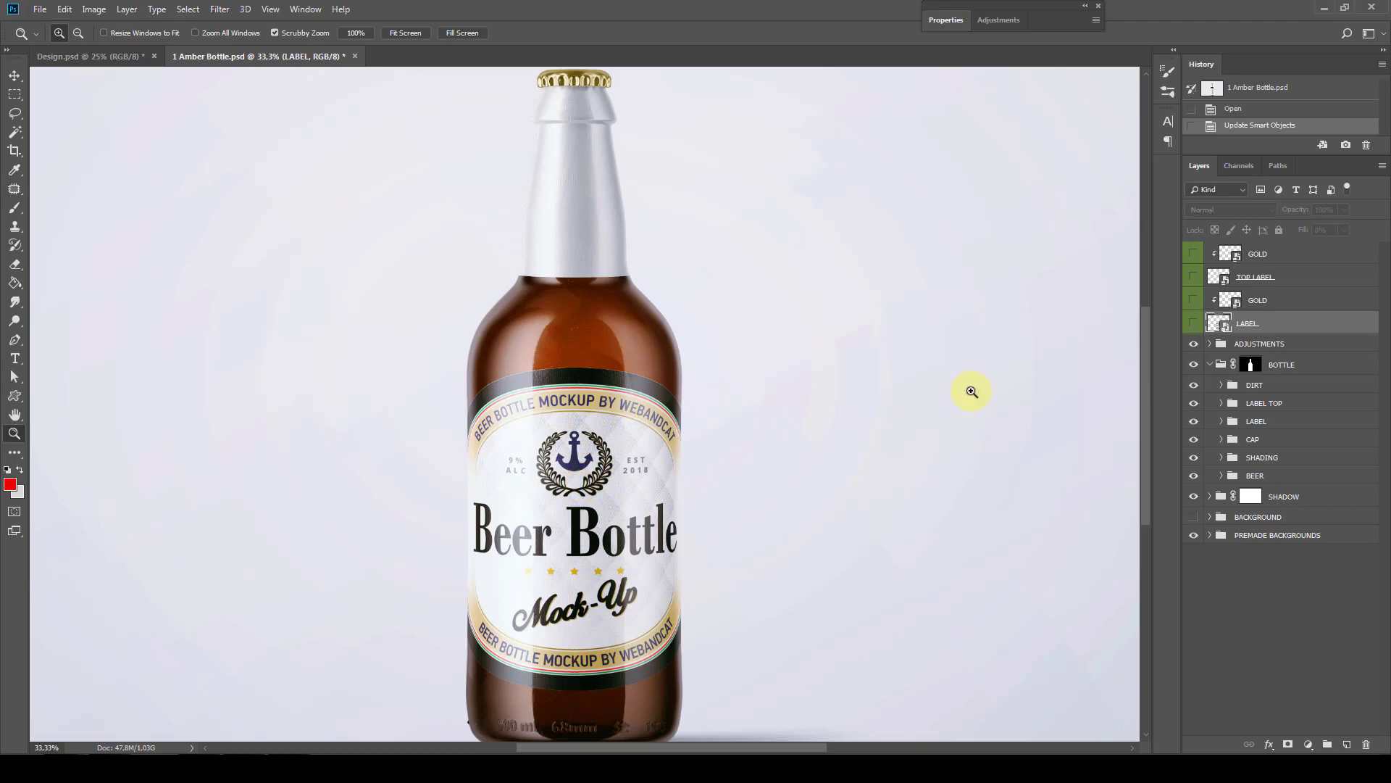
{"action": "double_click", "coordinate": [1225, 328]}
{"action": "left_click", "coordinate": [1194, 256]}
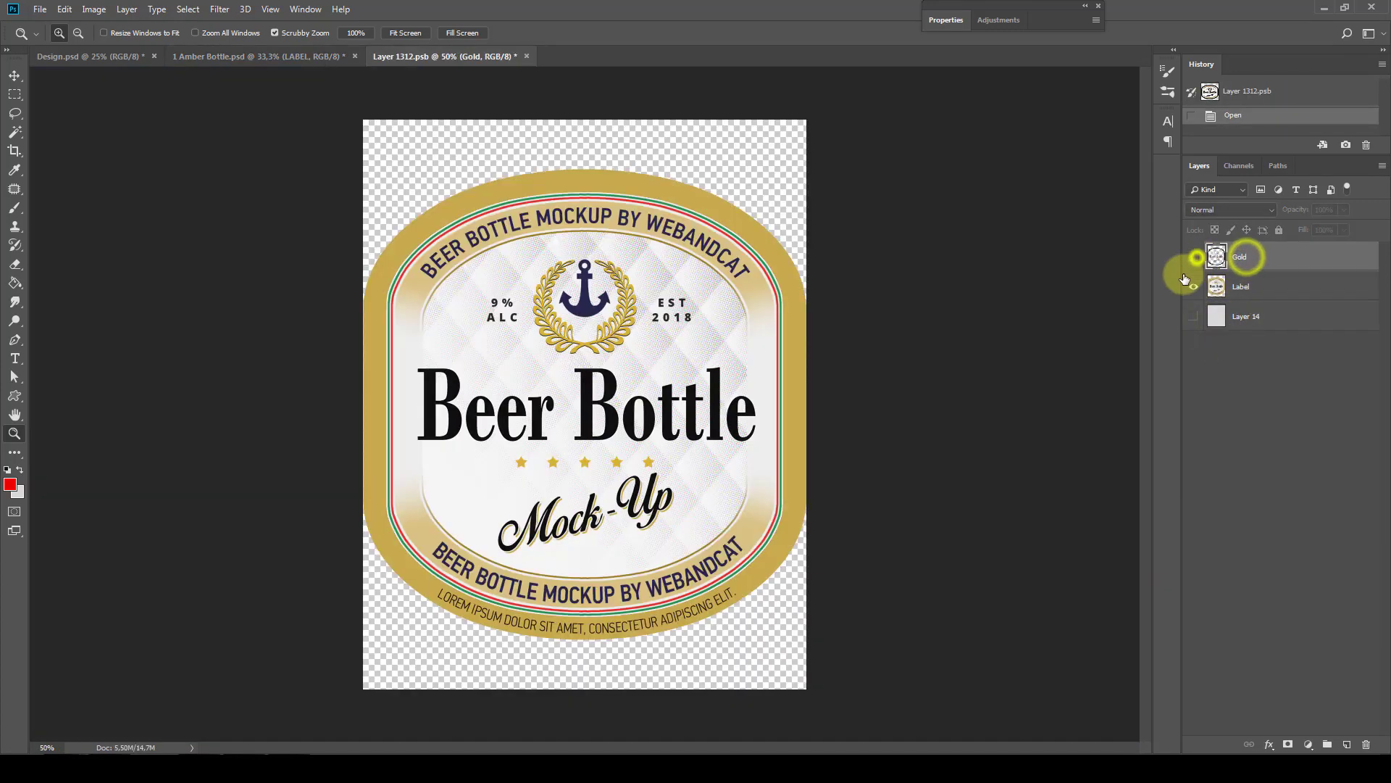
{"action": "left_click", "coordinate": [526, 56]}
{"action": "left_click", "coordinate": [623, 290]}
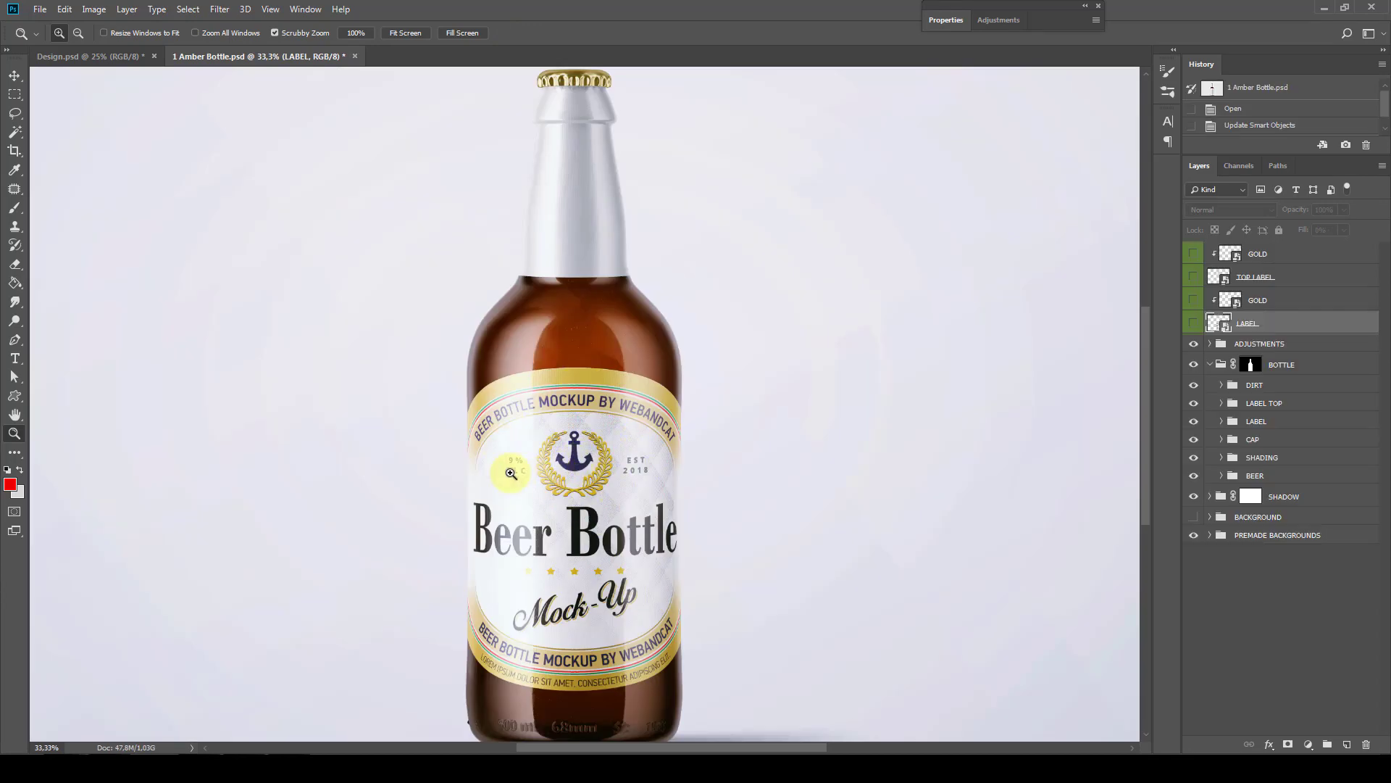
In the reopened LABEL contents, scale the label to about 96% and move it slightly lower
{"action": "double_click", "coordinate": [1219, 323]}
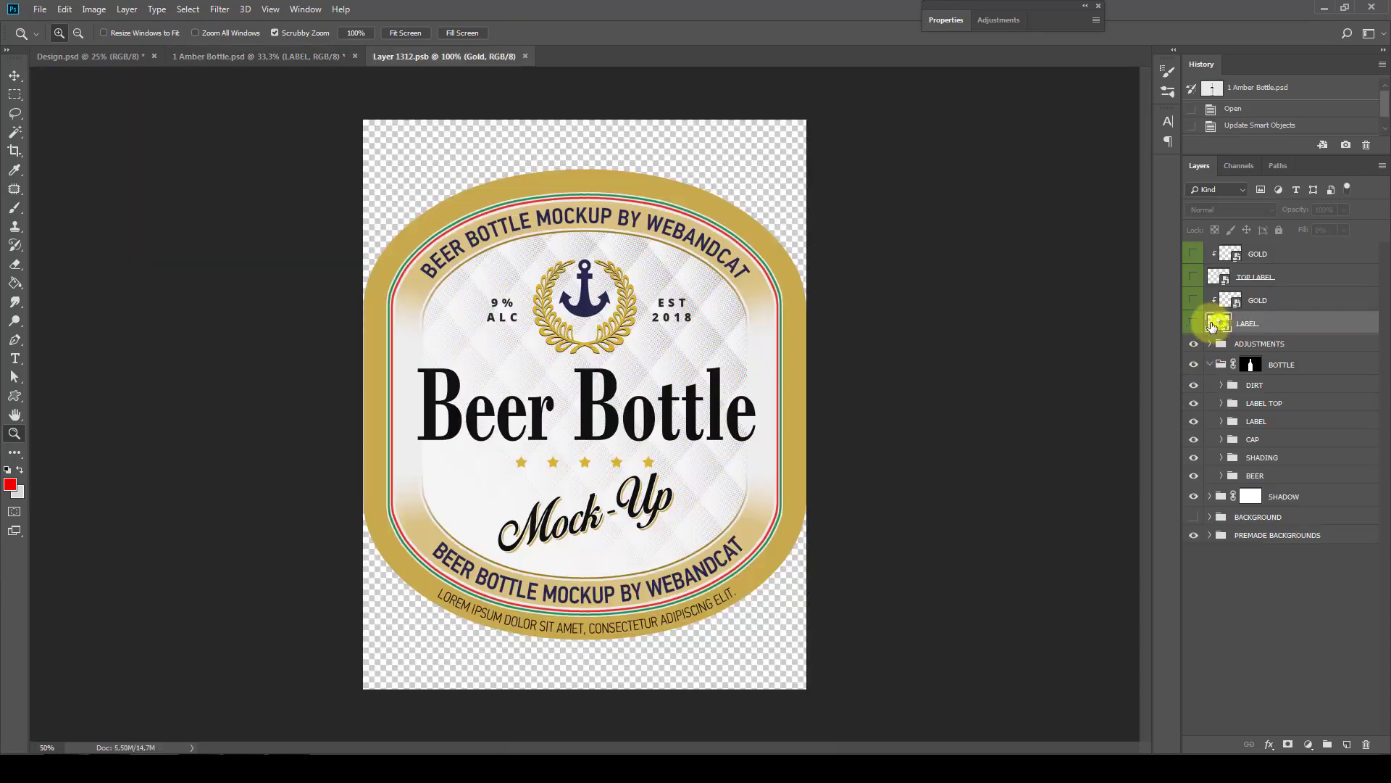
{"action": "left_click", "coordinate": [1193, 257]}
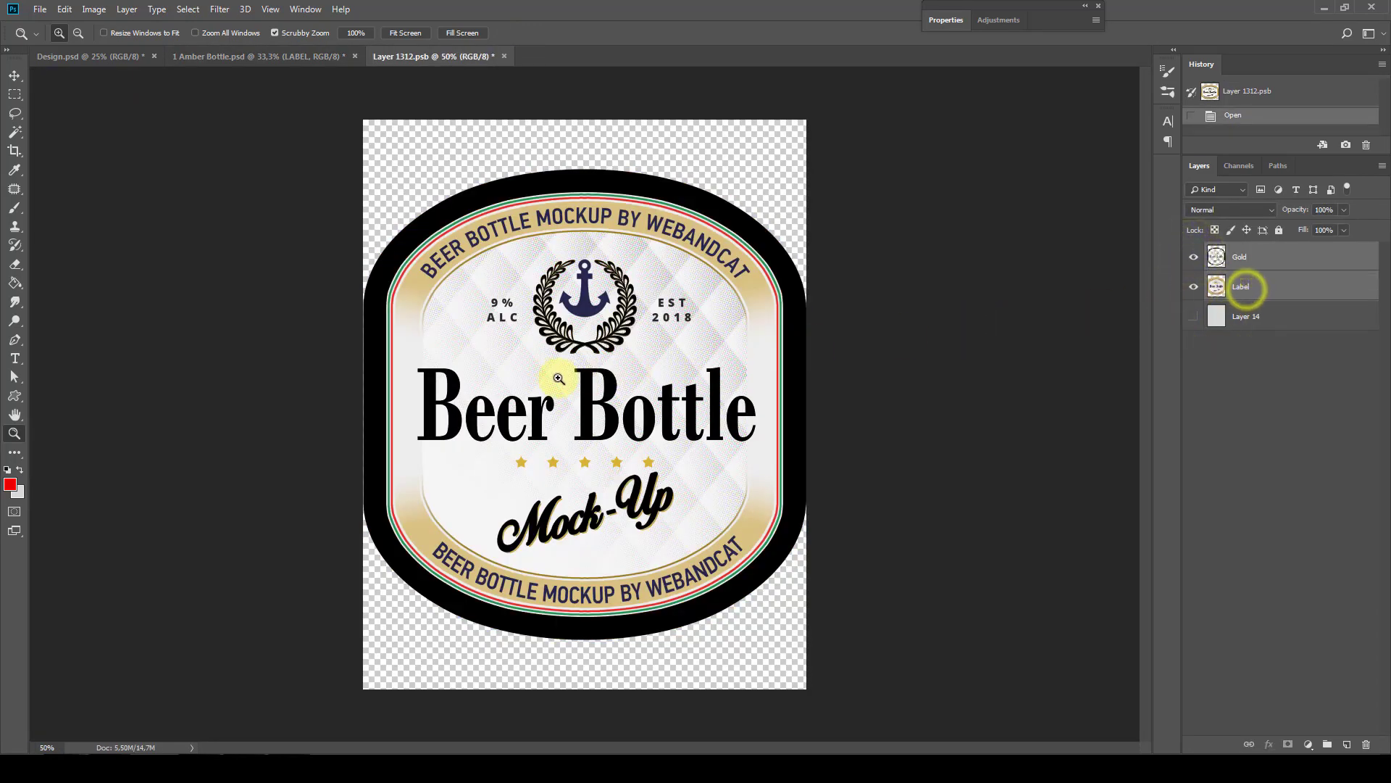
{"action": "left_click", "coordinate": [64, 8]}
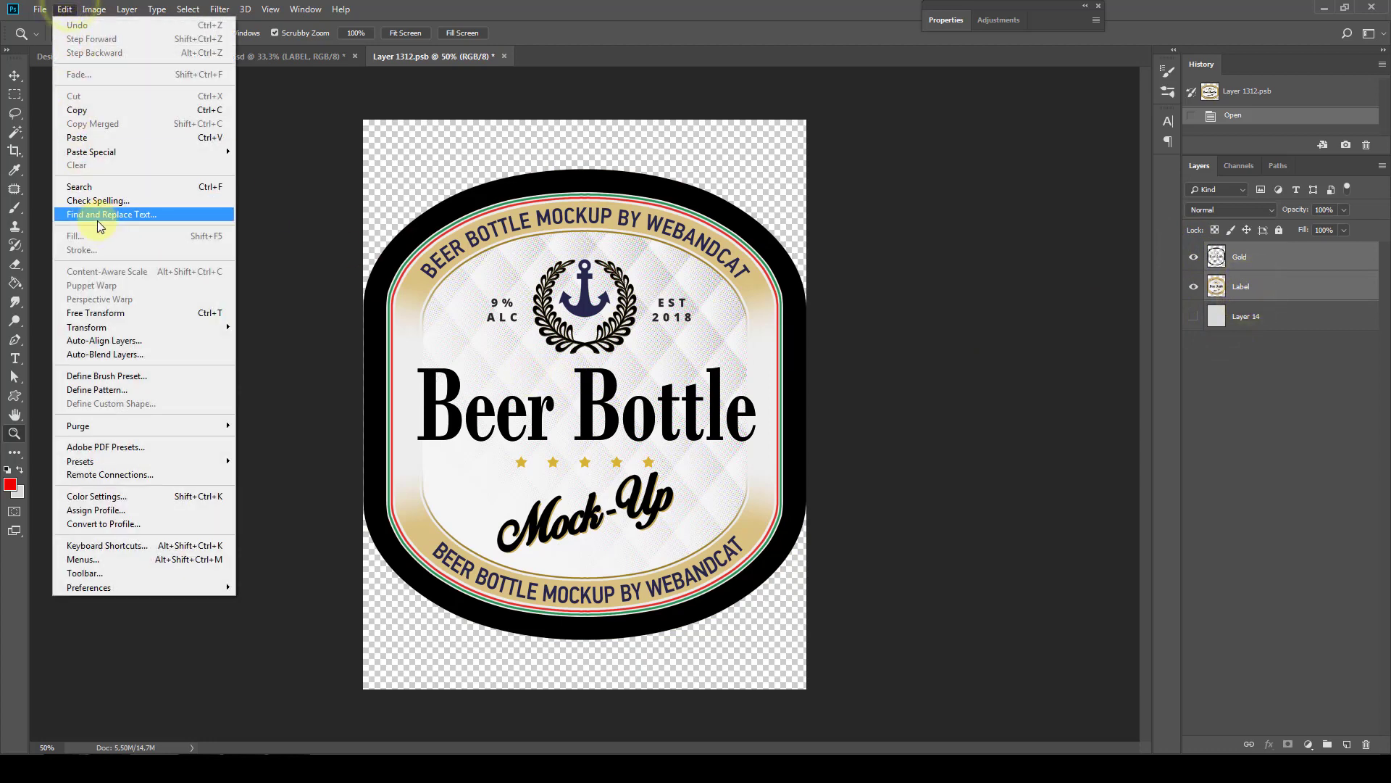
{"action": "left_click", "coordinate": [99, 312]}
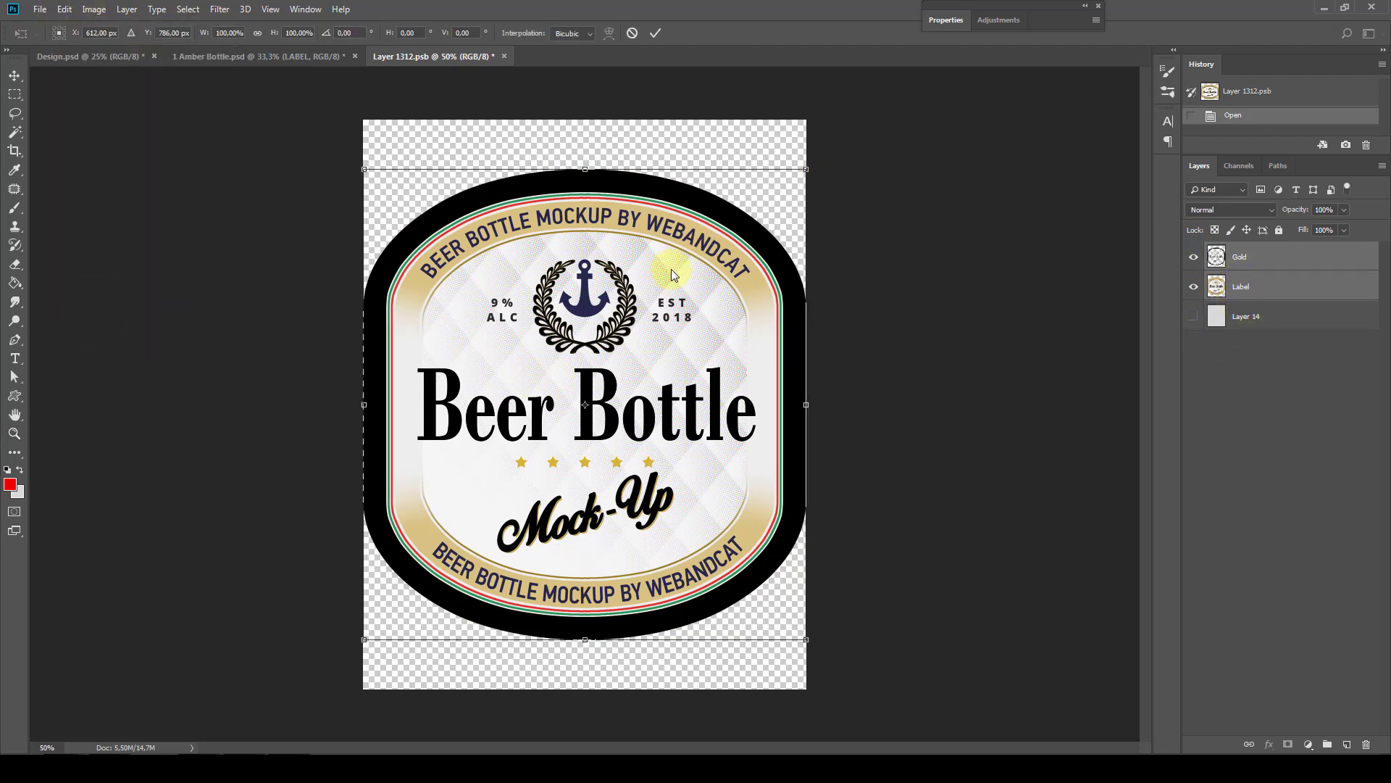
{"action": "left_click_drag", "start_coordinate": [806, 167], "coordinate": [797, 179]}
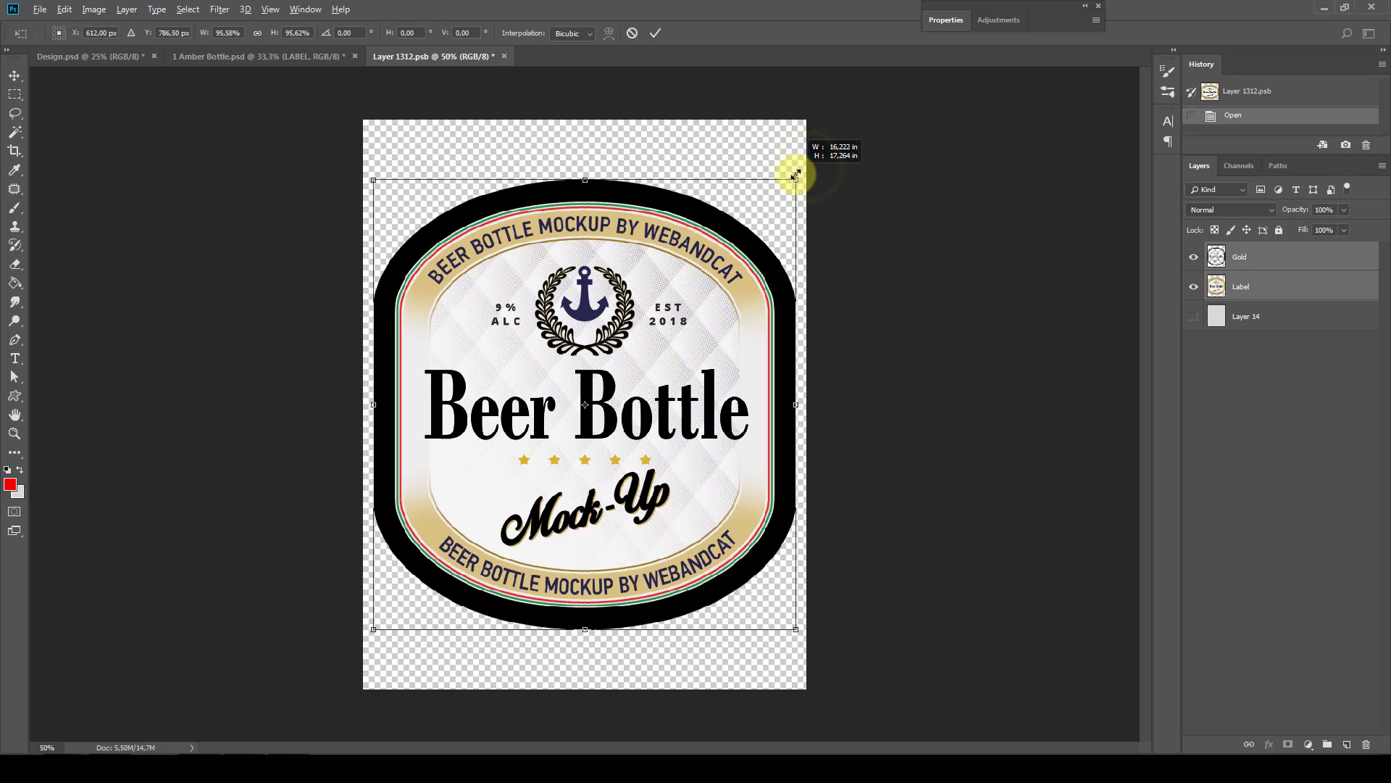
{"action": "left_click_drag", "start_coordinate": [721, 289], "coordinate": [720, 310]}
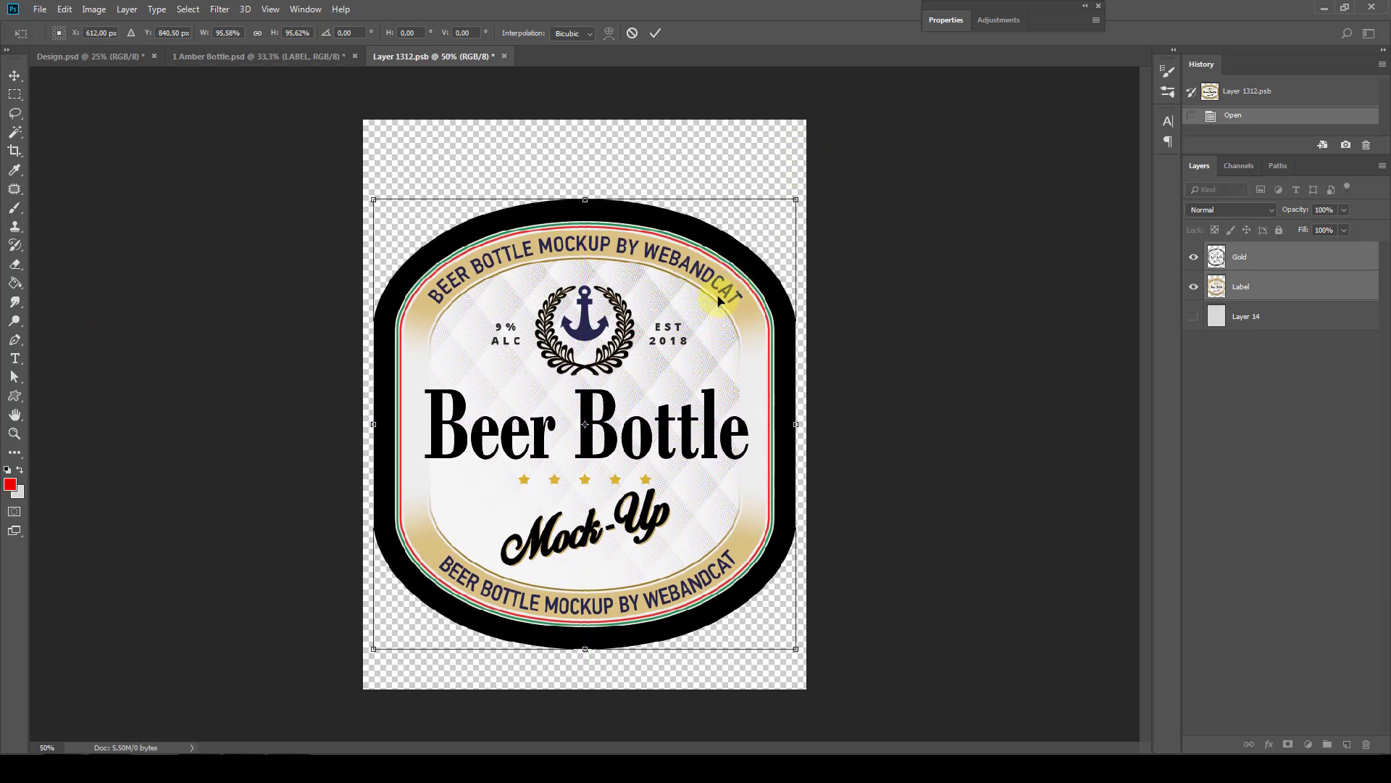
{"action": "key", "text": "Return"}
{"action": "key", "text": "z"}
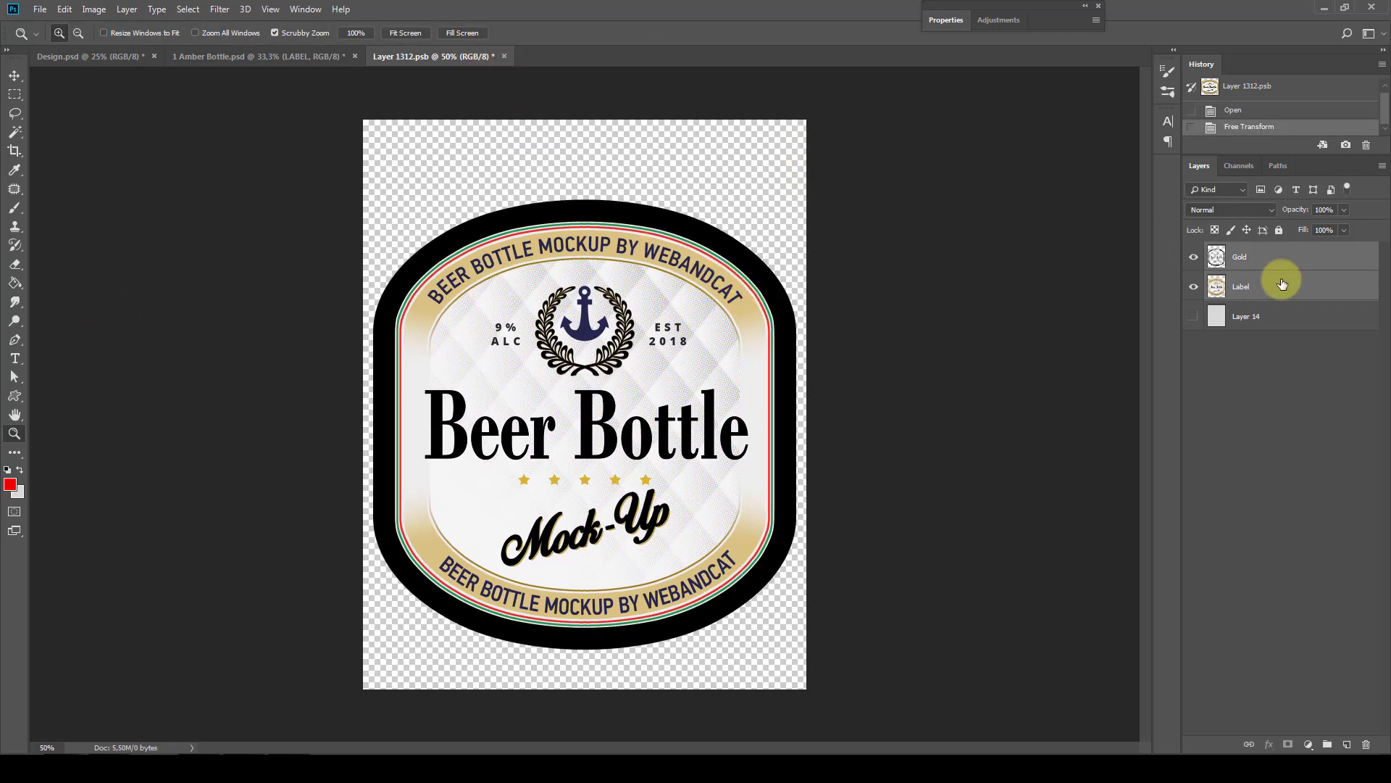
Turn the Gold layer back on and save the label file to update the bottle
{"action": "left_click", "coordinate": [1277, 257]}
{"action": "left_click", "coordinate": [1194, 257]}
{"action": "left_click", "coordinate": [527, 56]}
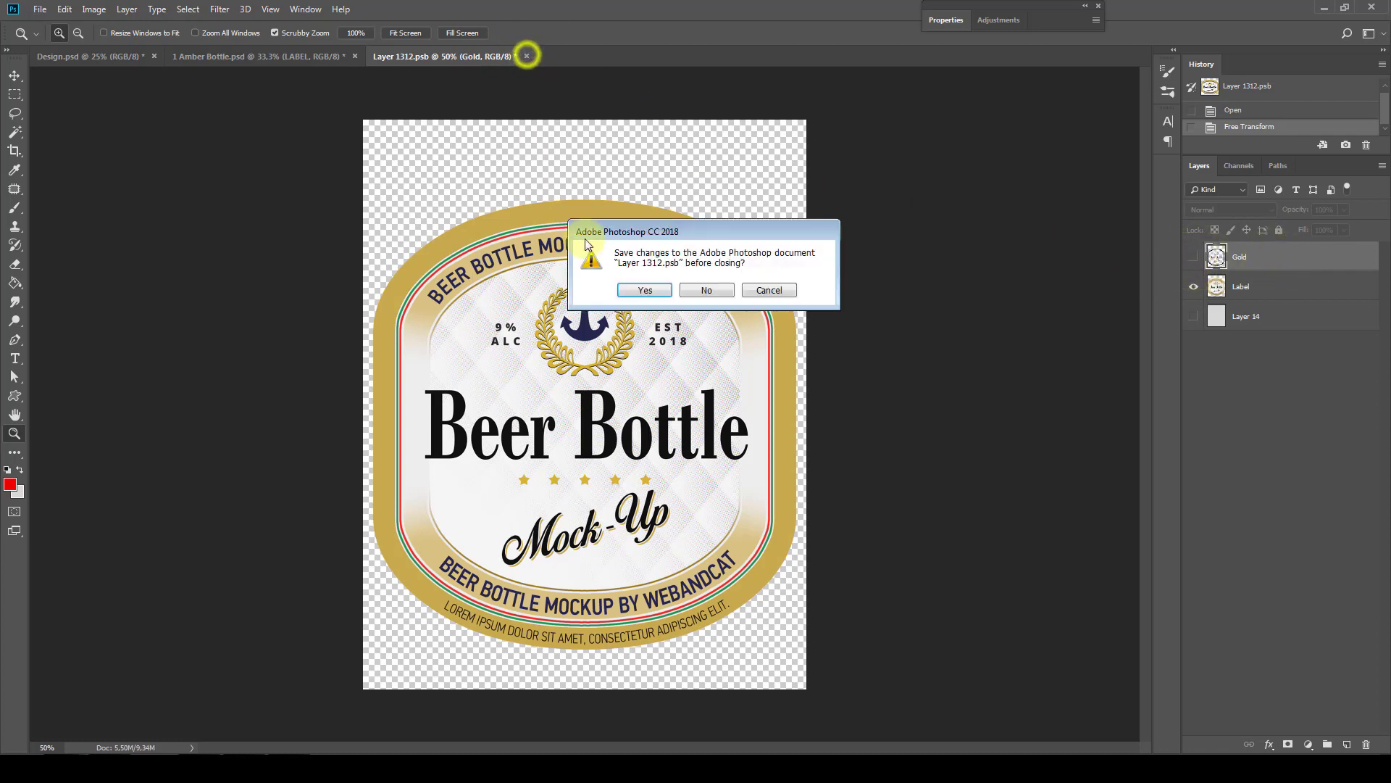
{"action": "left_click", "coordinate": [638, 290]}
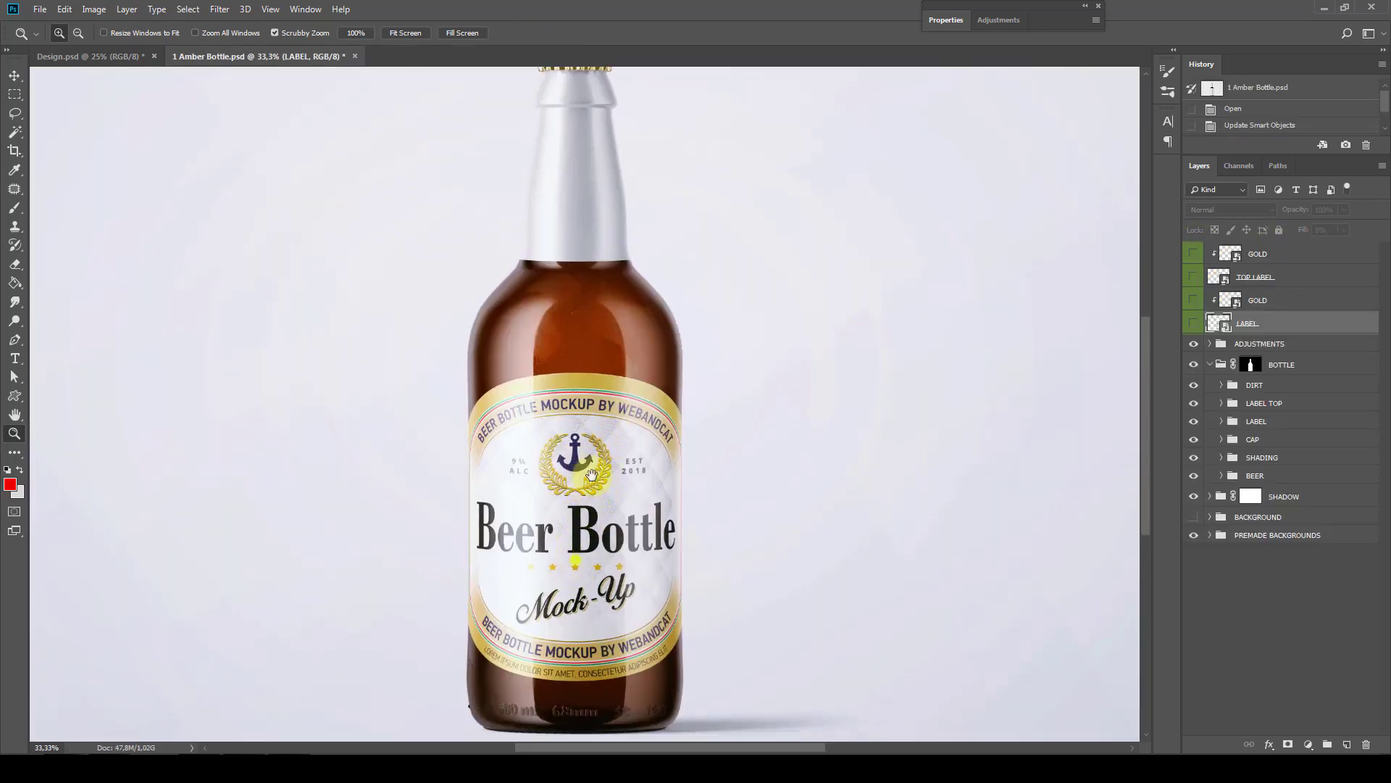
Open the GOLD smart object's contents as Layer 131.psb
{"action": "mouse_move", "coordinate": [568, 587]}
{"action": "left_mouse_down"}
{"action": "mouse_move", "coordinate": [617, 431]}
{"action": "mouse_move", "coordinate": [614, 457]}
{"action": "left_mouse_up"}
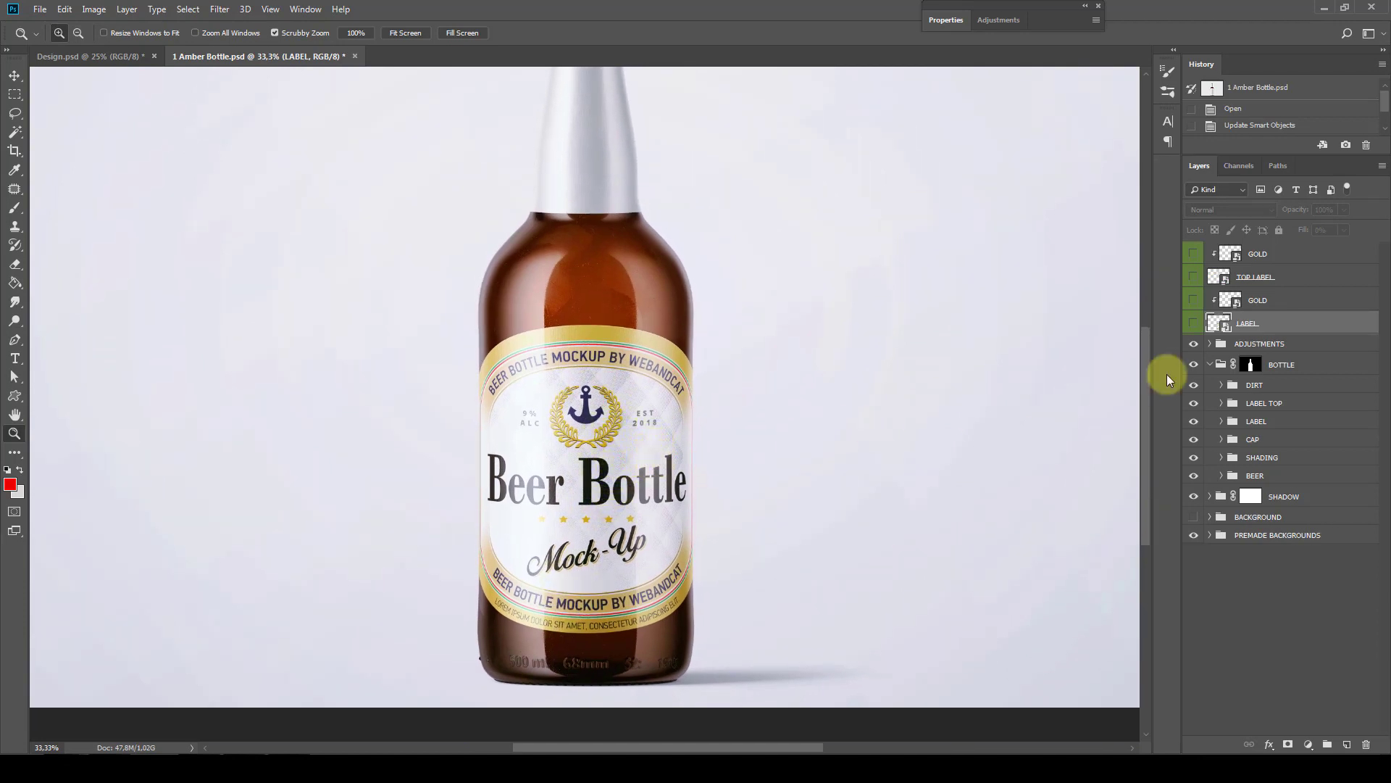
{"action": "left_click", "coordinate": [1261, 306]}
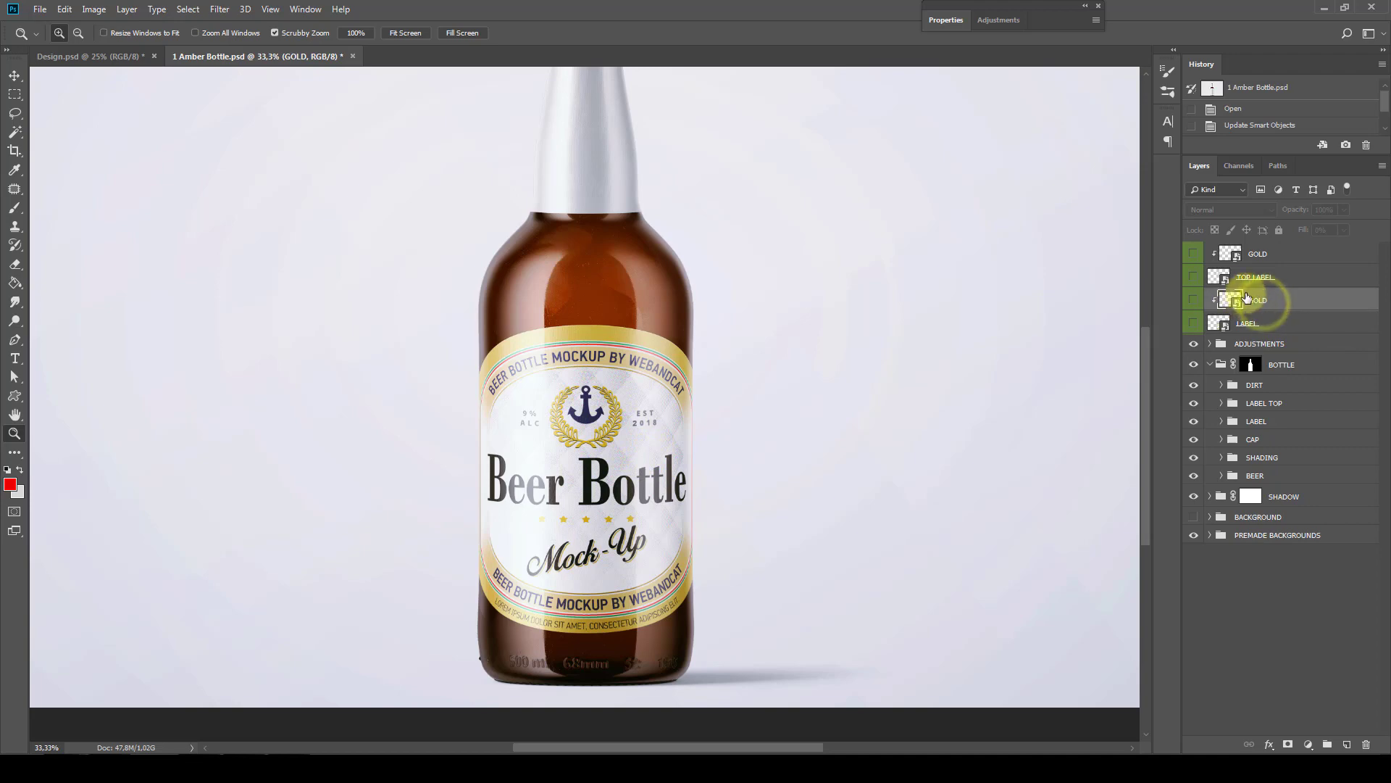
{"action": "right_click", "coordinate": [1254, 305]}
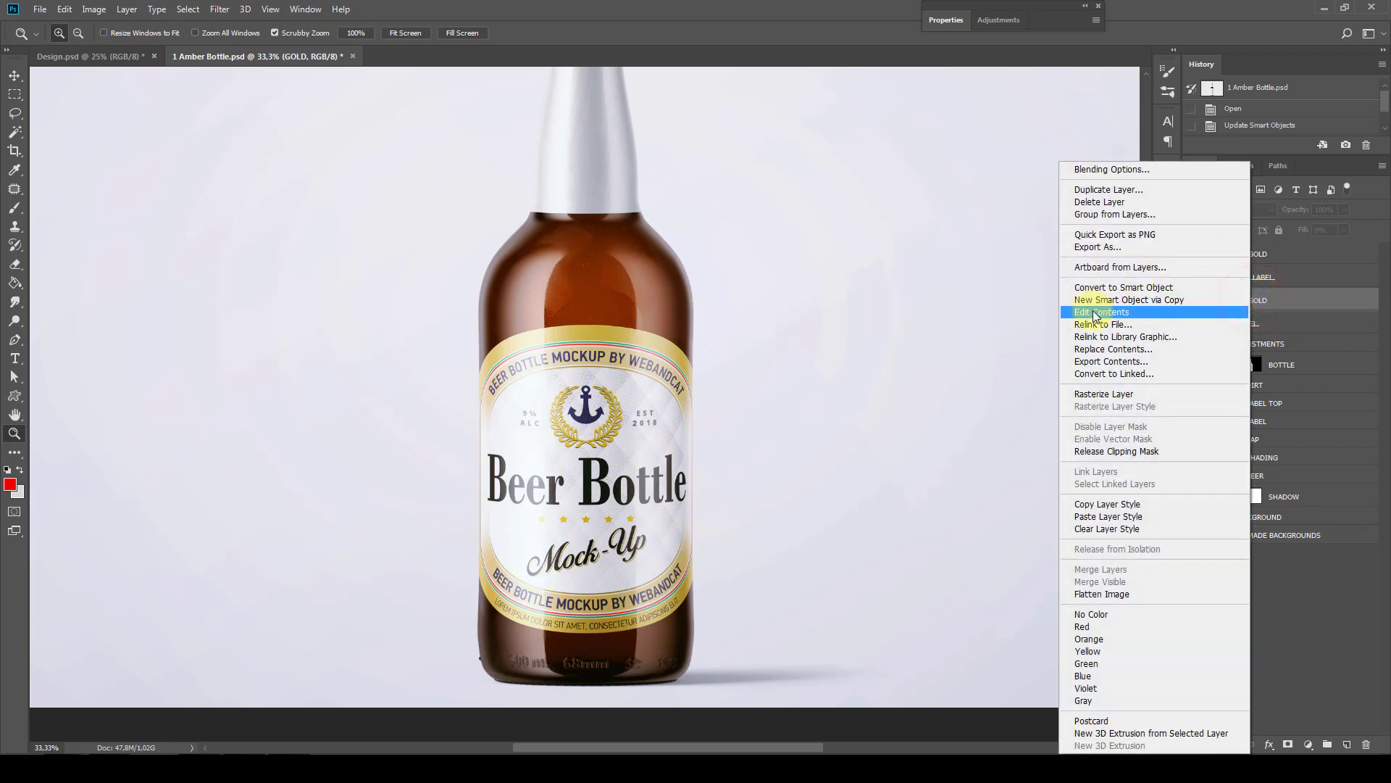
{"action": "left_click", "coordinate": [1136, 312]}
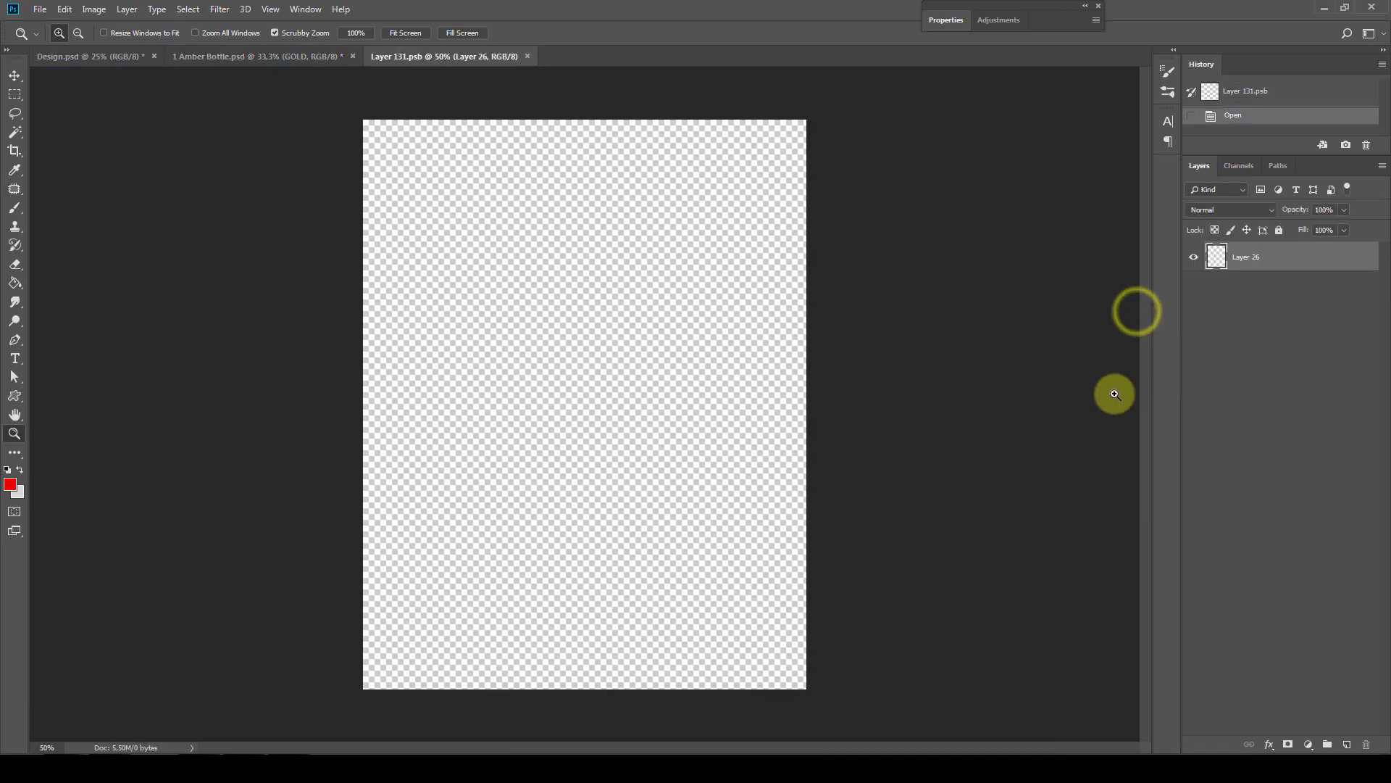
Back in the bottle mockup, open the LABEL smart object's contents as Layer 1312.psb
{"action": "left_click", "coordinate": [253, 56]}
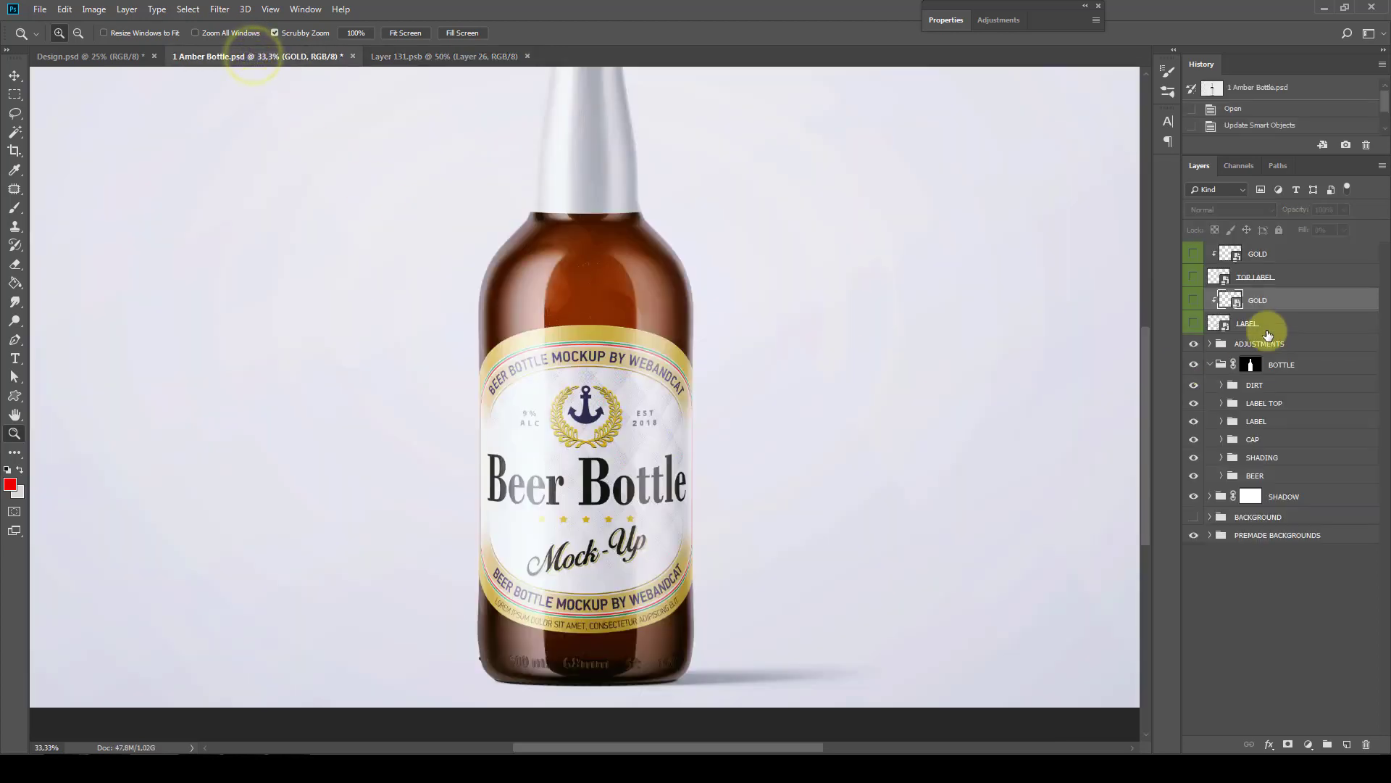
{"action": "left_click", "coordinate": [1241, 324]}
{"action": "right_click", "coordinate": [1255, 326]}
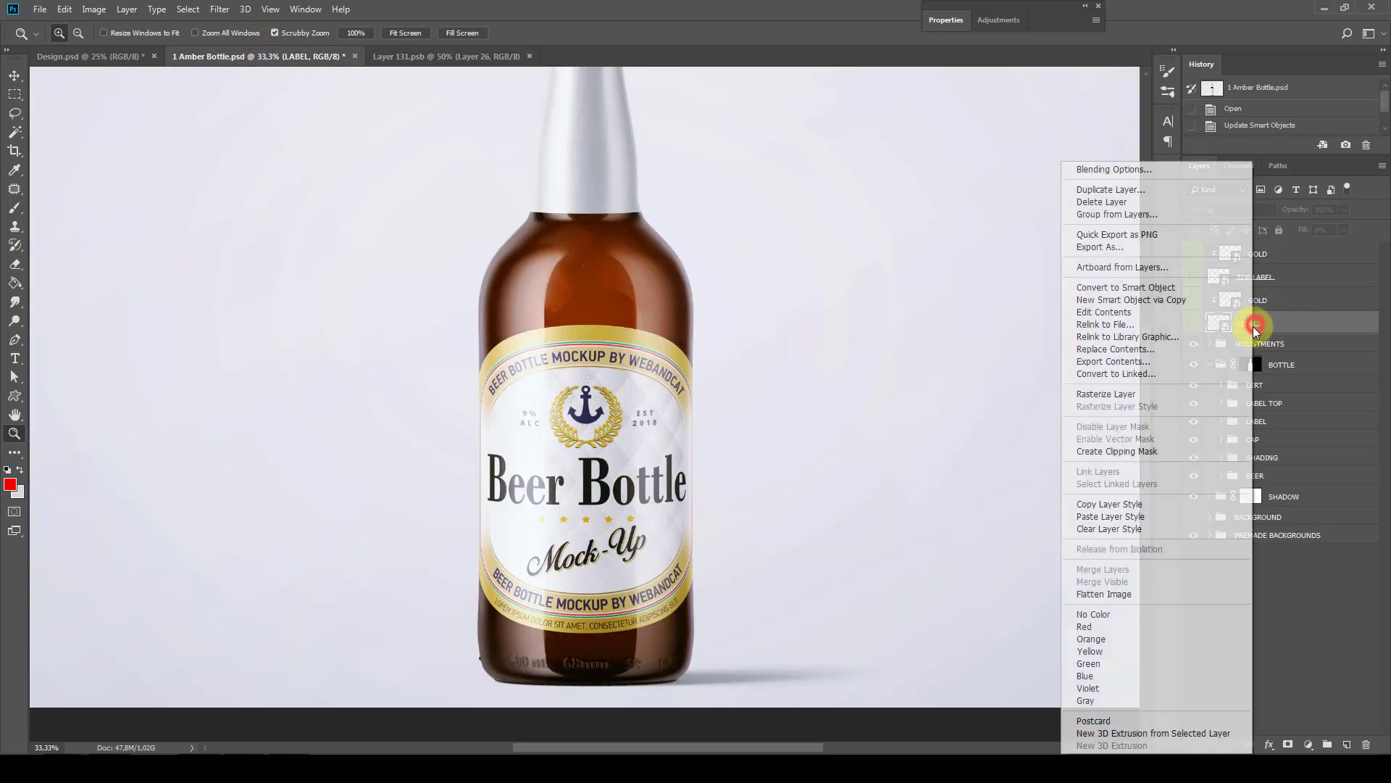
{"action": "left_click", "coordinate": [1101, 312]}
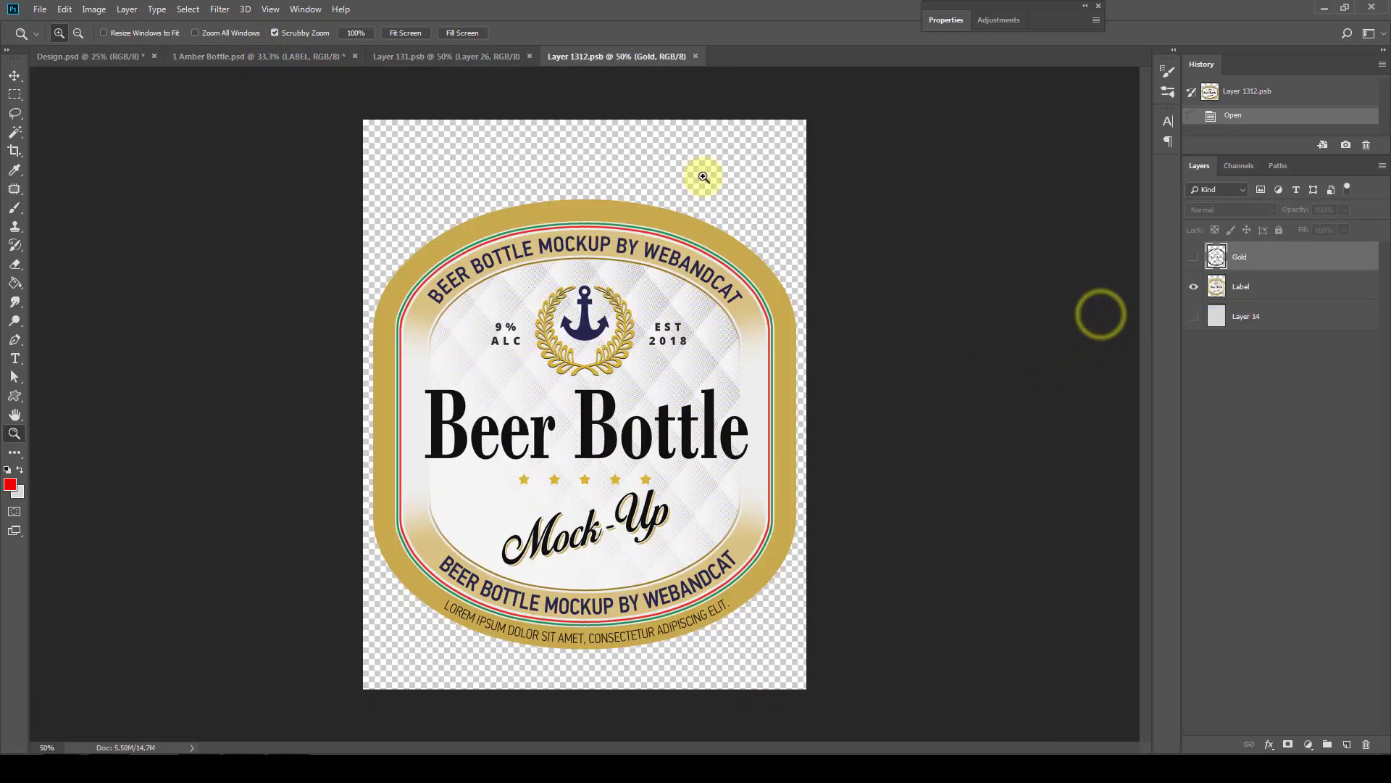
Float the label file, turn its Gold shapes black, and copy the Gold layer into Layer 131.psb
{"action": "mouse_move", "coordinate": [612, 57]}
{"action": "left_mouse_down"}
{"action": "mouse_move", "coordinate": [497, 144]}
{"action": "mouse_move", "coordinate": [368, 281]}
{"action": "left_mouse_up"}
{"action": "left_click", "coordinate": [449, 56]}
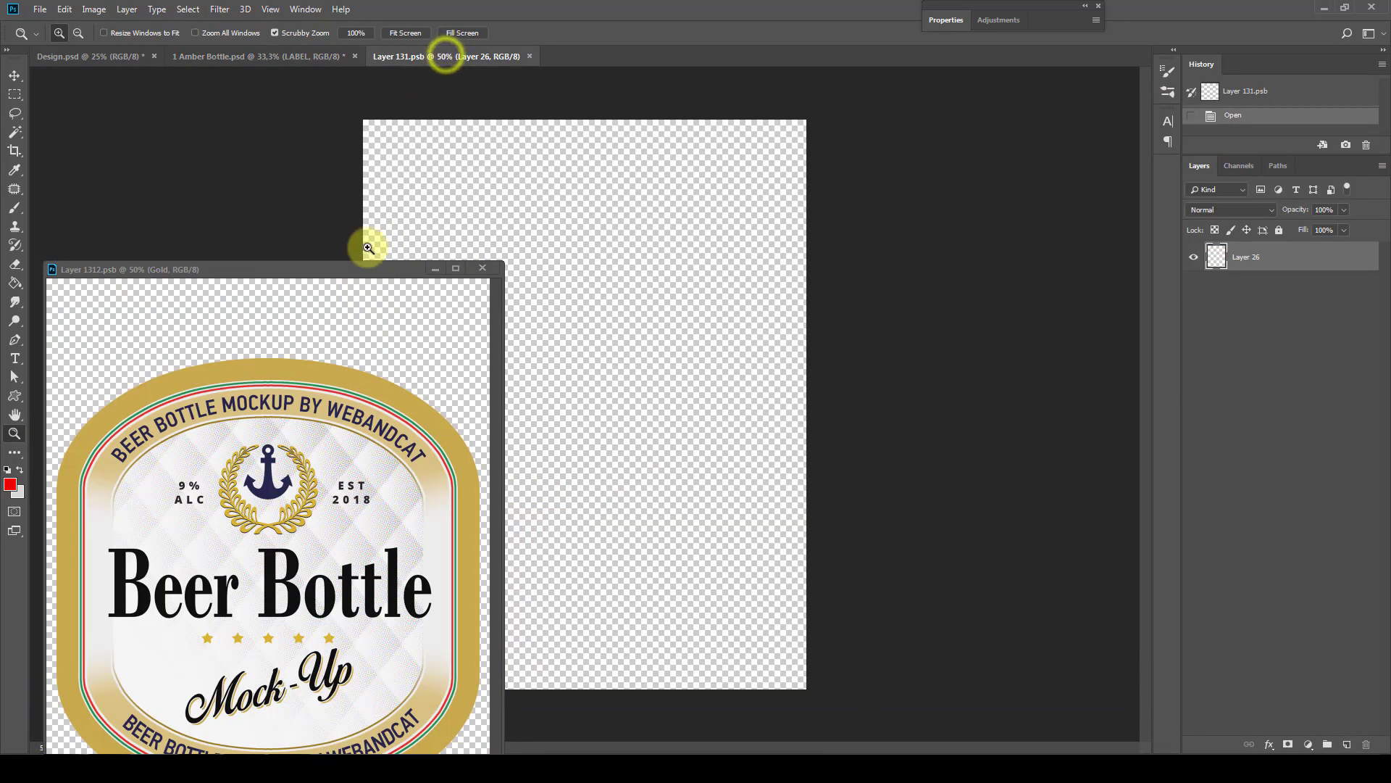
{"action": "left_click", "coordinate": [358, 269]}
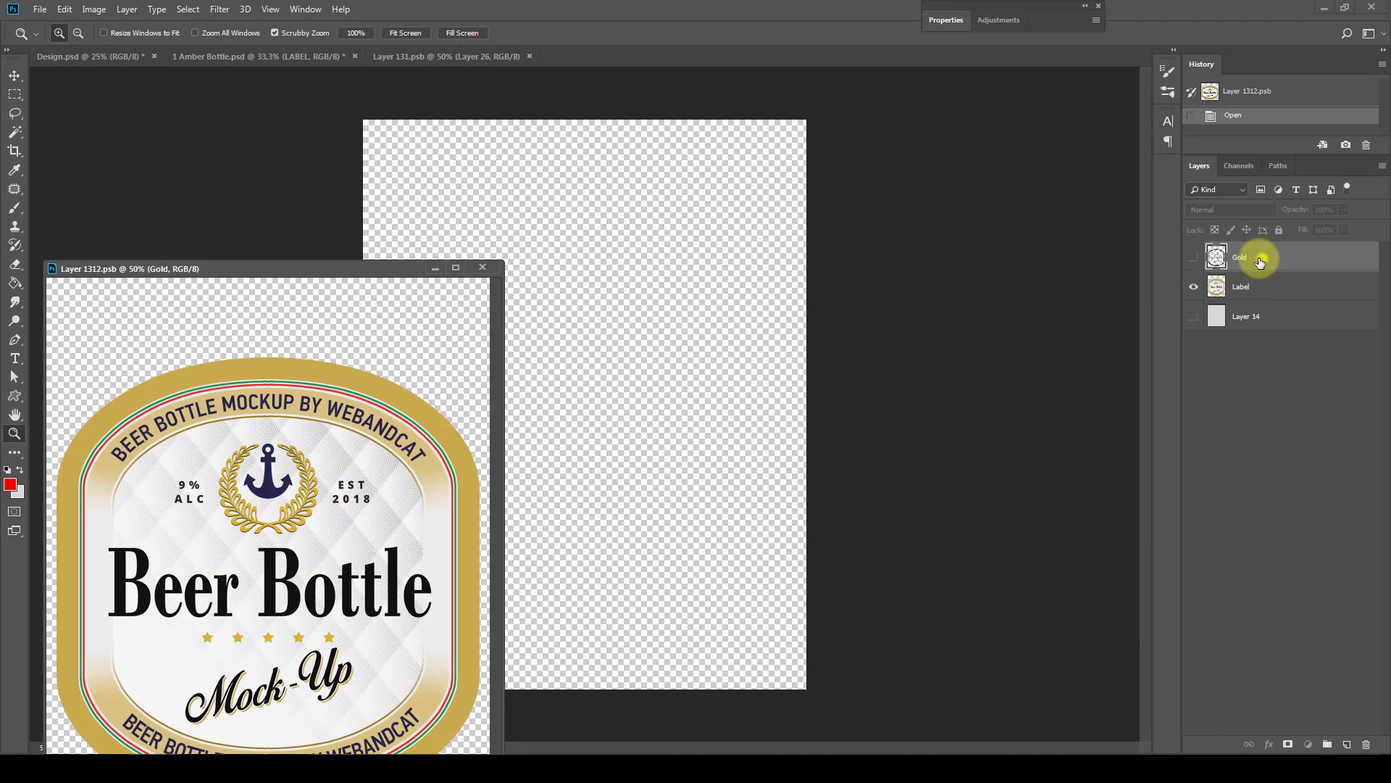
{"action": "left_click", "coordinate": [1208, 263]}
{"action": "left_click", "coordinate": [1193, 258]}
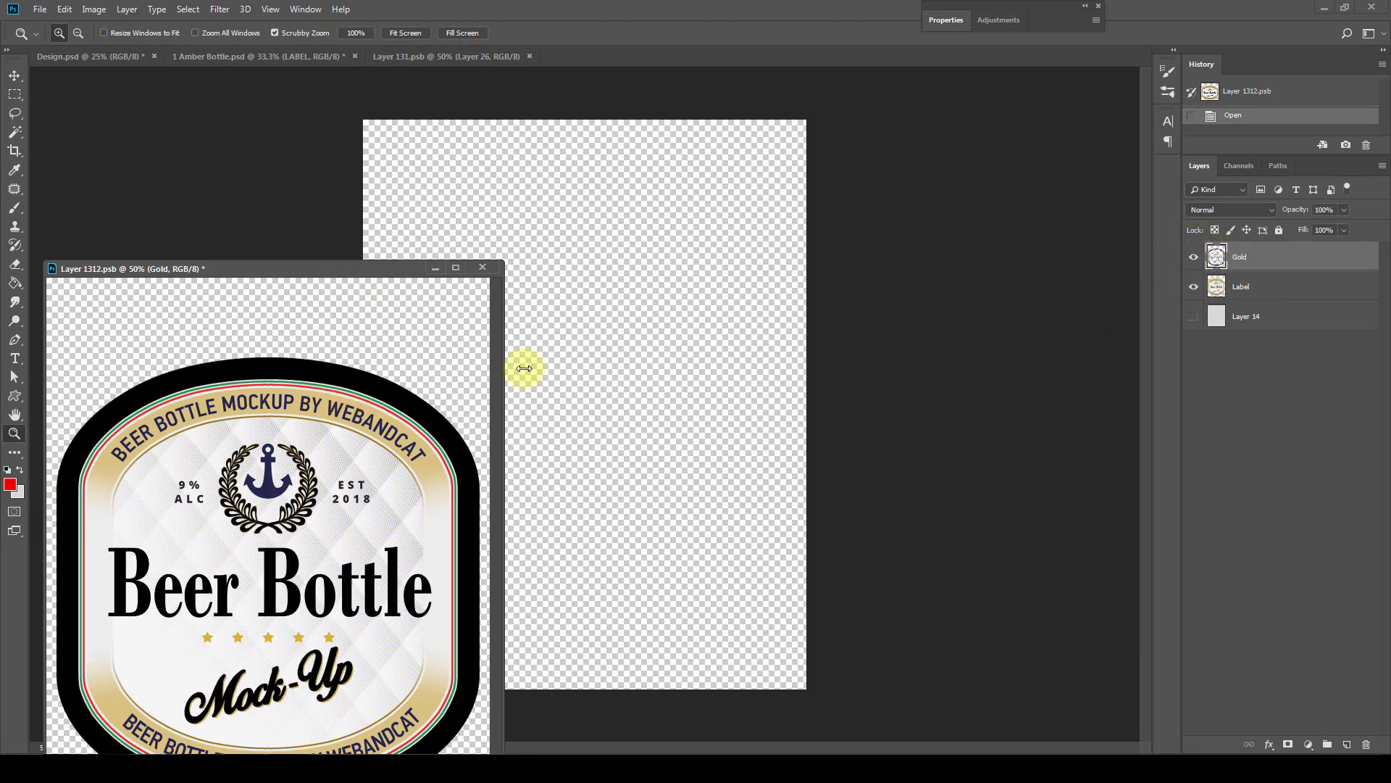
{"action": "left_click", "coordinate": [1194, 287]}
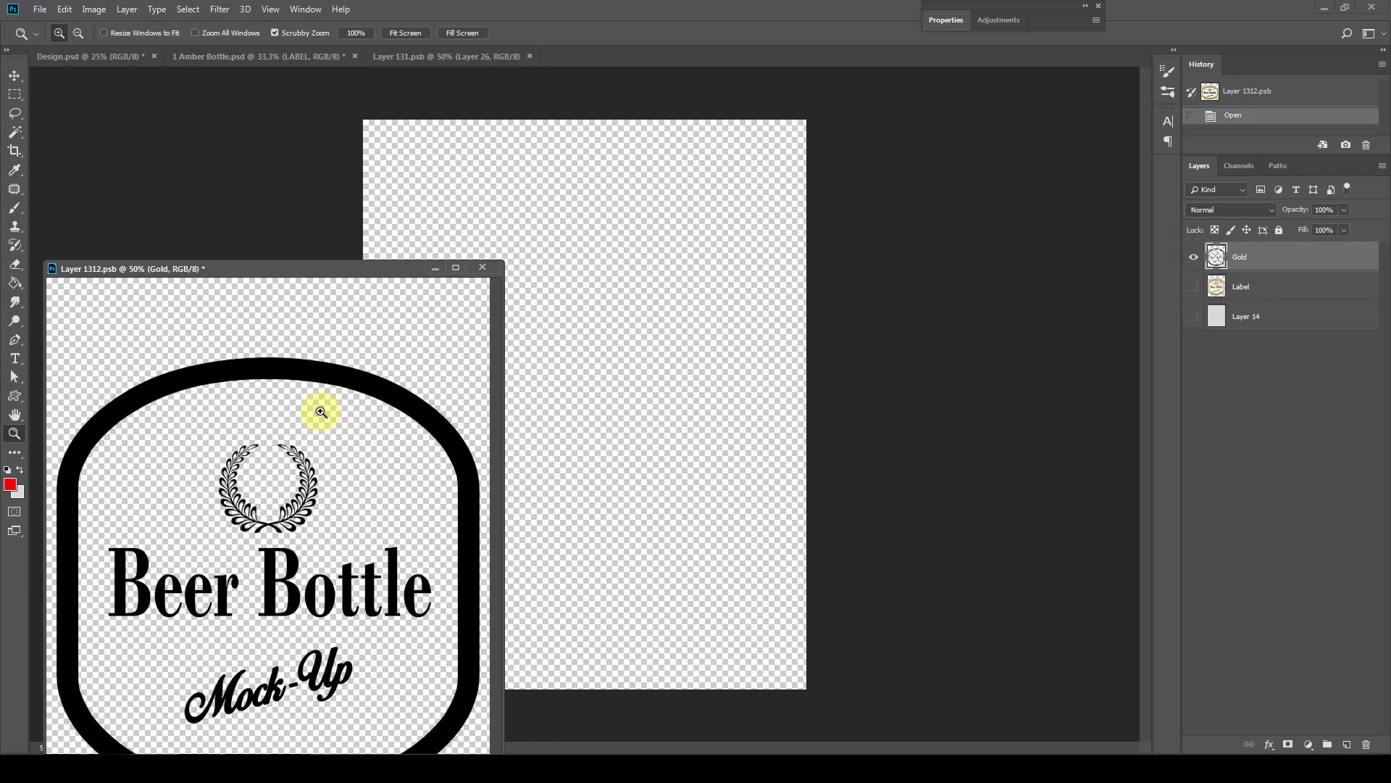
{"action": "left_click", "coordinate": [1193, 287]}
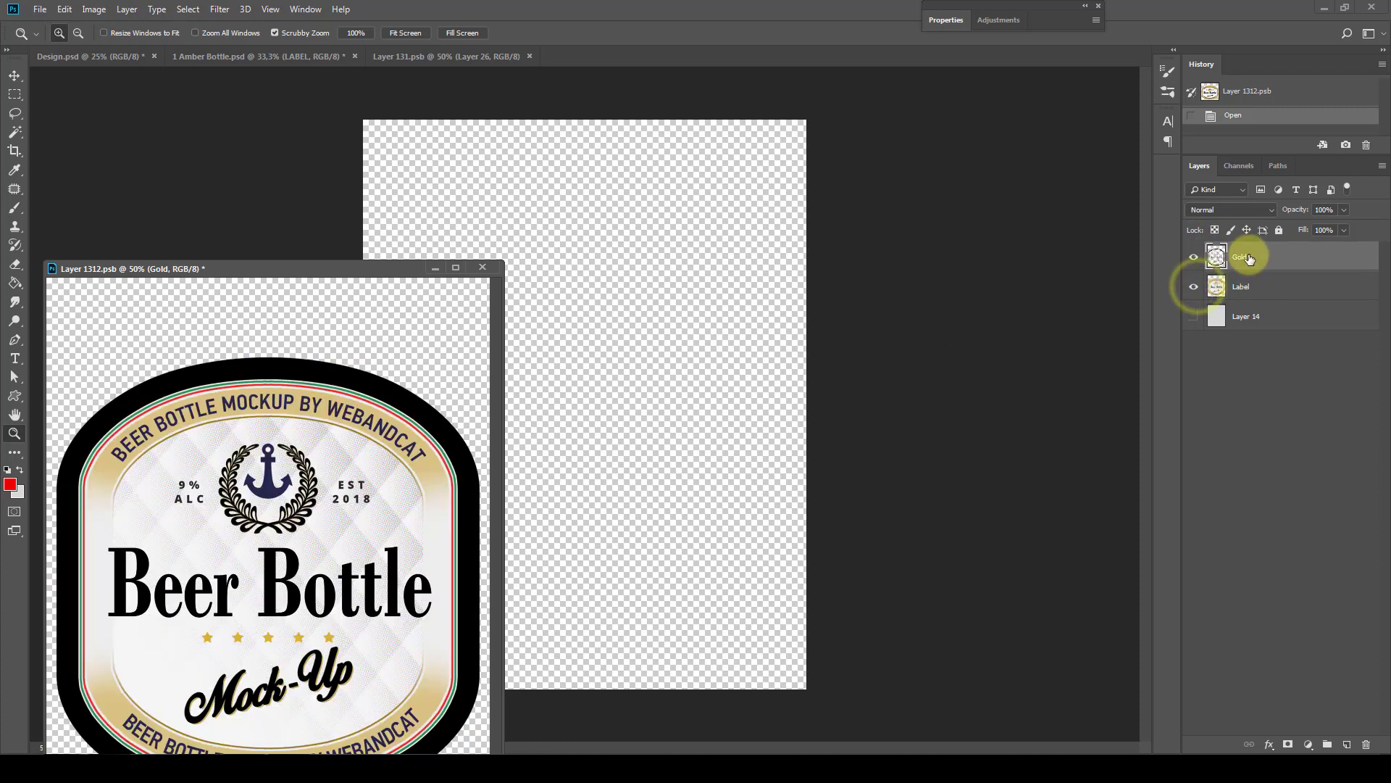
{"action": "left_click_drag", "start_coordinate": [1249, 259], "coordinate": [681, 311]}
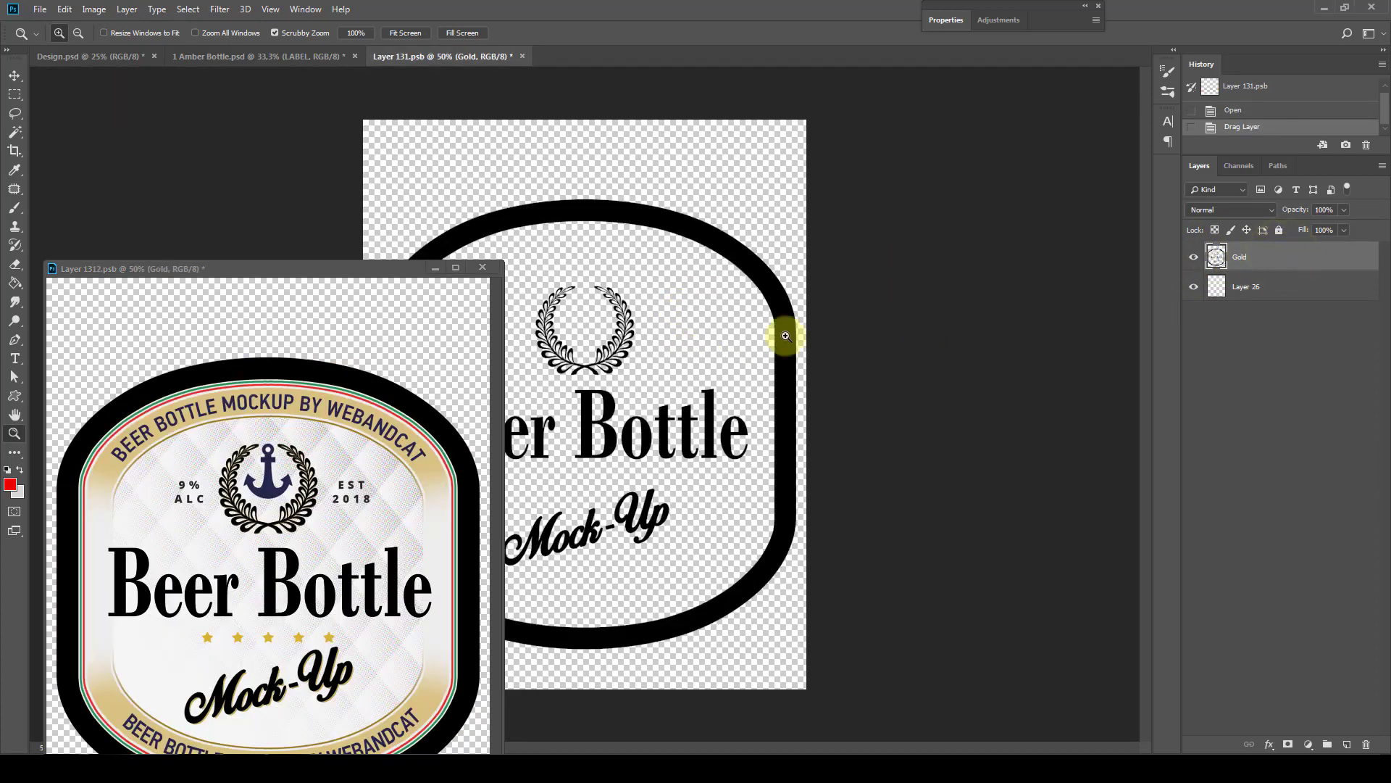
Hide Gold in the label file, then save and close Layer 1312.psb and Layer 131.psb
{"action": "left_click", "coordinate": [400, 270]}
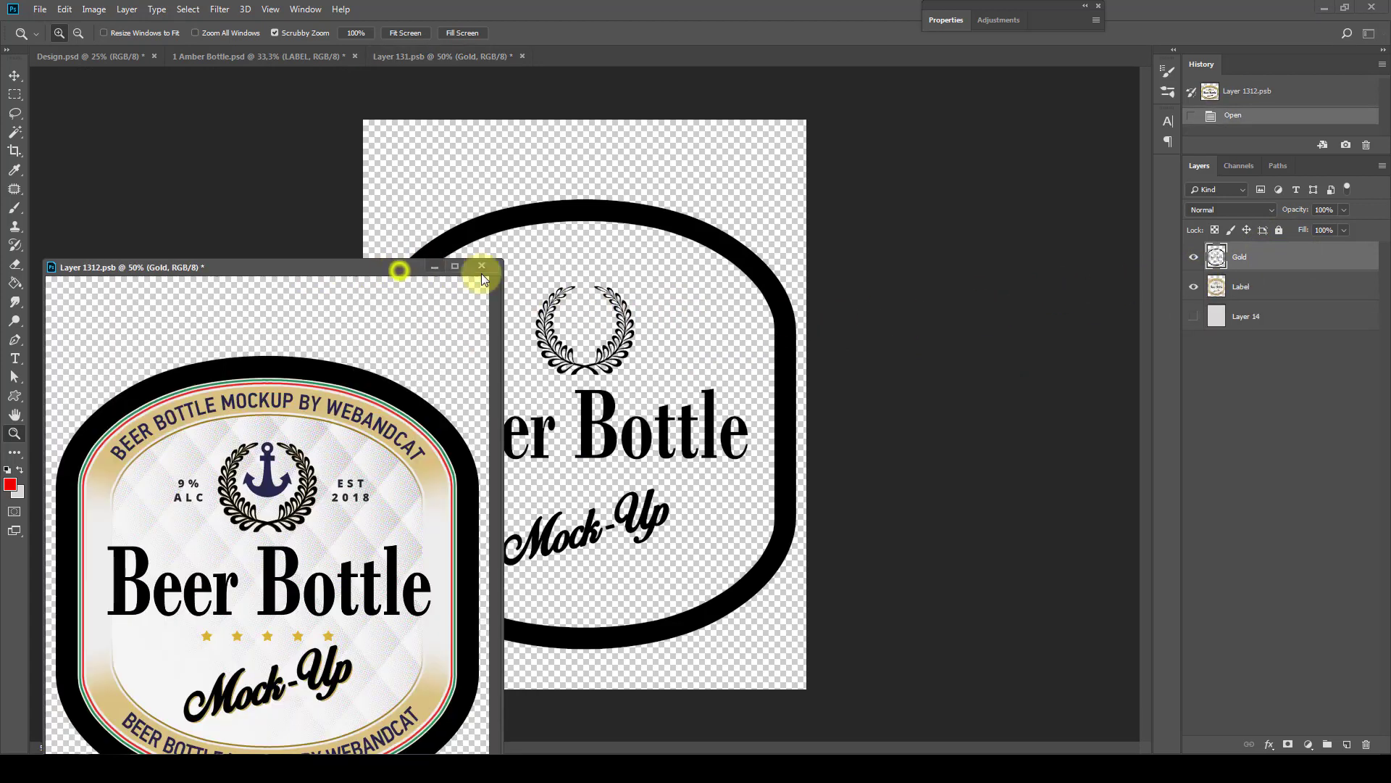
{"action": "left_click_drag", "start_coordinate": [1224, 255], "coordinate": [1193, 259]}
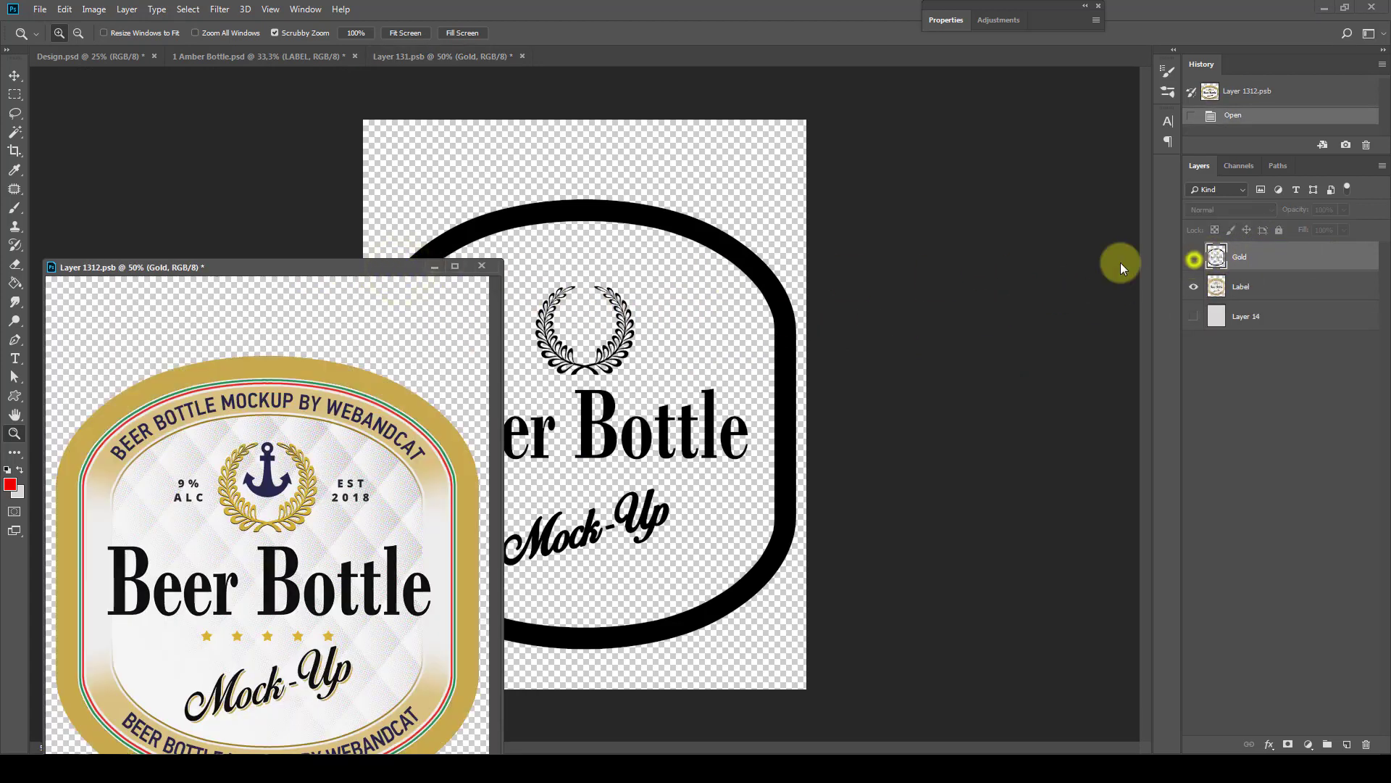
{"action": "left_click", "coordinate": [488, 266]}
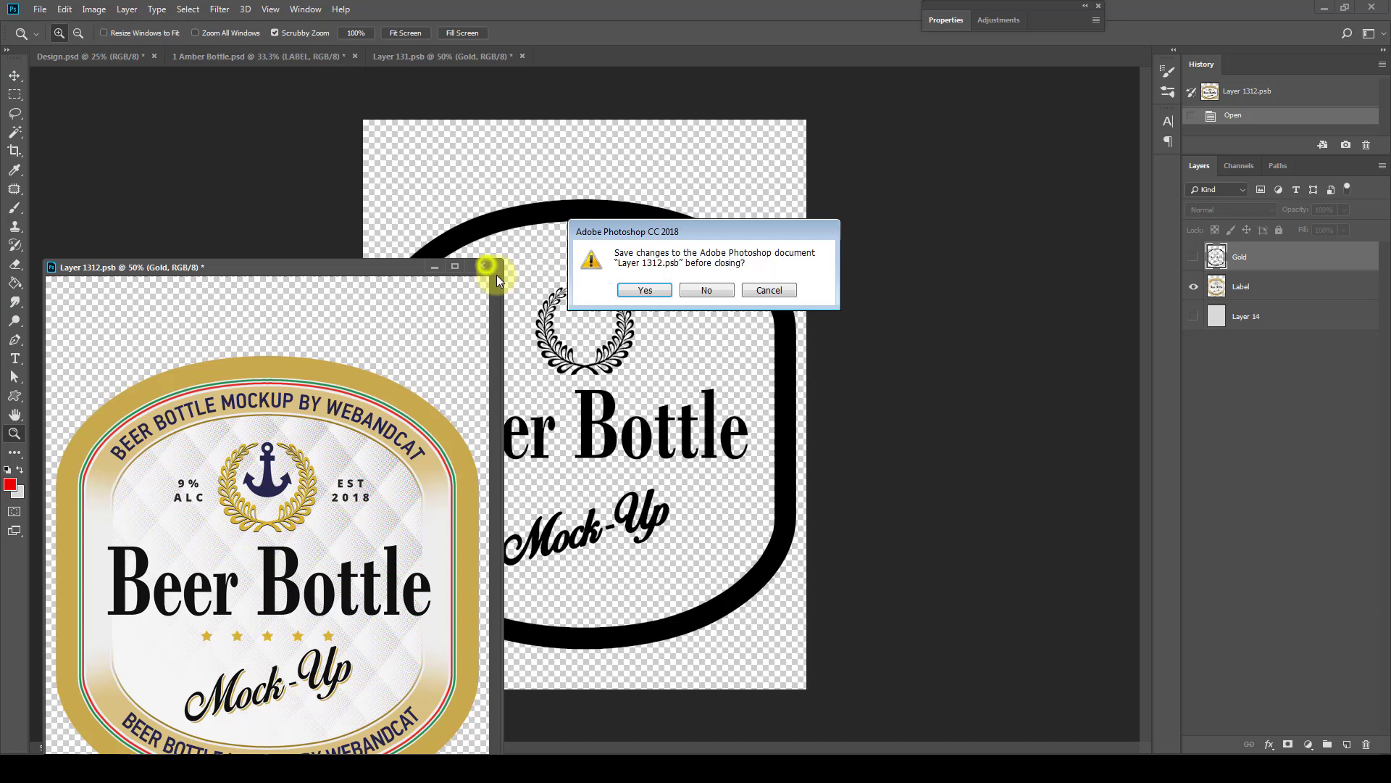
{"action": "left_click", "coordinate": [653, 291]}
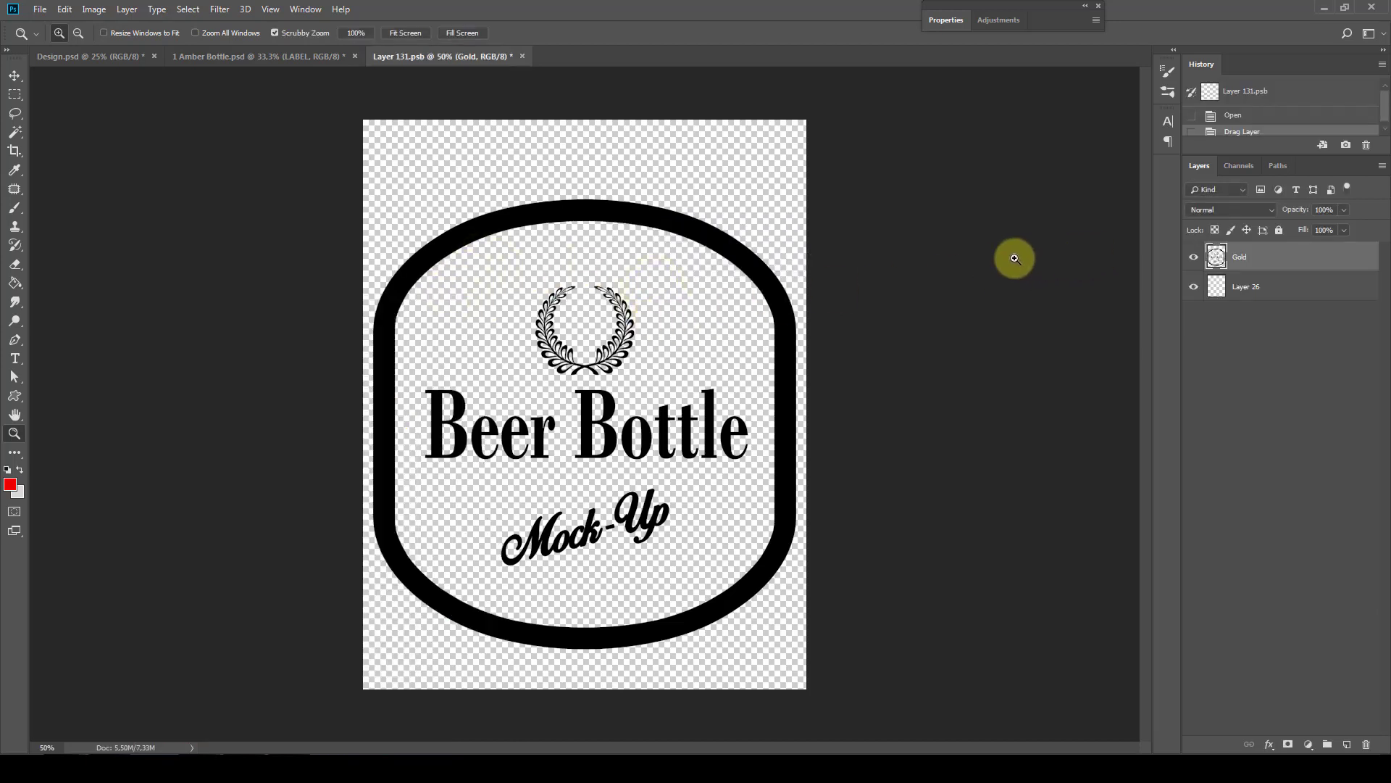
{"action": "left_click", "coordinate": [523, 57]}
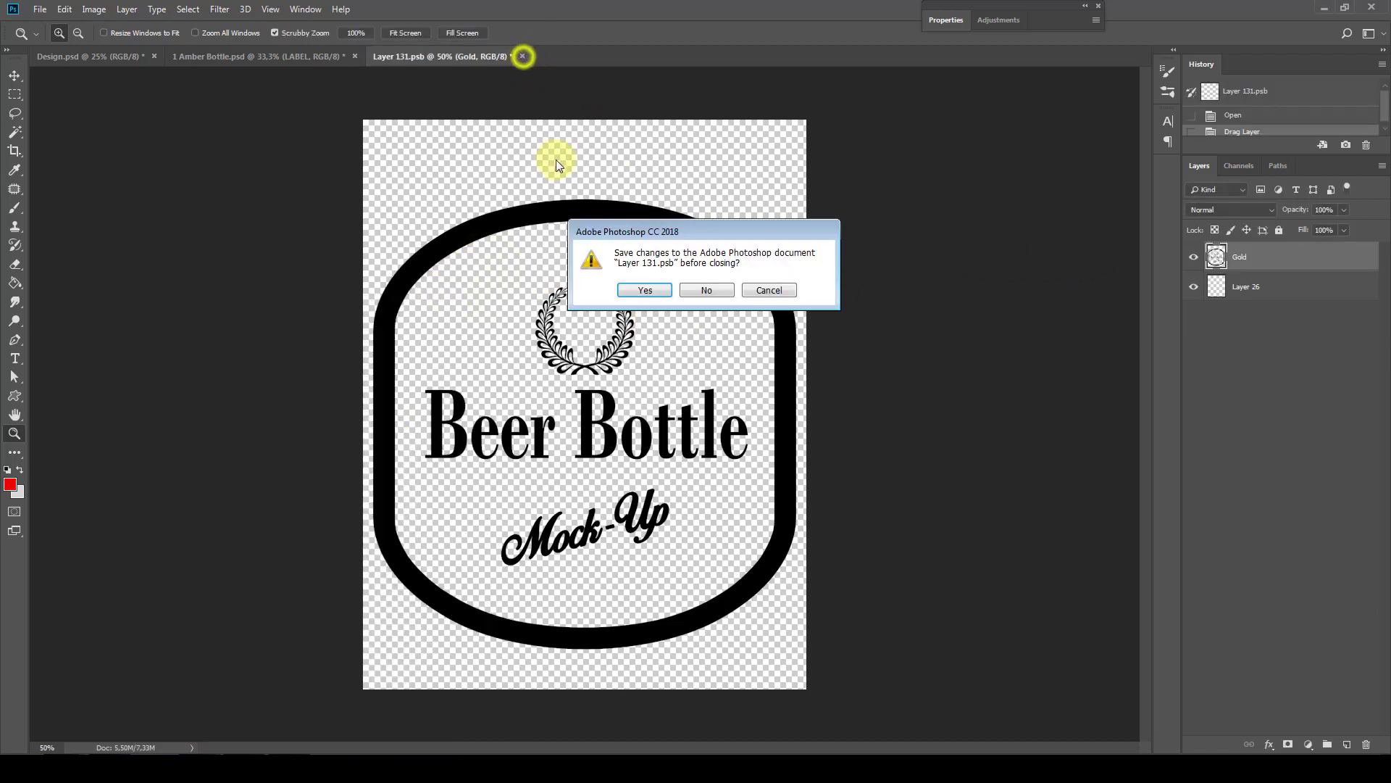
{"action": "left_click", "coordinate": [647, 293]}
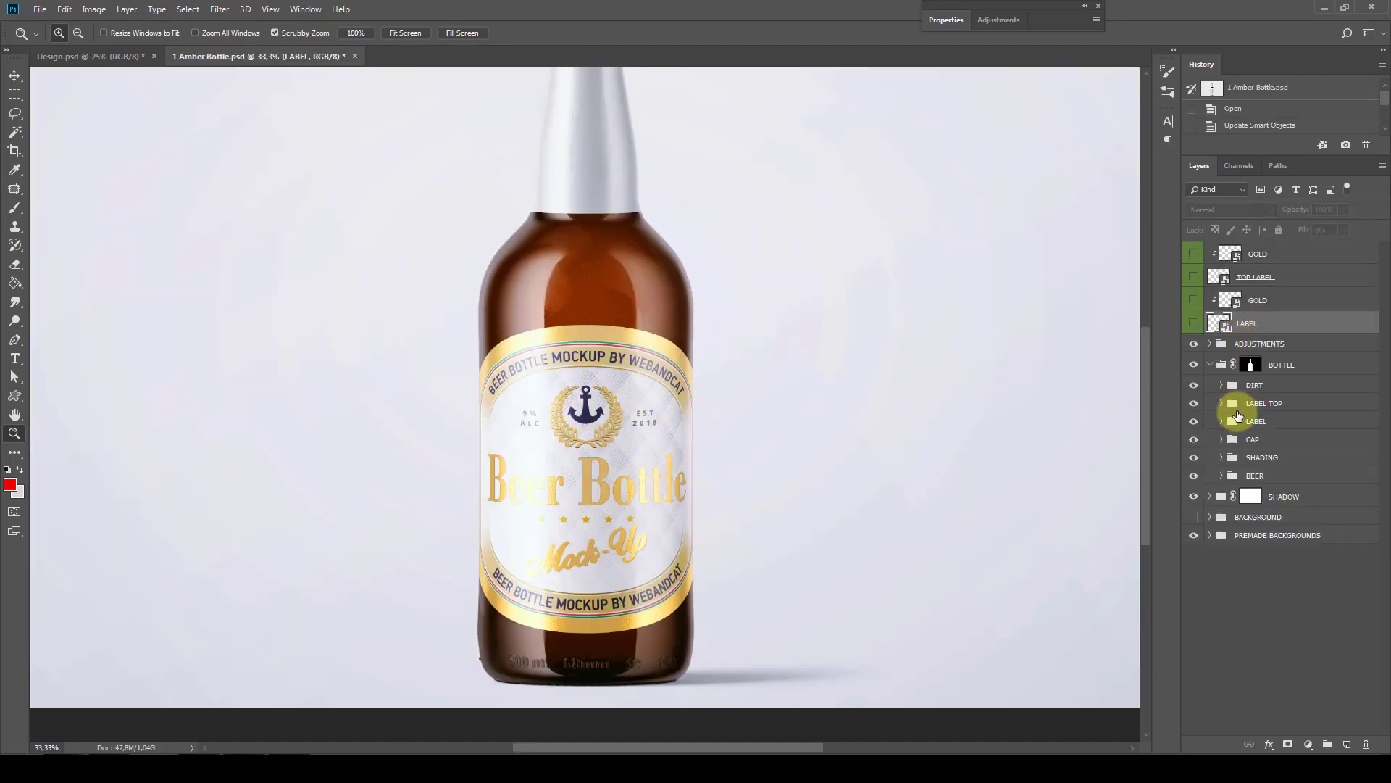
Hide the Label layer inside the LABEL smart object and save to update the bottle
{"action": "double_click", "coordinate": [1222, 326]}
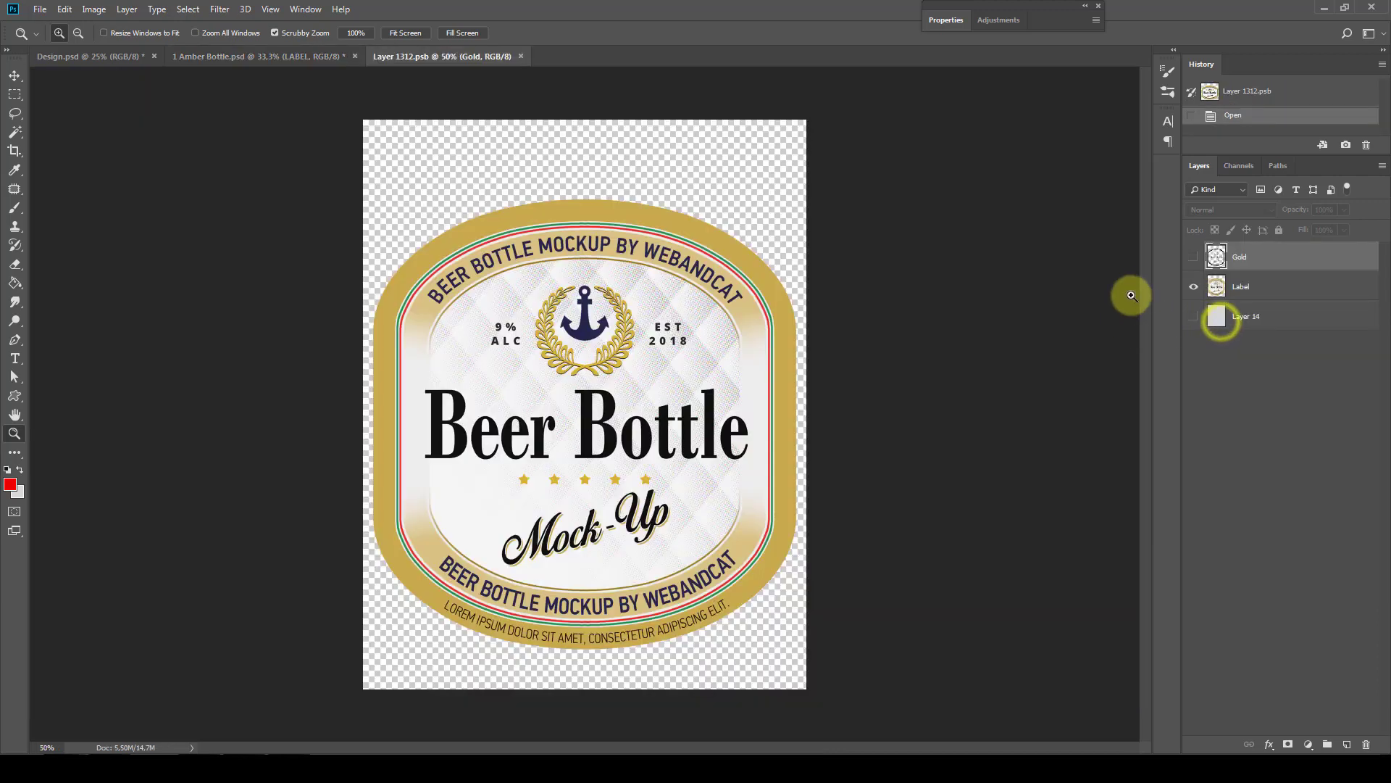
{"action": "left_click", "coordinate": [1193, 287]}
{"action": "left_click", "coordinate": [527, 57]}
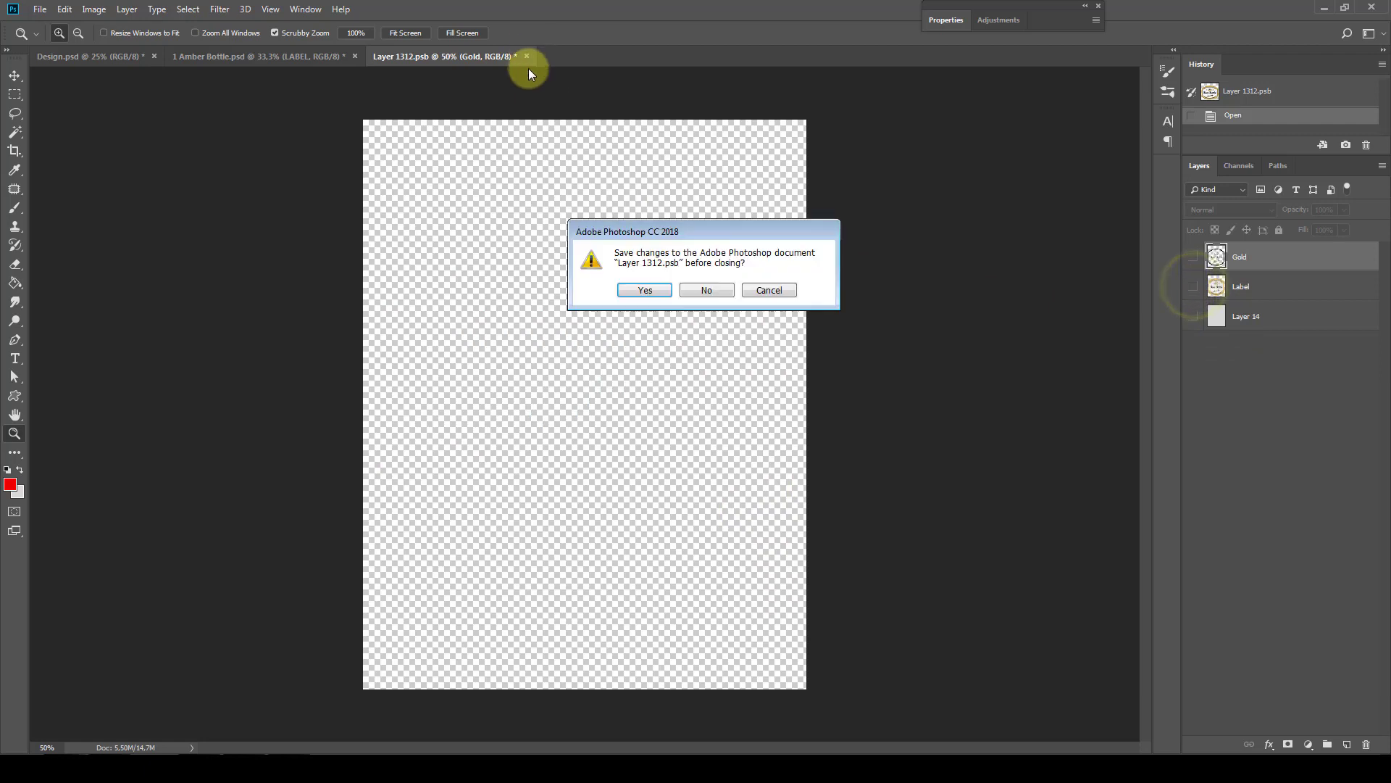
{"action": "left_click", "coordinate": [633, 290]}
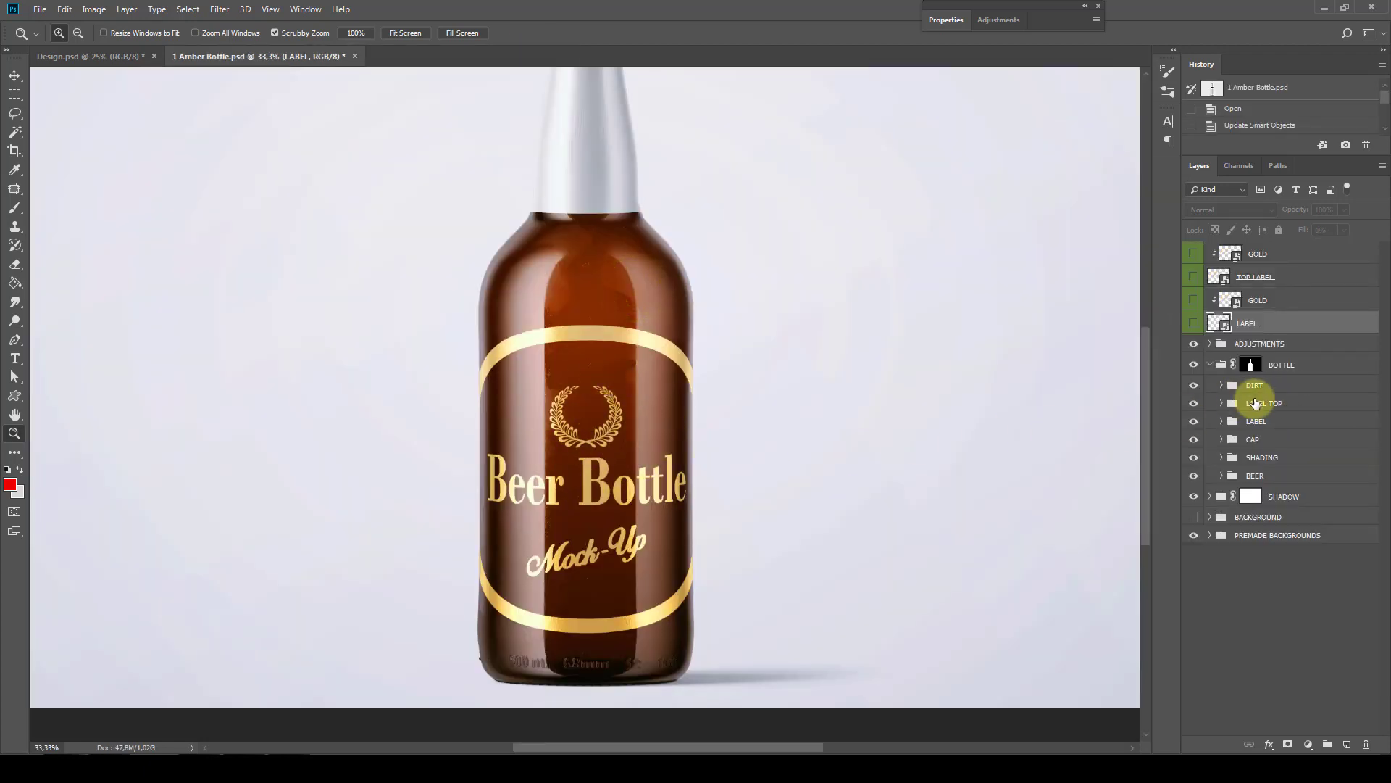
Expand LABEL > GOLD and open the Hue/Saturation adjustment's properties
{"action": "left_click", "coordinate": [1234, 421]}
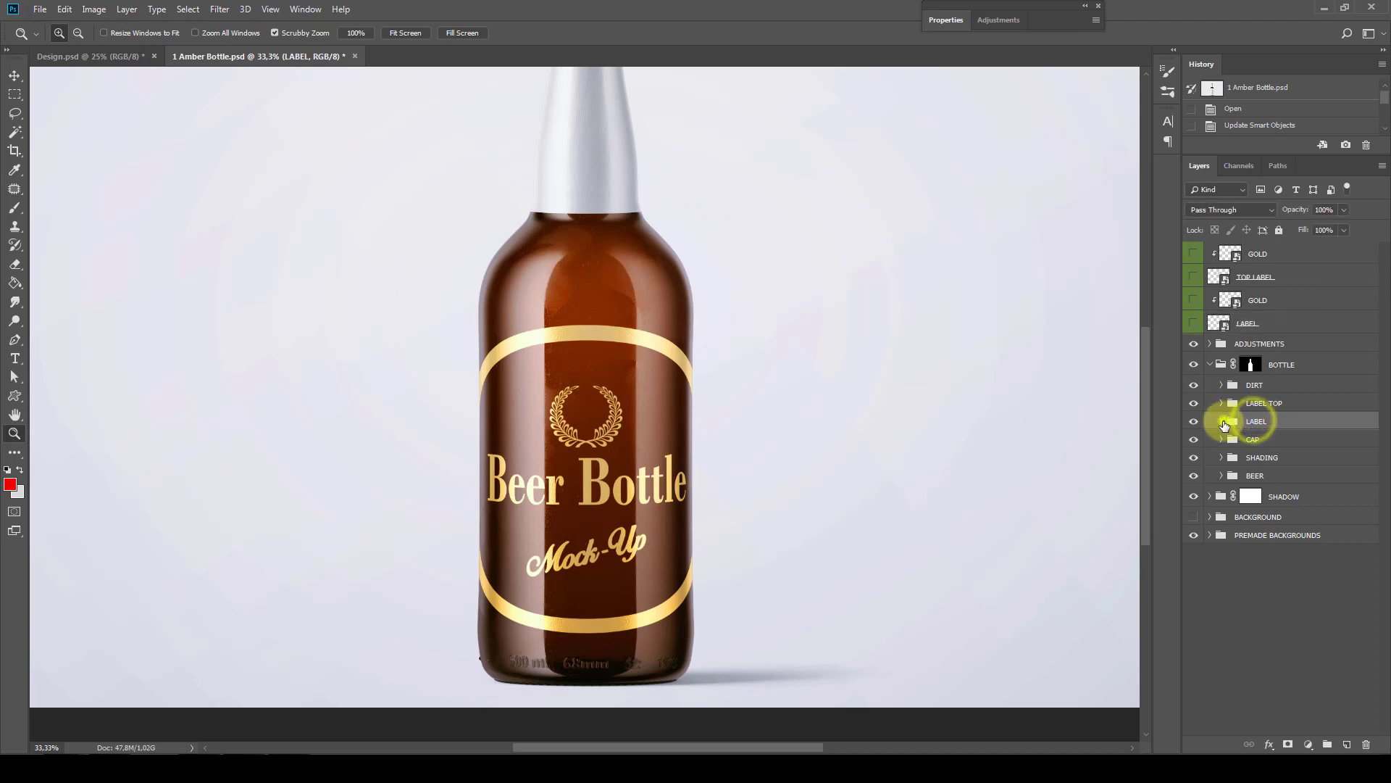
{"action": "left_click", "coordinate": [1222, 421]}
{"action": "left_click", "coordinate": [1251, 438]}
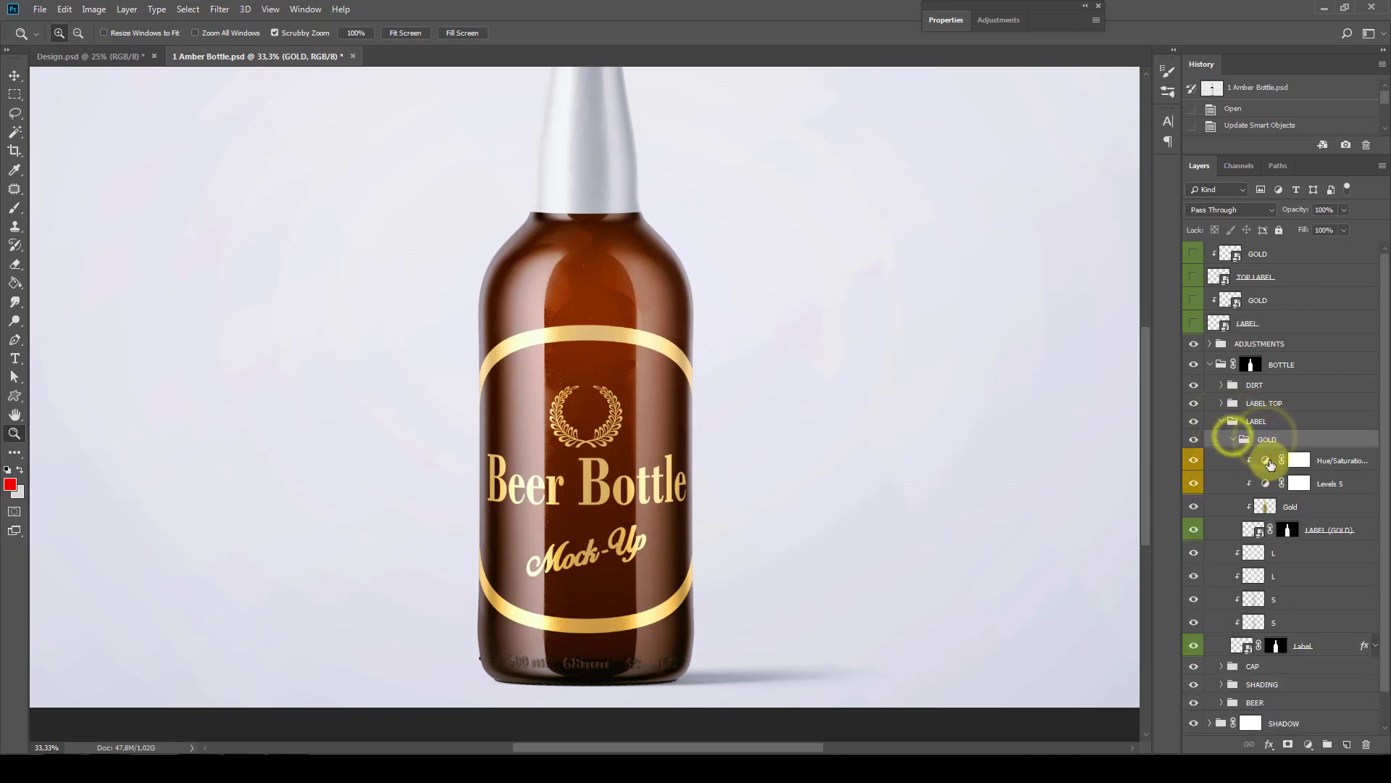
{"action": "double_click", "coordinate": [1269, 462]}
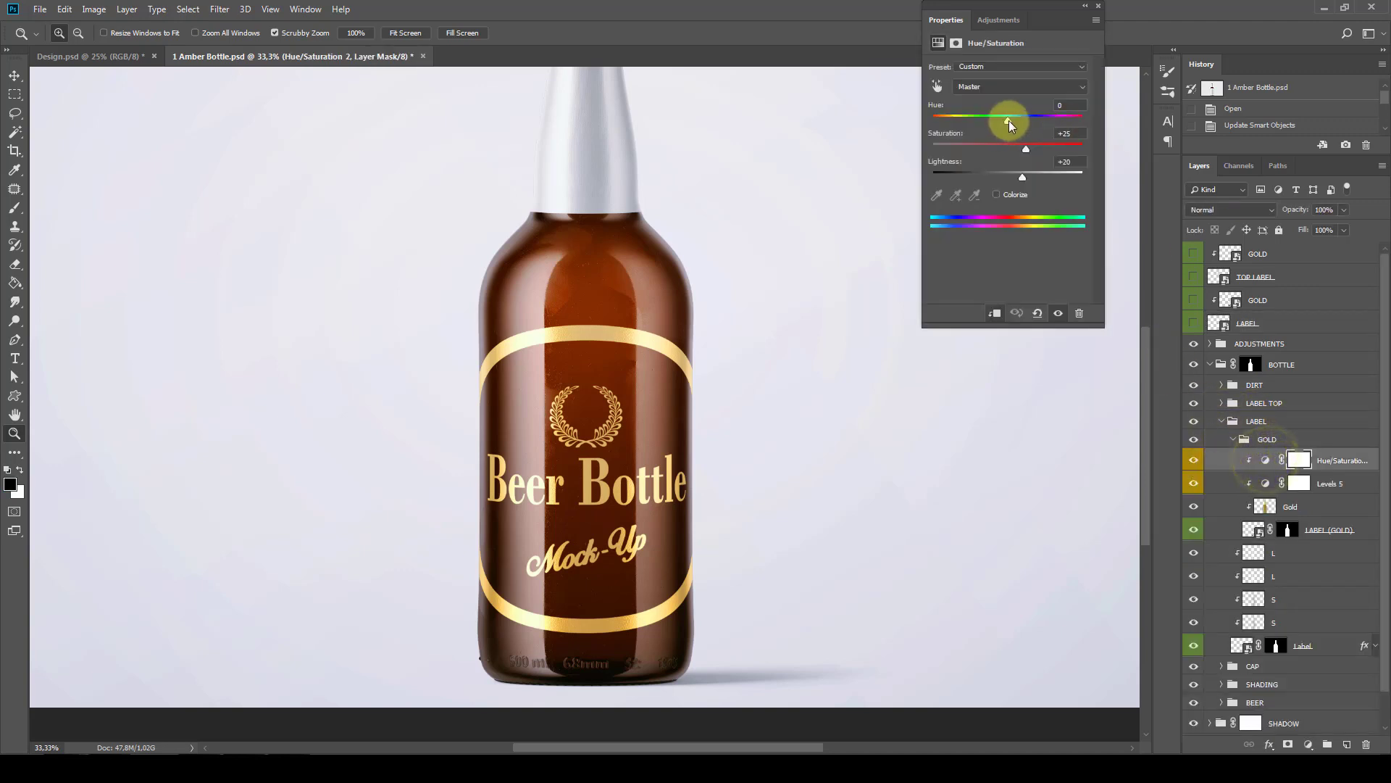
After testing the hue slider, set Hue 0, Saturation +10 and Lightness 10
{"action": "mouse_move", "coordinate": [1009, 125]}
{"action": "left_mouse_down"}
{"action": "mouse_move", "coordinate": [963, 125]}
{"action": "mouse_move", "coordinate": [1029, 130]}
{"action": "left_mouse_up"}
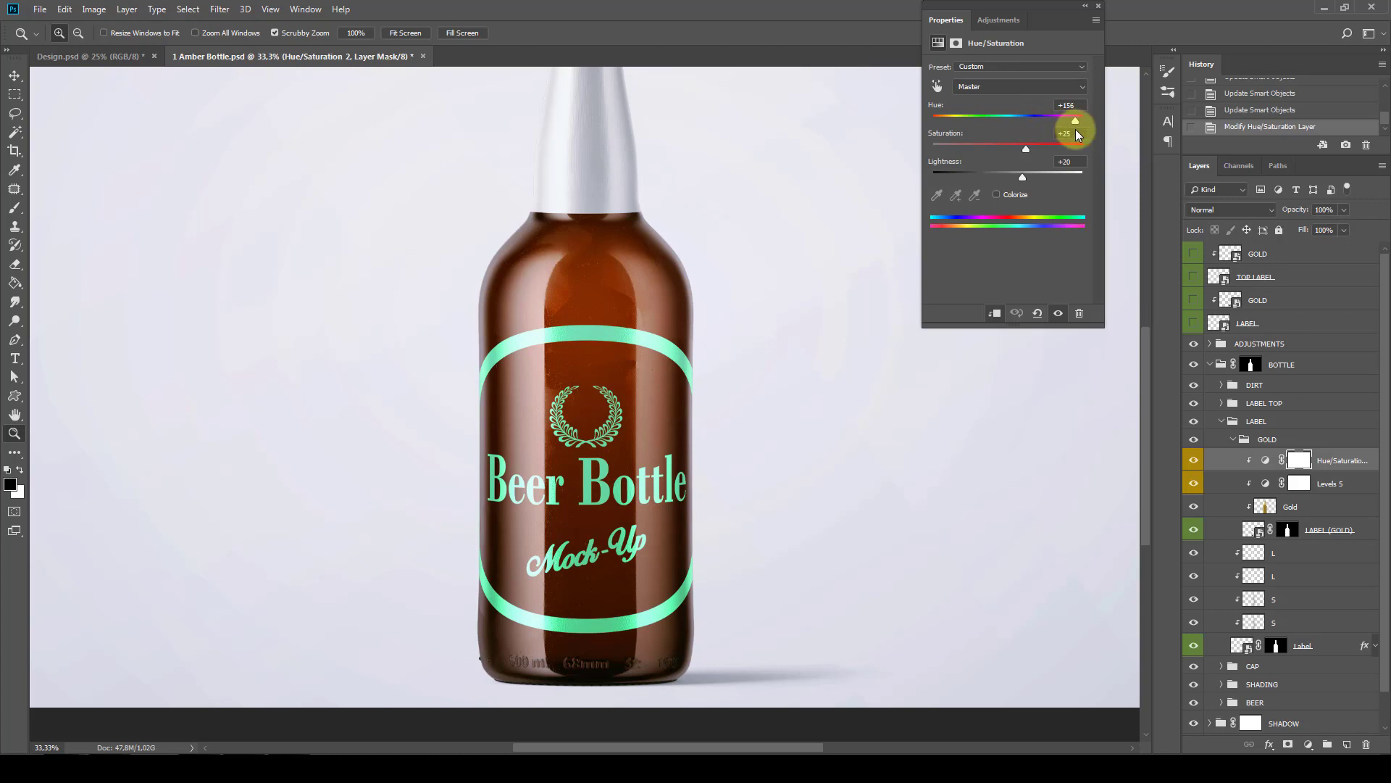
{"action": "left_click_drag", "start_coordinate": [1077, 133], "coordinate": [1078, 130]}
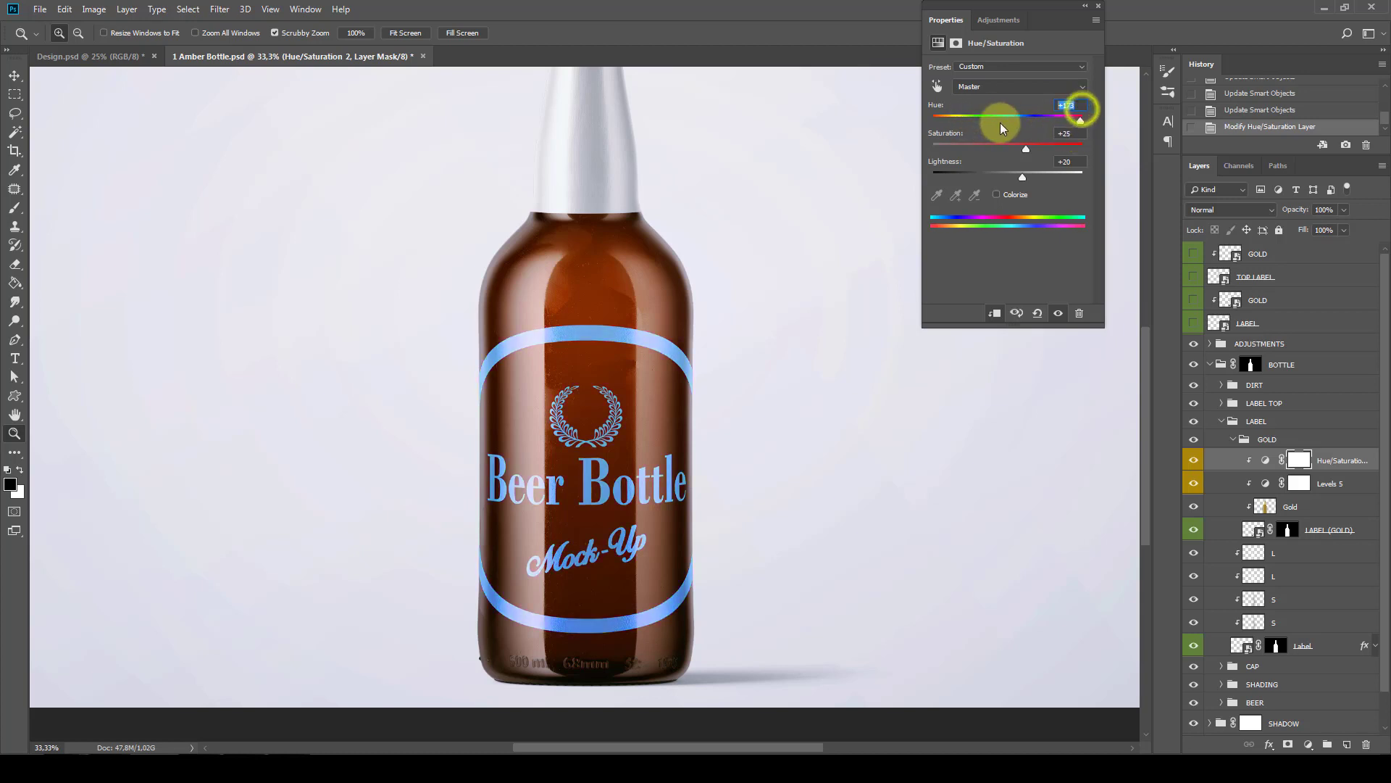
{"action": "double_click", "coordinate": [1066, 105]}
{"action": "type", "text": "0"}
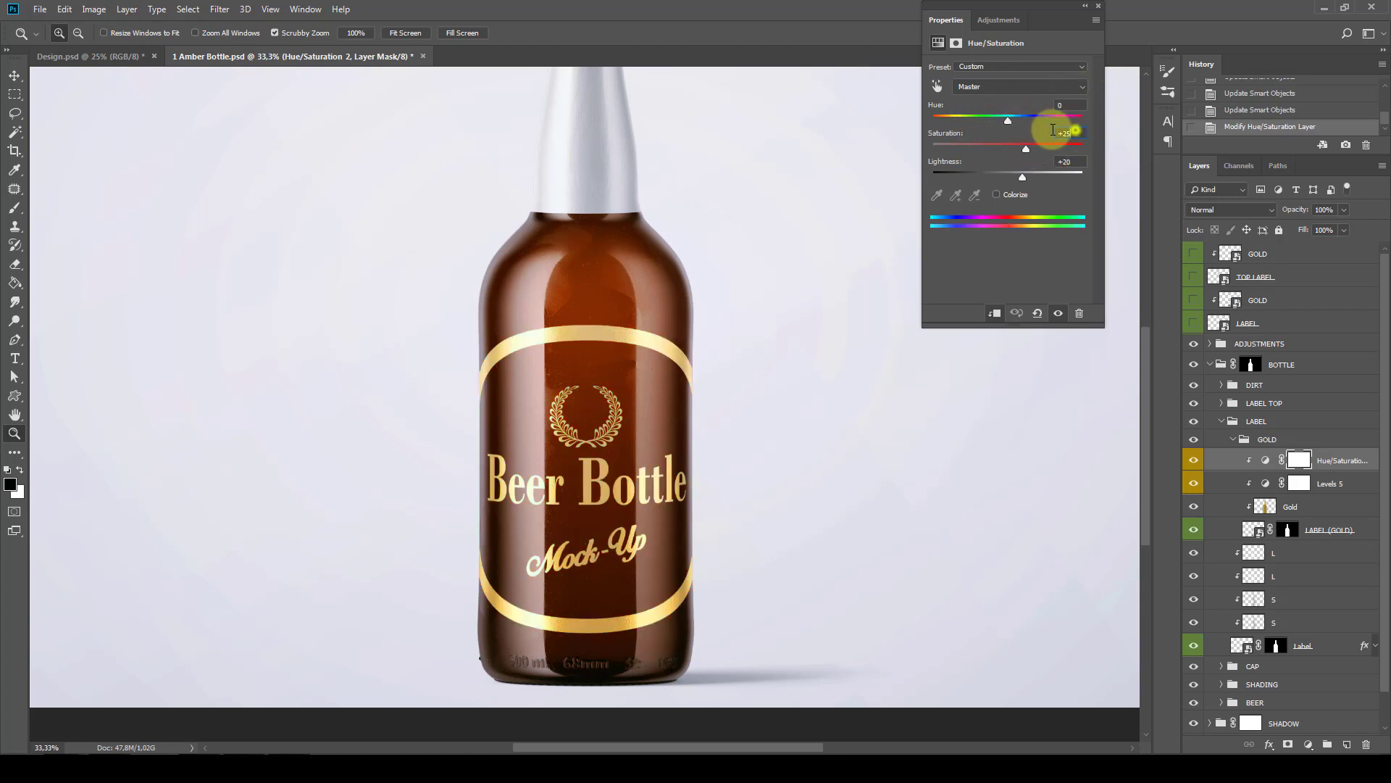
{"action": "type", "text": "0"}
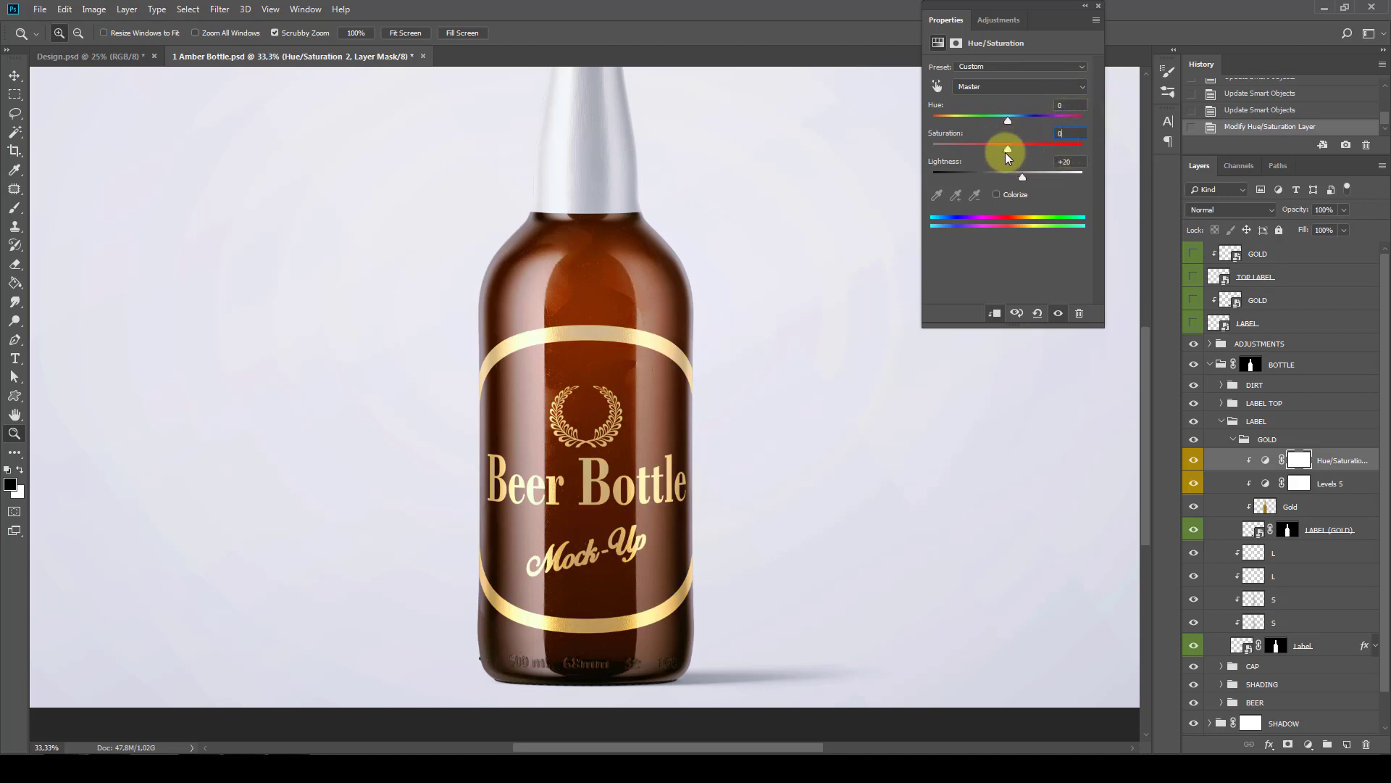
{"action": "left_click_drag", "start_coordinate": [1016, 152], "coordinate": [1047, 150]}
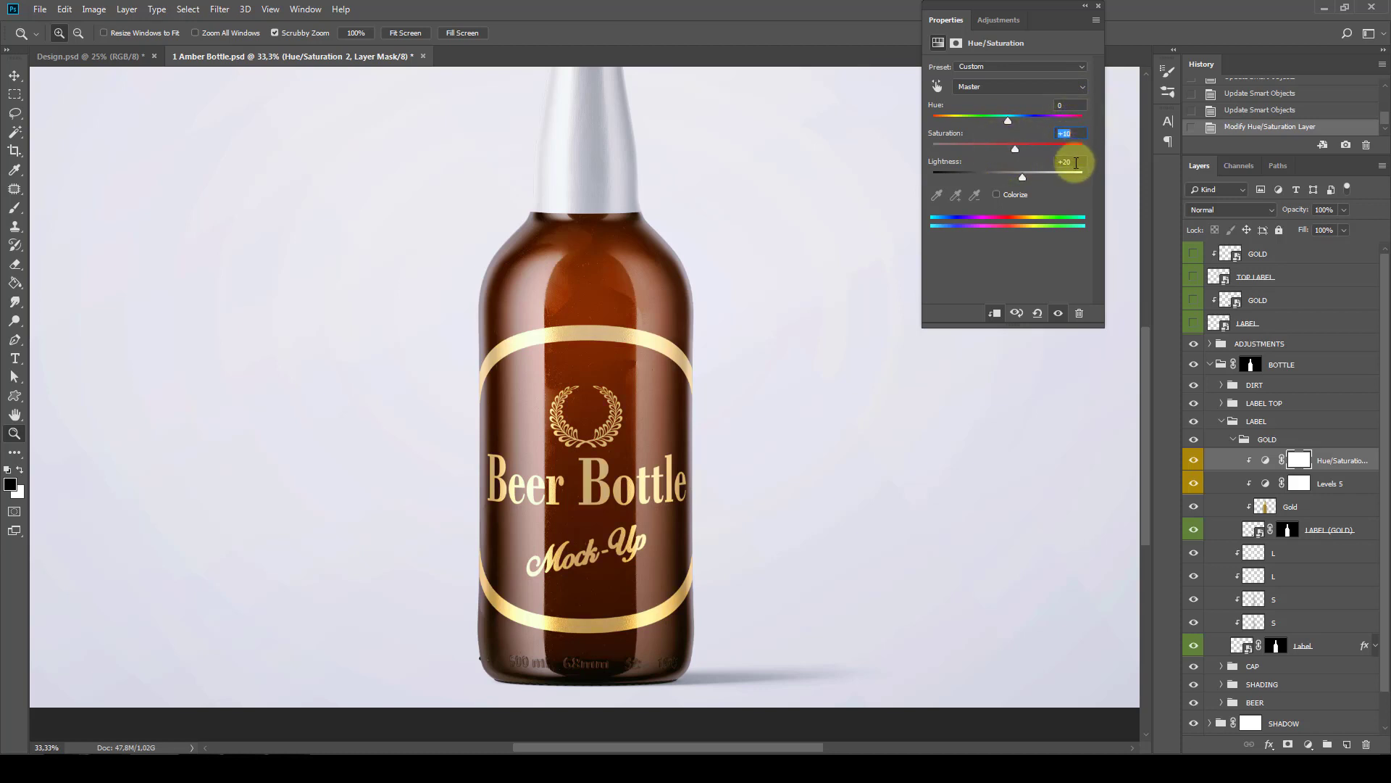
{"action": "double_click", "coordinate": [1065, 163]}
{"action": "type", "text": "10"}
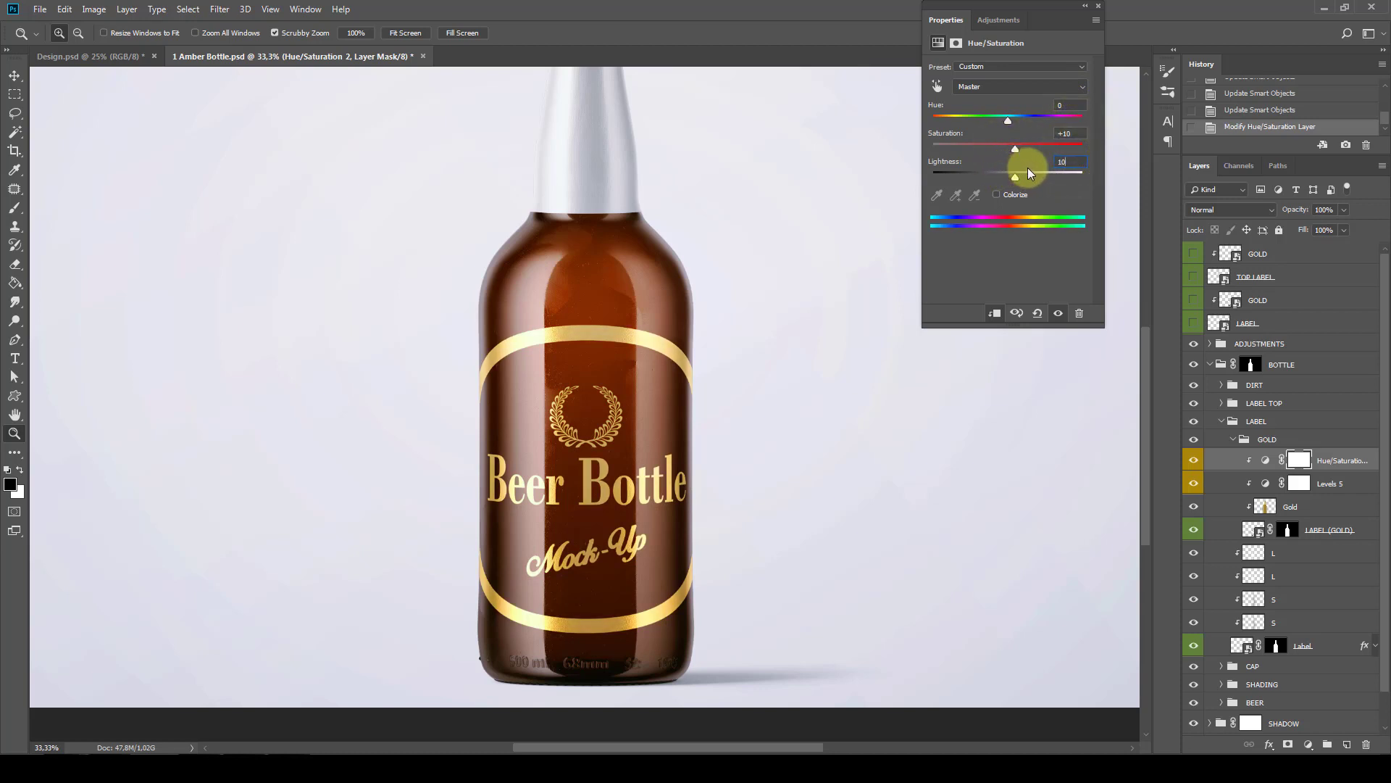
{"action": "double_click", "coordinate": [1058, 20]}
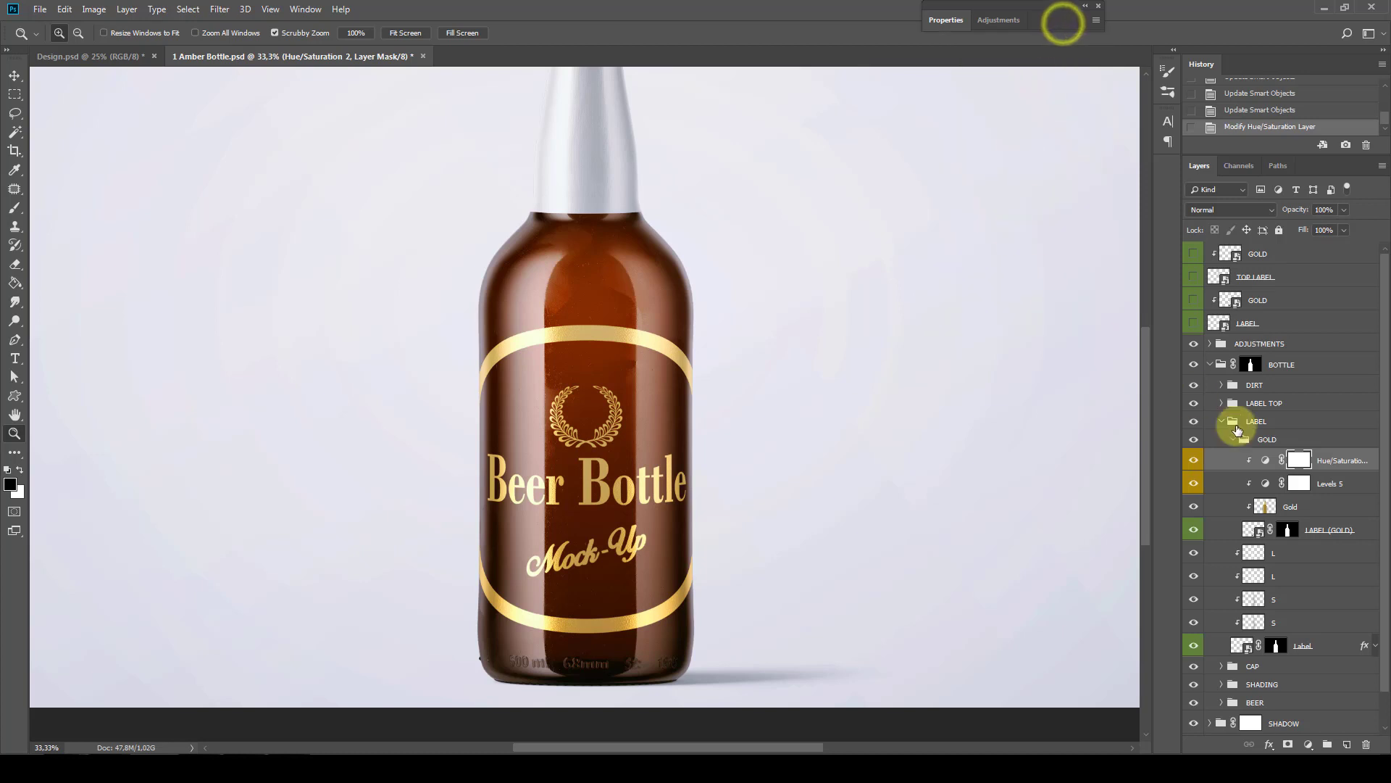
Show the Label layer inside the LABEL smart object and save it back to the bottle
{"action": "left_click", "coordinate": [1280, 440]}
{"action": "left_click", "coordinate": [1233, 439]}
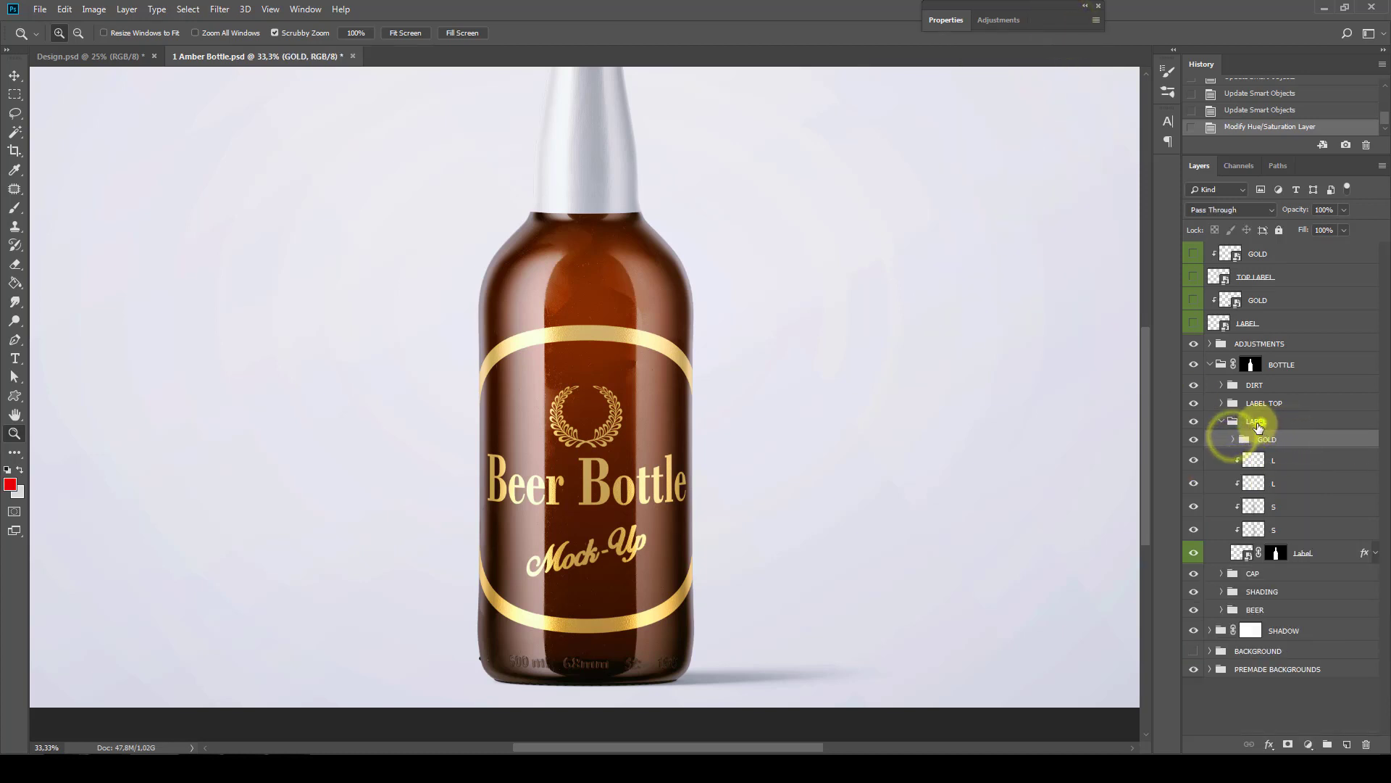
{"action": "left_click", "coordinate": [1222, 425]}
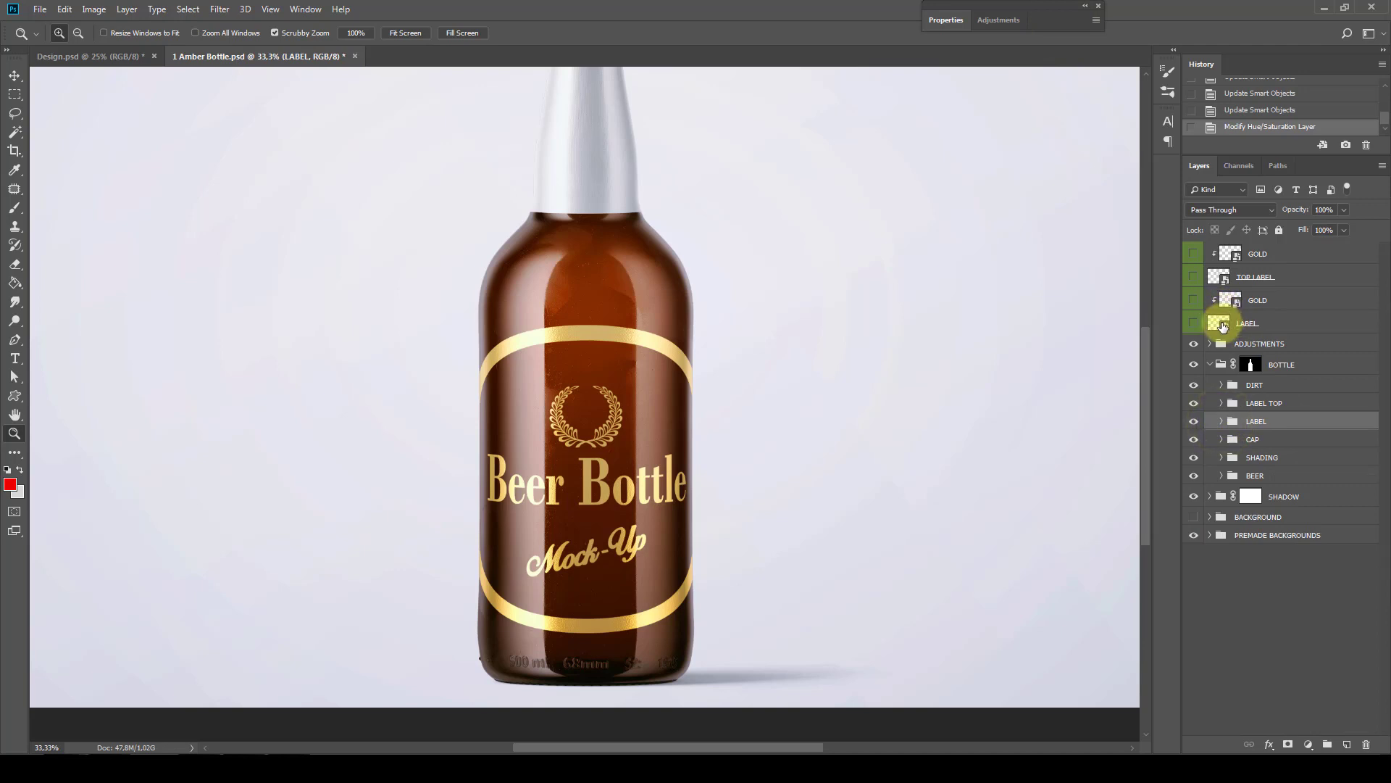
{"action": "double_click", "coordinate": [1222, 326]}
{"action": "left_click", "coordinate": [1194, 284]}
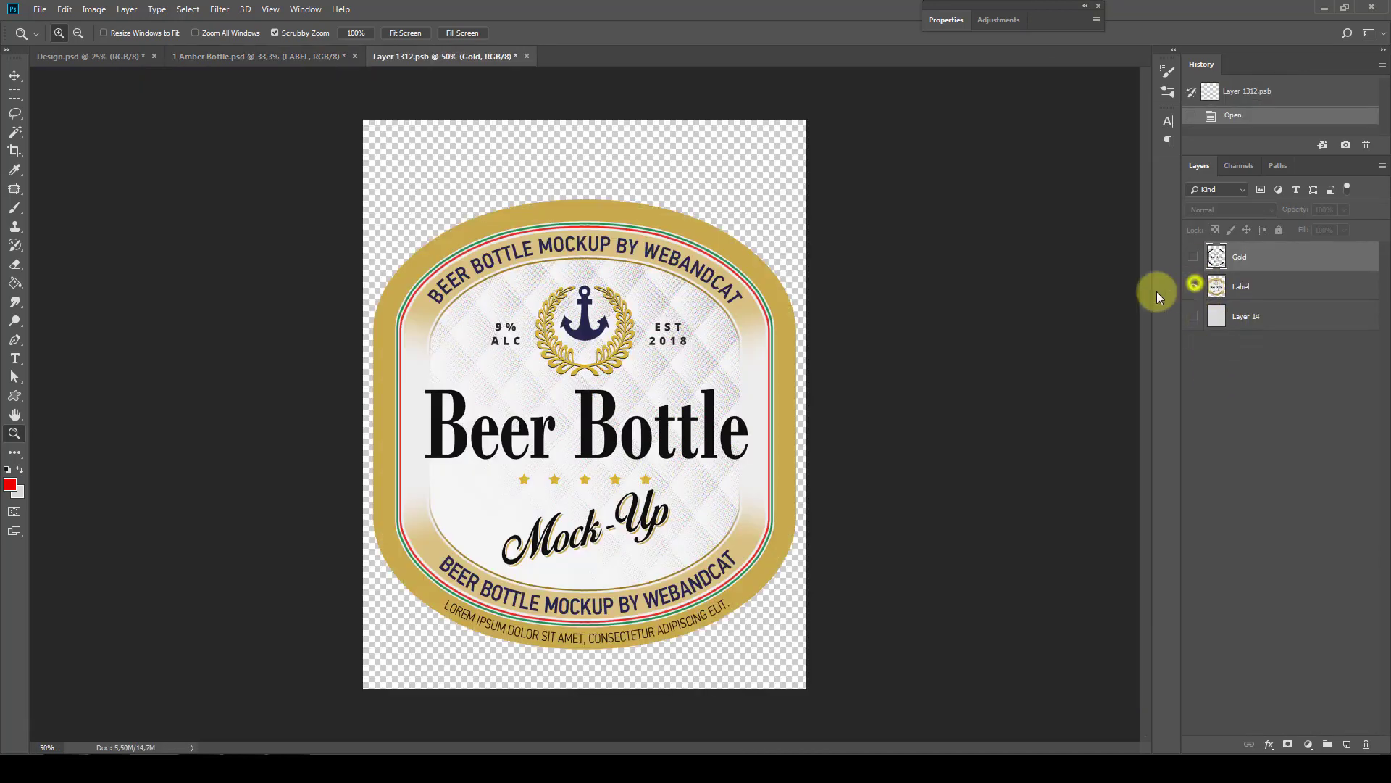
{"action": "left_click", "coordinate": [527, 56]}
{"action": "left_click", "coordinate": [645, 290]}
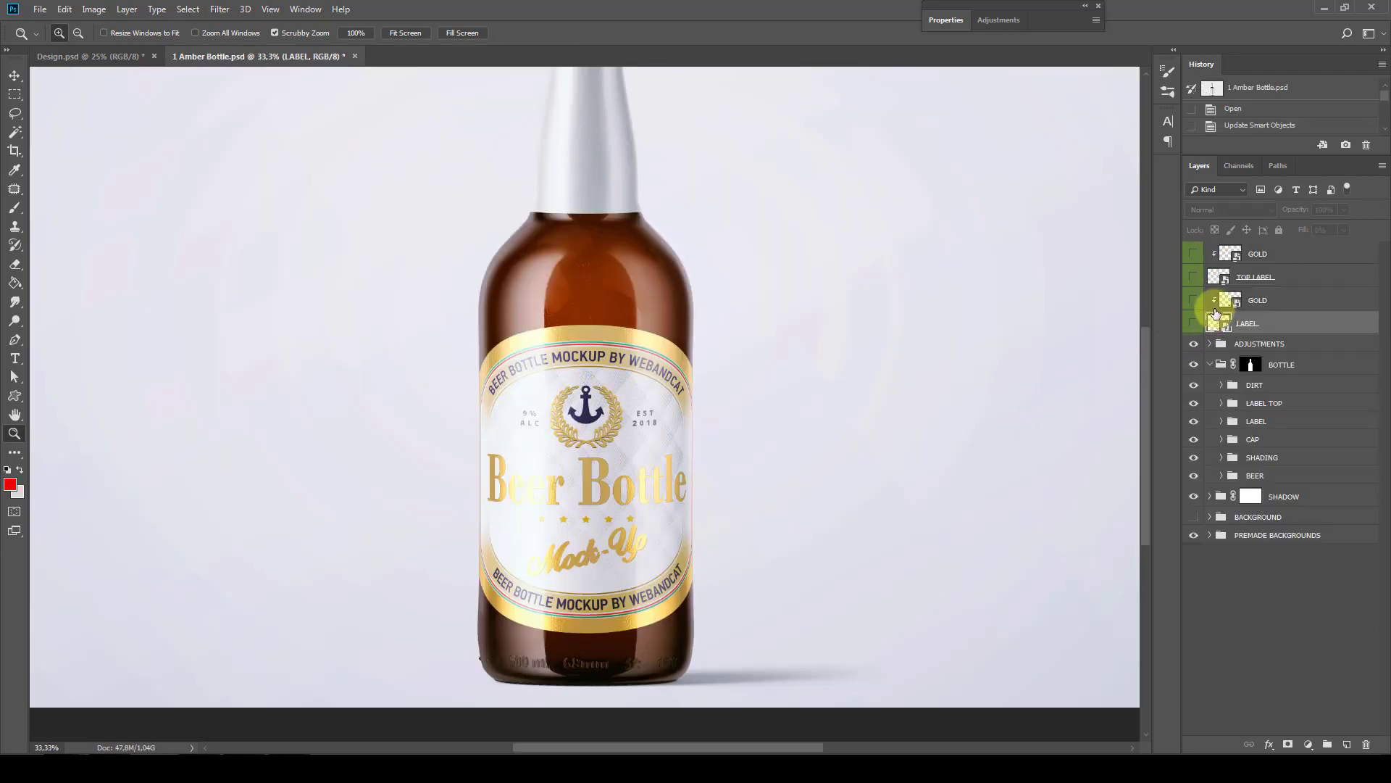
Hide the Gold layer inside the GOLD smart object and save the change
{"action": "double_click", "coordinate": [1226, 297]}
{"action": "left_click", "coordinate": [1193, 258]}
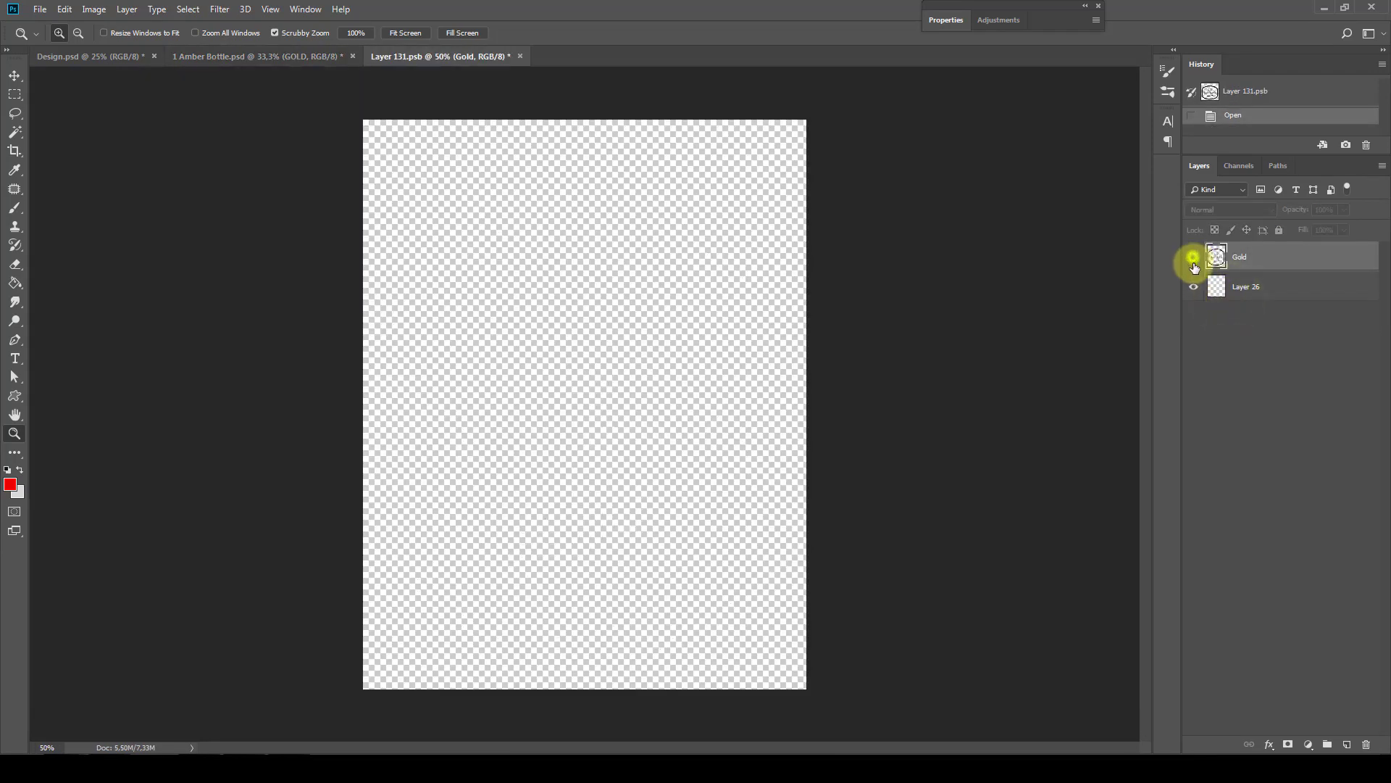
{"action": "left_click", "coordinate": [519, 56]}
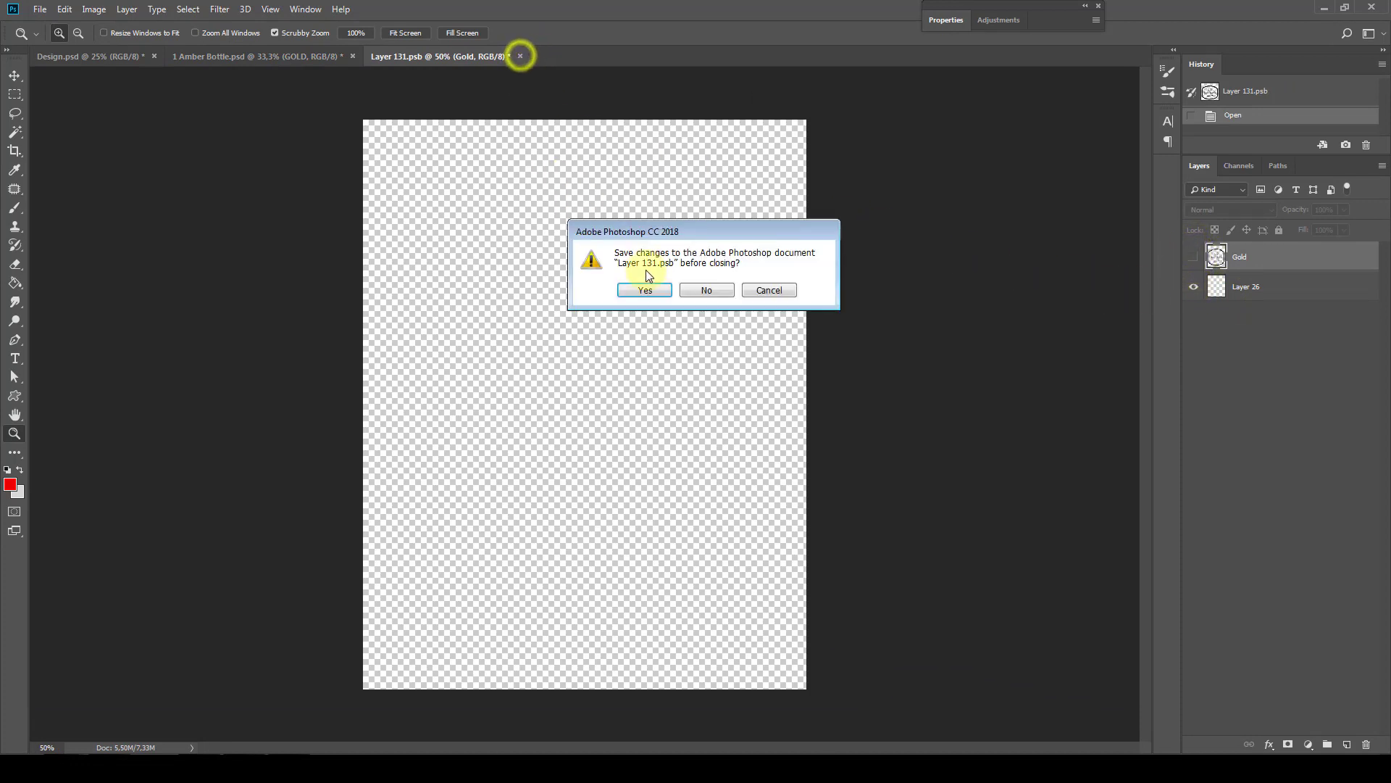
{"action": "left_click", "coordinate": [644, 291]}
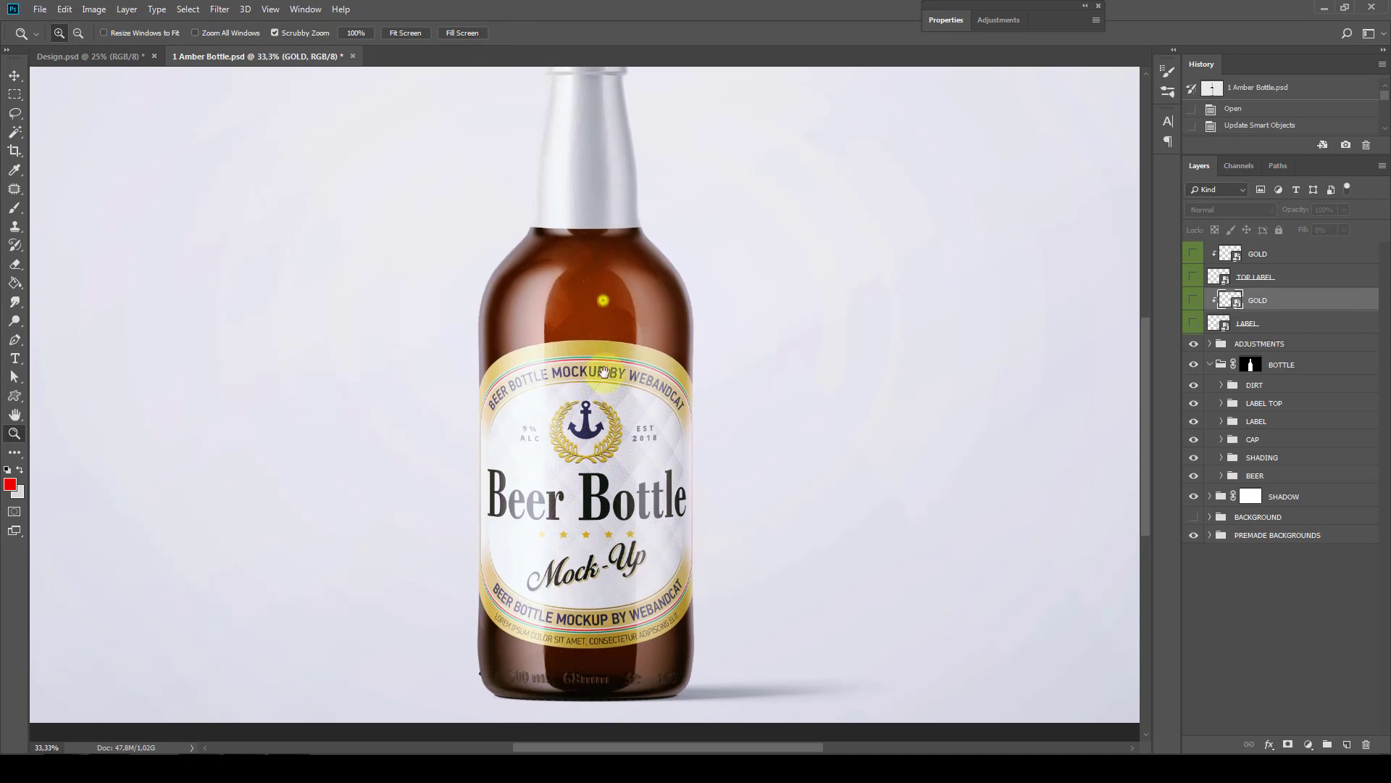
Hide the silver neck label and zoom out to see the whole bottle
{"action": "scroll", "coordinate": [602, 326], "scroll_direction": "up", "scroll_amount": 5}
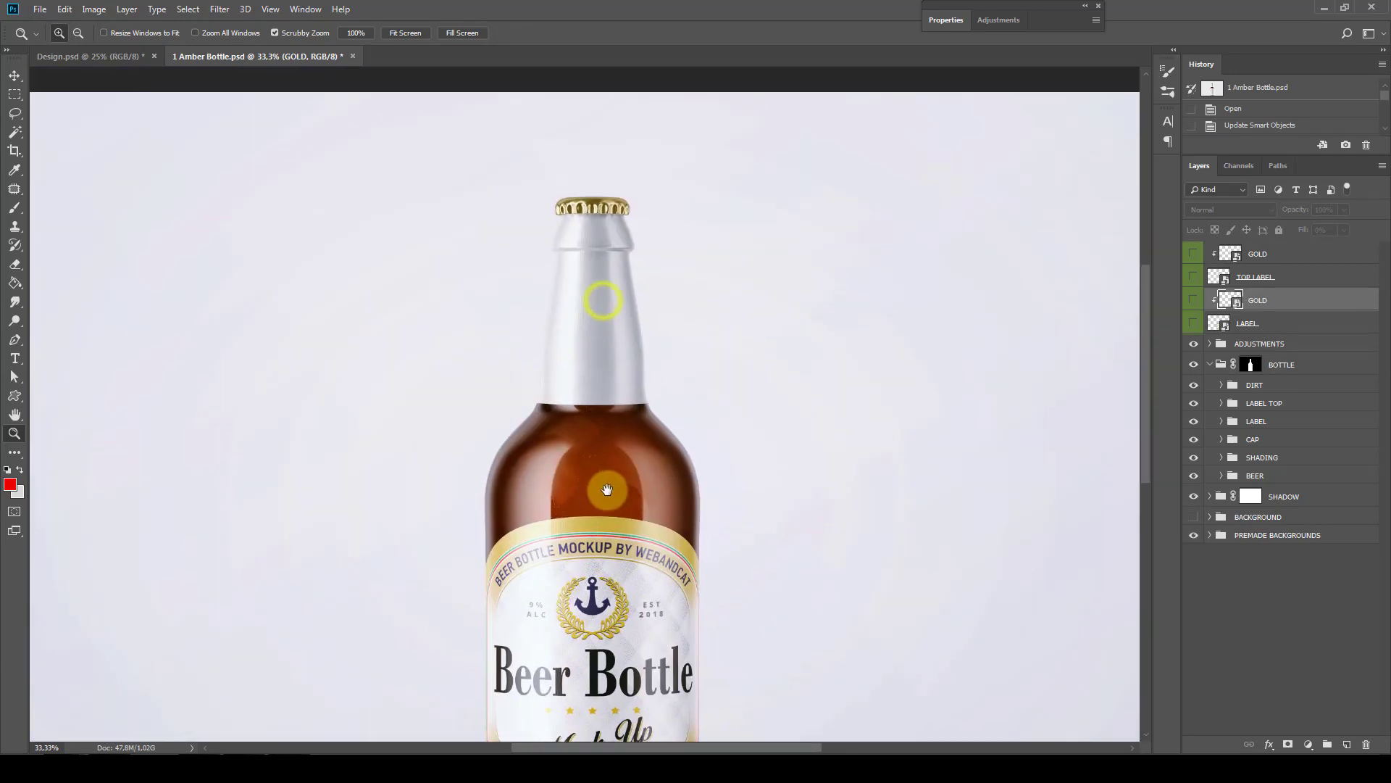
{"action": "left_click", "coordinate": [1192, 403]}
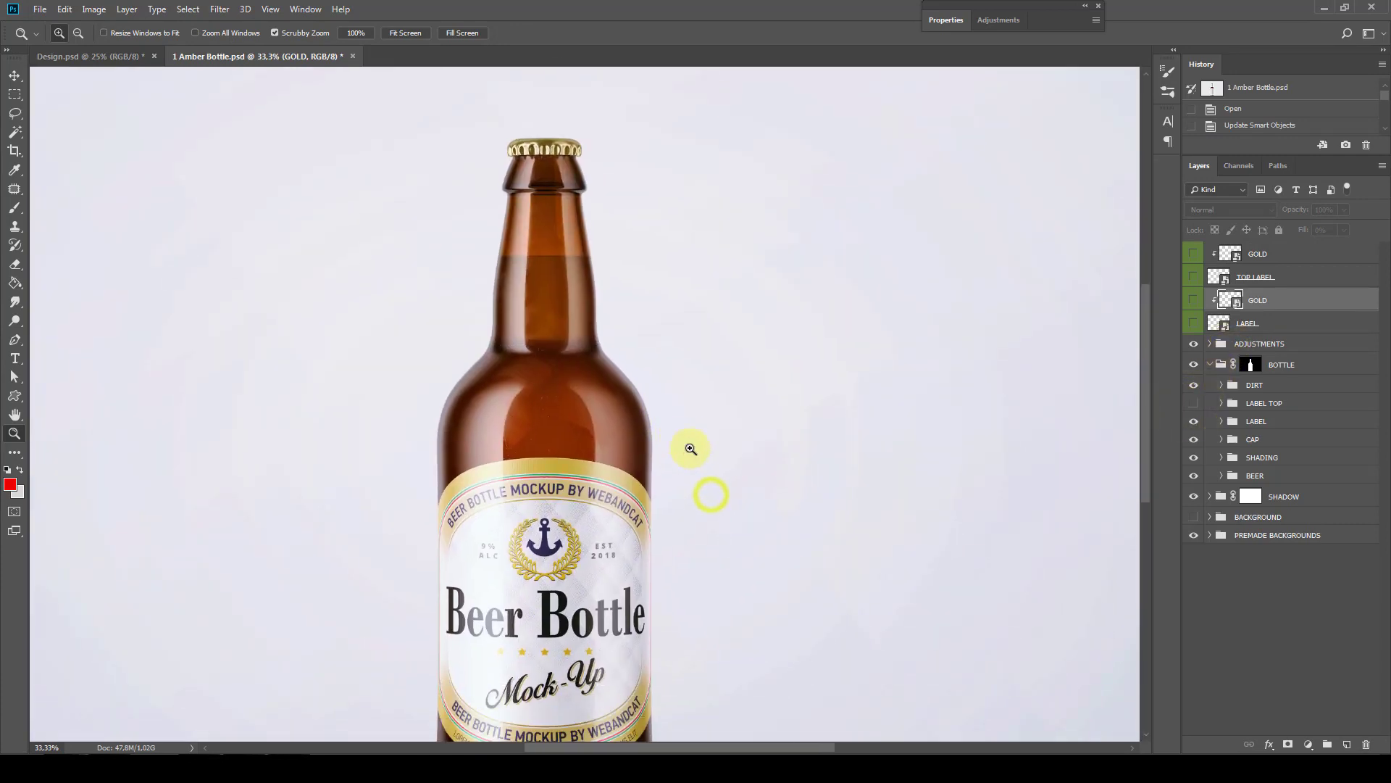
{"action": "left_click", "coordinate": [697, 460], "text": "alt"}
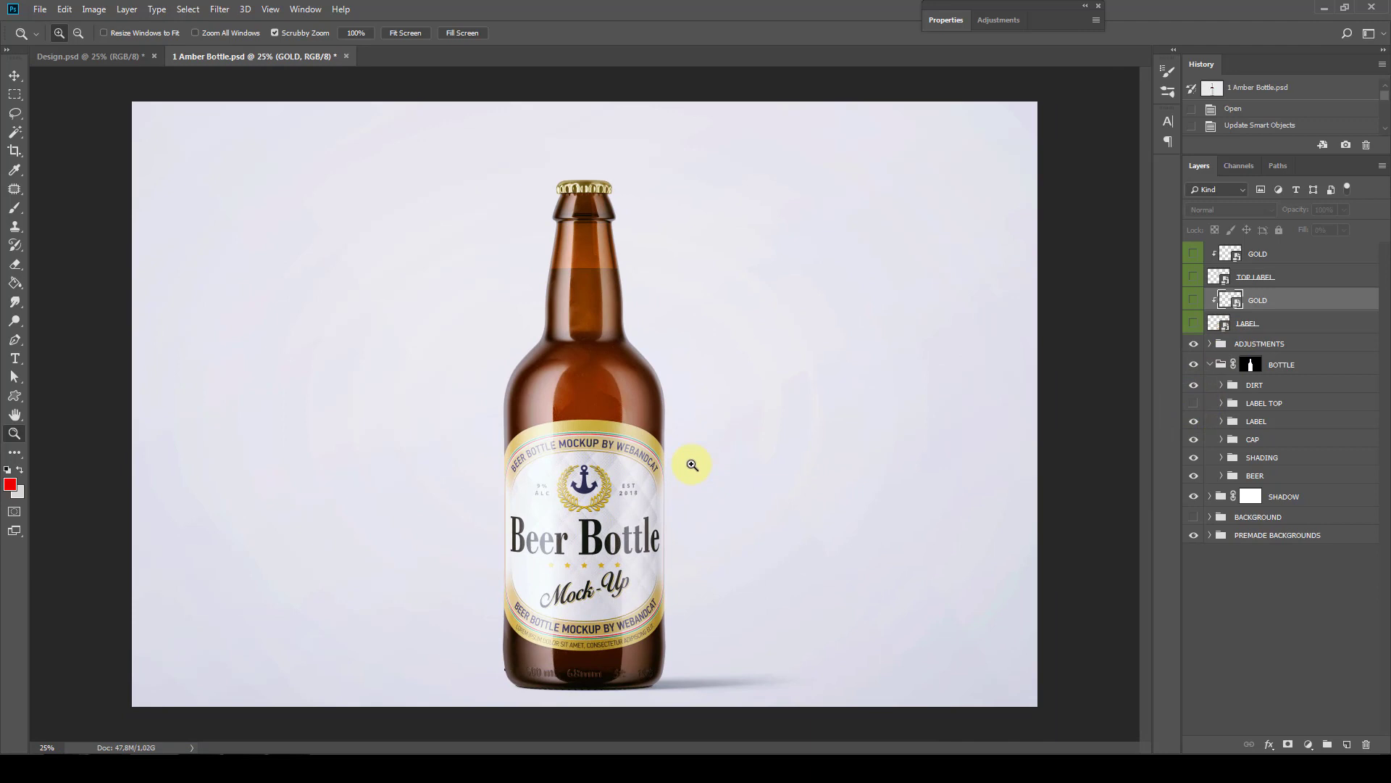
Turn on the BACKGROUND group's blurred room and bring Design.psd to the front
{"action": "left_click", "coordinate": [1221, 518]}
{"action": "left_click", "coordinate": [1192, 519]}
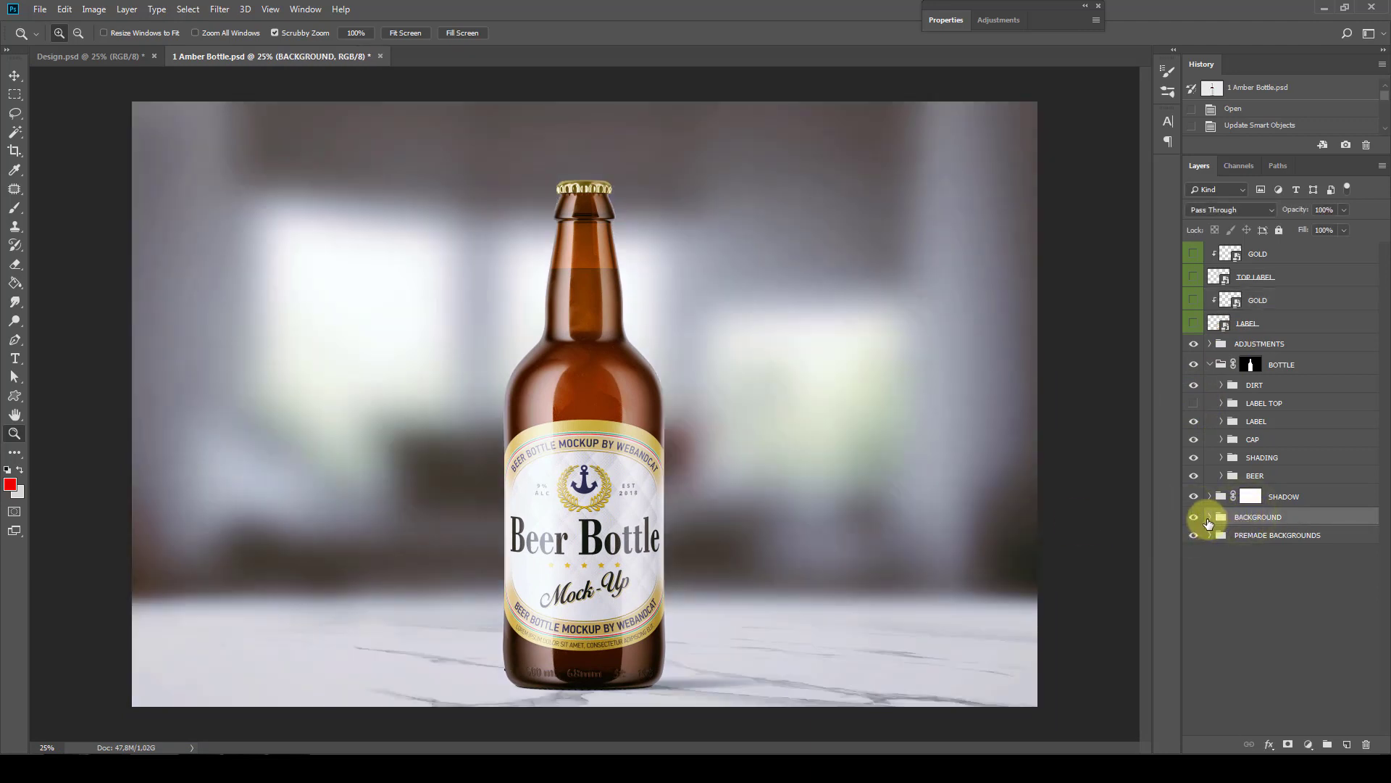
{"action": "left_click", "coordinate": [1209, 517]}
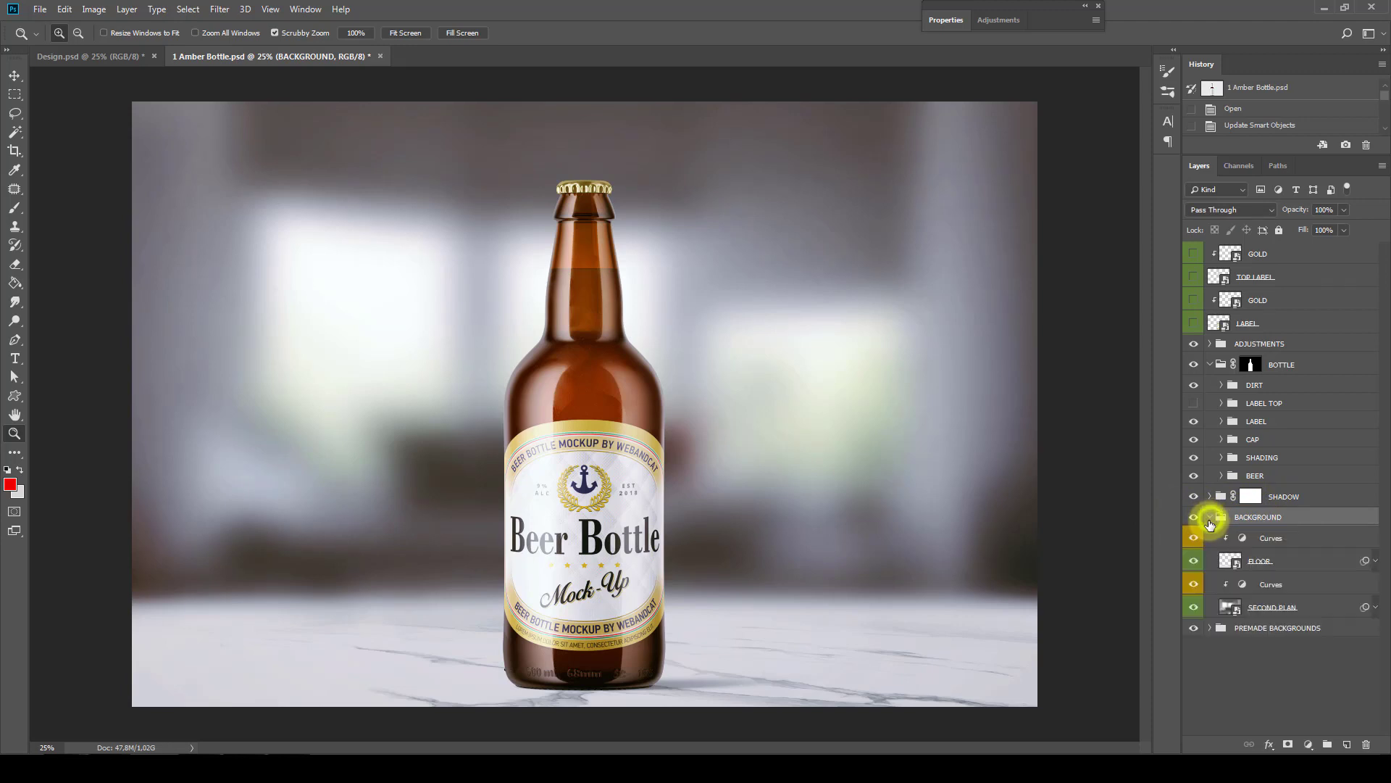
{"action": "left_click", "coordinate": [1209, 518]}
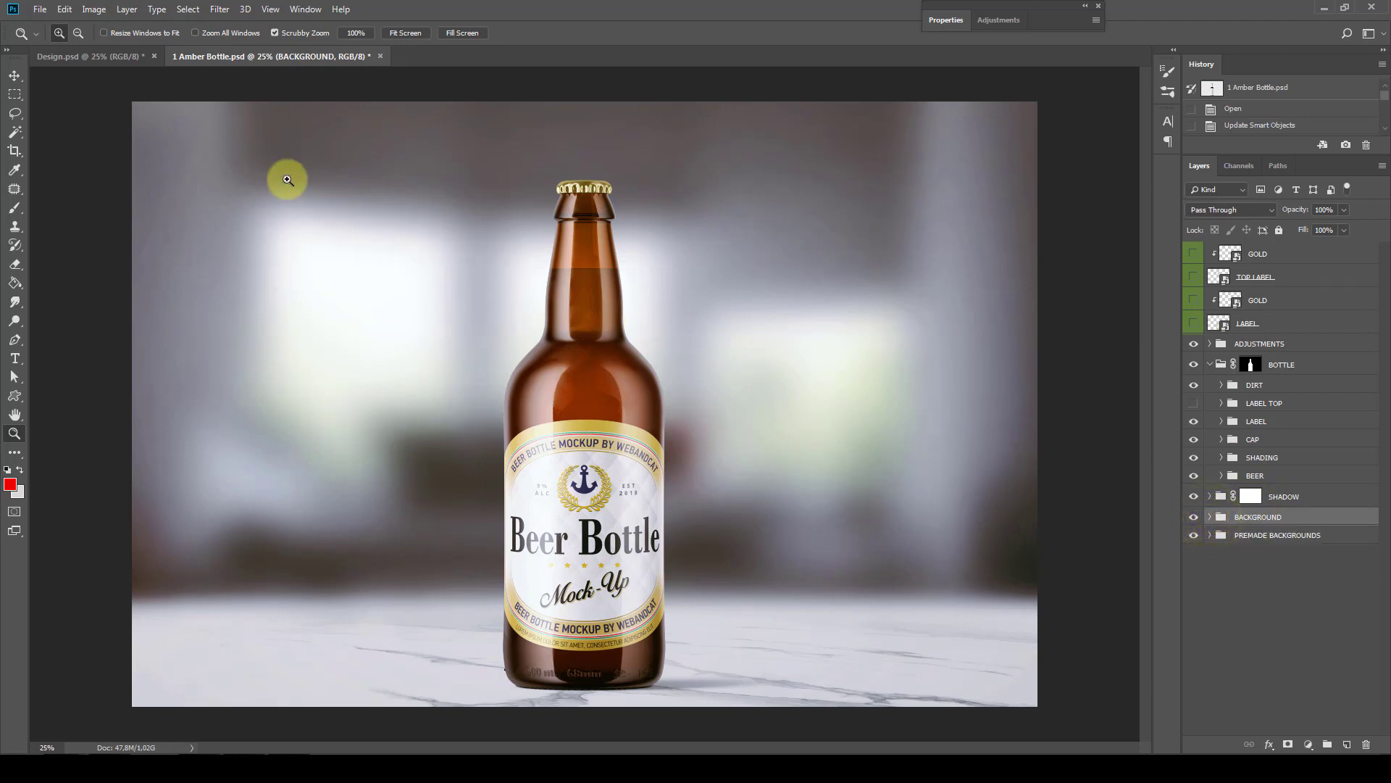
{"action": "left_click", "coordinate": [123, 58]}
Copy the whole Top Label artwork from the Design document
{"action": "left_click", "coordinate": [14, 94]}
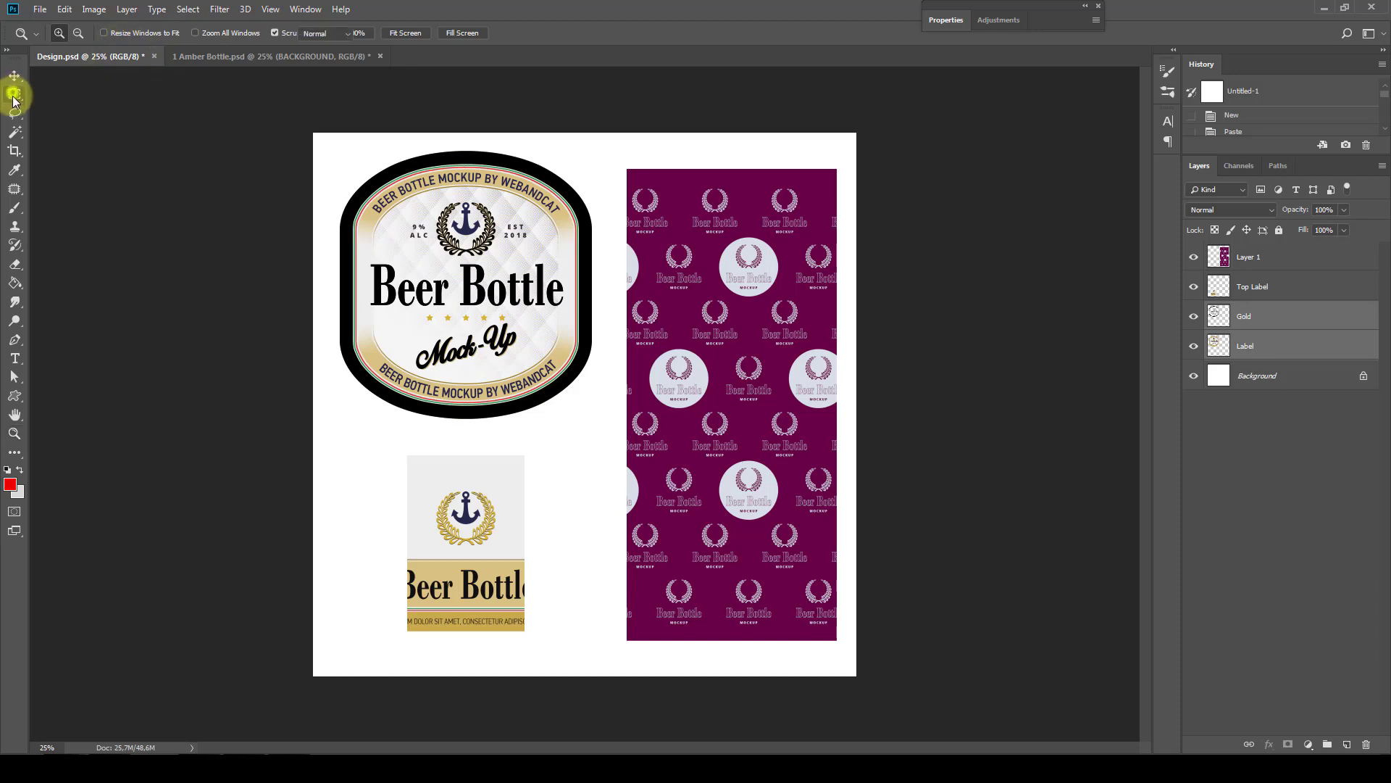
{"action": "left_click", "coordinate": [1259, 289]}
{"action": "left_click", "coordinate": [1194, 289]}
{"action": "left_click", "coordinate": [1194, 289]}
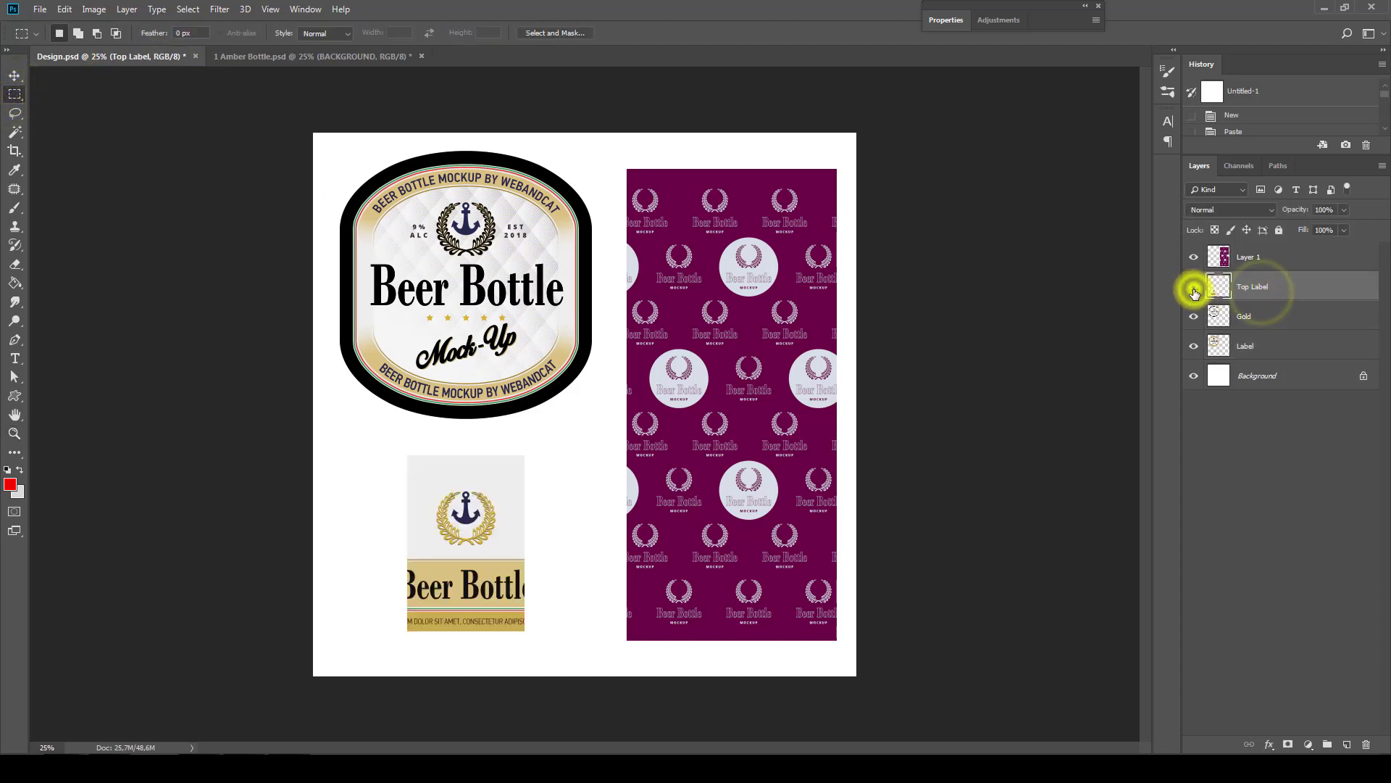
{"action": "left_click", "coordinate": [188, 9]}
{"action": "left_click", "coordinate": [61, 9]}
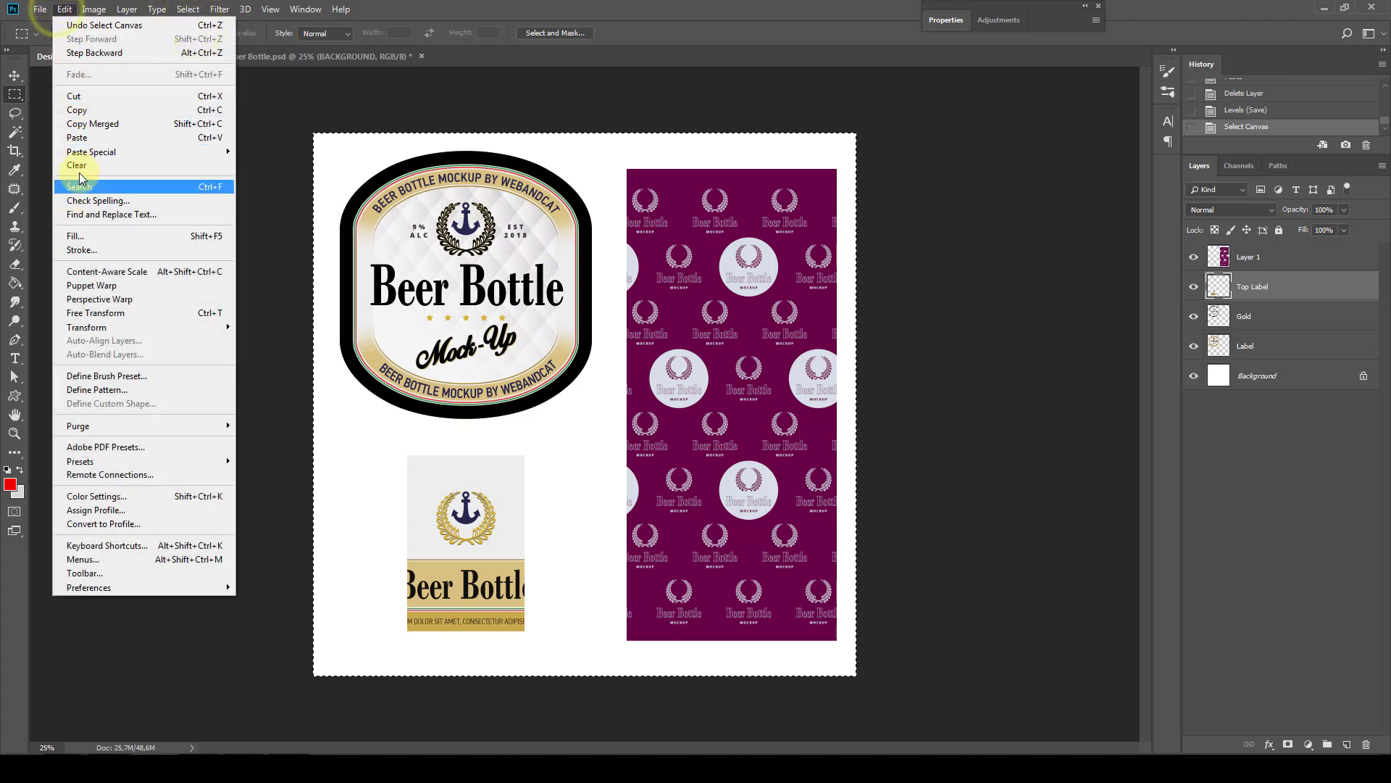
{"action": "left_click", "coordinate": [84, 110]}
Show LABEL TOP and paste the artwork into the TOP LABEL smart object, saving it
{"action": "left_click", "coordinate": [300, 58]}
{"action": "left_click", "coordinate": [1257, 285]}
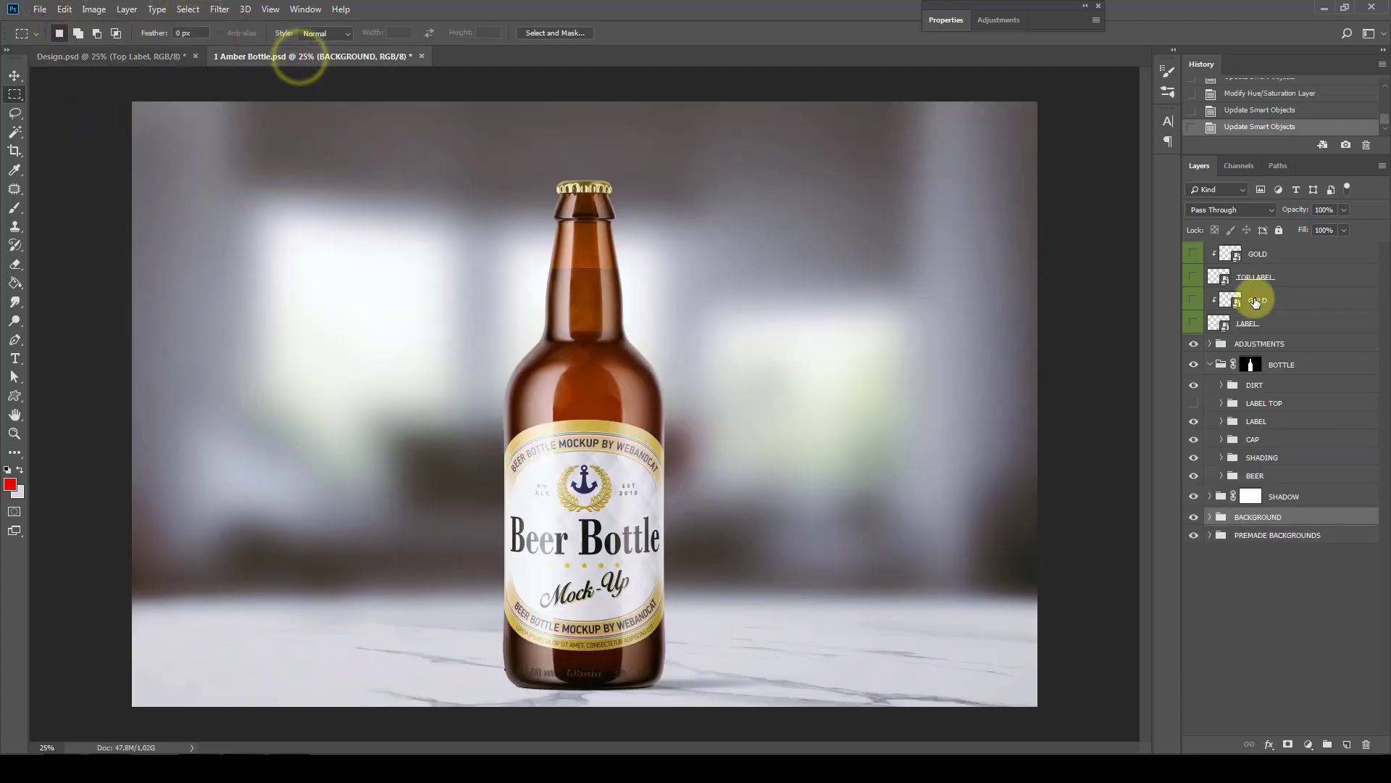
{"action": "left_click", "coordinate": [1194, 403]}
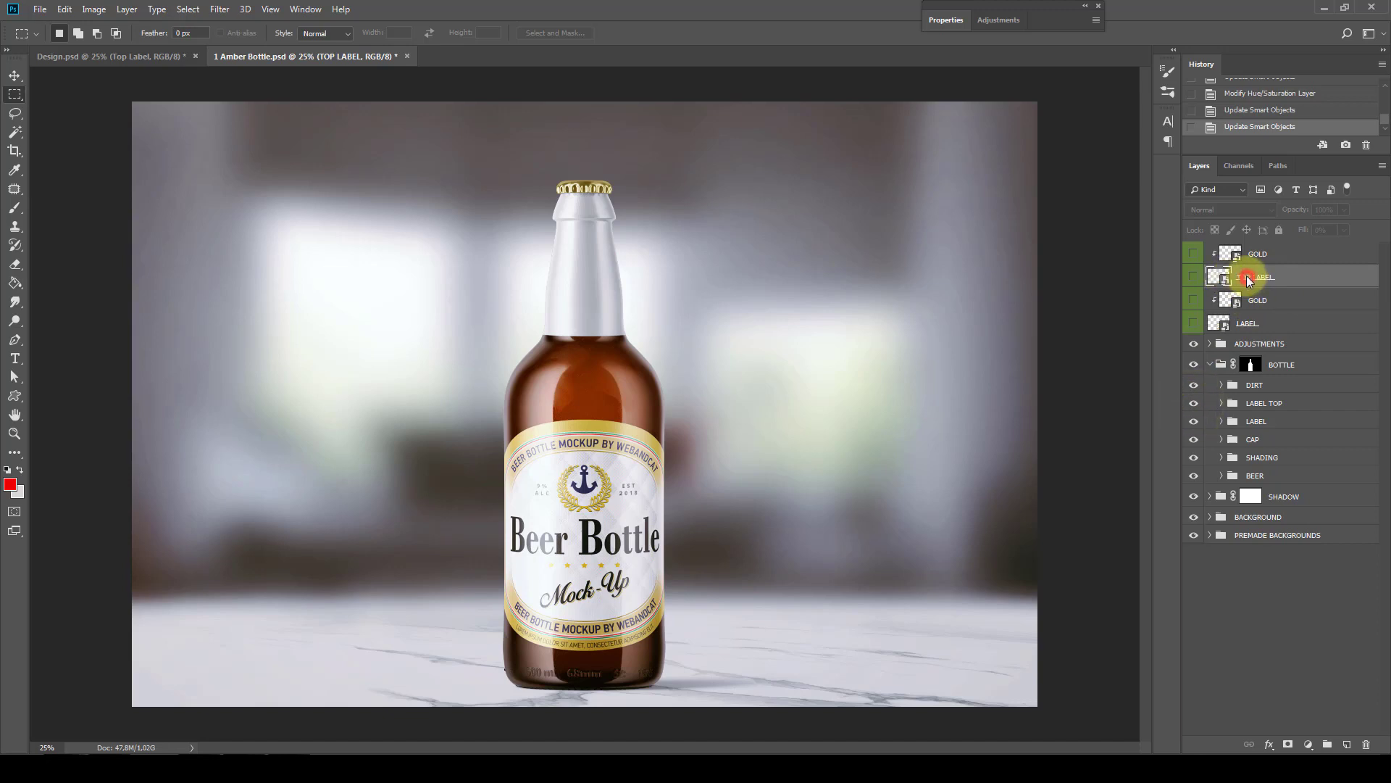
{"action": "right_click", "coordinate": [1248, 281]}
{"action": "left_click", "coordinate": [1116, 313]}
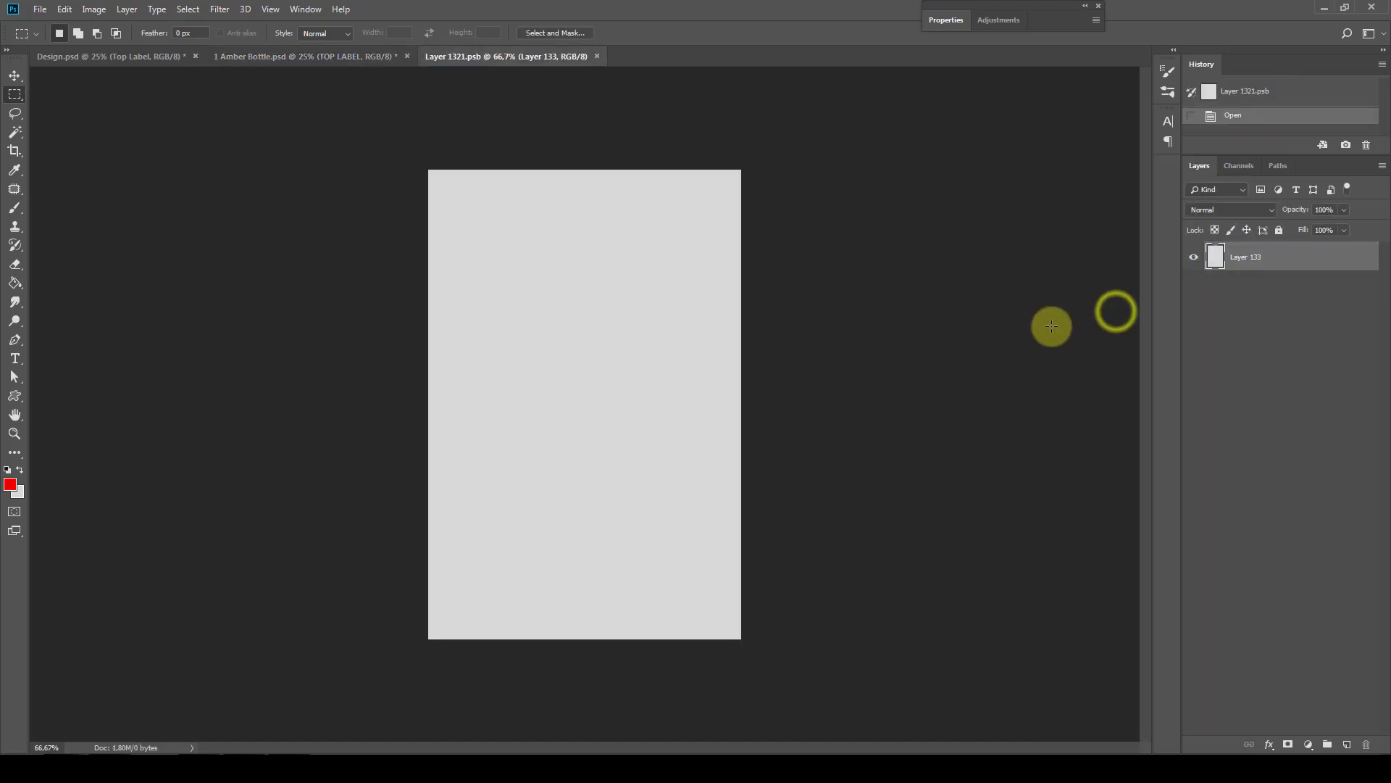
{"action": "left_click", "coordinate": [65, 9]}
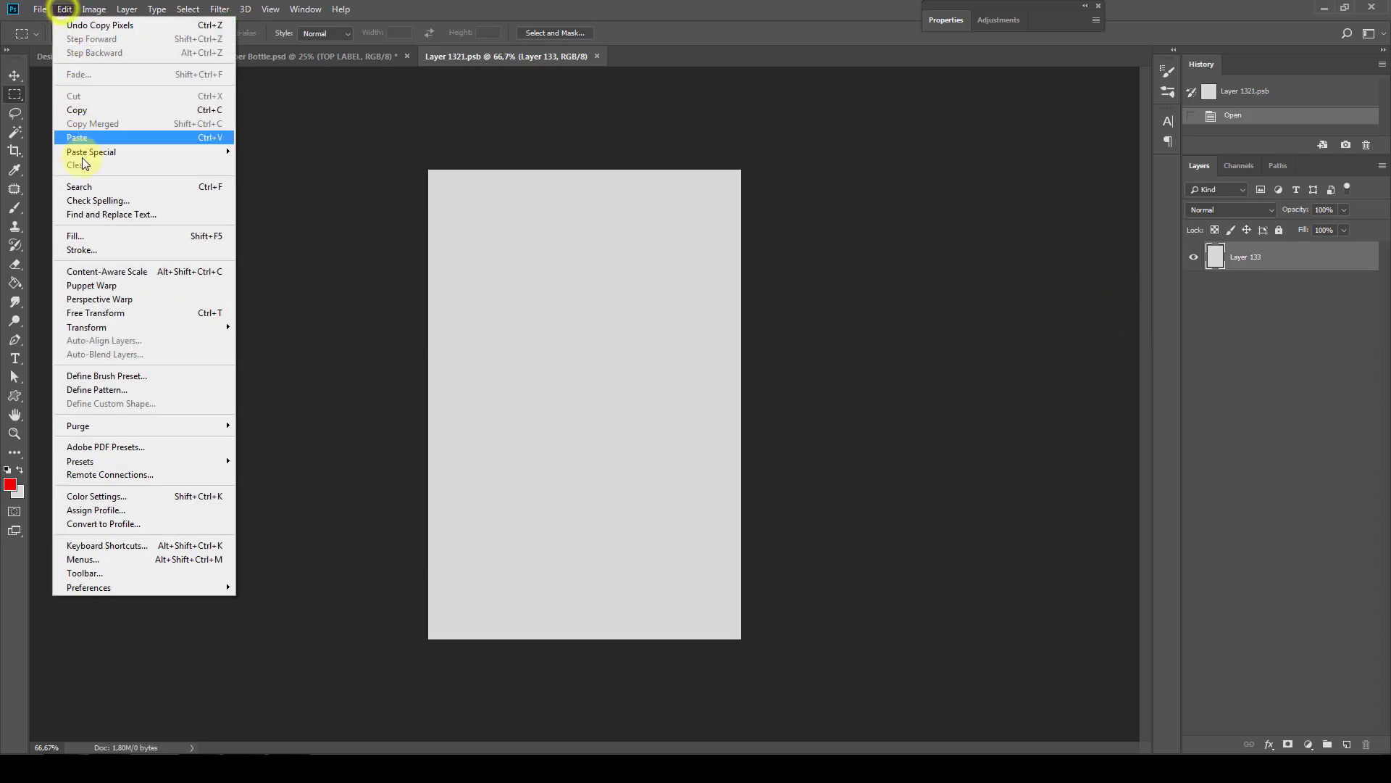
{"action": "left_click", "coordinate": [81, 137]}
{"action": "left_click", "coordinate": [602, 55]}
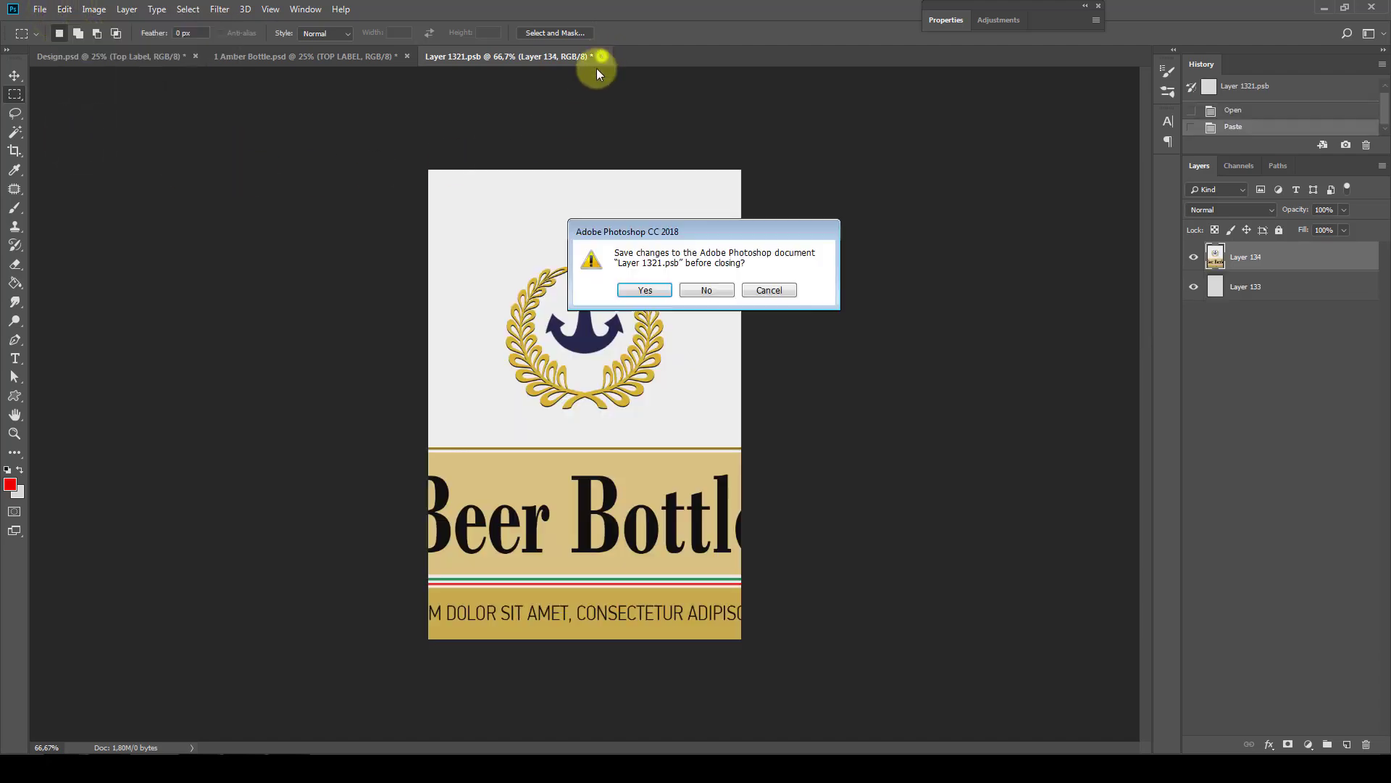
{"action": "left_click", "coordinate": [626, 284]}
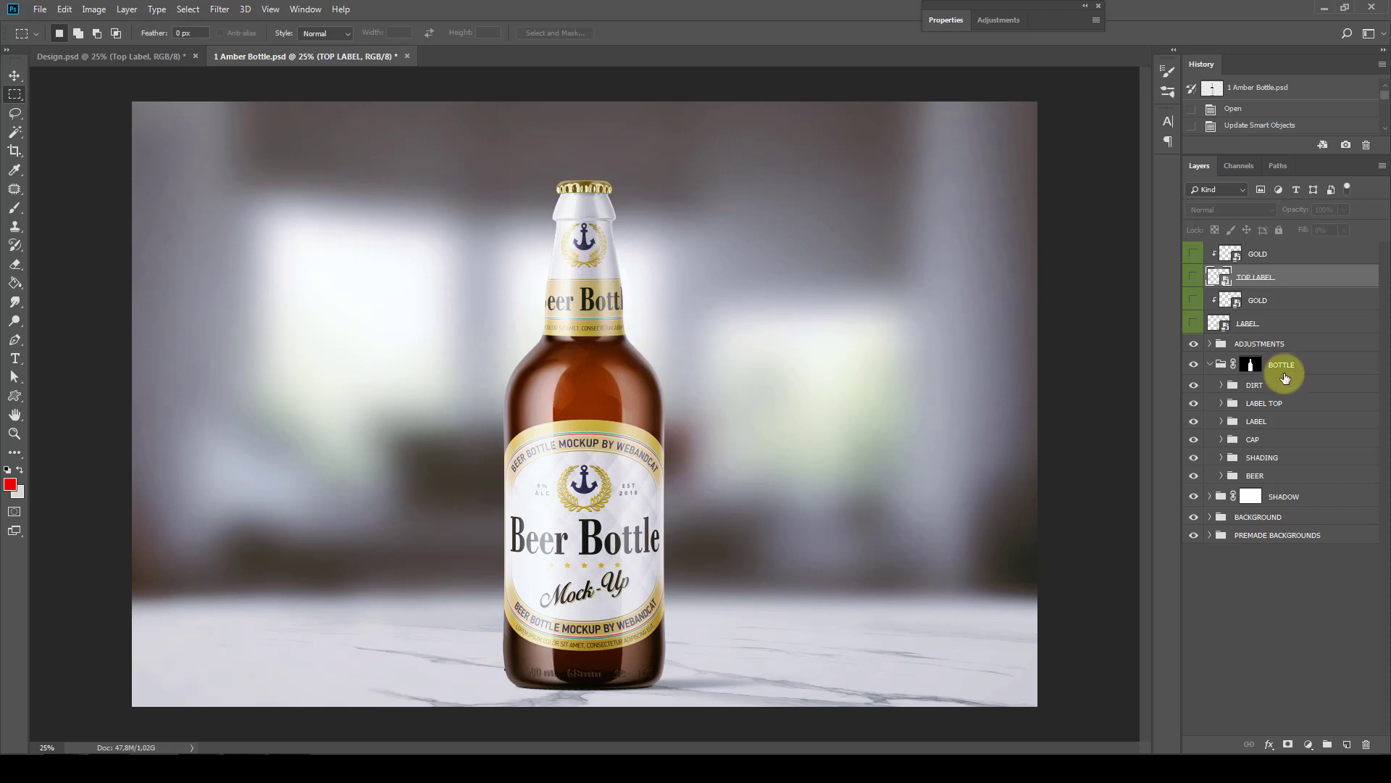
Select the CAP COLOR layer and paint-bucket fill the cap, first red, then gold
{"action": "left_click", "coordinate": [1257, 439]}
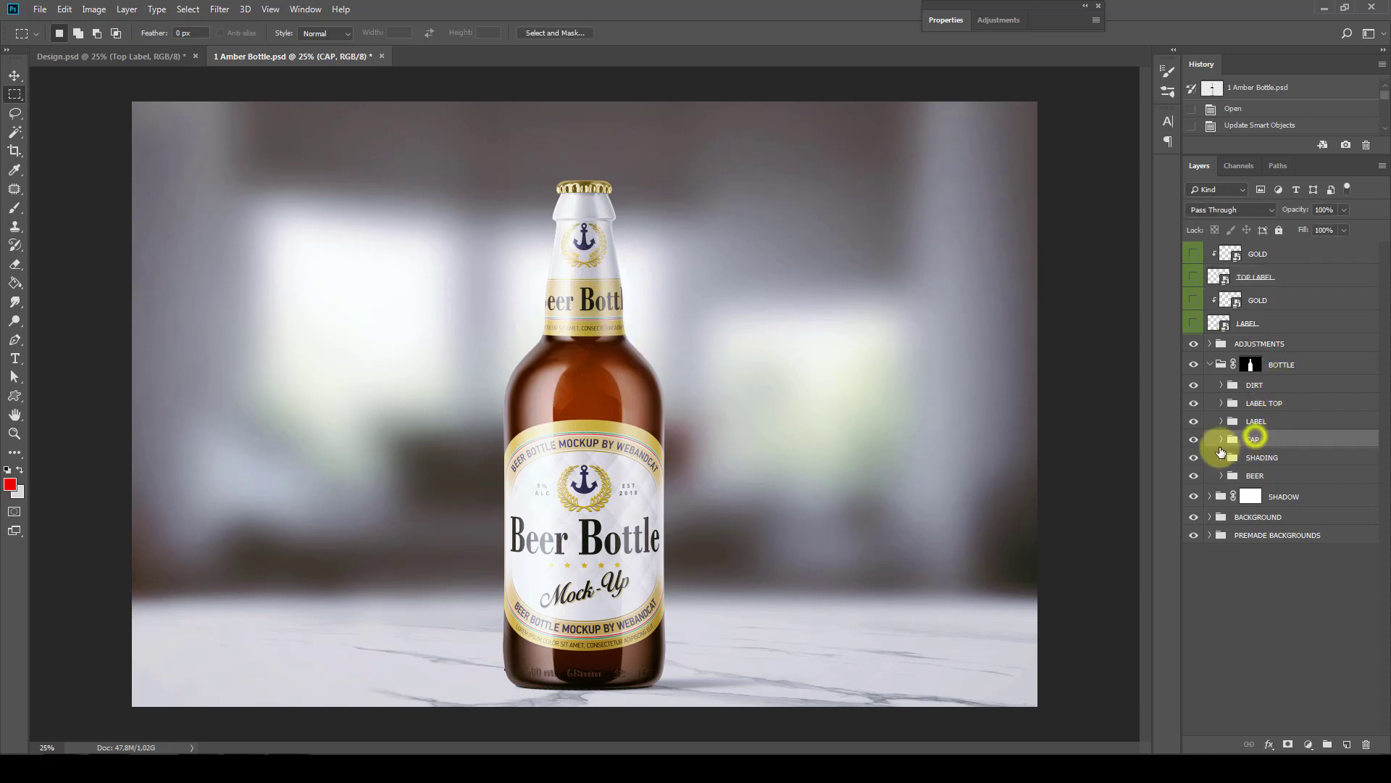
{"action": "left_click", "coordinate": [1275, 553]}
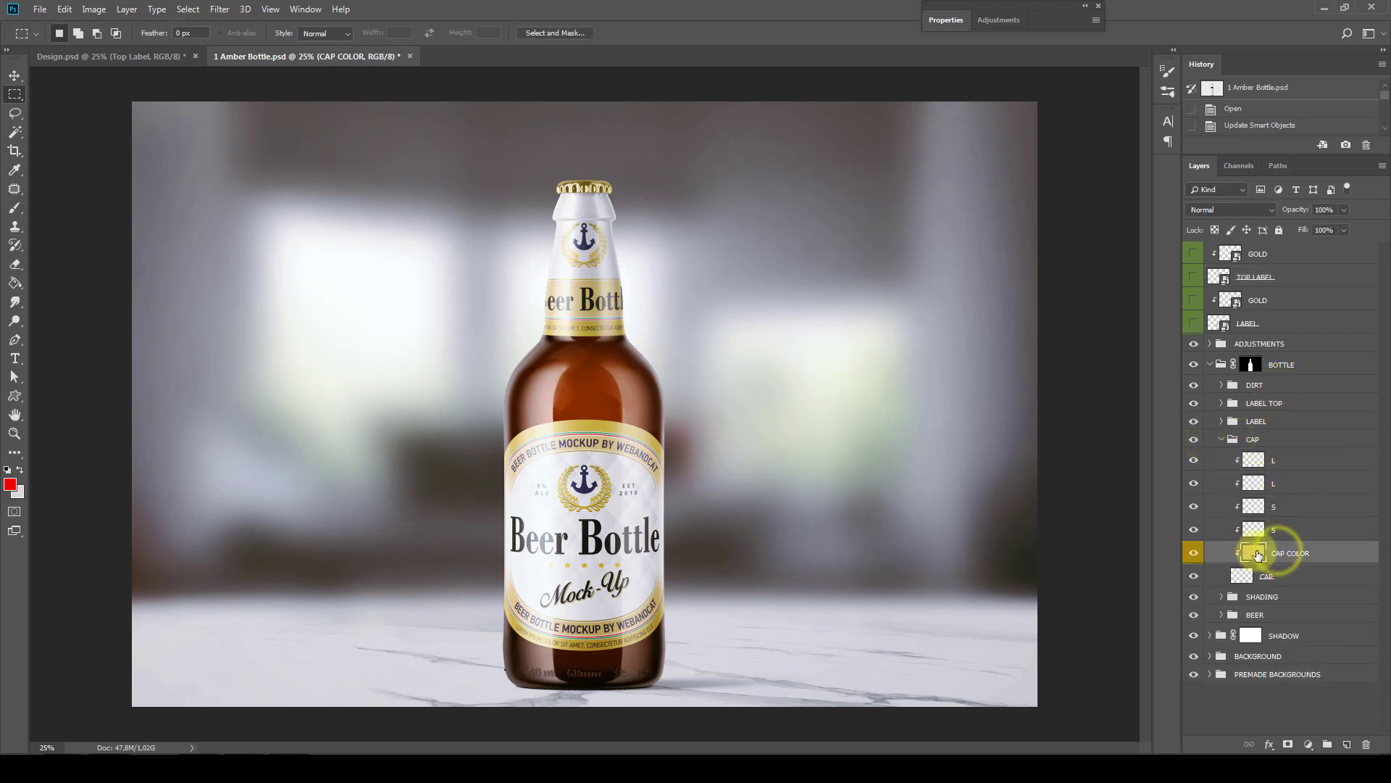
{"action": "left_click", "coordinate": [15, 283]}
{"action": "left_click", "coordinate": [583, 187]}
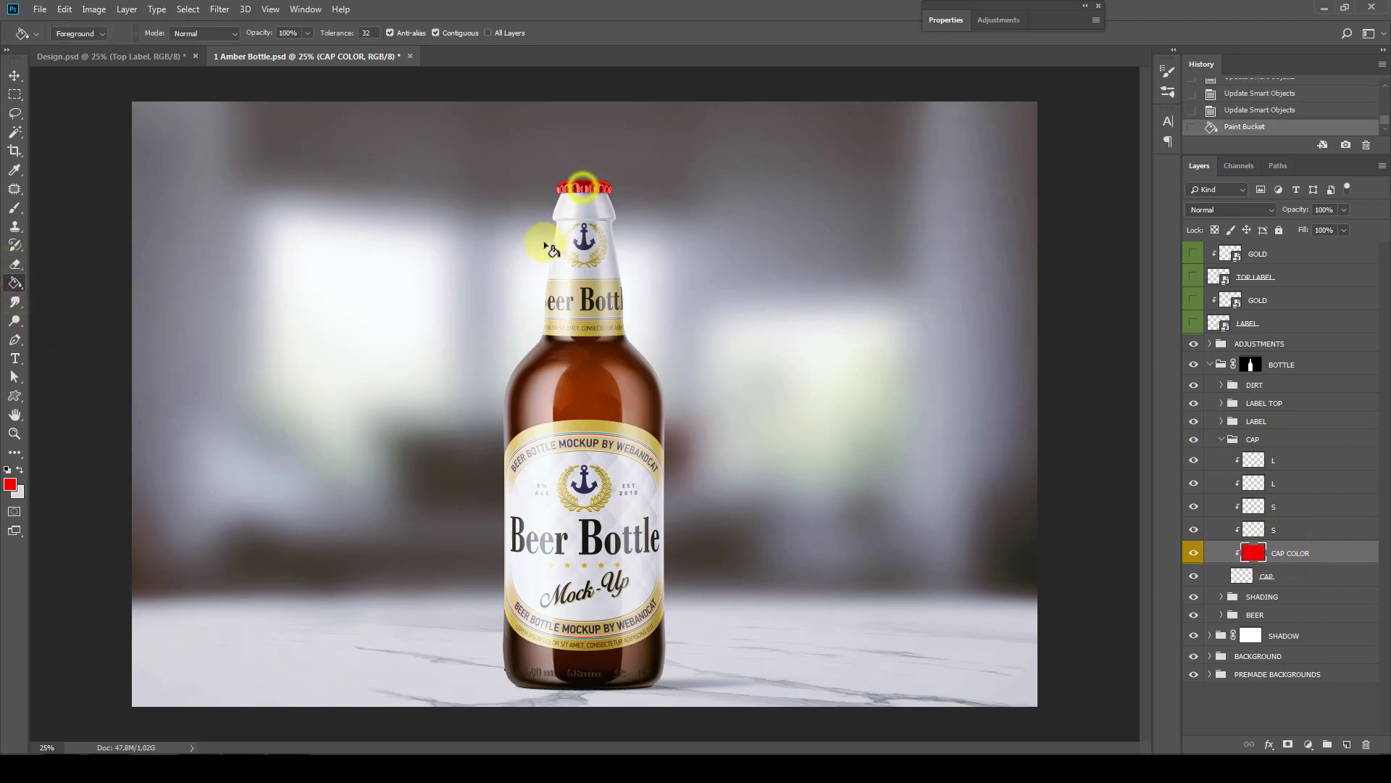
{"action": "left_click", "coordinate": [12, 488]}
{"action": "left_click_drag", "start_coordinate": [1009, 316], "coordinate": [1007, 370]}
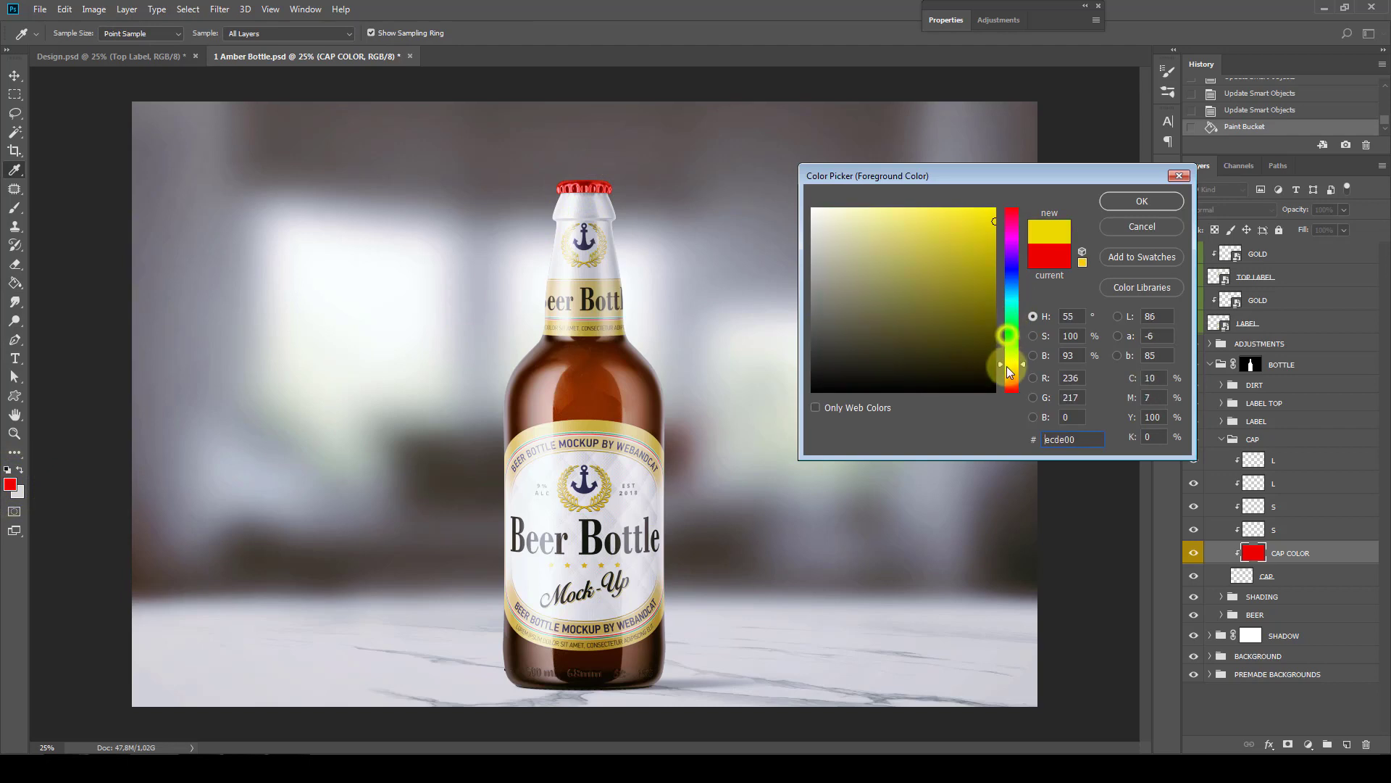
{"action": "left_click", "coordinate": [933, 249]}
{"action": "left_click", "coordinate": [1127, 202]}
{"action": "left_click", "coordinate": [588, 189]}
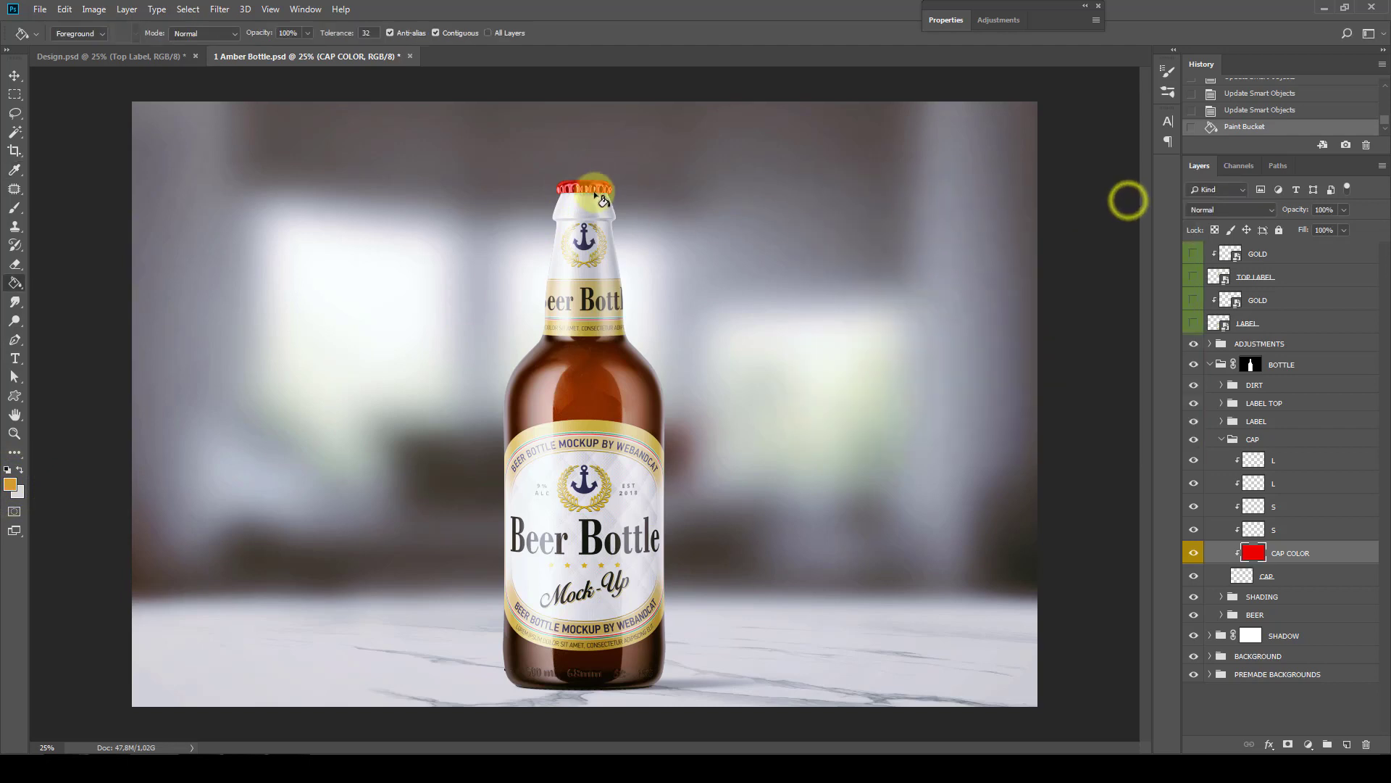
Refill the cap with a darker shade, then with a lighter gold
{"action": "left_click", "coordinate": [12, 484]}
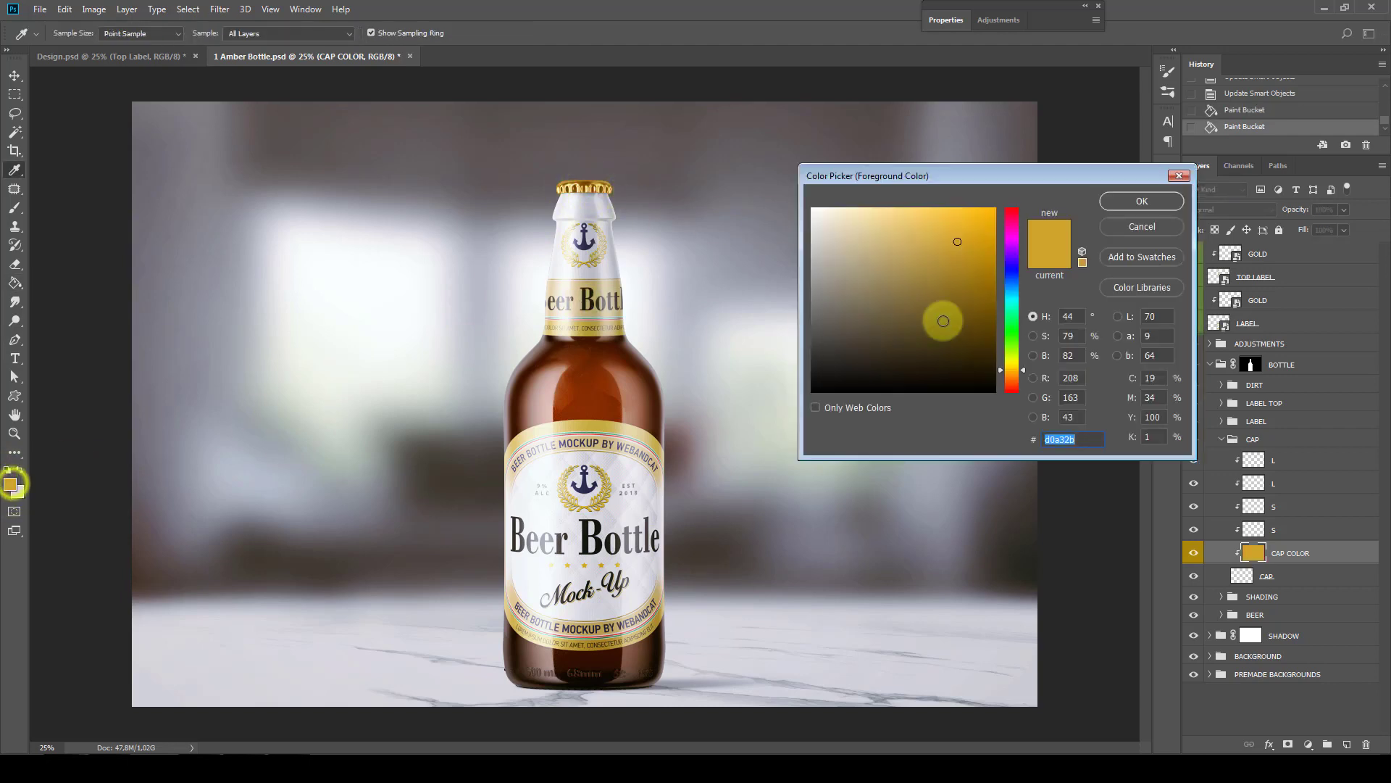
{"action": "left_click_drag", "start_coordinate": [942, 320], "coordinate": [894, 371]}
{"action": "left_click", "coordinate": [1141, 201]}
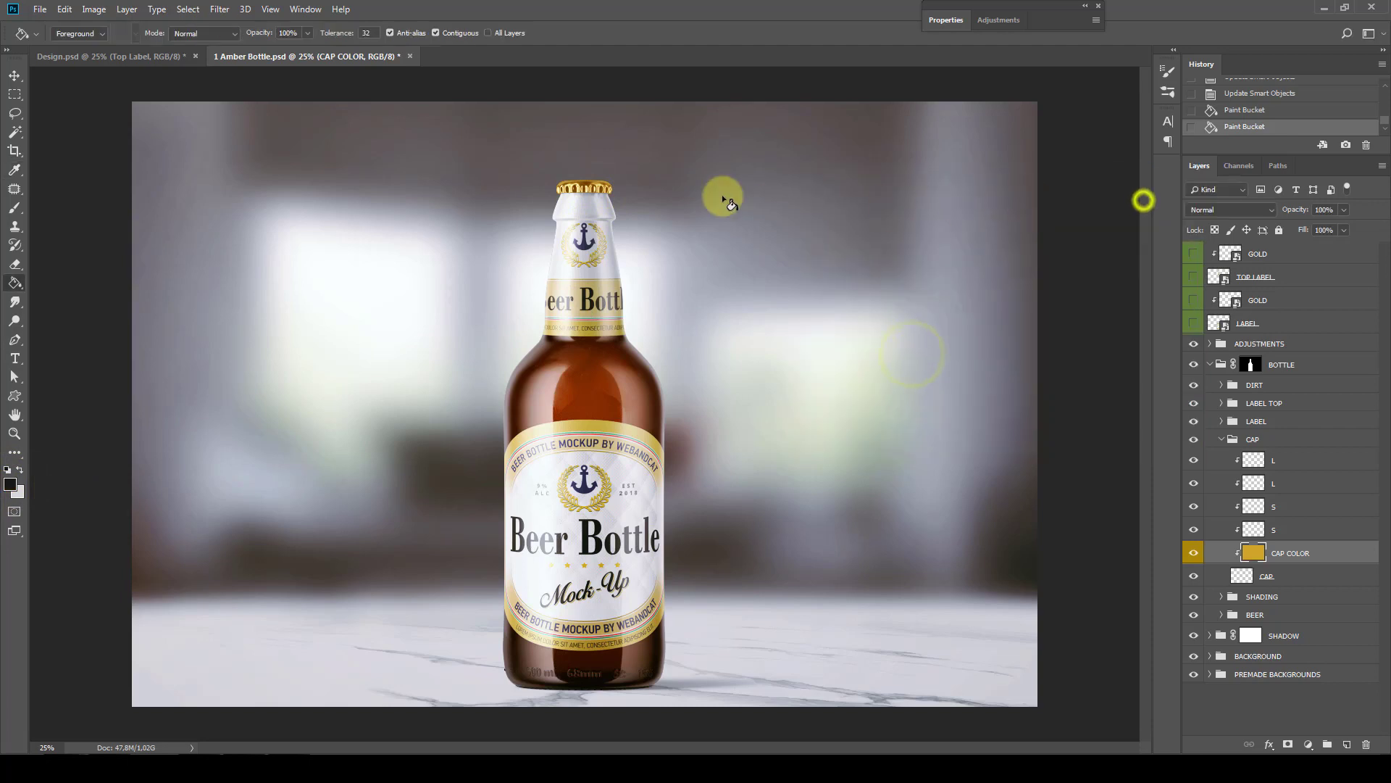
{"action": "left_click", "coordinate": [593, 184]}
{"action": "left_click", "coordinate": [10, 484]}
{"action": "mouse_move", "coordinate": [936, 288]}
{"action": "left_mouse_down"}
{"action": "mouse_move", "coordinate": [953, 275]}
{"action": "mouse_move", "coordinate": [890, 240]}
{"action": "left_mouse_up"}
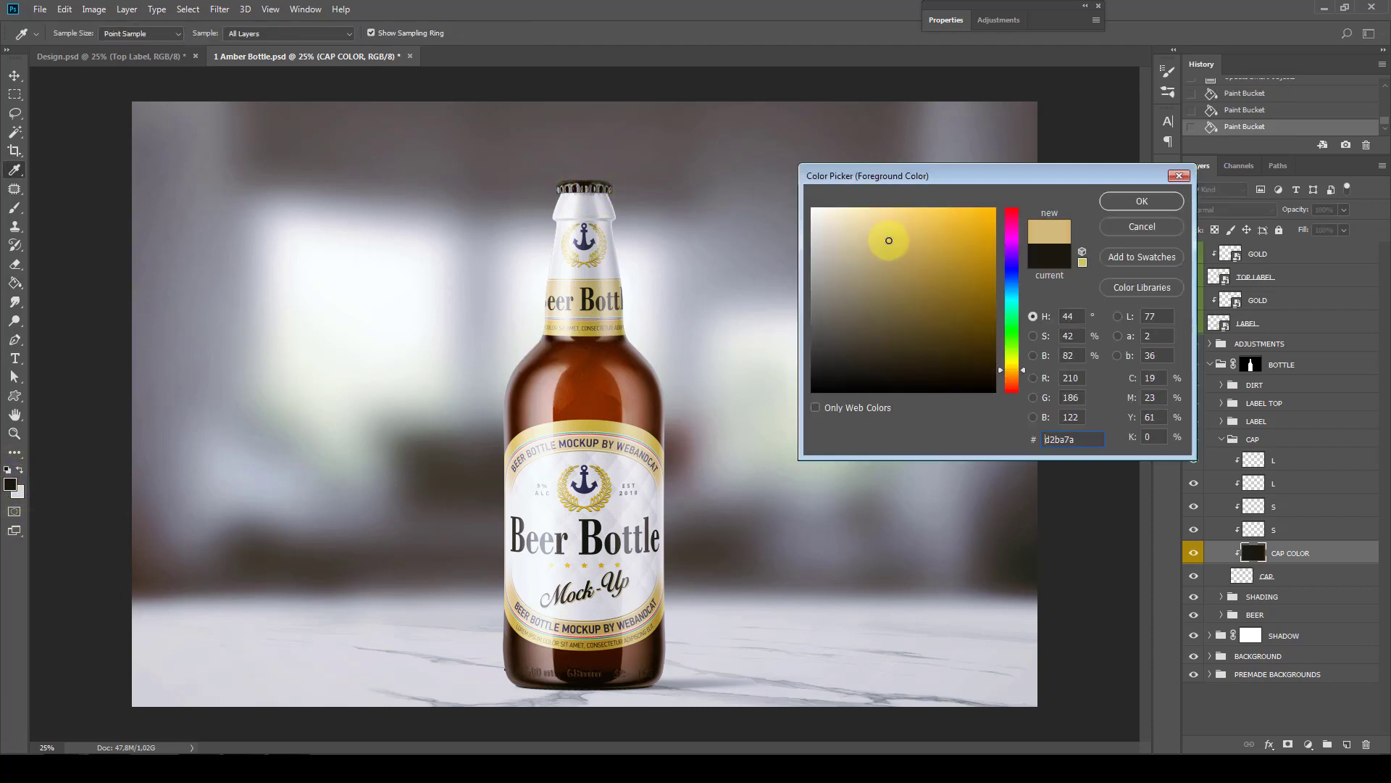
{"action": "left_click", "coordinate": [1152, 201]}
{"action": "left_click", "coordinate": [604, 187]}
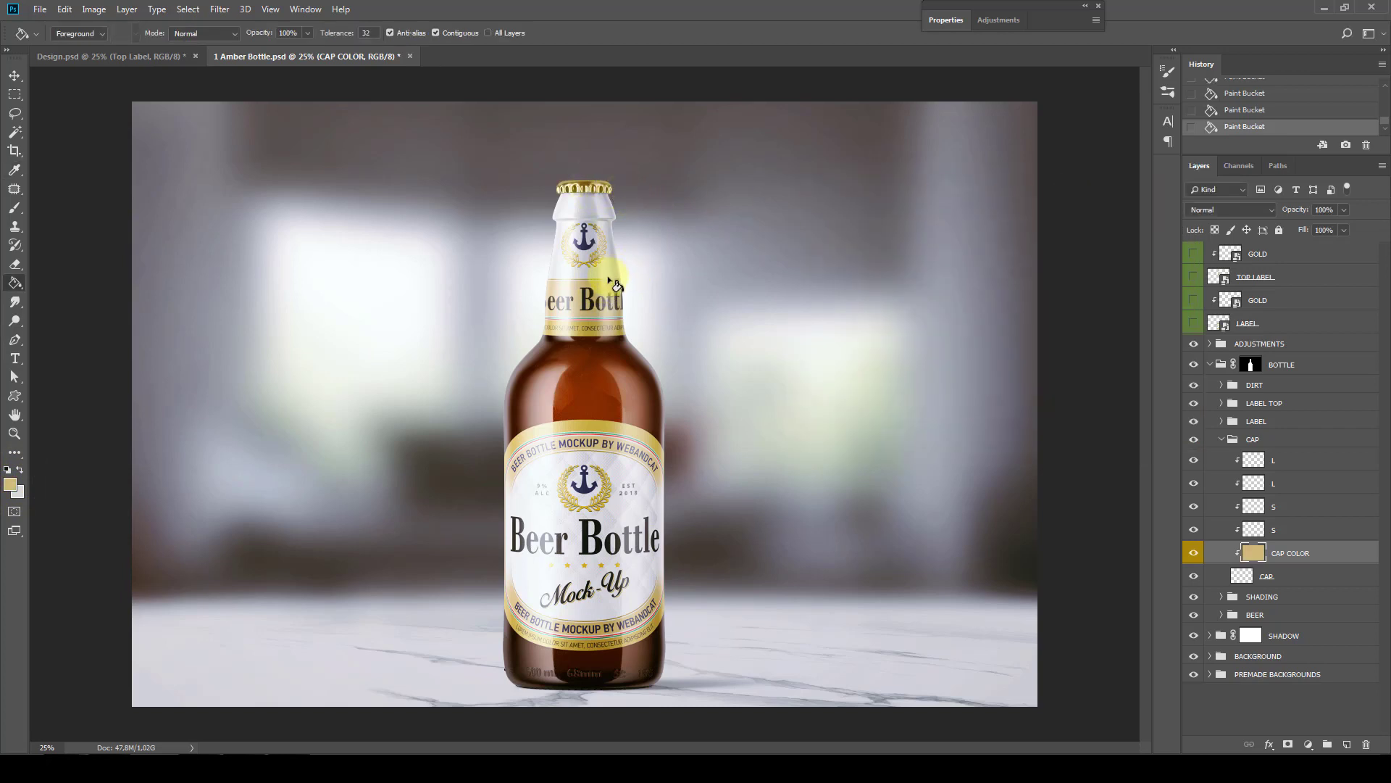
Shift the cap colour's hue to -12 with Hue/Saturation
{"action": "key", "text": "ctrl+u"}
{"action": "left_click_drag", "start_coordinate": [1140, 196], "coordinate": [1149, 196]}
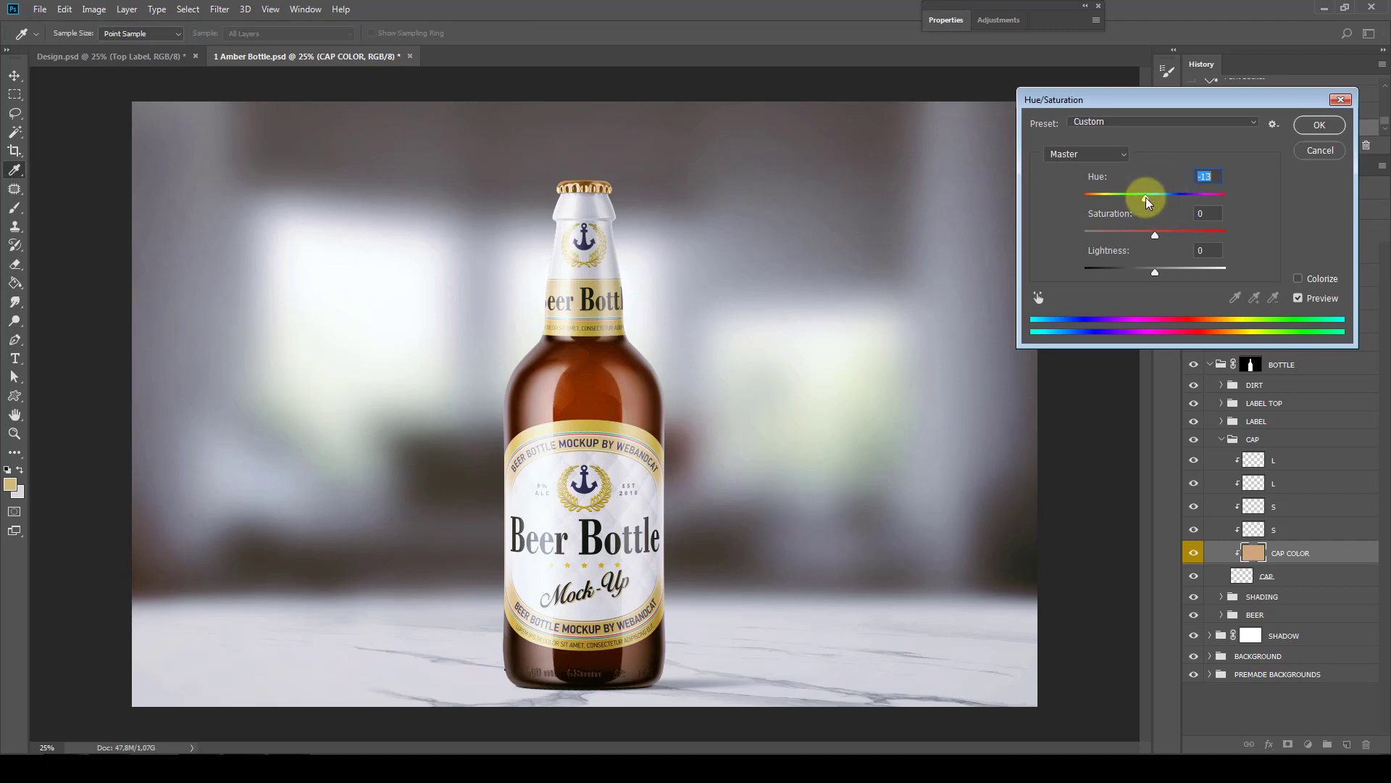
{"action": "left_click", "coordinate": [1319, 125]}
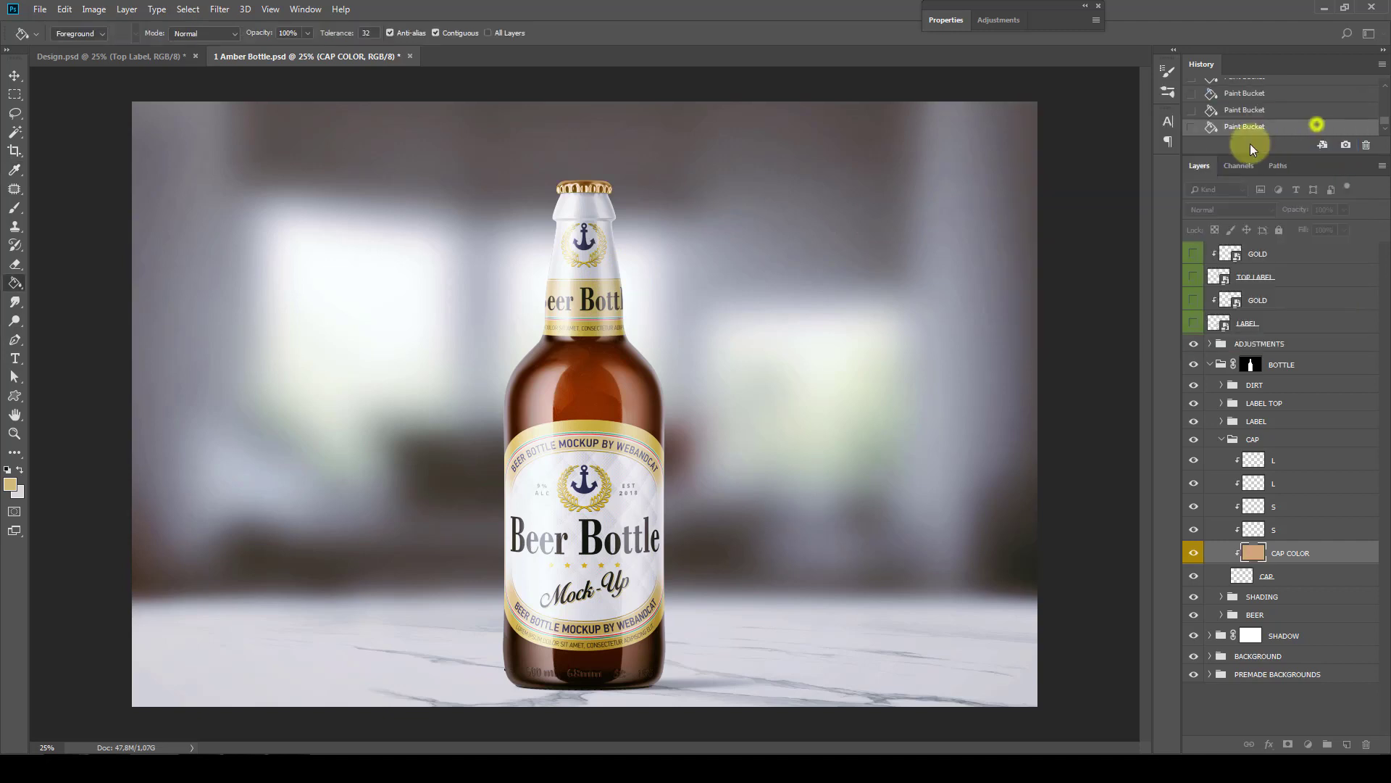
{"action": "left_click", "coordinate": [13, 96]}
{"action": "left_click", "coordinate": [13, 434]}
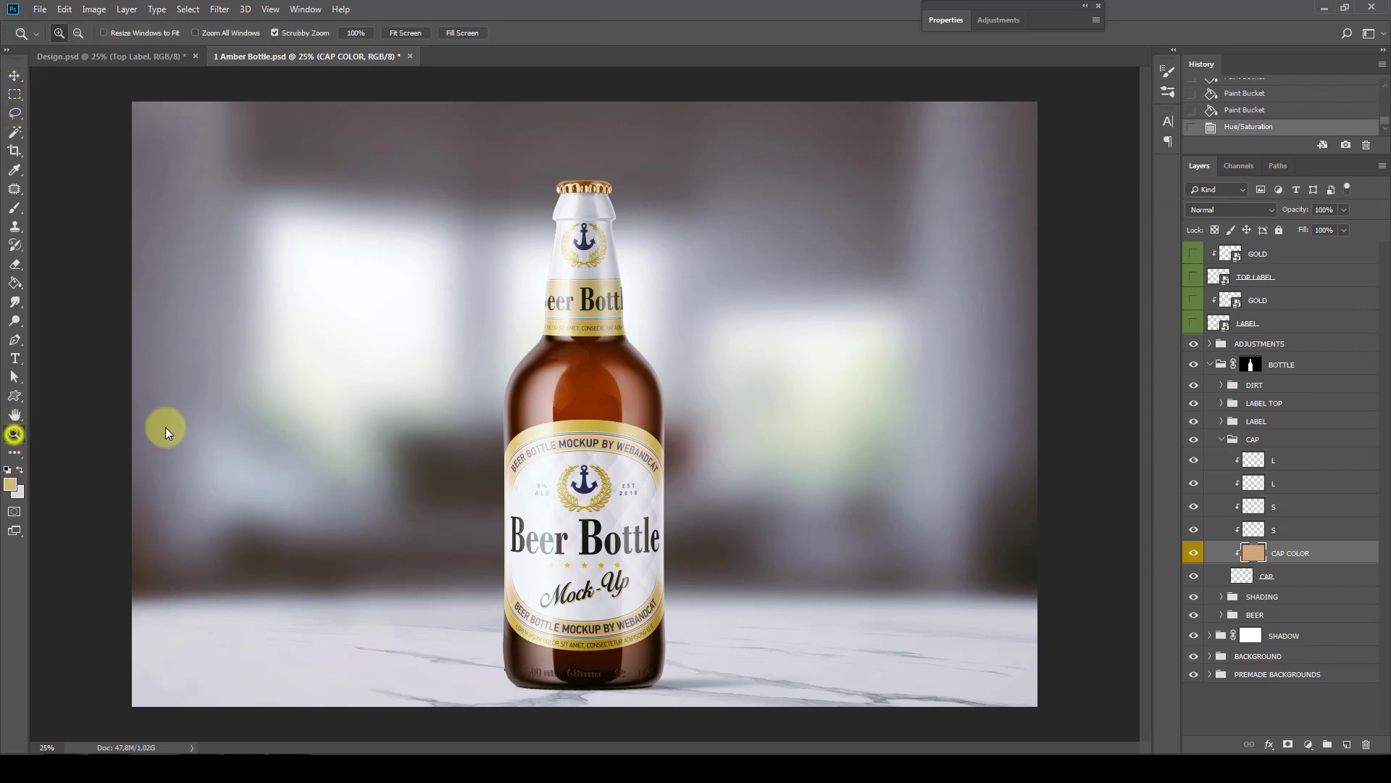
View the bottle neck at 100%, collapse the CAP group and check the DIRT specks
{"action": "right_click", "coordinate": [577, 337]}
{"action": "left_click", "coordinate": [598, 360]}
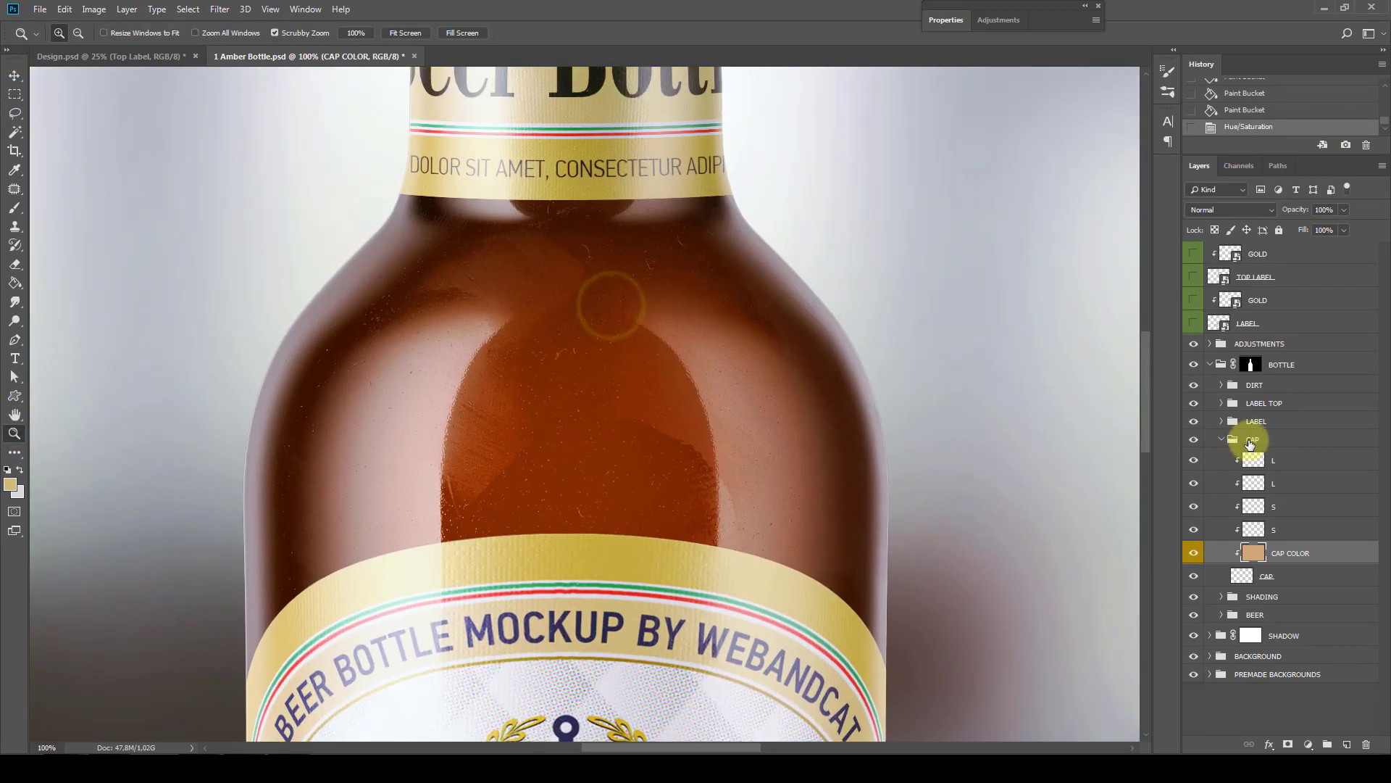
{"action": "left_click", "coordinate": [1251, 437]}
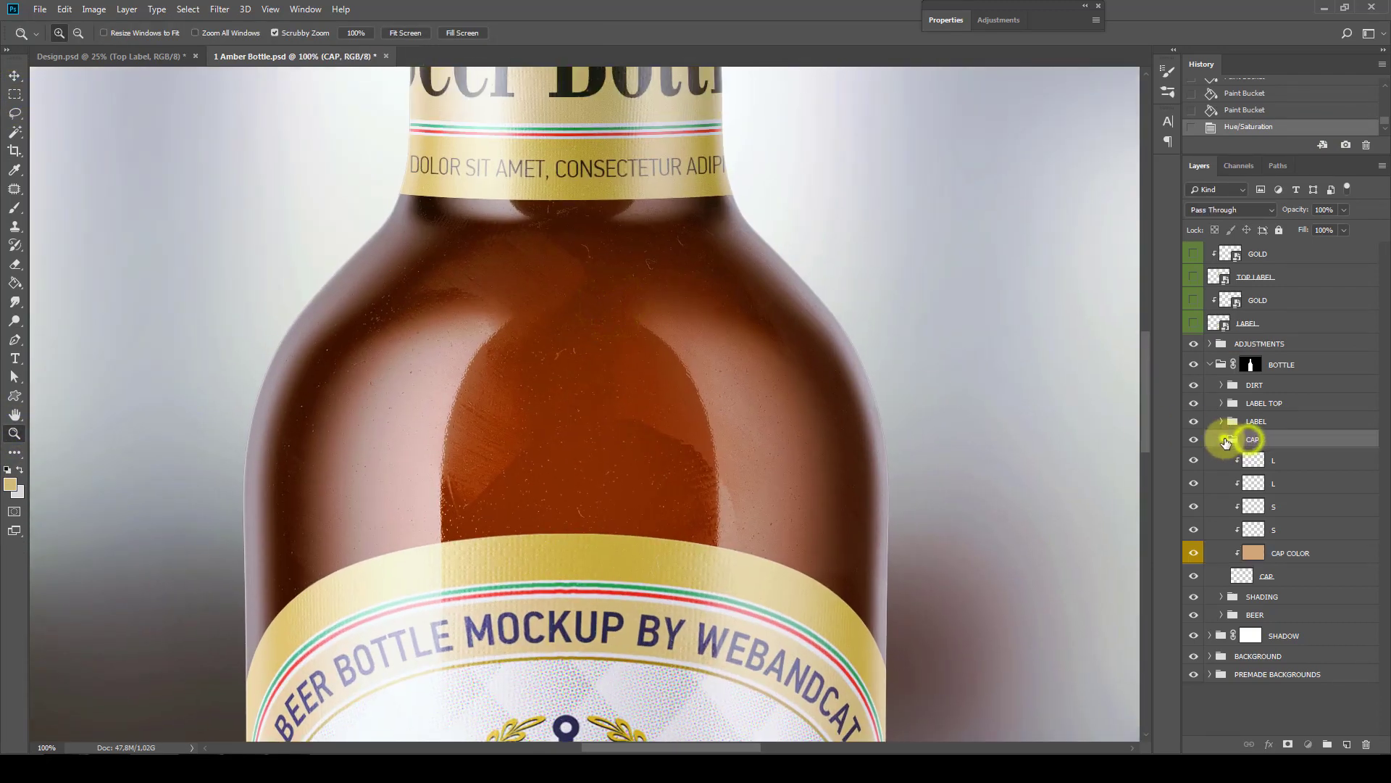
{"action": "left_click", "coordinate": [1222, 440]}
{"action": "left_click", "coordinate": [1250, 385]}
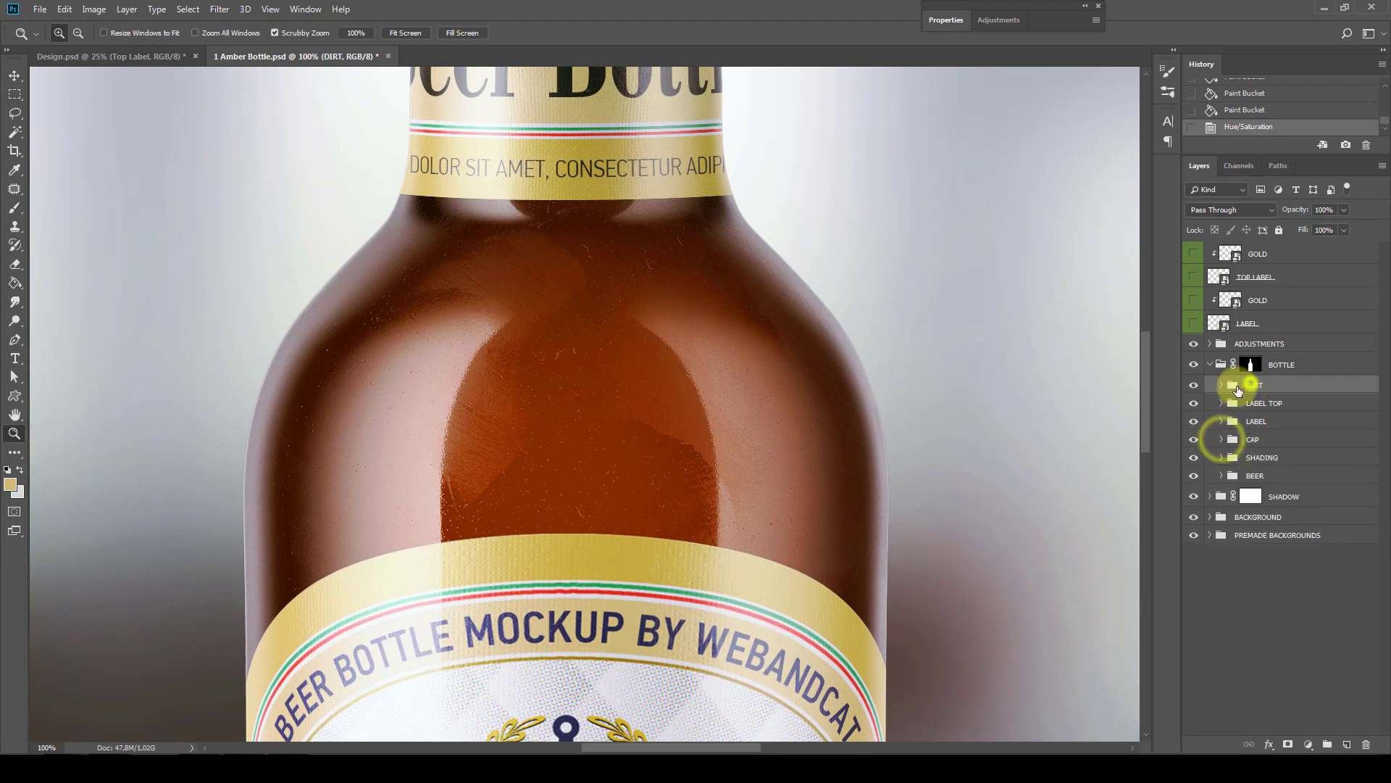
{"action": "left_click", "coordinate": [1194, 386]}
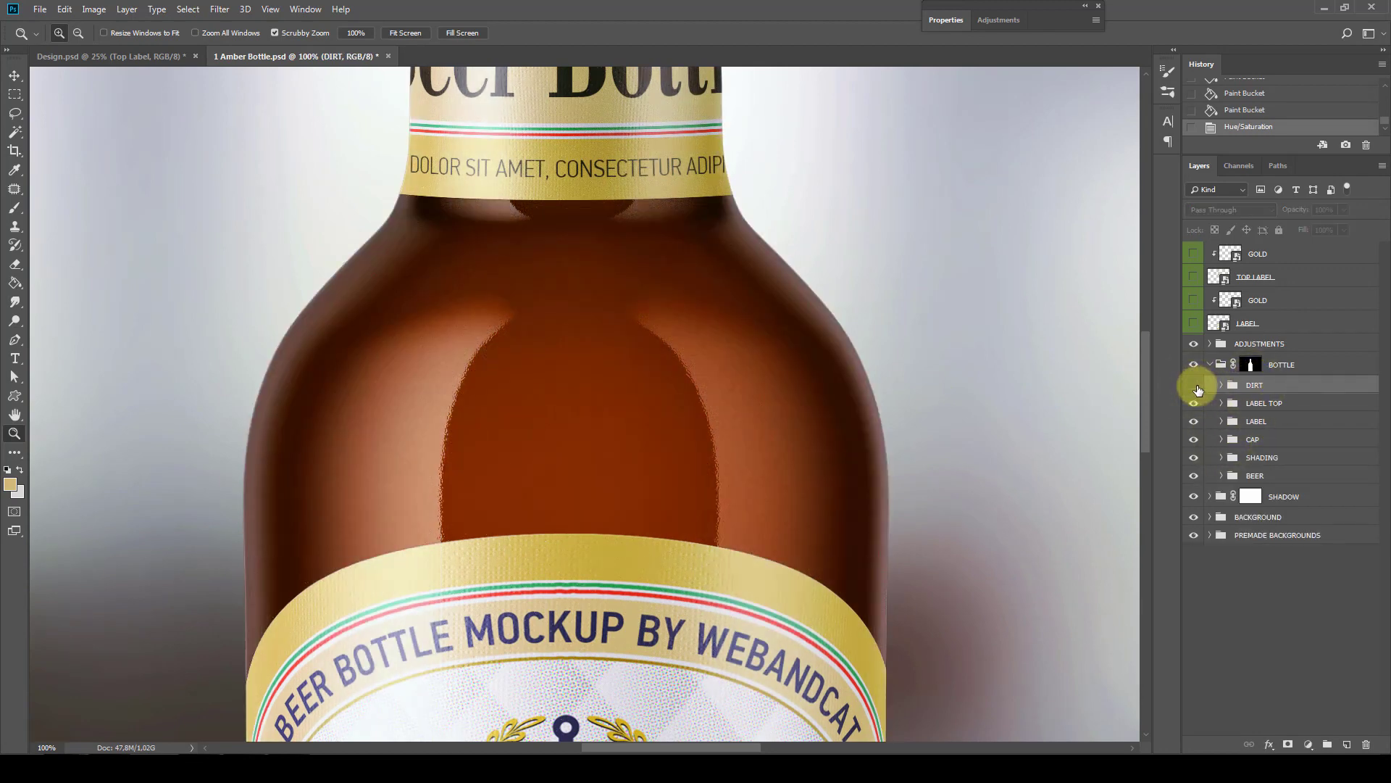
{"action": "left_click", "coordinate": [1195, 385]}
Inspect the label bottom with dirt toggled, then fit the whole mockup on screen
{"action": "left_click_drag", "start_coordinate": [682, 497], "coordinate": [612, 447]}
{"action": "left_click_drag", "start_coordinate": [556, 642], "coordinate": [559, 627]}
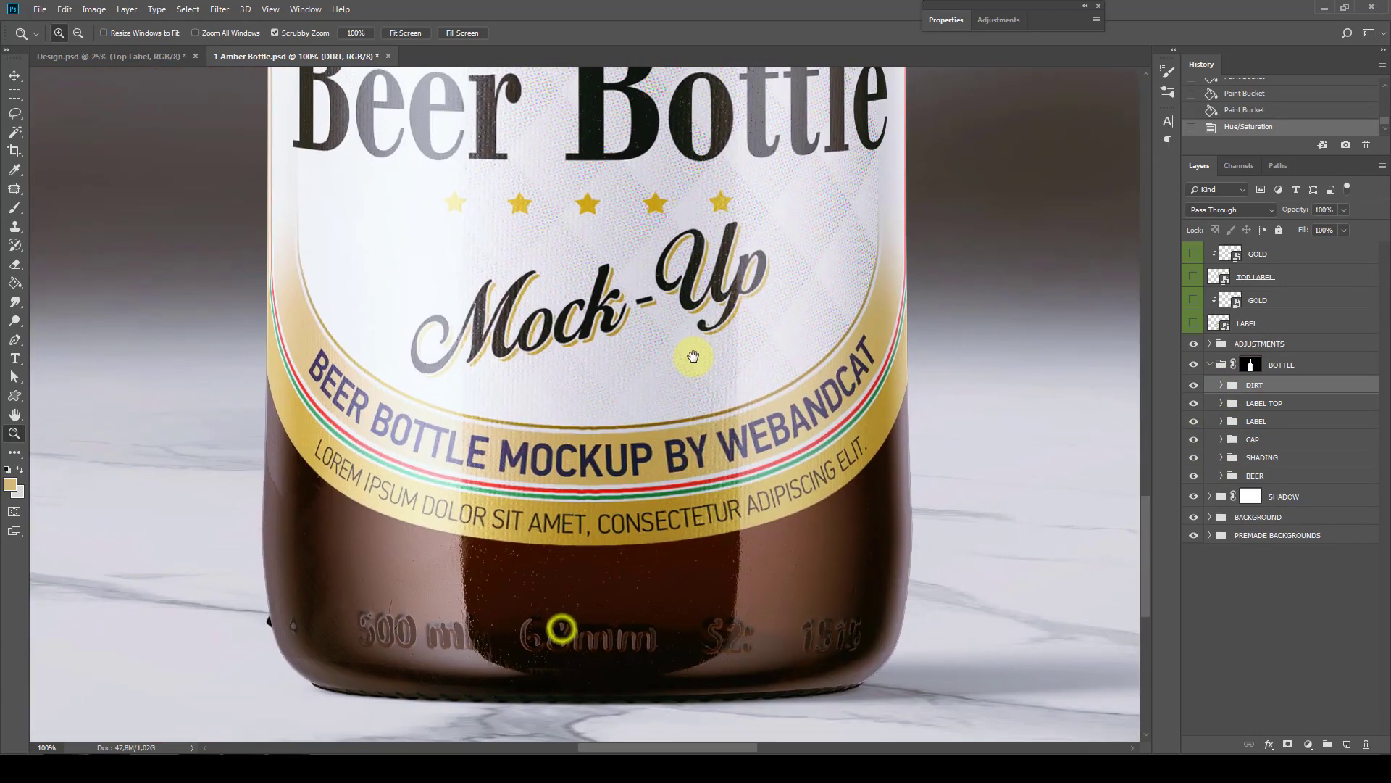
{"action": "left_click", "coordinate": [1195, 390]}
{"action": "left_click", "coordinate": [1194, 393]}
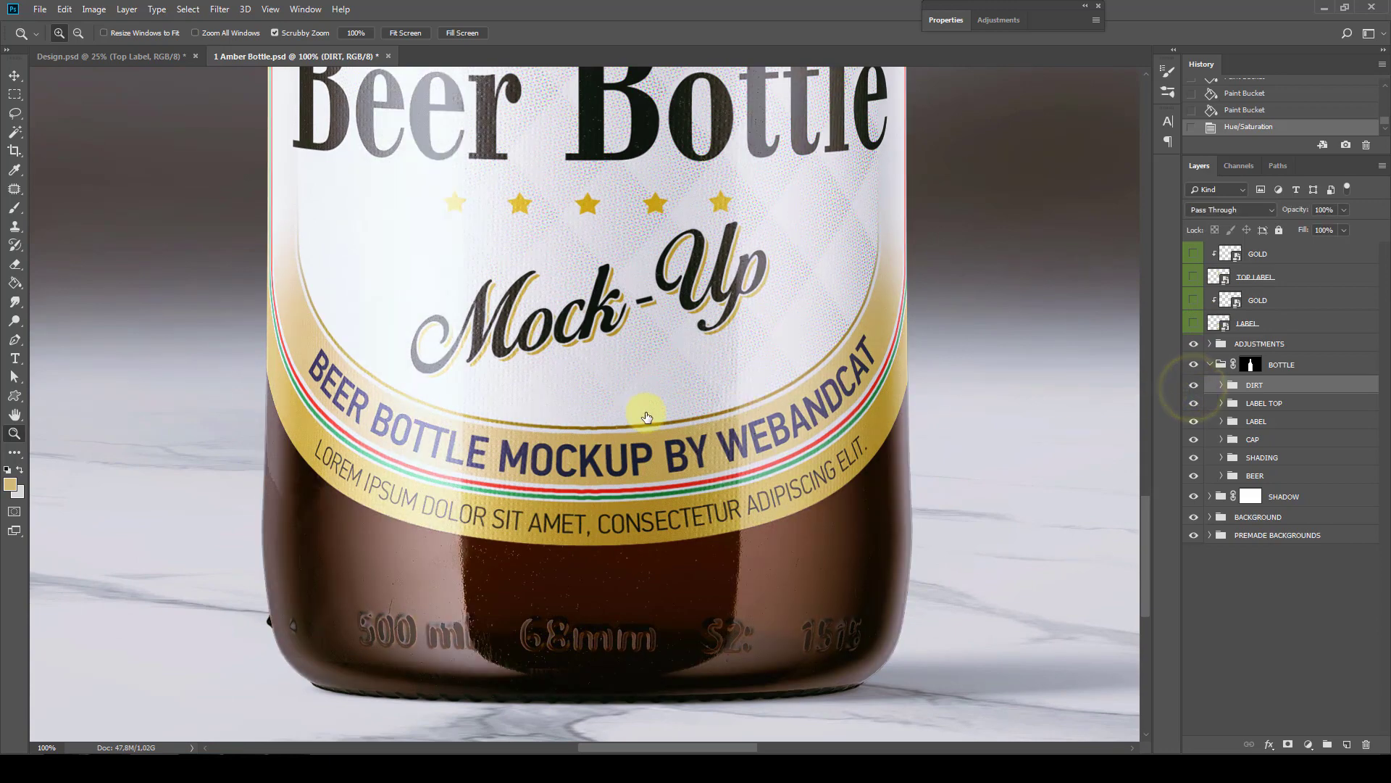
{"action": "mouse_move", "coordinate": [694, 397]}
{"action": "left_mouse_down"}
{"action": "mouse_move", "coordinate": [655, 433]}
{"action": "mouse_move", "coordinate": [649, 394]}
{"action": "mouse_move", "coordinate": [669, 458]}
{"action": "left_mouse_up"}
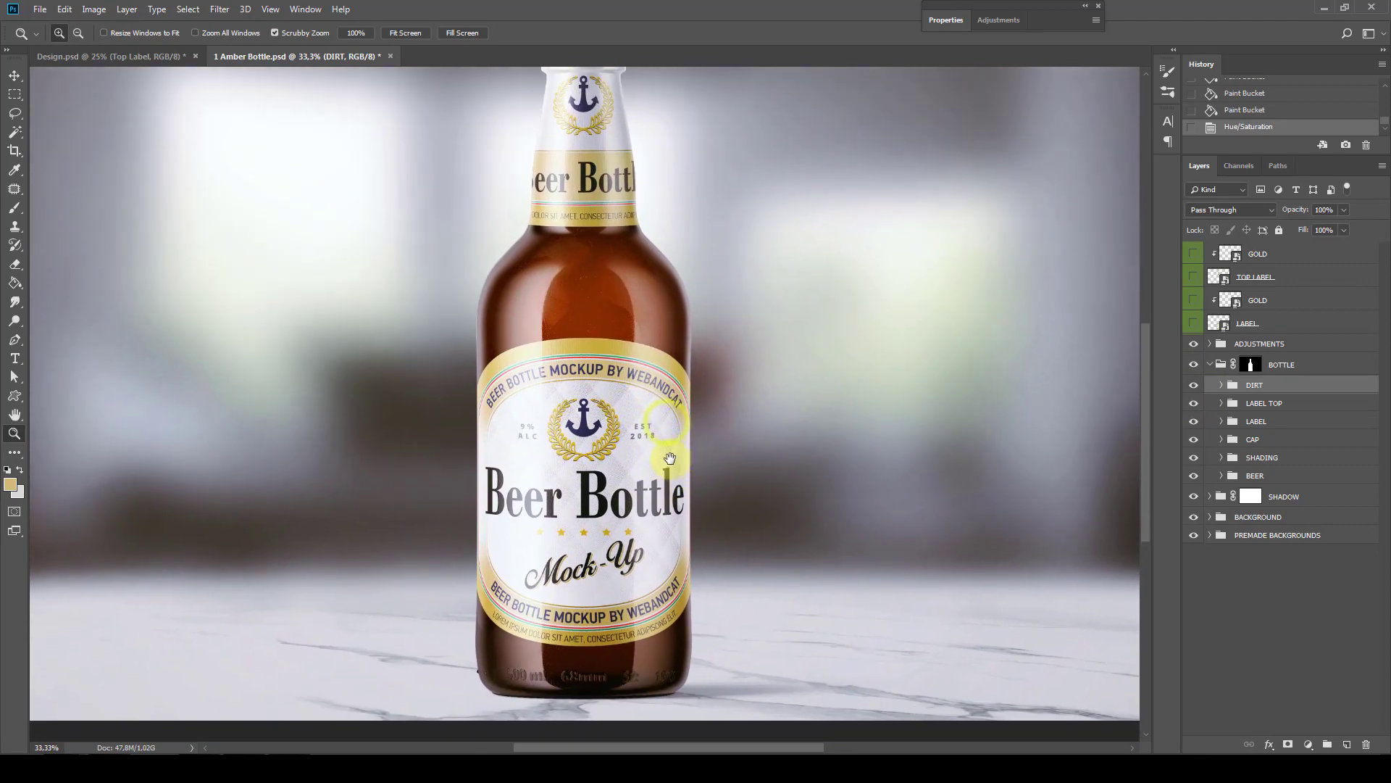
{"action": "left_click", "coordinate": [676, 470], "text": "alt"}
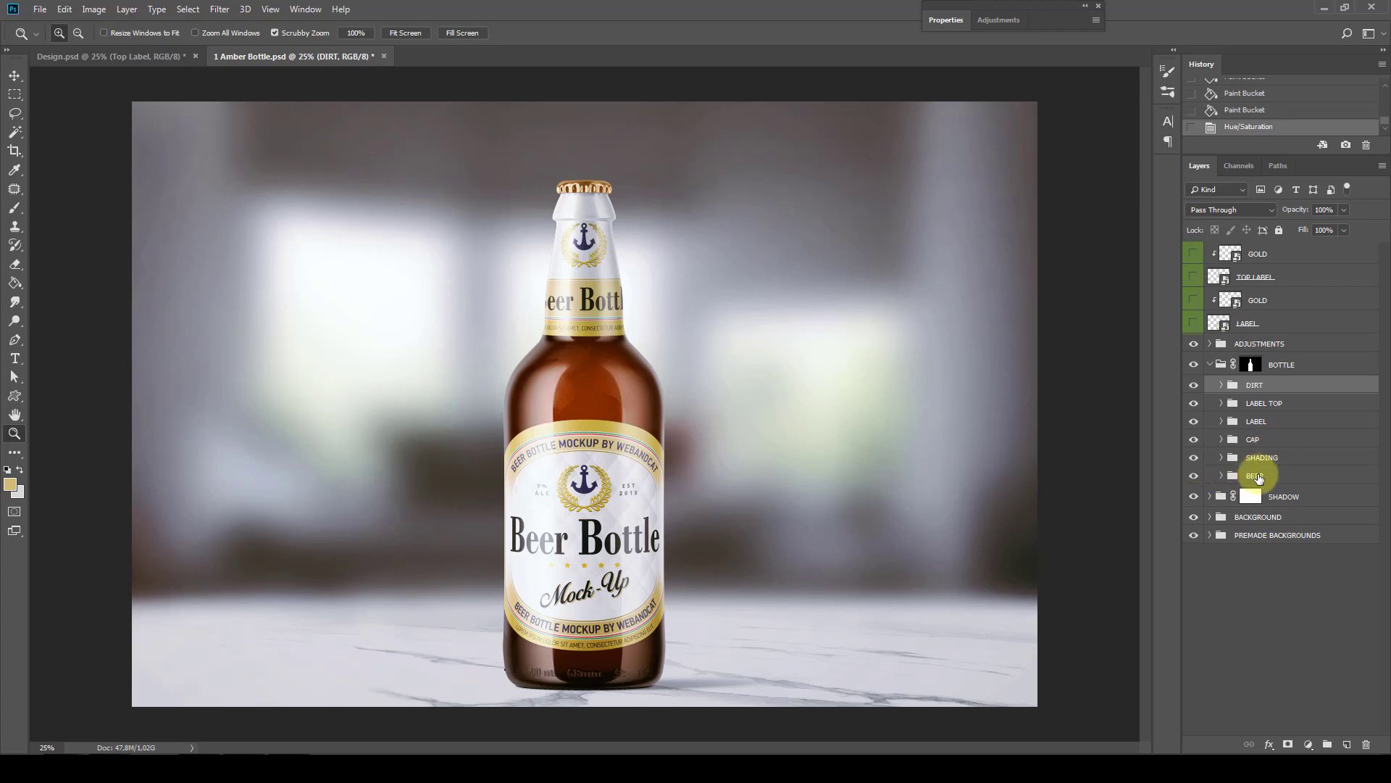
Collapse the BOTTLE group and toggle the SHADOW group's visibility
{"action": "left_click", "coordinate": [1210, 364]}
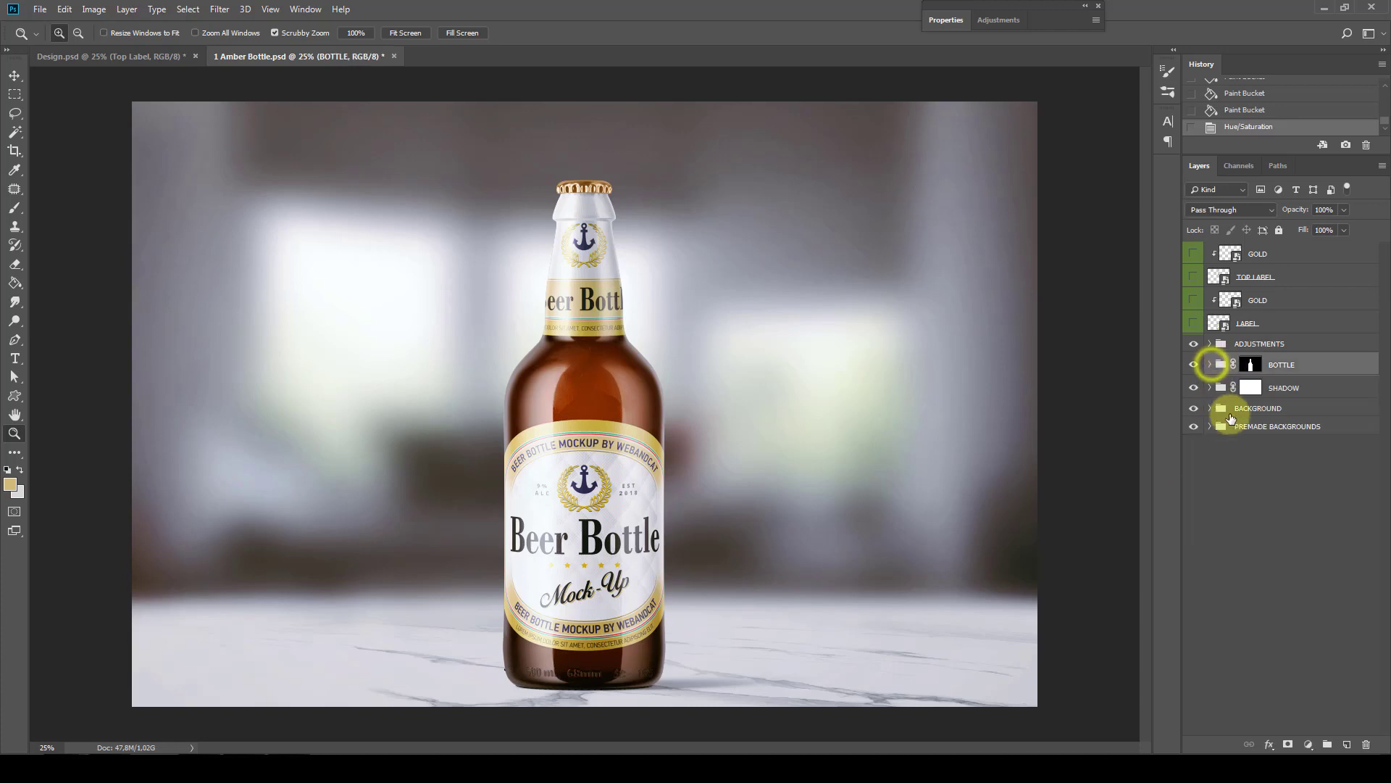
{"action": "left_click", "coordinate": [1279, 388]}
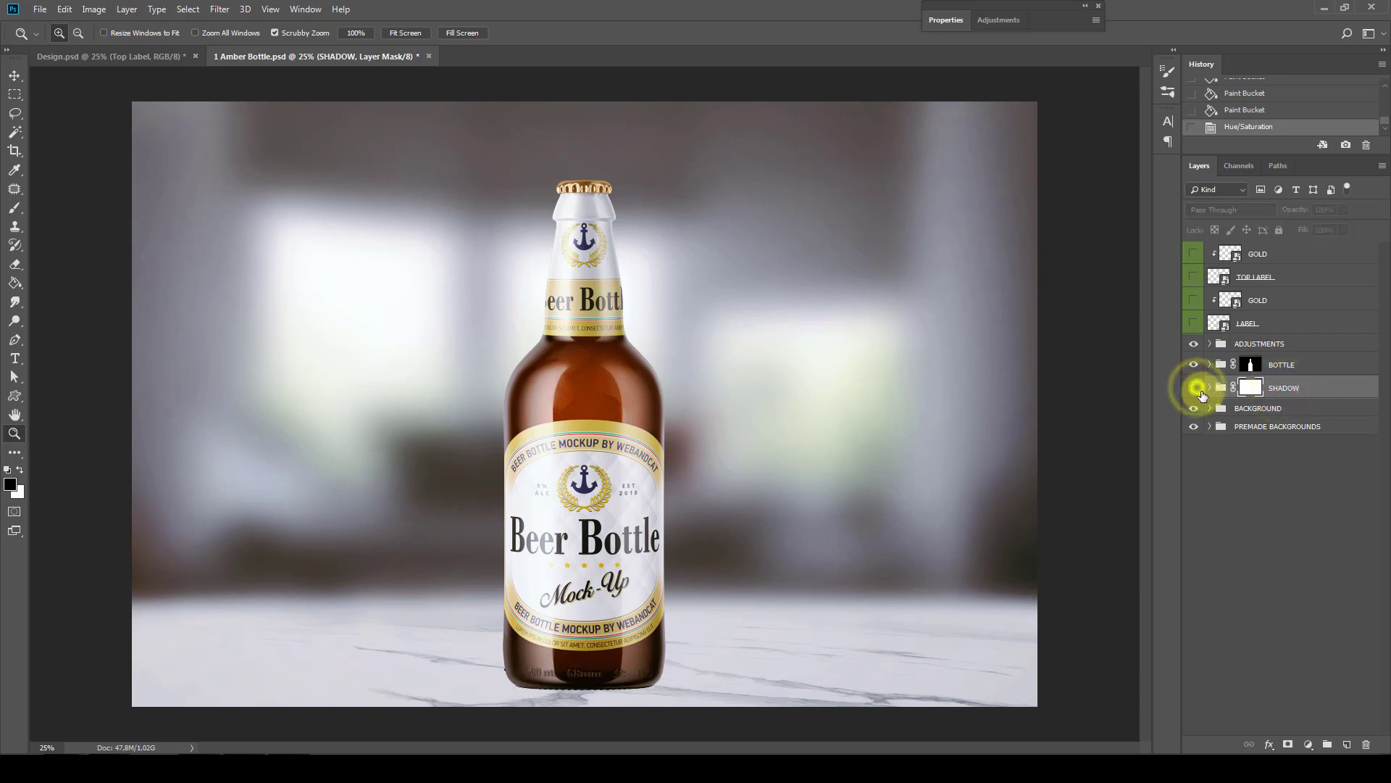
{"action": "left_click", "coordinate": [1194, 388]}
Set the upper BACKGROUND Curves to Input 67, Output 53, then select FLOOR
{"action": "left_click", "coordinate": [1242, 410]}
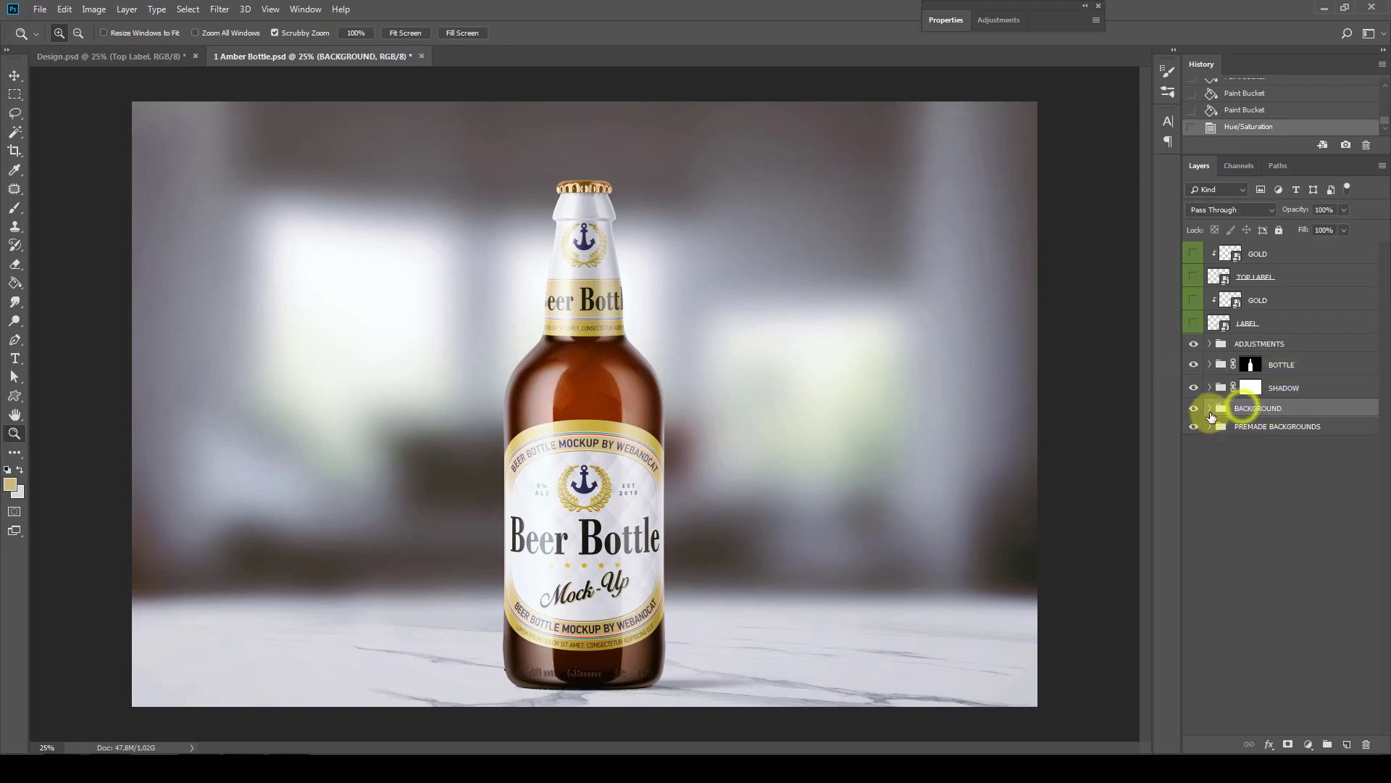
{"action": "double_click", "coordinate": [1242, 432]}
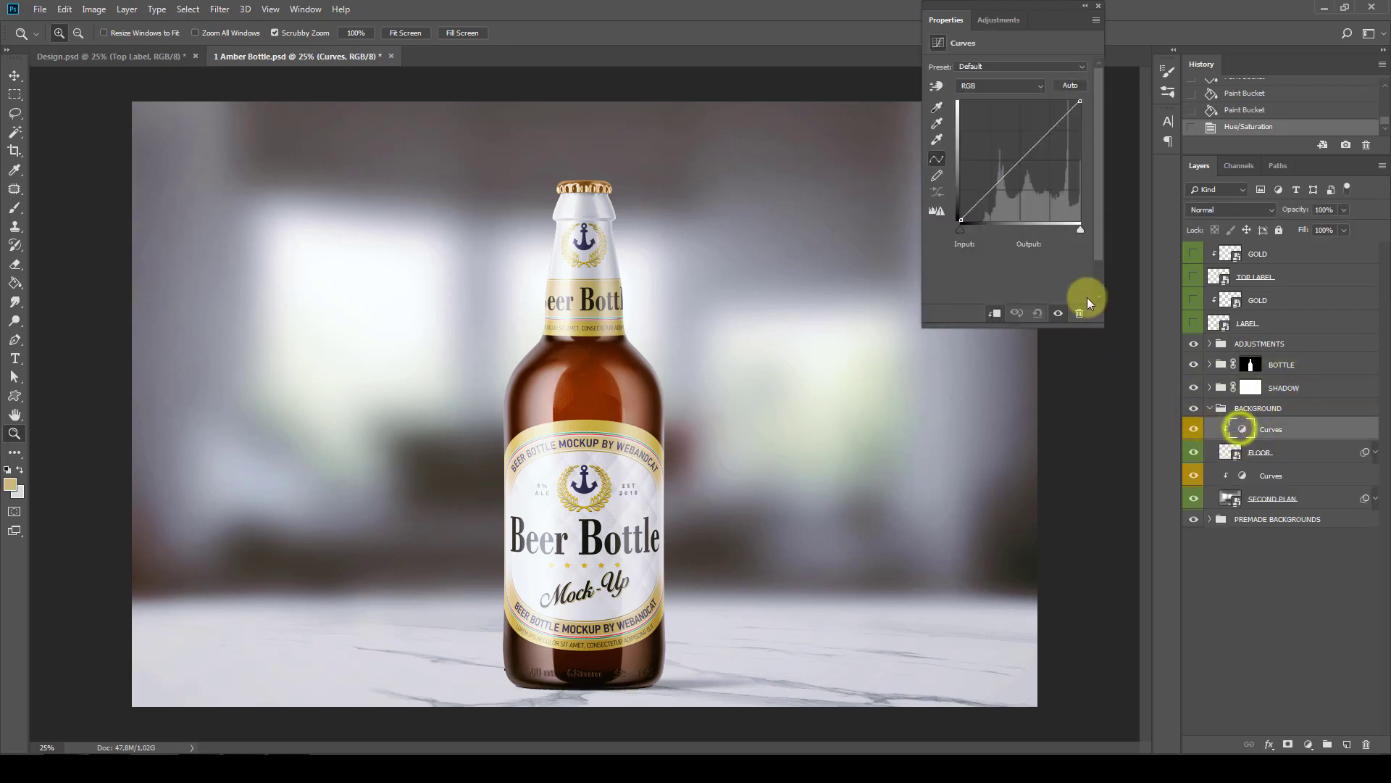
{"action": "mouse_move", "coordinate": [987, 194]}
{"action": "left_mouse_down"}
{"action": "mouse_move", "coordinate": [982, 180]}
{"action": "mouse_move", "coordinate": [992, 195]}
{"action": "left_mouse_up"}
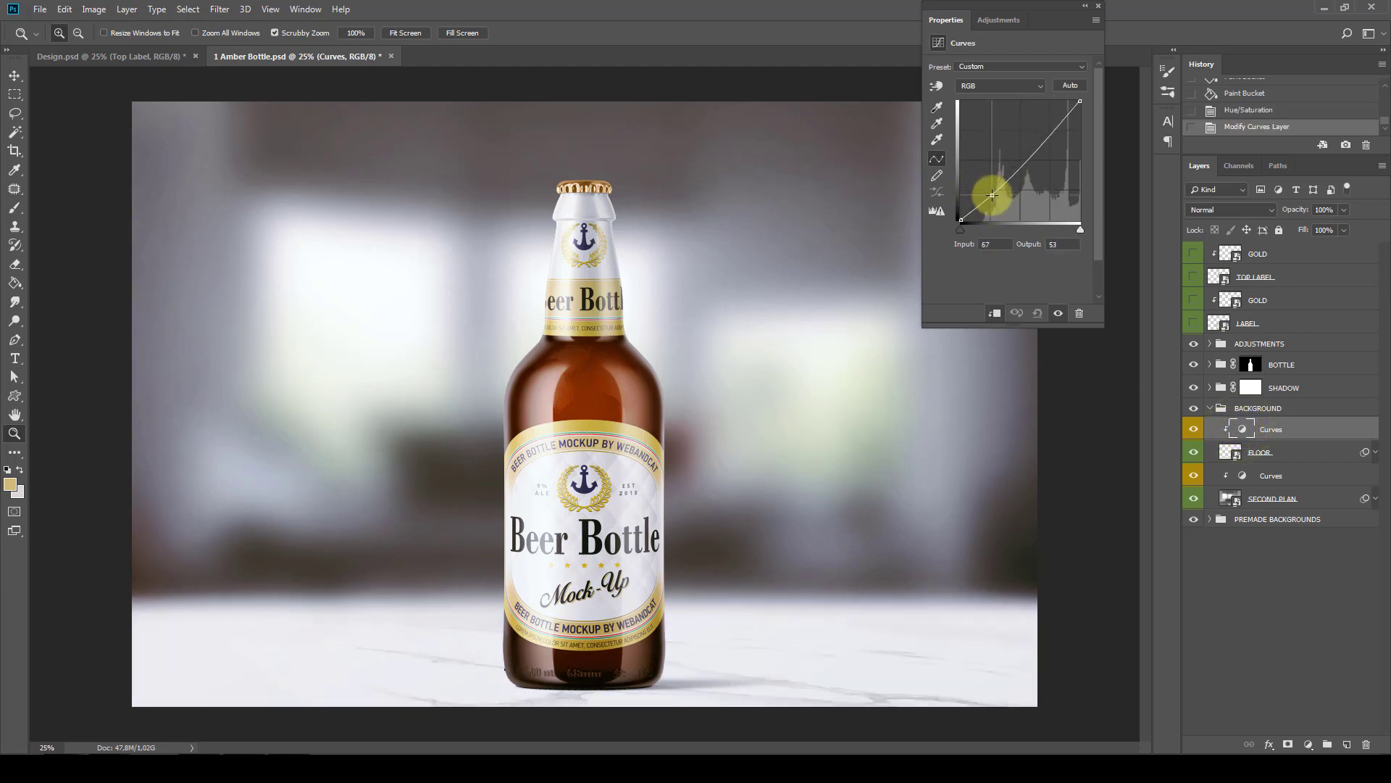
{"action": "double_click", "coordinate": [1071, 22]}
{"action": "left_click", "coordinate": [1278, 452]}
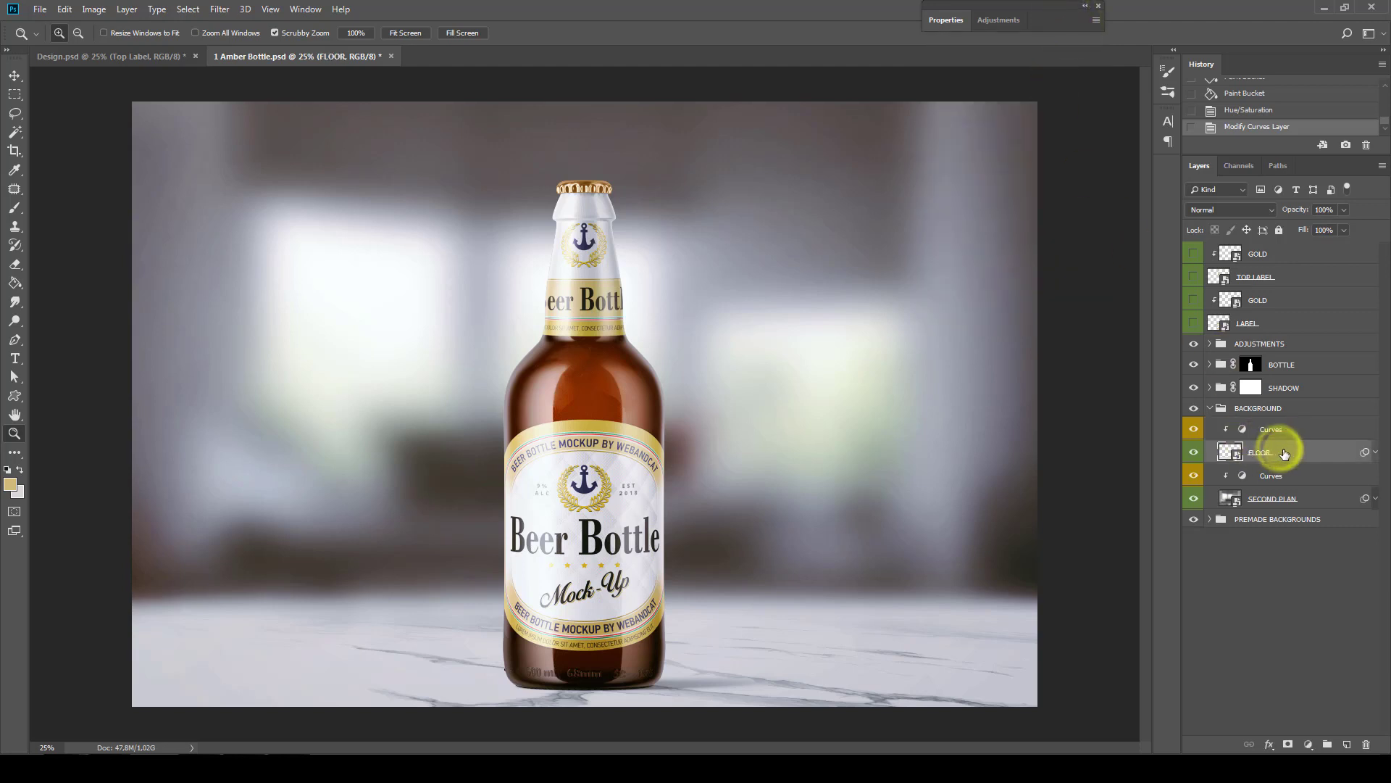
In the FLOOR smart object, leave only the TXT 2 wood plank texture visible and save
{"action": "right_click", "coordinate": [1284, 453]}
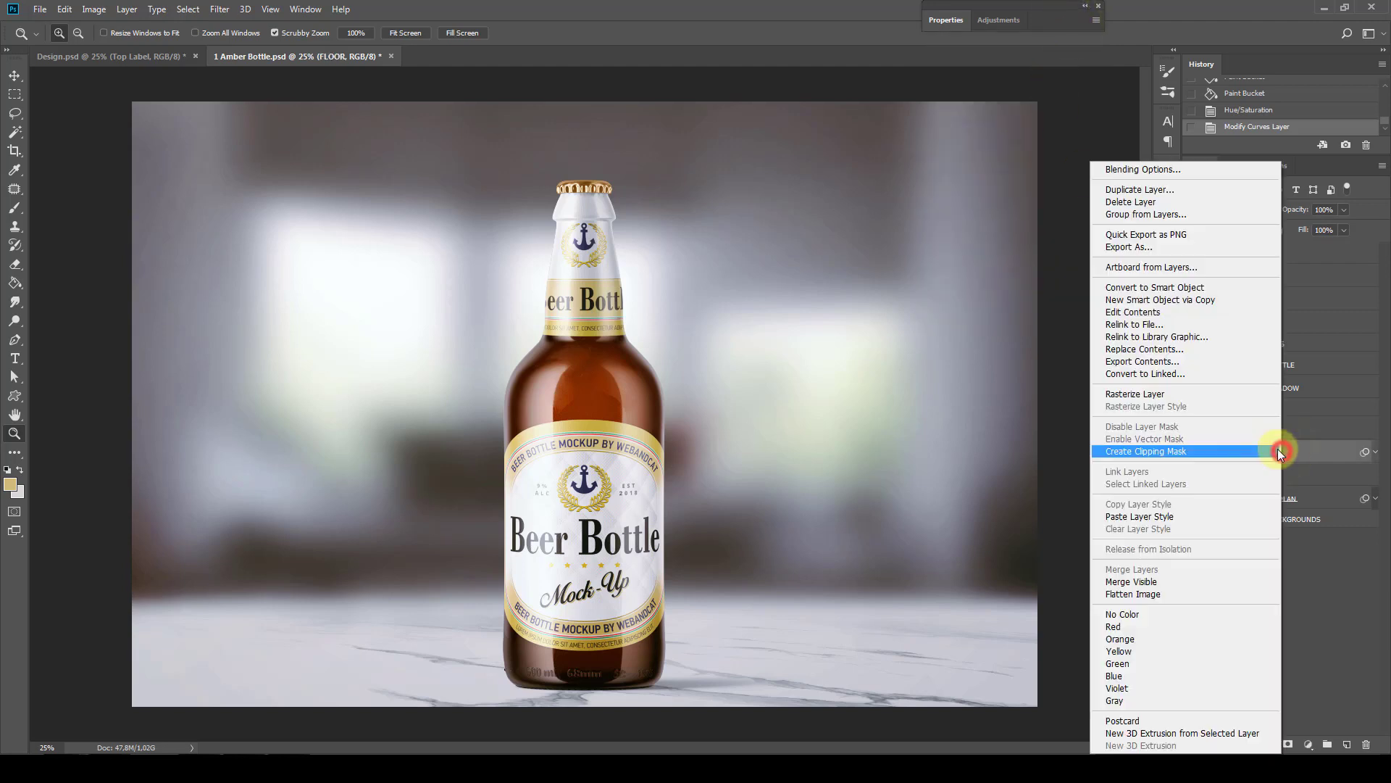
{"action": "left_click", "coordinate": [1133, 313]}
{"action": "left_click", "coordinate": [1193, 405]}
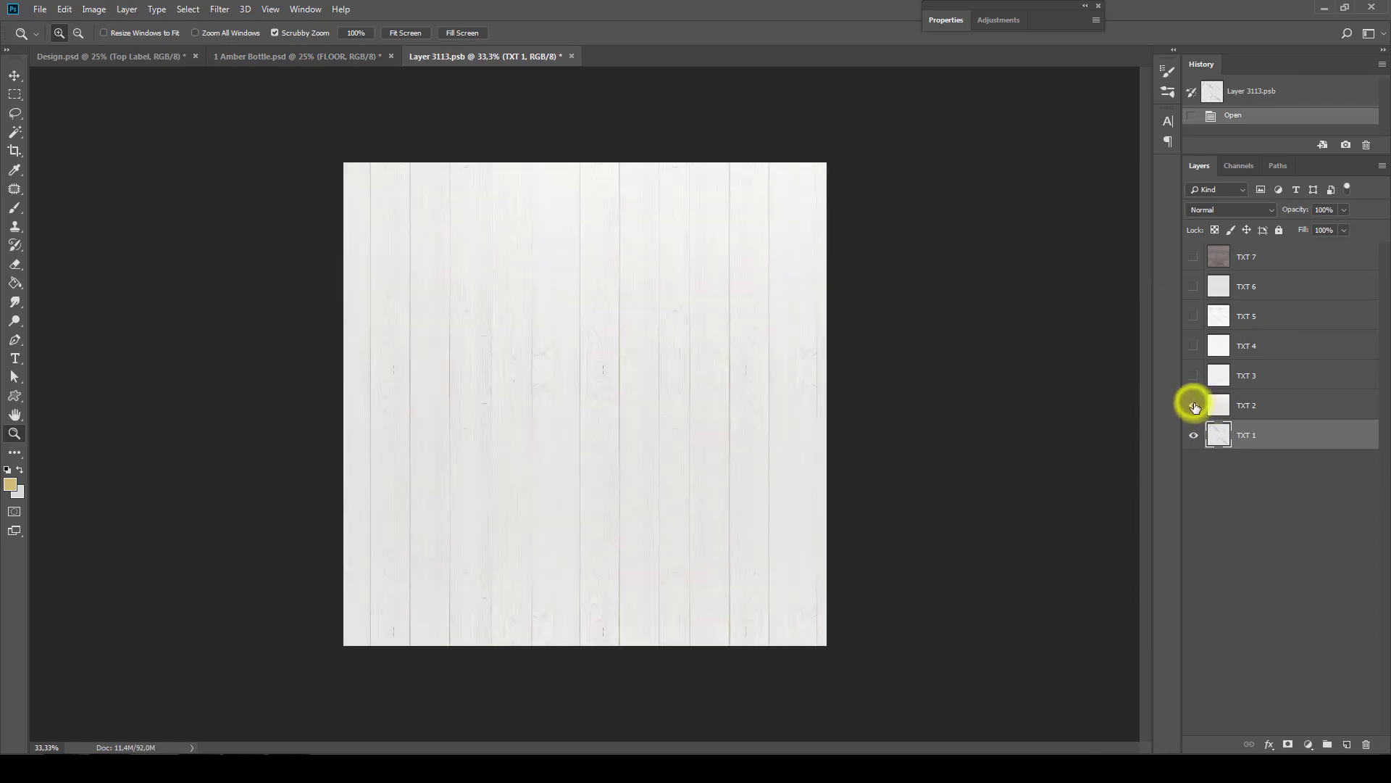
{"action": "left_click", "coordinate": [1194, 375]}
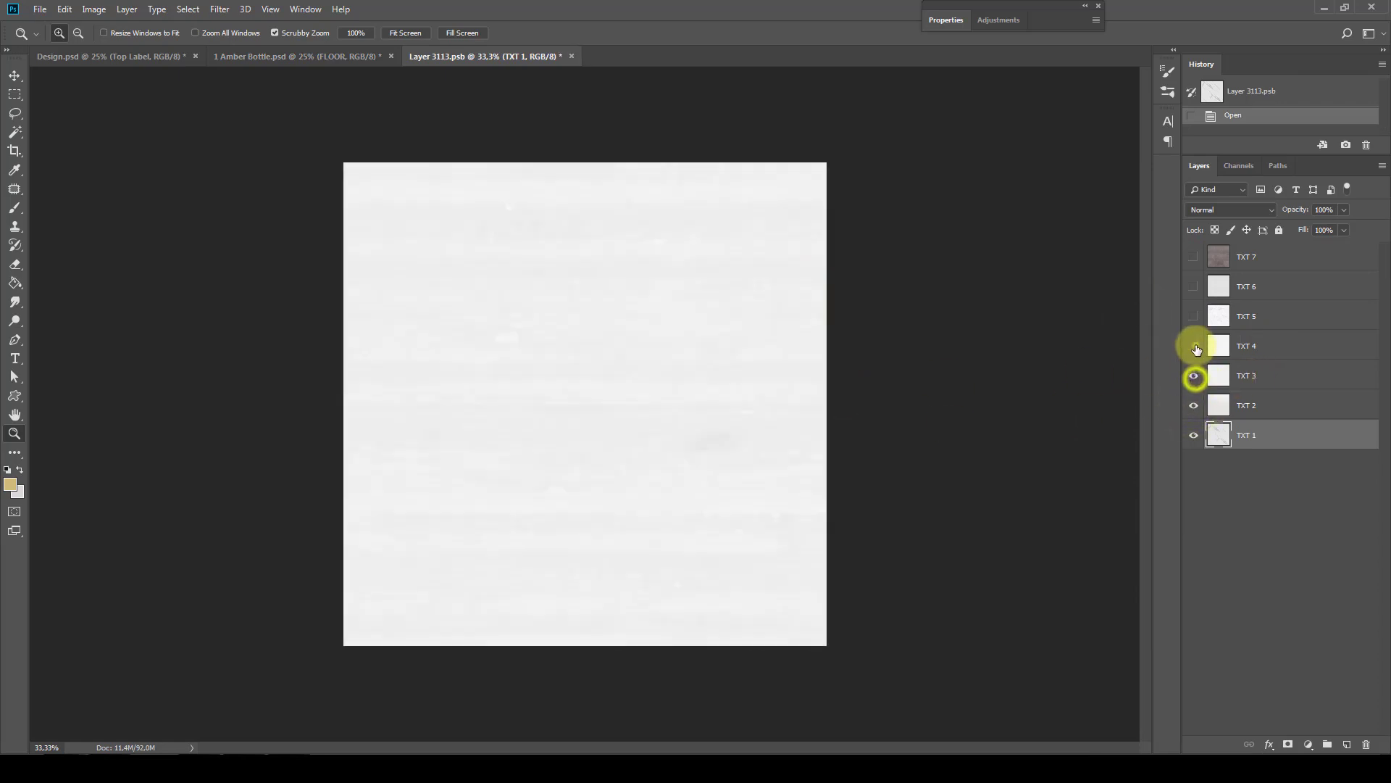
{"action": "left_click", "coordinate": [1193, 345]}
{"action": "left_click", "coordinate": [1193, 316]}
{"action": "left_click", "coordinate": [1193, 257]}
{"action": "left_click", "coordinate": [1193, 287]}
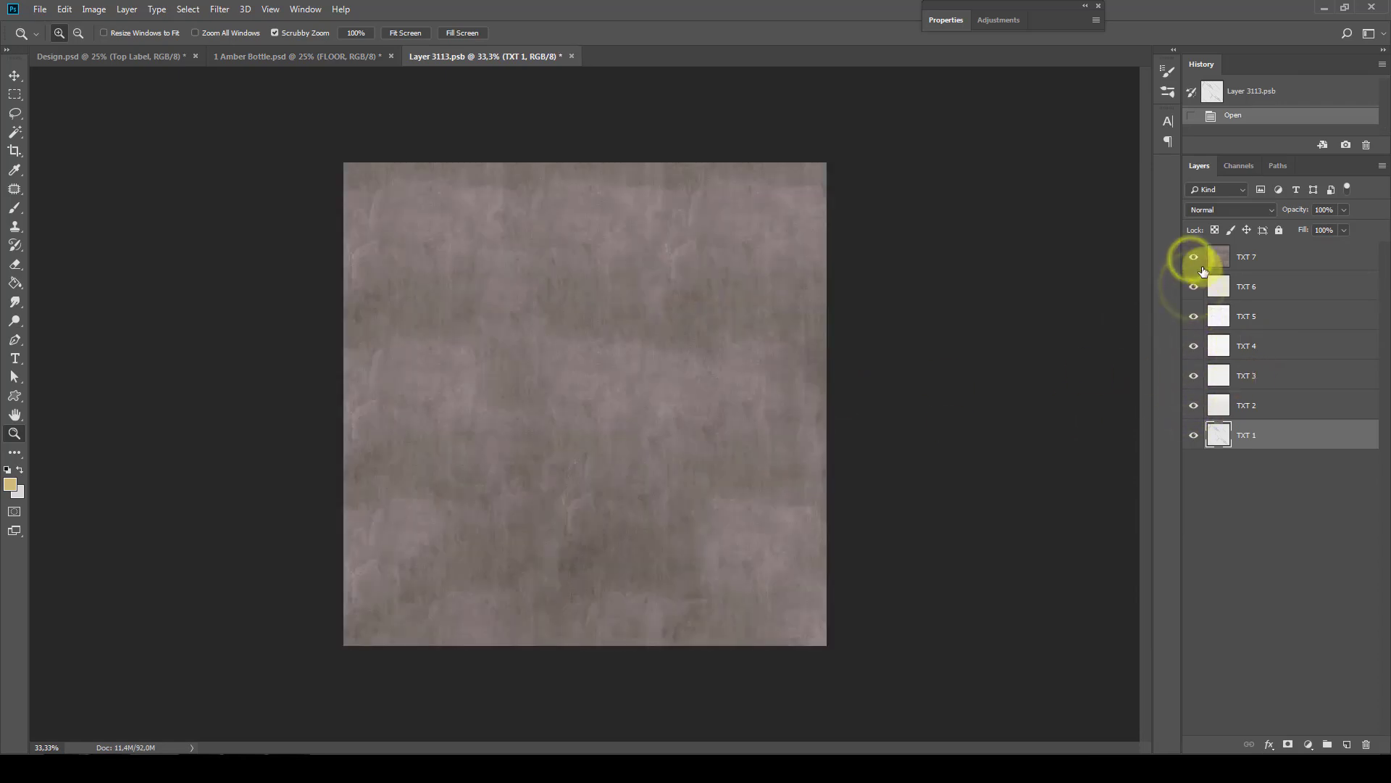
{"action": "left_click", "coordinate": [1193, 316]}
{"action": "left_click", "coordinate": [1194, 346]}
{"action": "left_click", "coordinate": [1193, 375]}
{"action": "left_click", "coordinate": [1194, 257]}
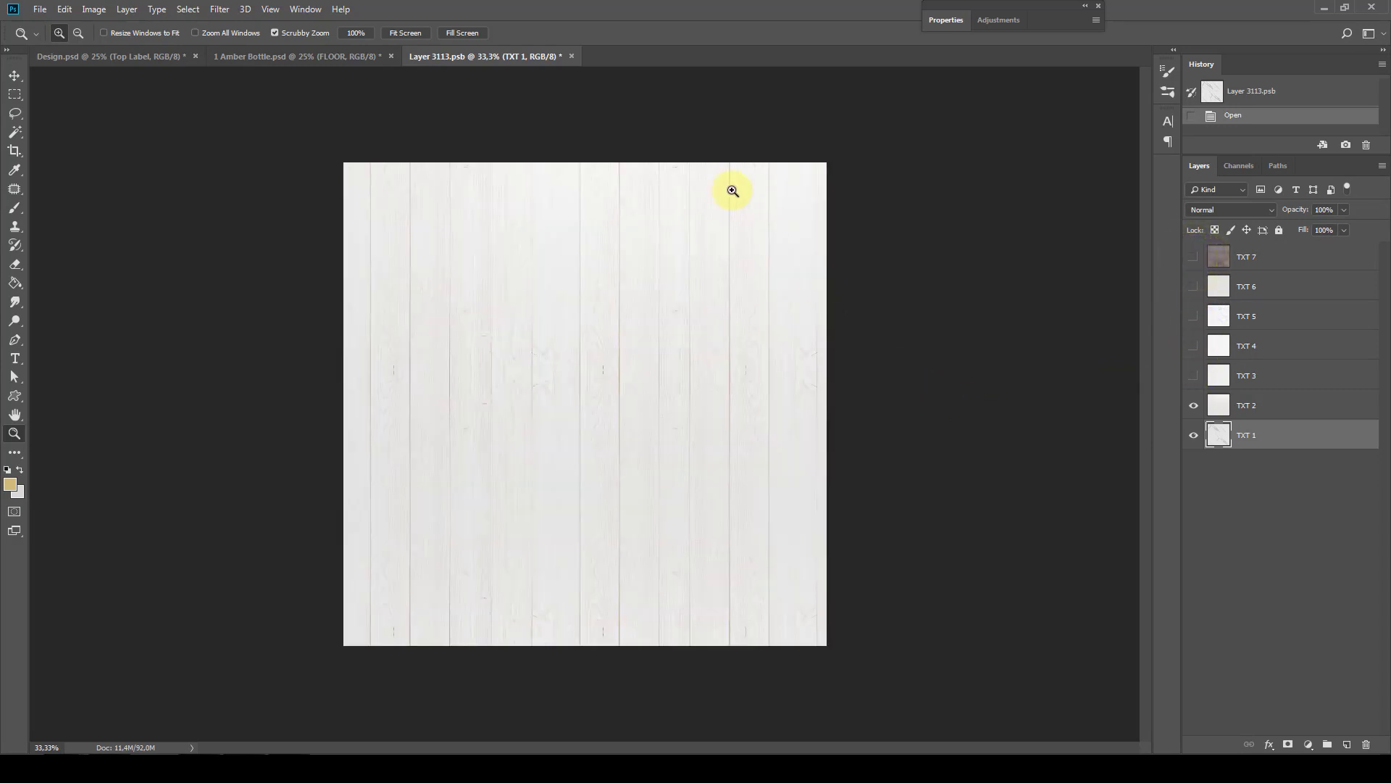
{"action": "left_click", "coordinate": [571, 56]}
{"action": "left_click", "coordinate": [647, 290]}
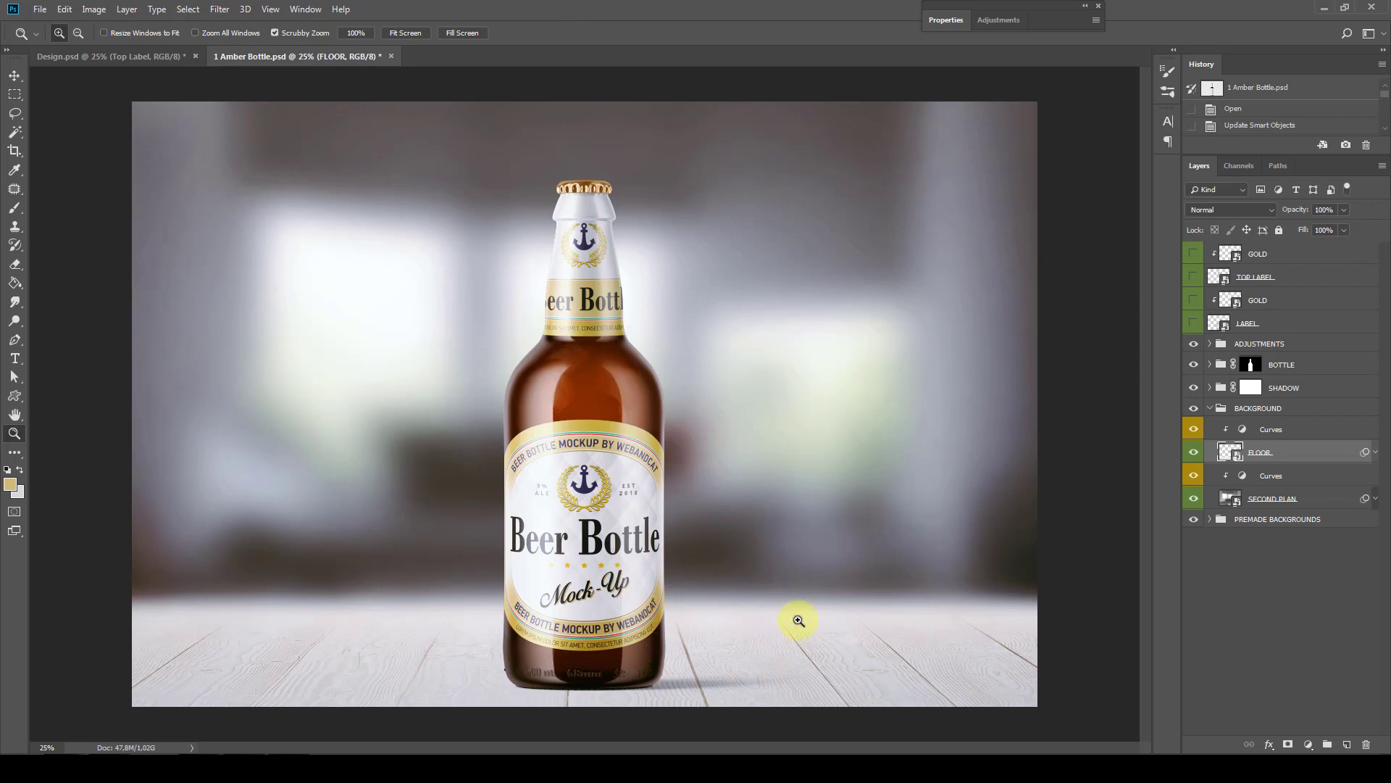
Bend the FLOOR Curves midtones down to about Input 123, Output 101
{"action": "double_click", "coordinate": [1242, 429]}
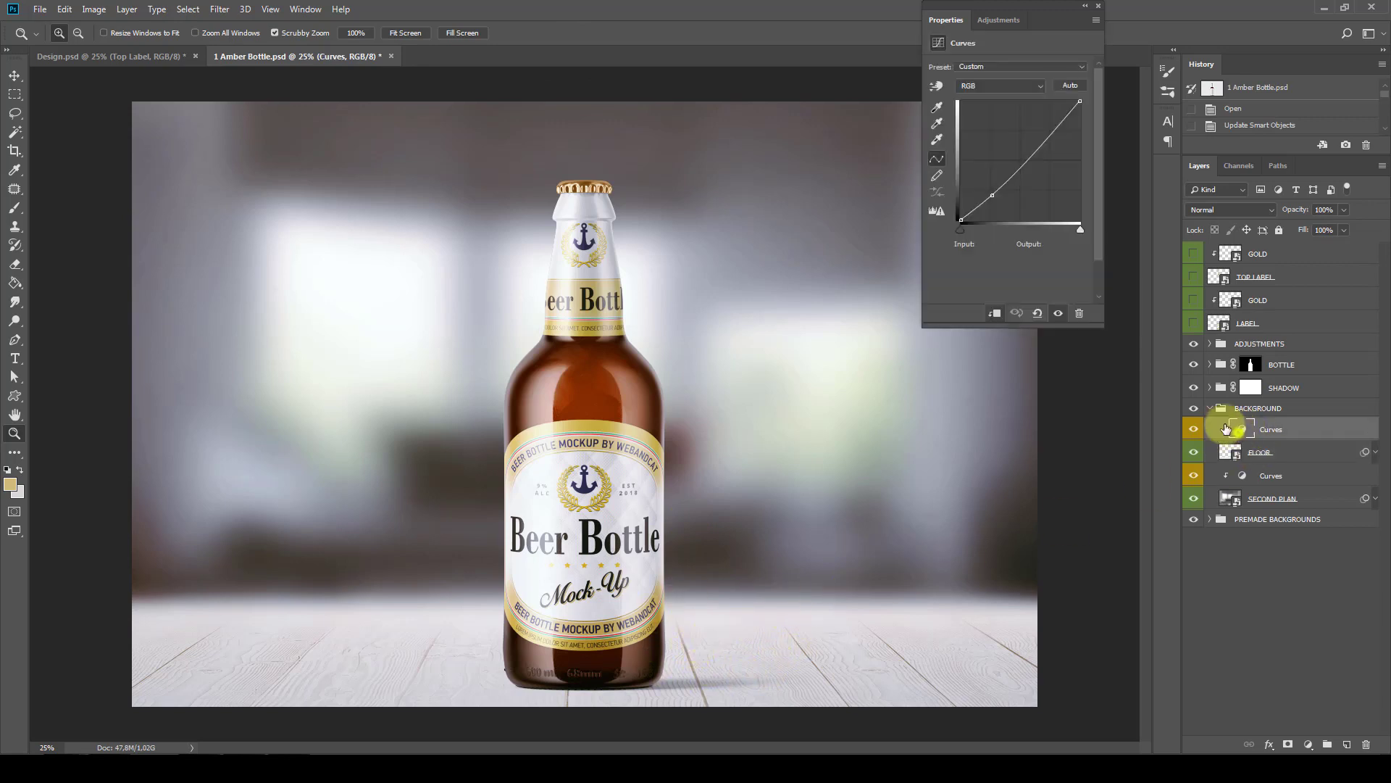
{"action": "mouse_move", "coordinate": [999, 187]}
{"action": "left_mouse_down"}
{"action": "mouse_move", "coordinate": [990, 195]}
{"action": "mouse_move", "coordinate": [1019, 176]}
{"action": "left_mouse_up"}
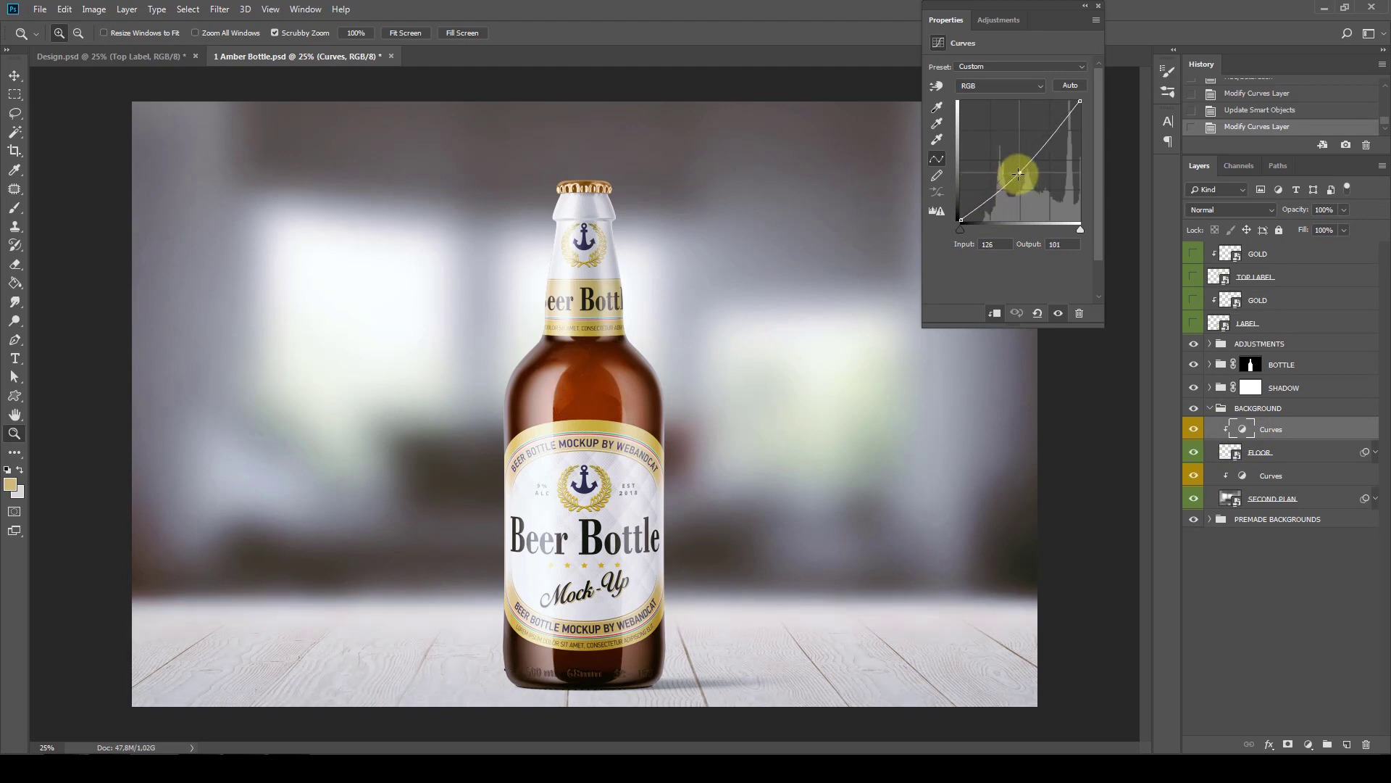
{"action": "double_click", "coordinate": [1058, 22]}
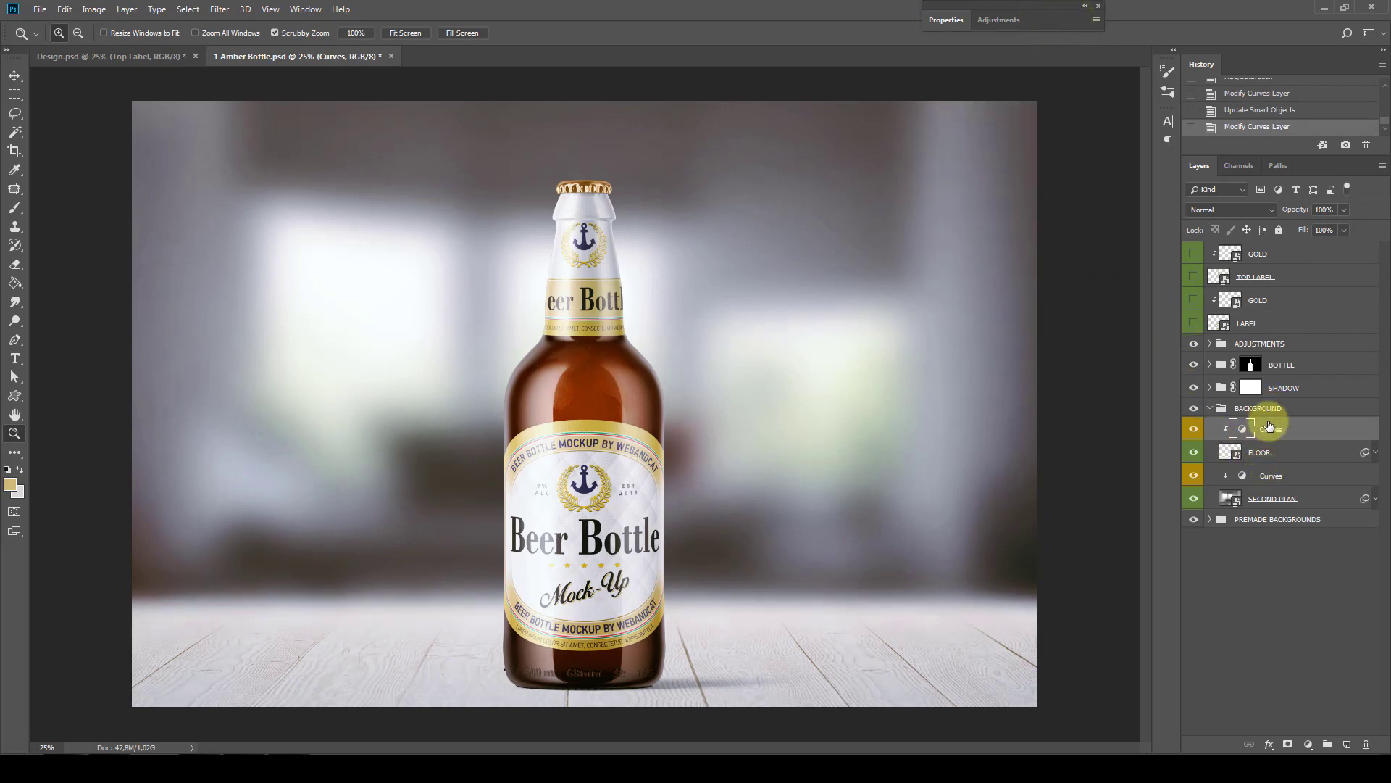
{"action": "left_click", "coordinate": [1259, 475]}
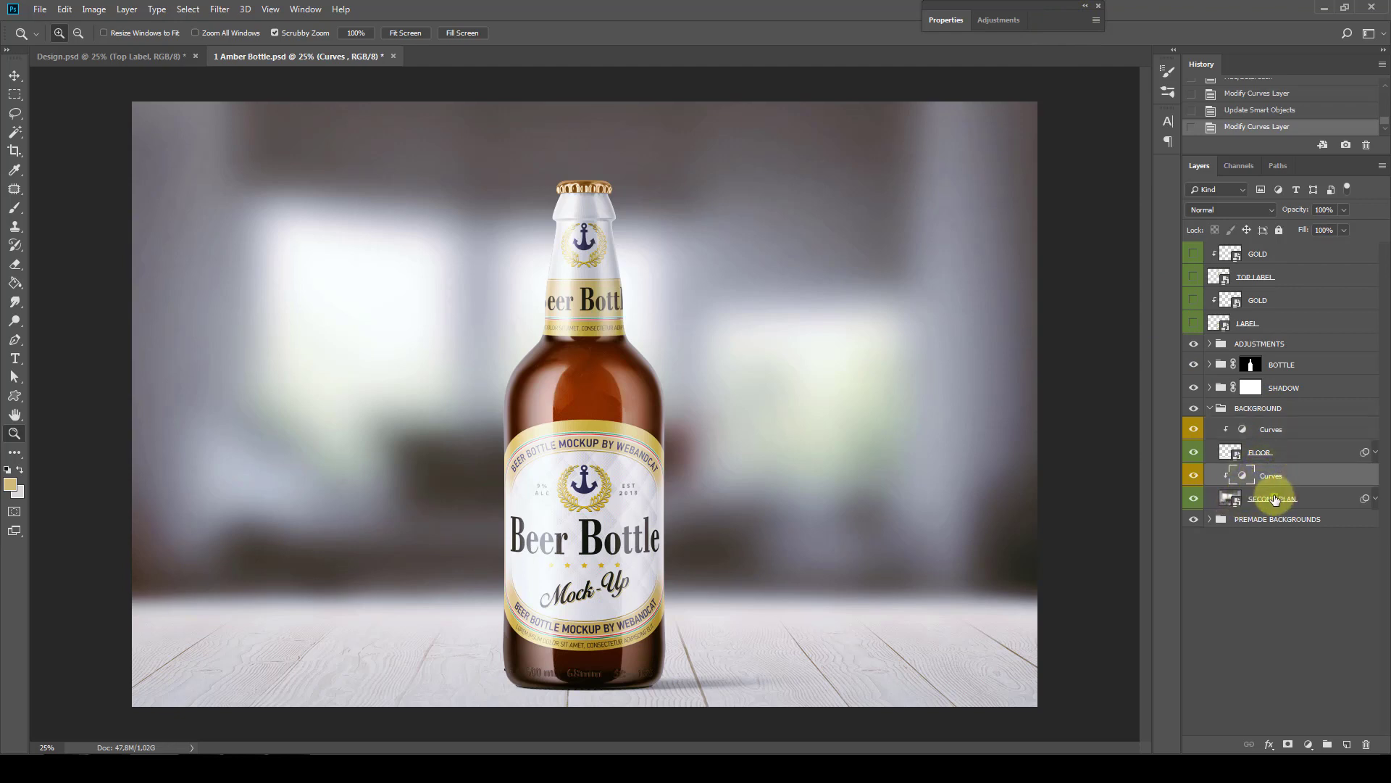
Turn on SECOND PLAN IMAGE 4 inside the SECOND PLAN smart object and save it
{"action": "right_click", "coordinate": [1274, 499]}
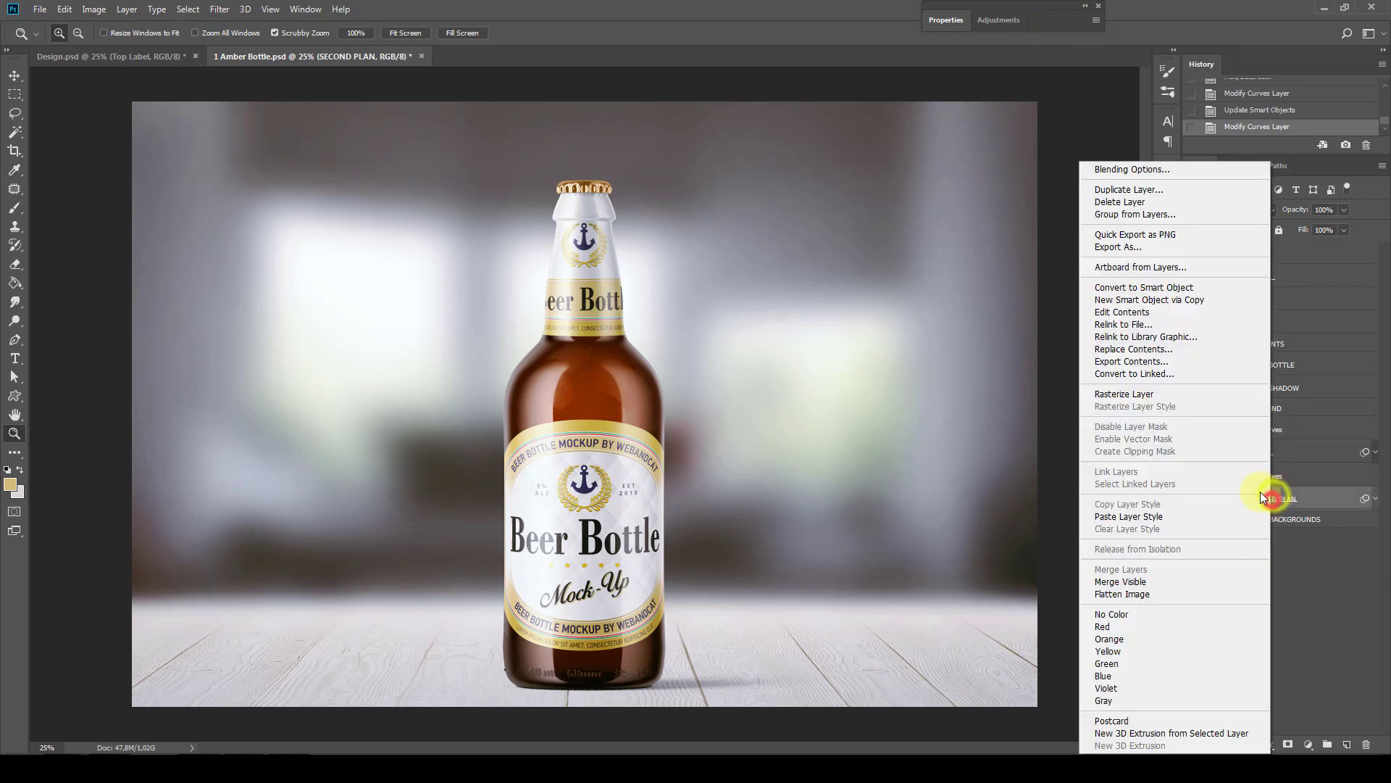
{"action": "left_click", "coordinate": [1125, 313]}
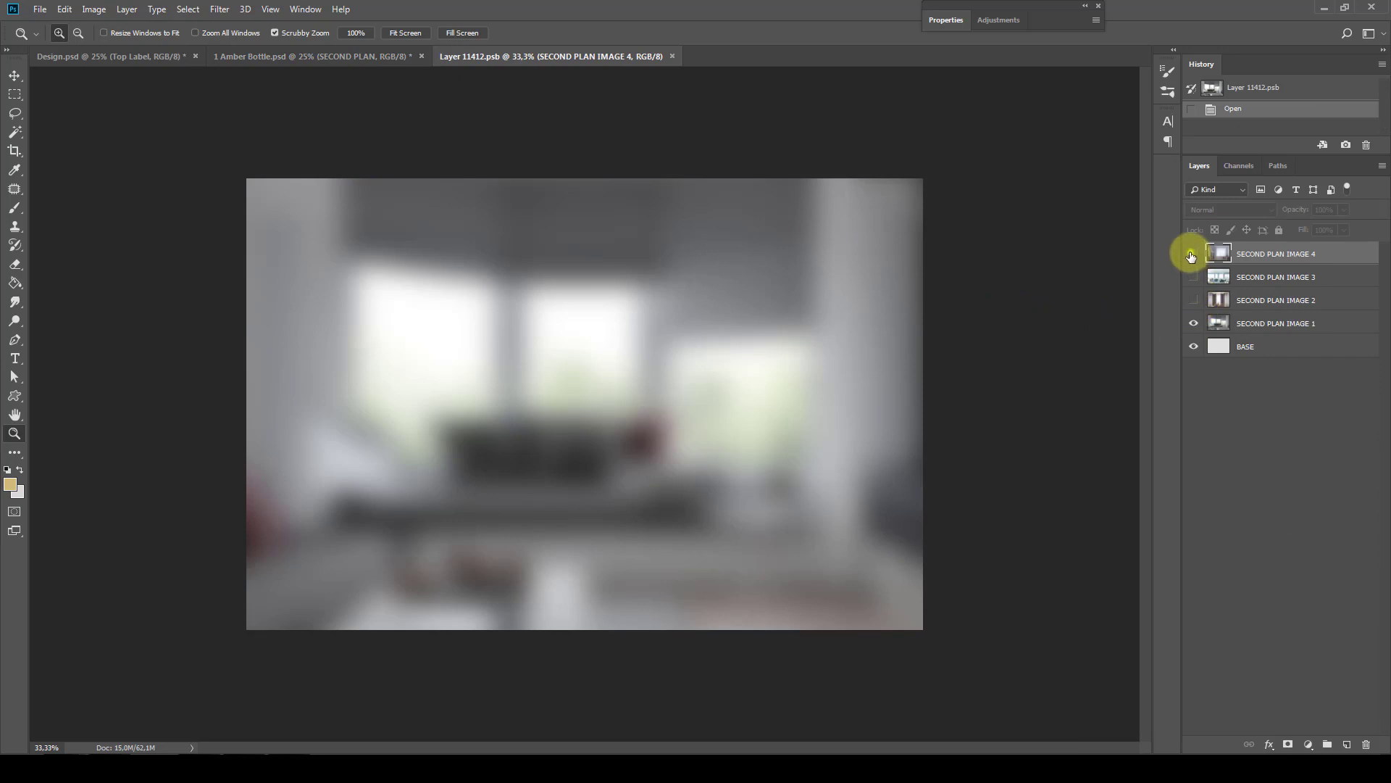
{"action": "left_click", "coordinate": [1192, 254]}
{"action": "left_click", "coordinate": [678, 55]}
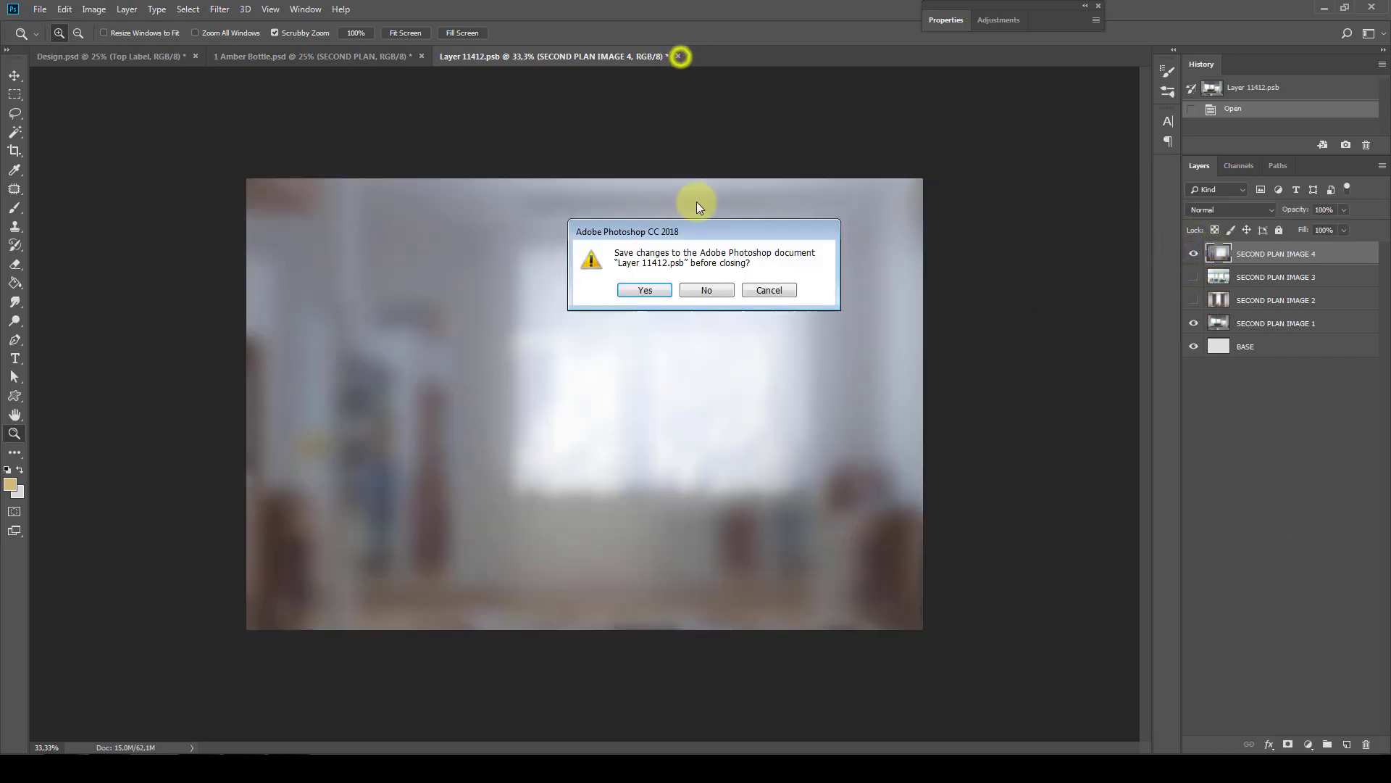
{"action": "left_click", "coordinate": [645, 291]}
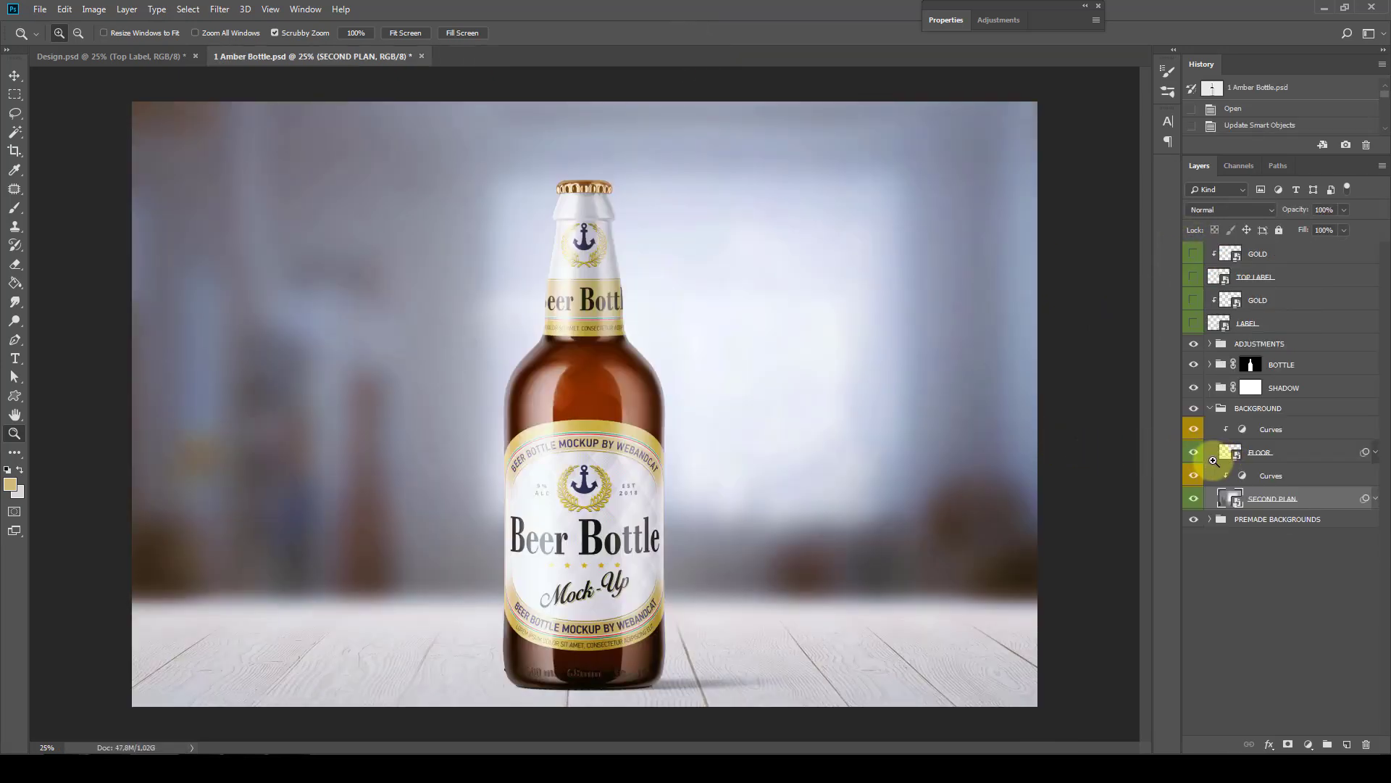
Darken the room Curves' RGB midtones and adjust its Red and Blue channel curves
{"action": "double_click", "coordinate": [1243, 478]}
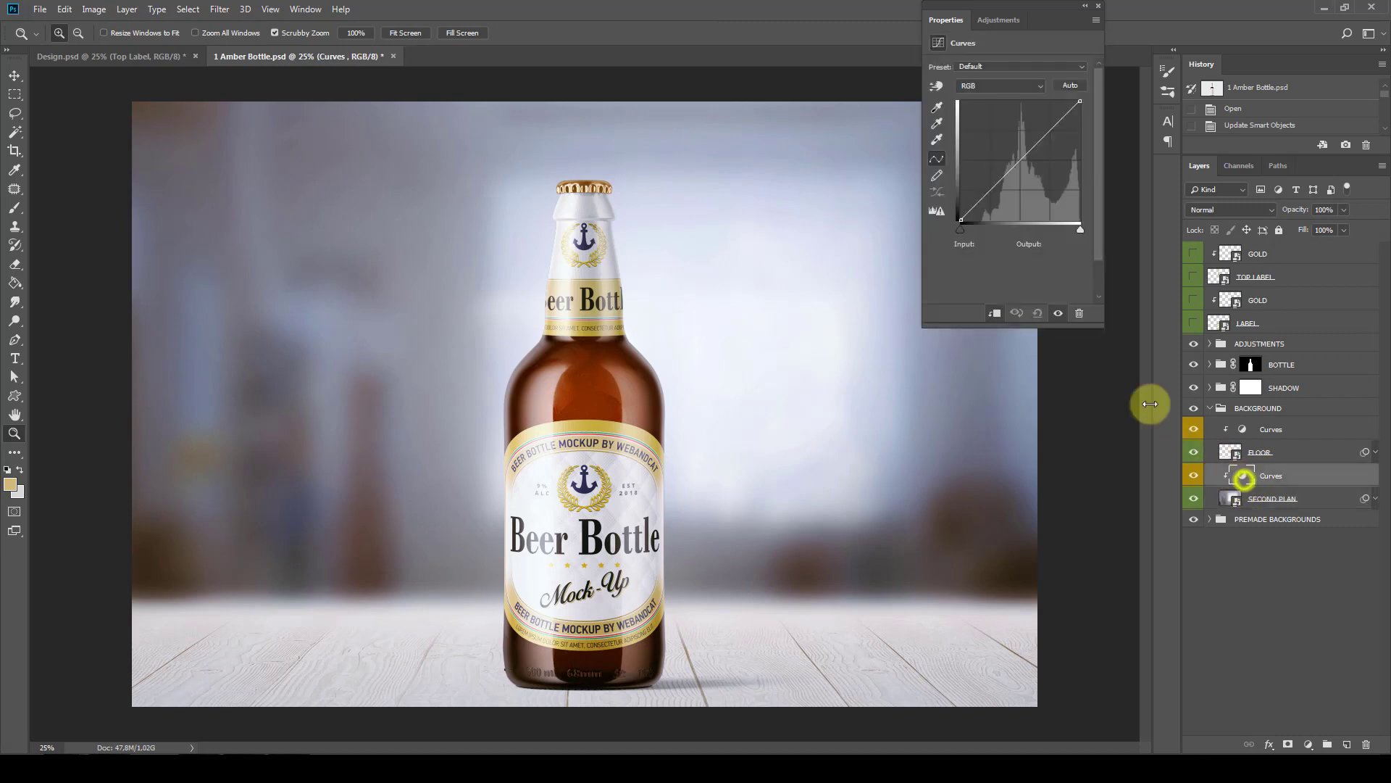
{"action": "left_click_drag", "start_coordinate": [1009, 162], "coordinate": [1013, 179]}
{"action": "left_click", "coordinate": [1027, 82]}
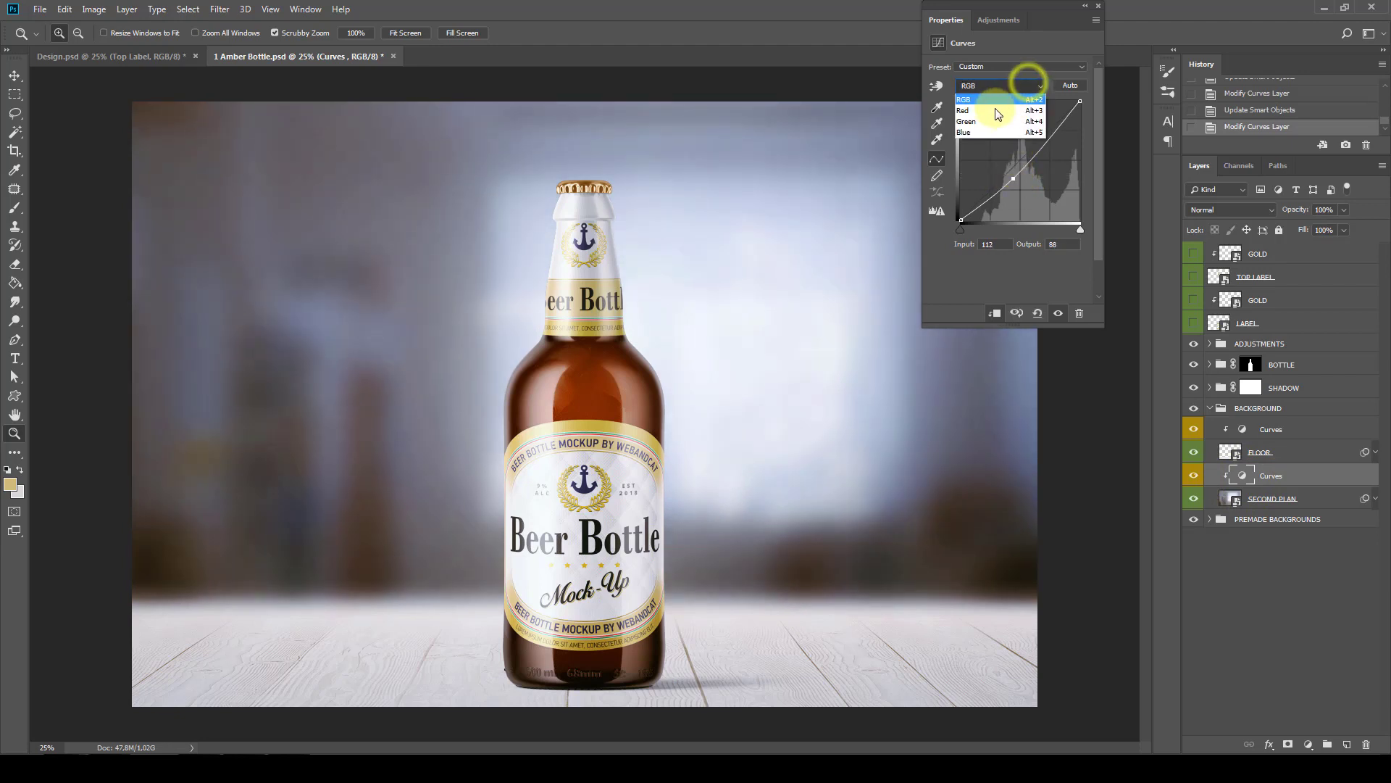
{"action": "left_click", "coordinate": [971, 110]}
{"action": "left_click_drag", "start_coordinate": [1018, 161], "coordinate": [1019, 171]}
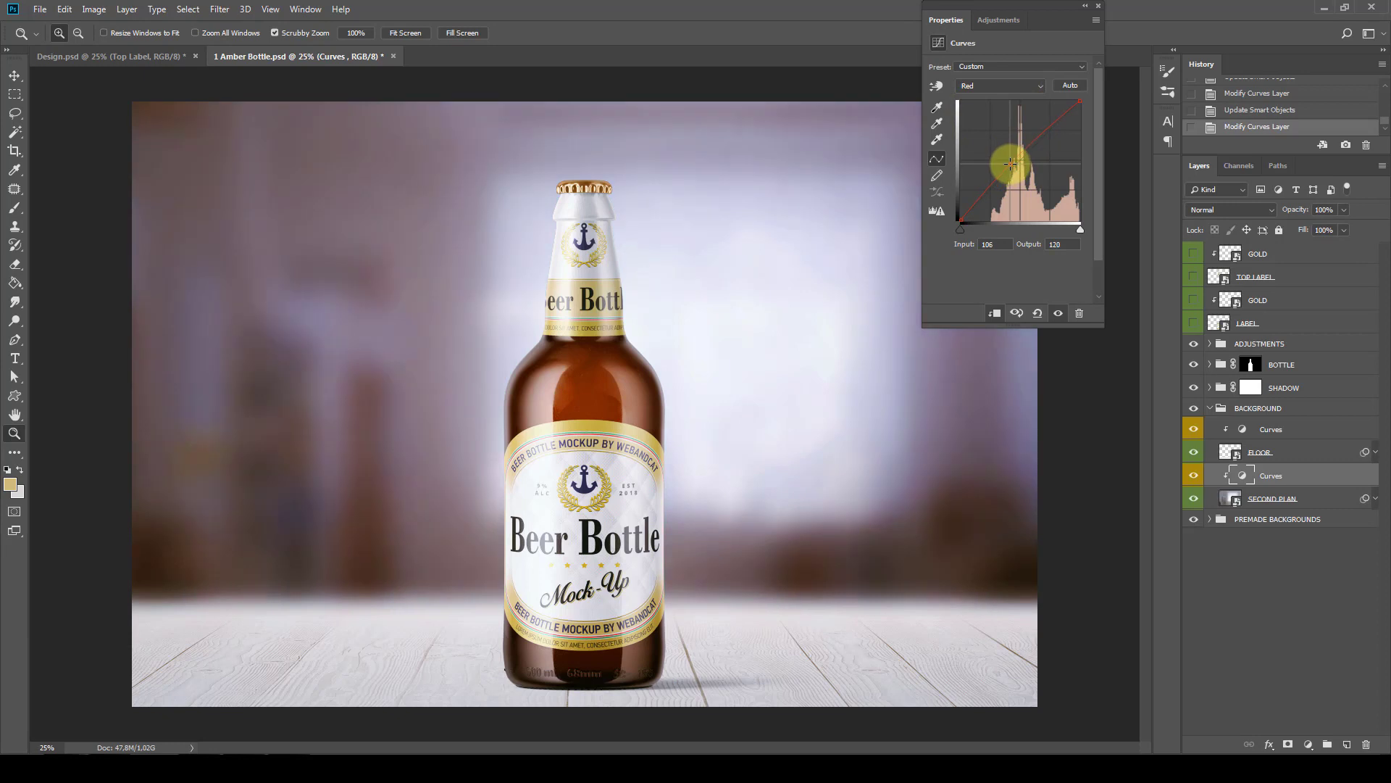
{"action": "left_click", "coordinate": [1002, 87]}
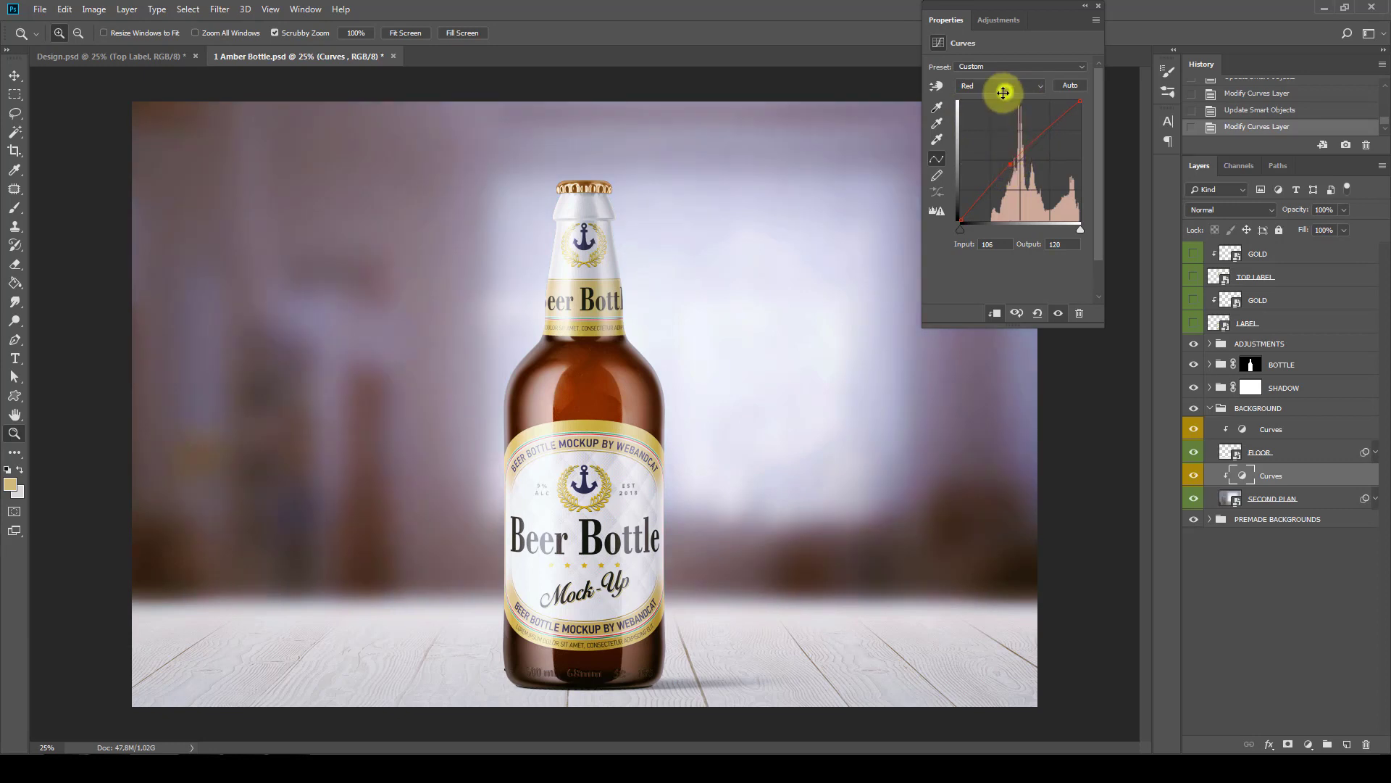
{"action": "left_click", "coordinate": [982, 133]}
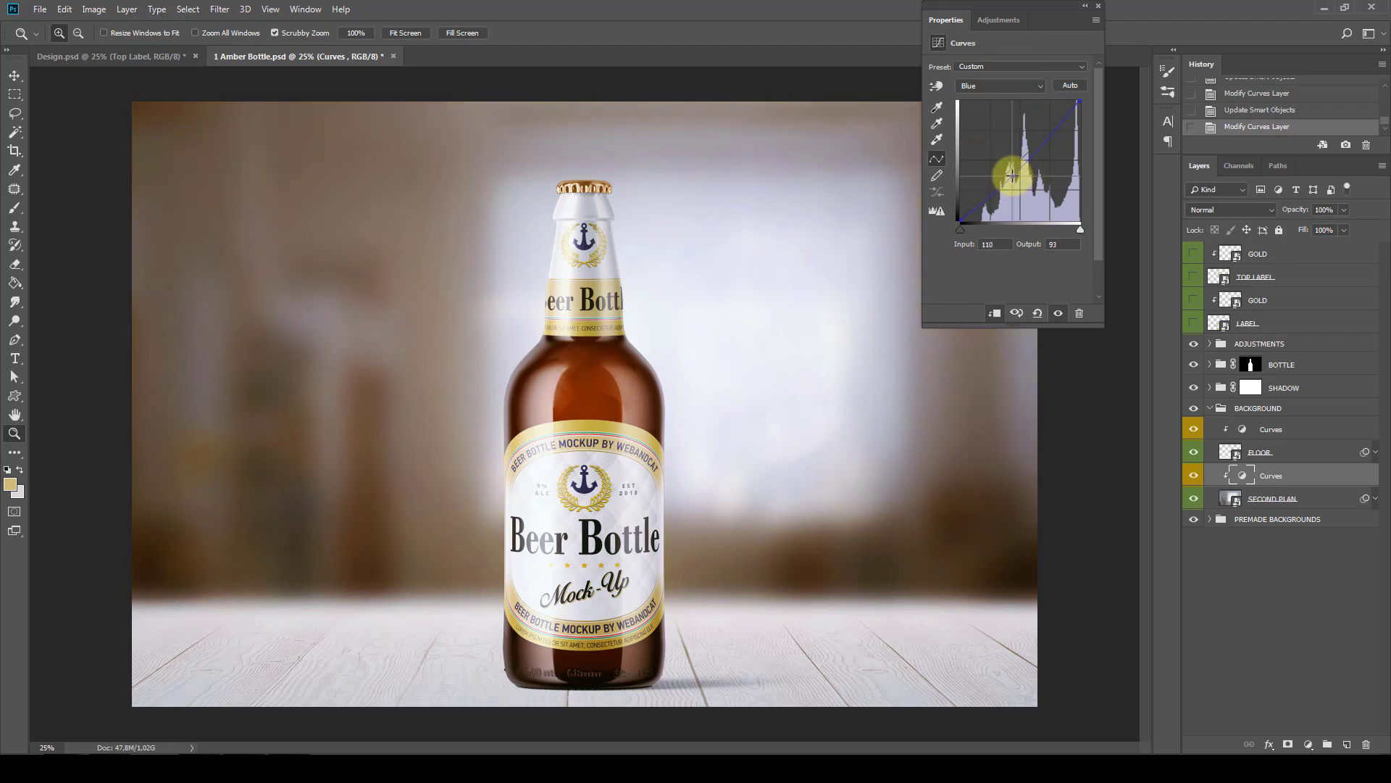
{"action": "double_click", "coordinate": [1043, 37]}
{"action": "left_click", "coordinate": [1242, 407]}
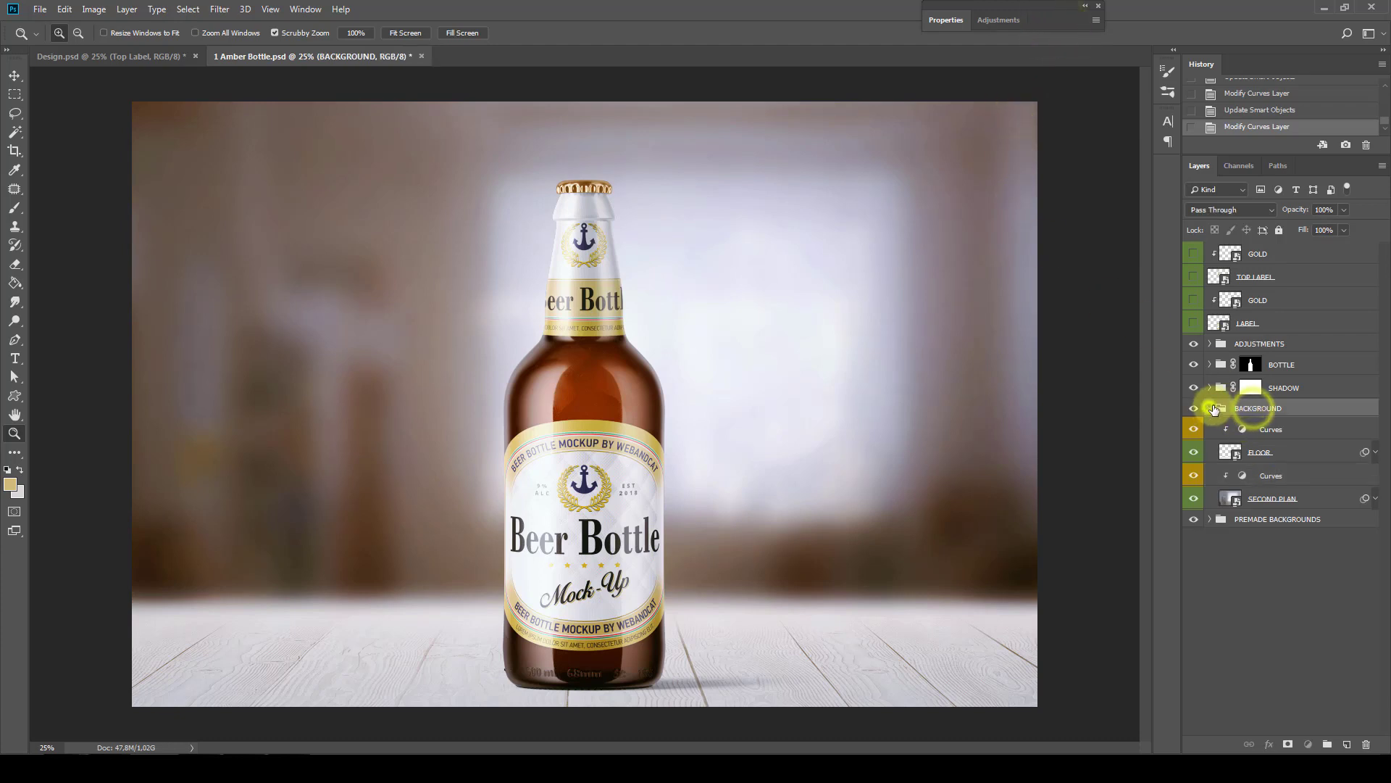
Collapse BACKGROUND and compare the scene with the ADJUSTMENTS group hidden and shown
{"action": "left_click", "coordinate": [1212, 410]}
{"action": "left_click", "coordinate": [1211, 410]}
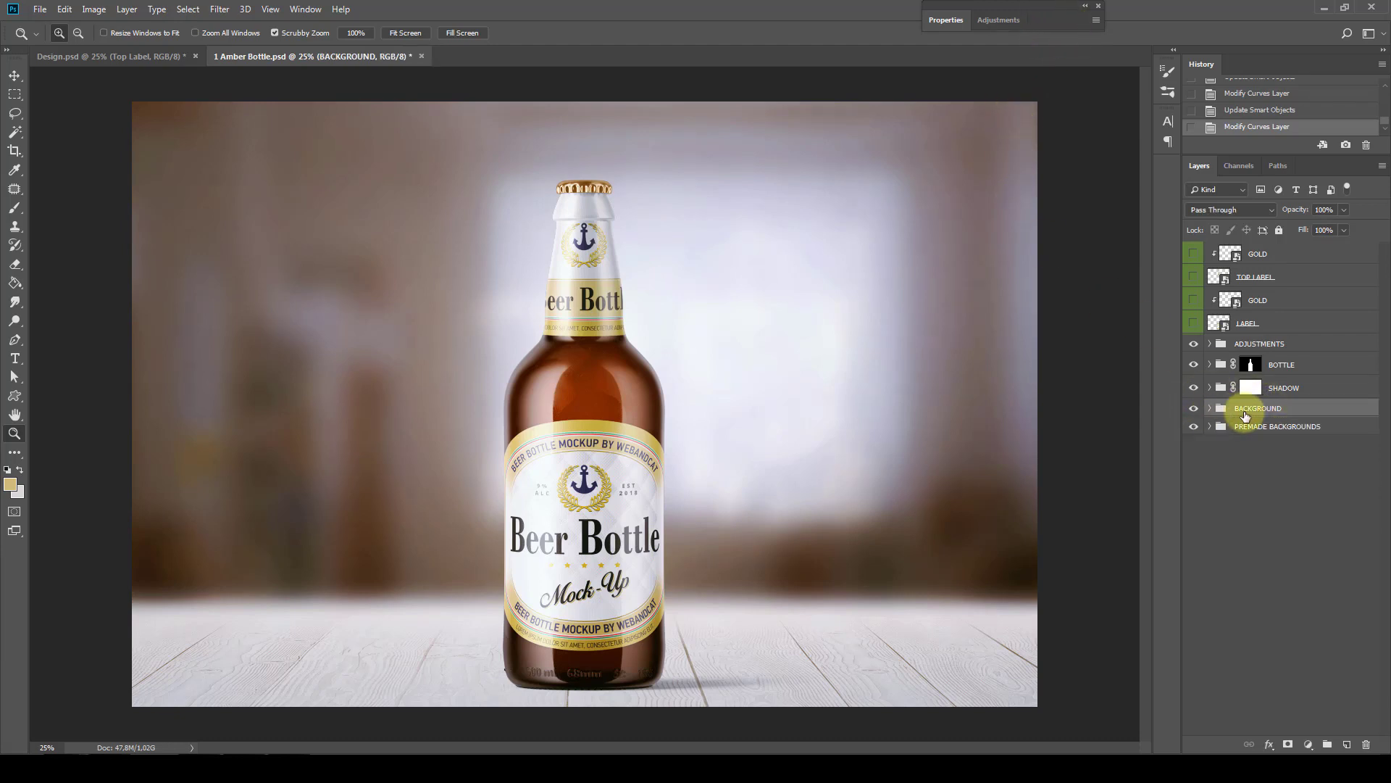
{"action": "left_click", "coordinate": [1267, 345]}
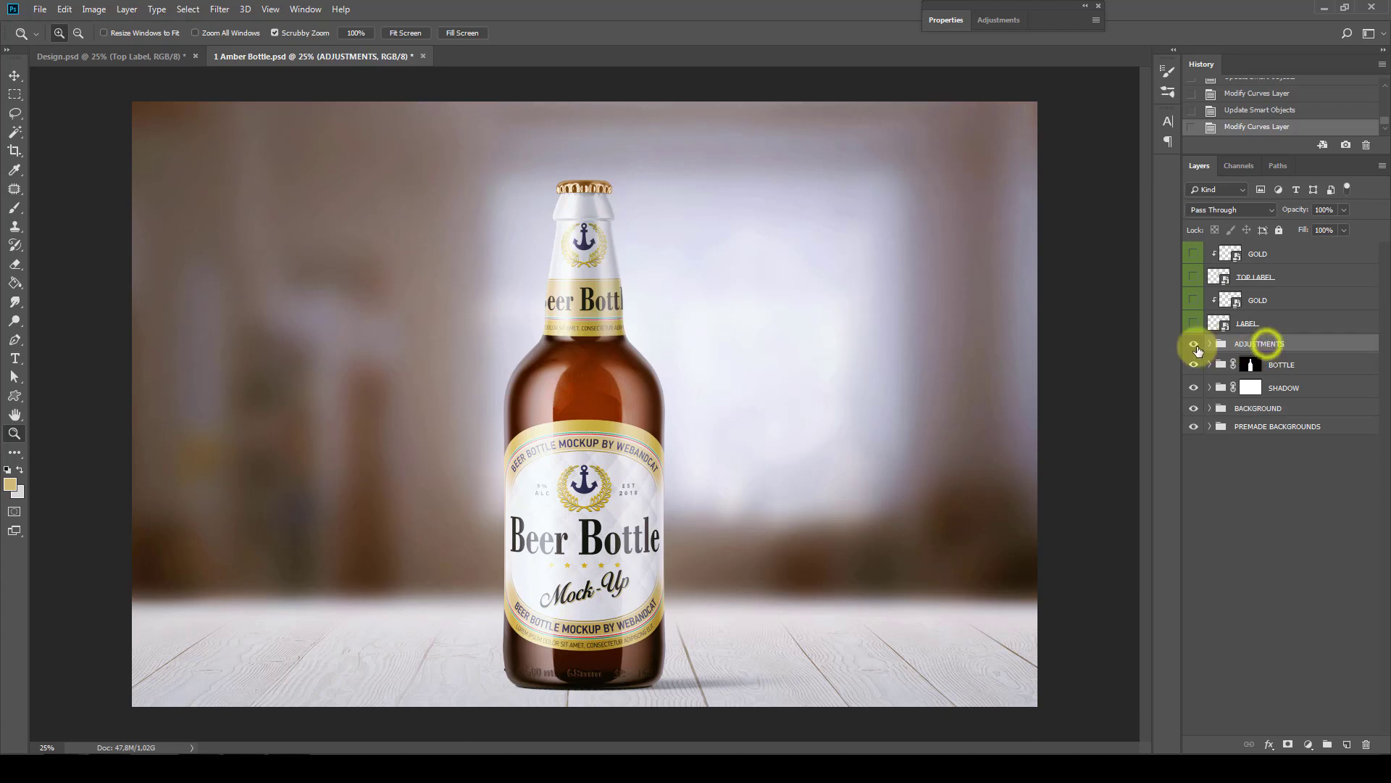
{"action": "left_click", "coordinate": [1193, 345]}
{"action": "left_click", "coordinate": [1194, 346]}
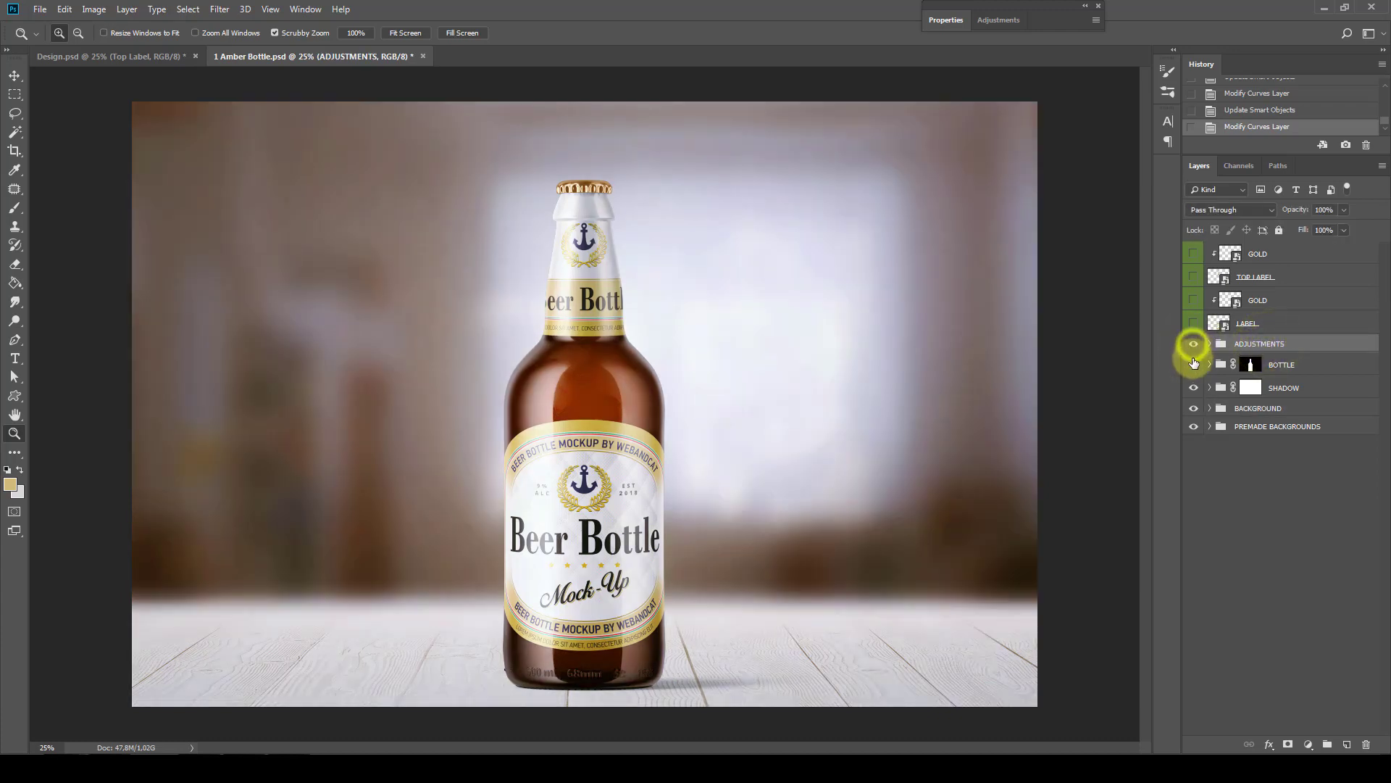
{"action": "left_click", "coordinate": [1193, 346]}
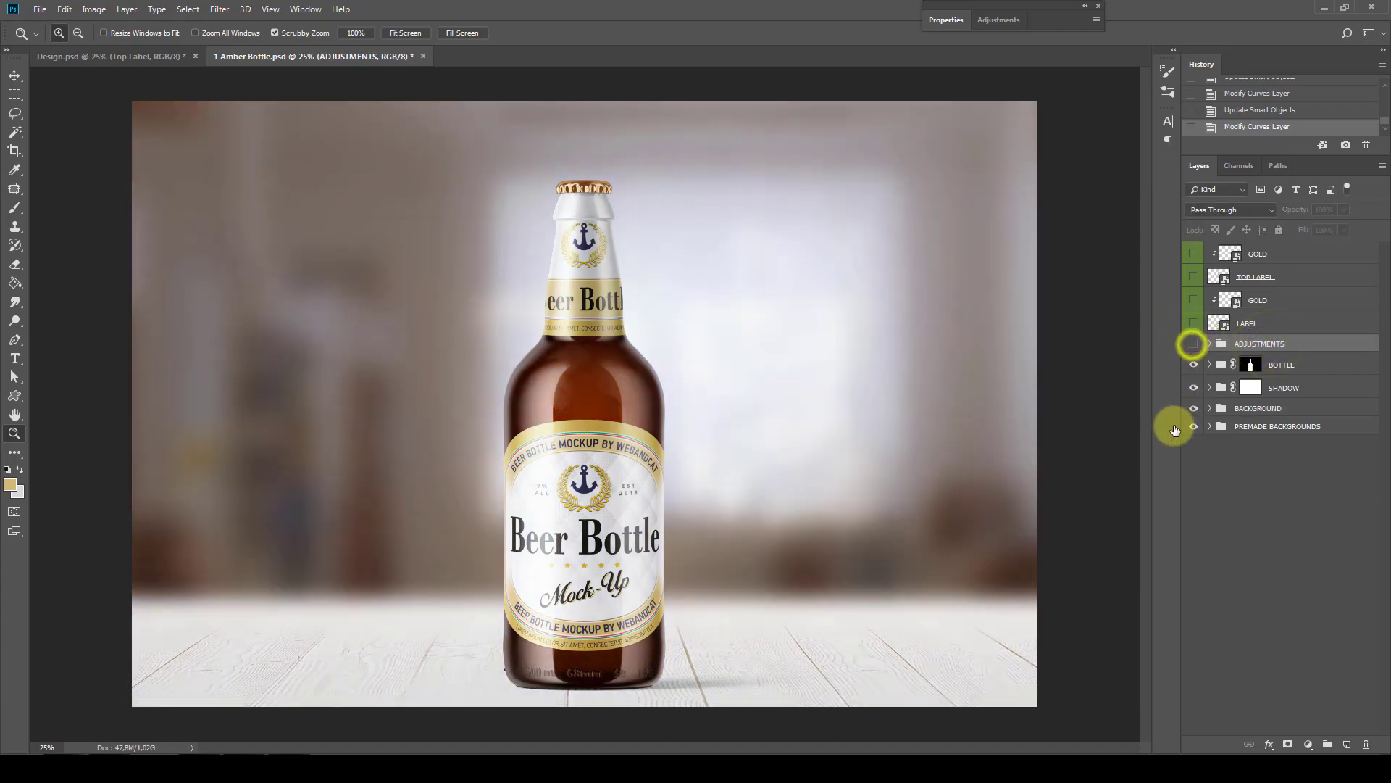
{"action": "left_click", "coordinate": [1195, 346]}
{"action": "left_click", "coordinate": [1214, 347]}
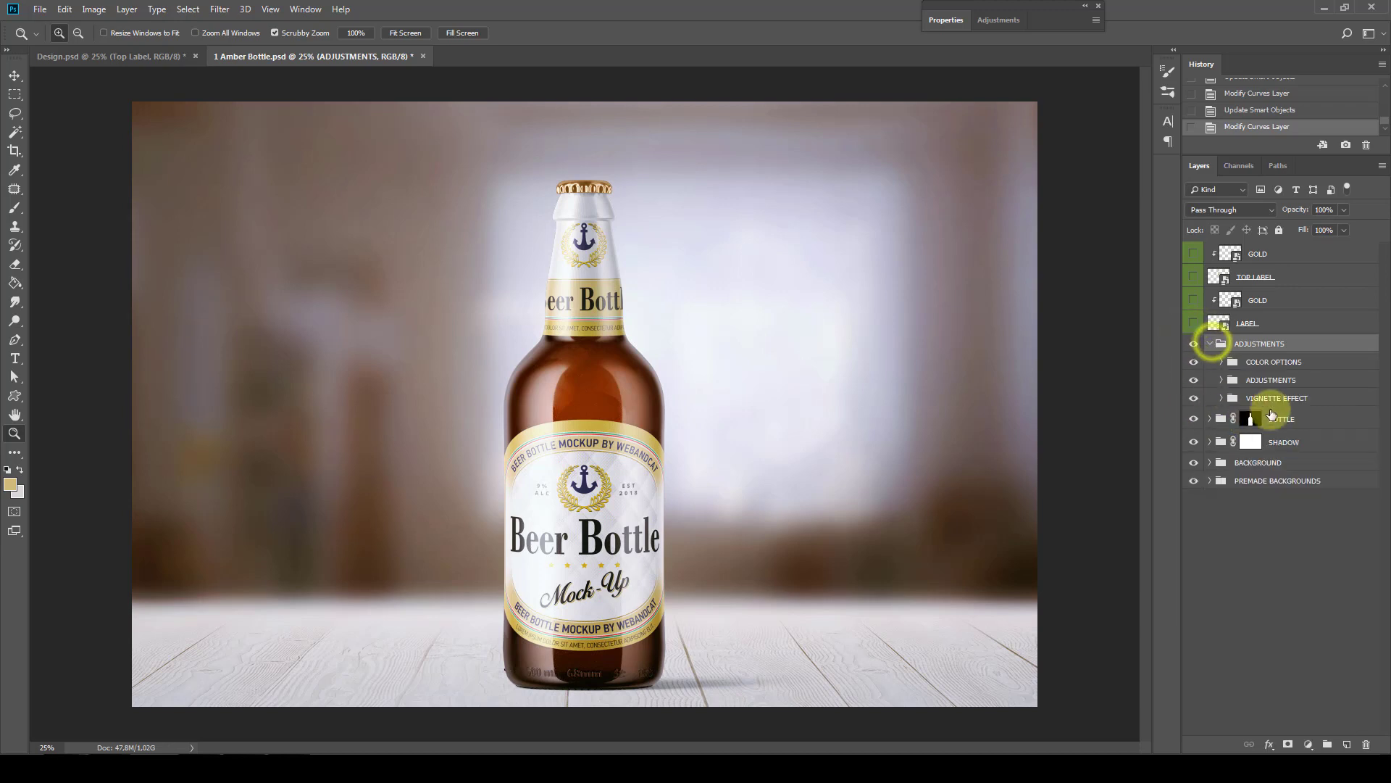
Compare the look with VIGNETTE EFFECT, inner ADJUSTMENTS and LIGHT layers toggled off and on
{"action": "left_click", "coordinate": [1268, 398]}
{"action": "left_click", "coordinate": [1193, 397]}
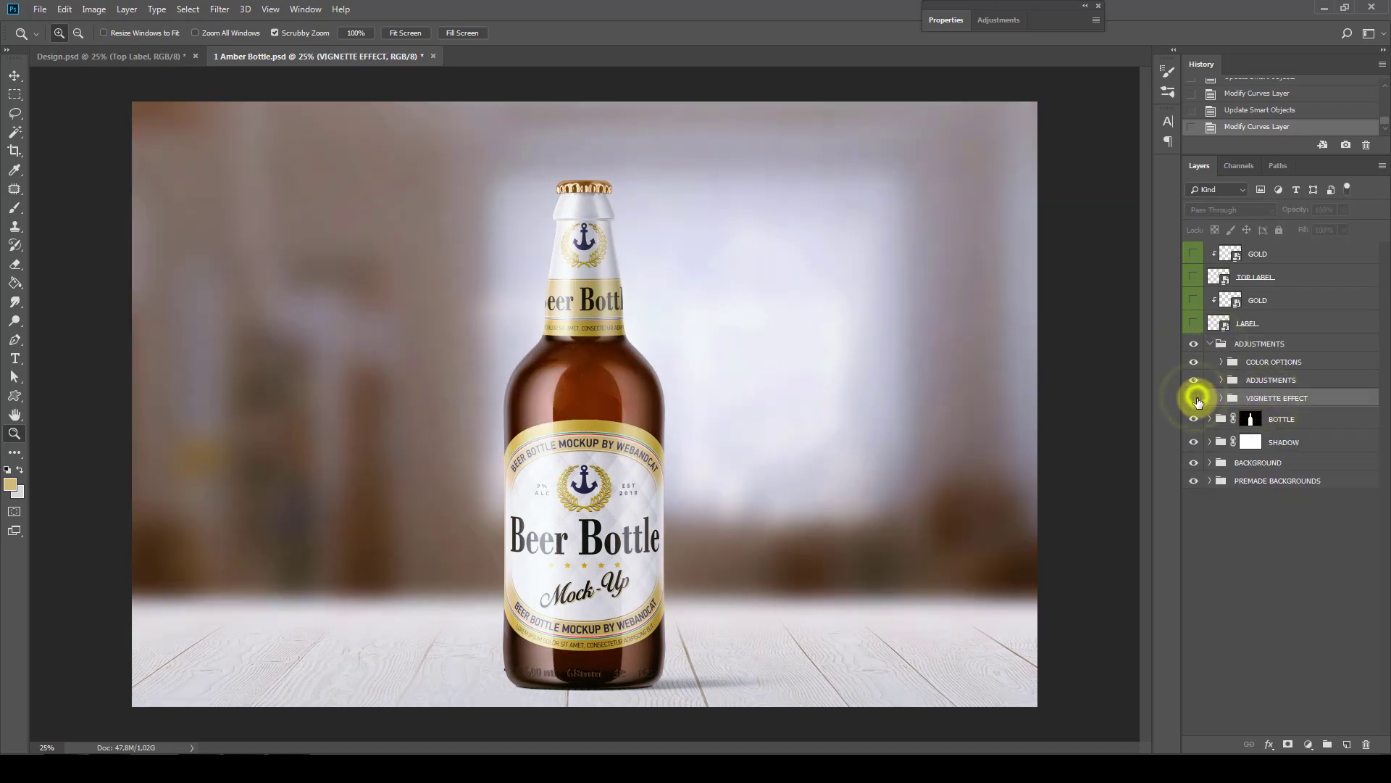
{"action": "left_click", "coordinate": [1194, 398]}
{"action": "left_click", "coordinate": [1236, 379]}
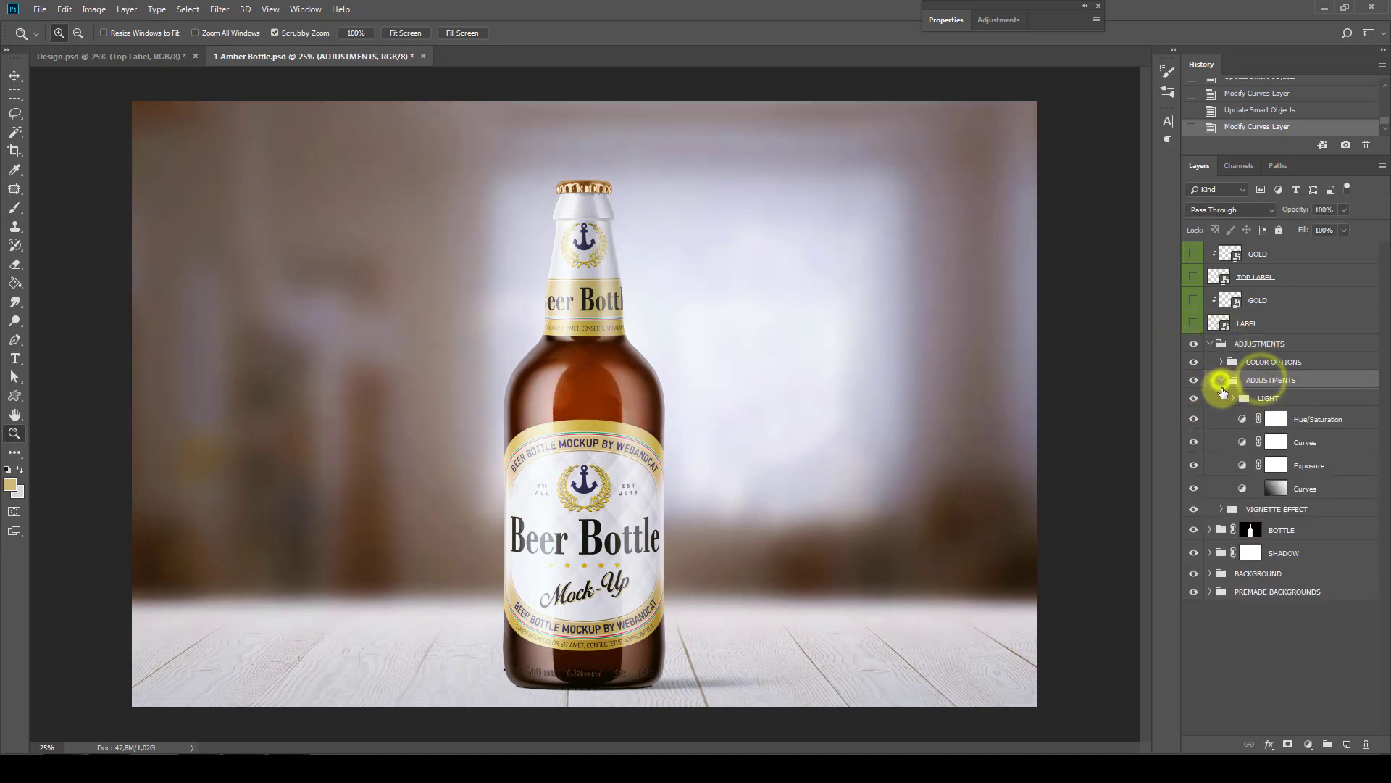
{"action": "left_click", "coordinate": [1192, 380]}
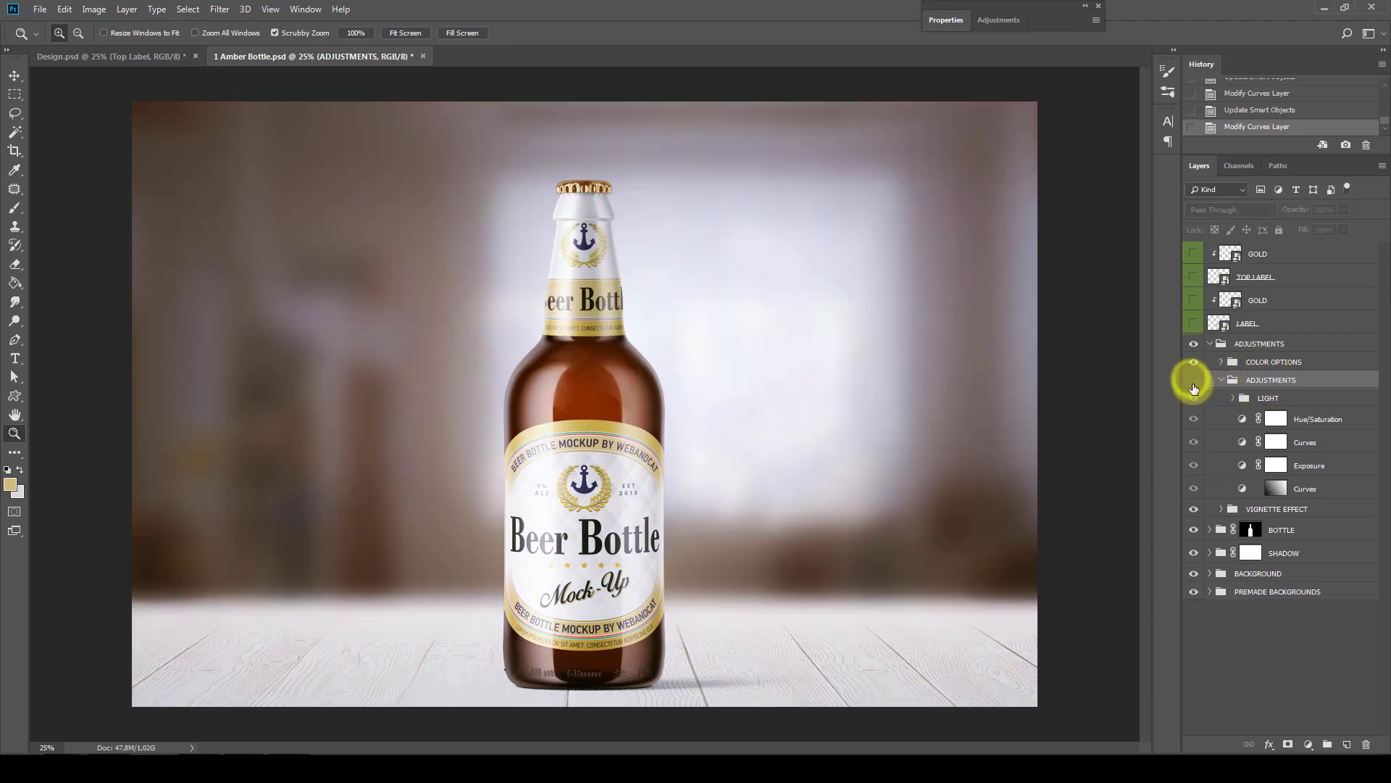
{"action": "left_click", "coordinate": [1193, 399]}
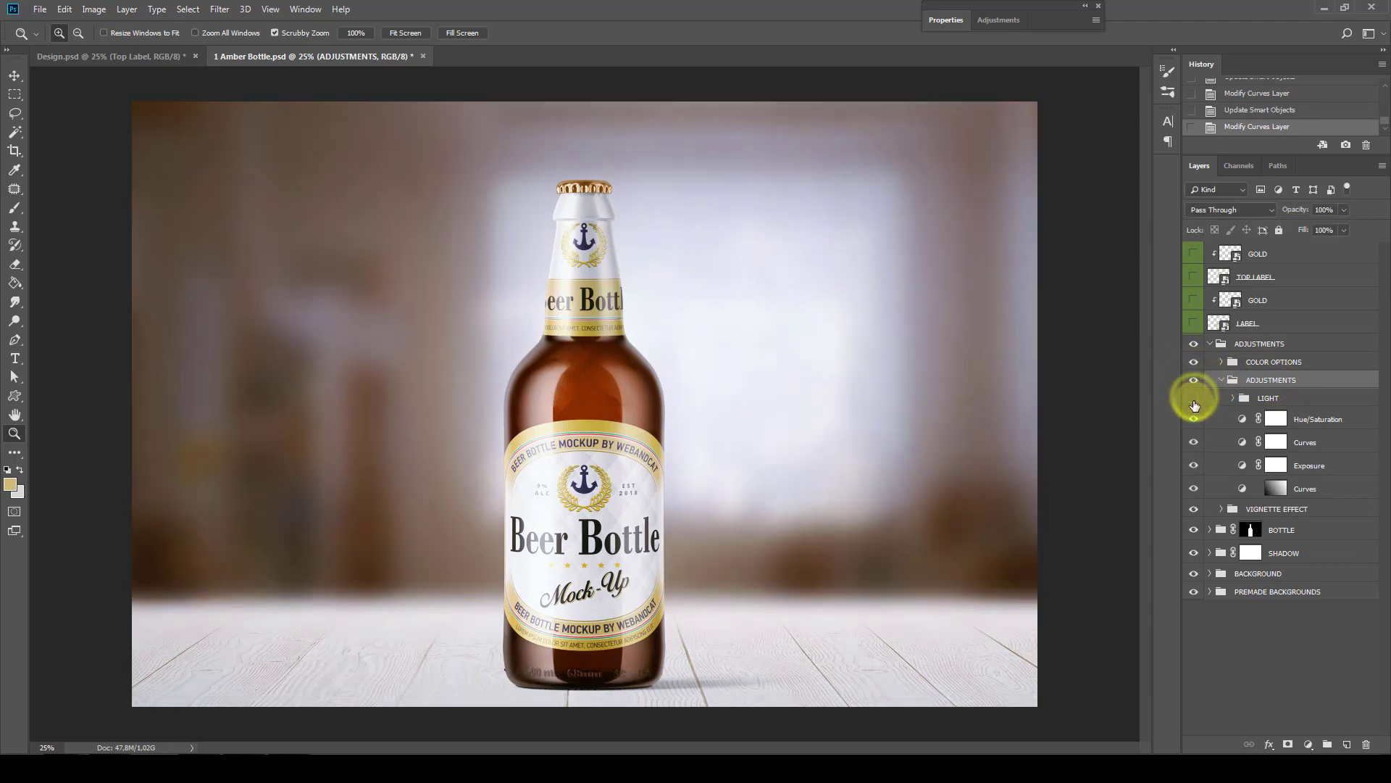
Lower the saturation in the Hue/Saturation adjustment layer, then collapse the inner ADJUSTMENTS group
{"action": "left_click", "coordinate": [1195, 399]}
{"action": "double_click", "coordinate": [1242, 419]}
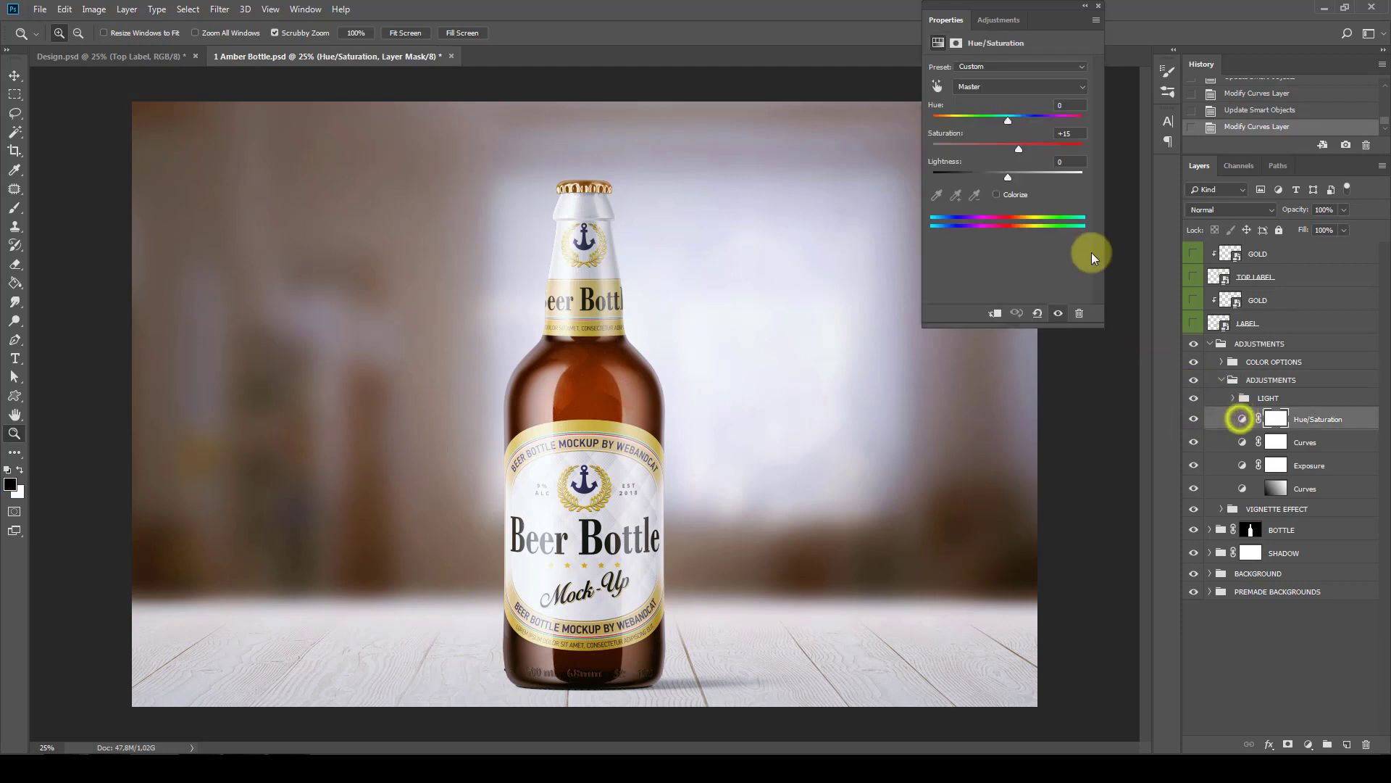
{"action": "mouse_move", "coordinate": [1007, 144]}
{"action": "left_mouse_down"}
{"action": "mouse_move", "coordinate": [1046, 144]}
{"action": "mouse_move", "coordinate": [1057, 158]}
{"action": "mouse_move", "coordinate": [1063, 138]}
{"action": "mouse_move", "coordinate": [970, 146]}
{"action": "mouse_move", "coordinate": [1015, 152]}
{"action": "left_mouse_up"}
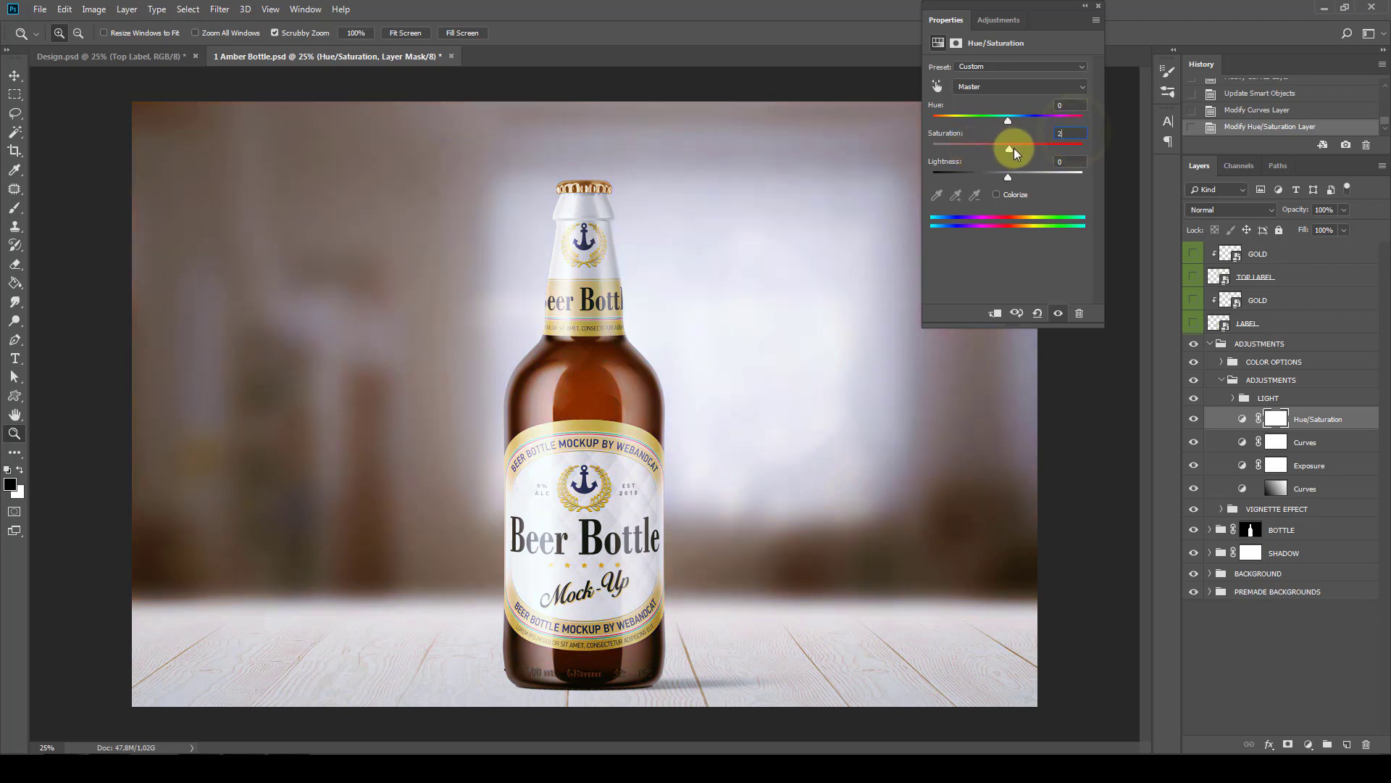
{"action": "double_click", "coordinate": [1058, 22]}
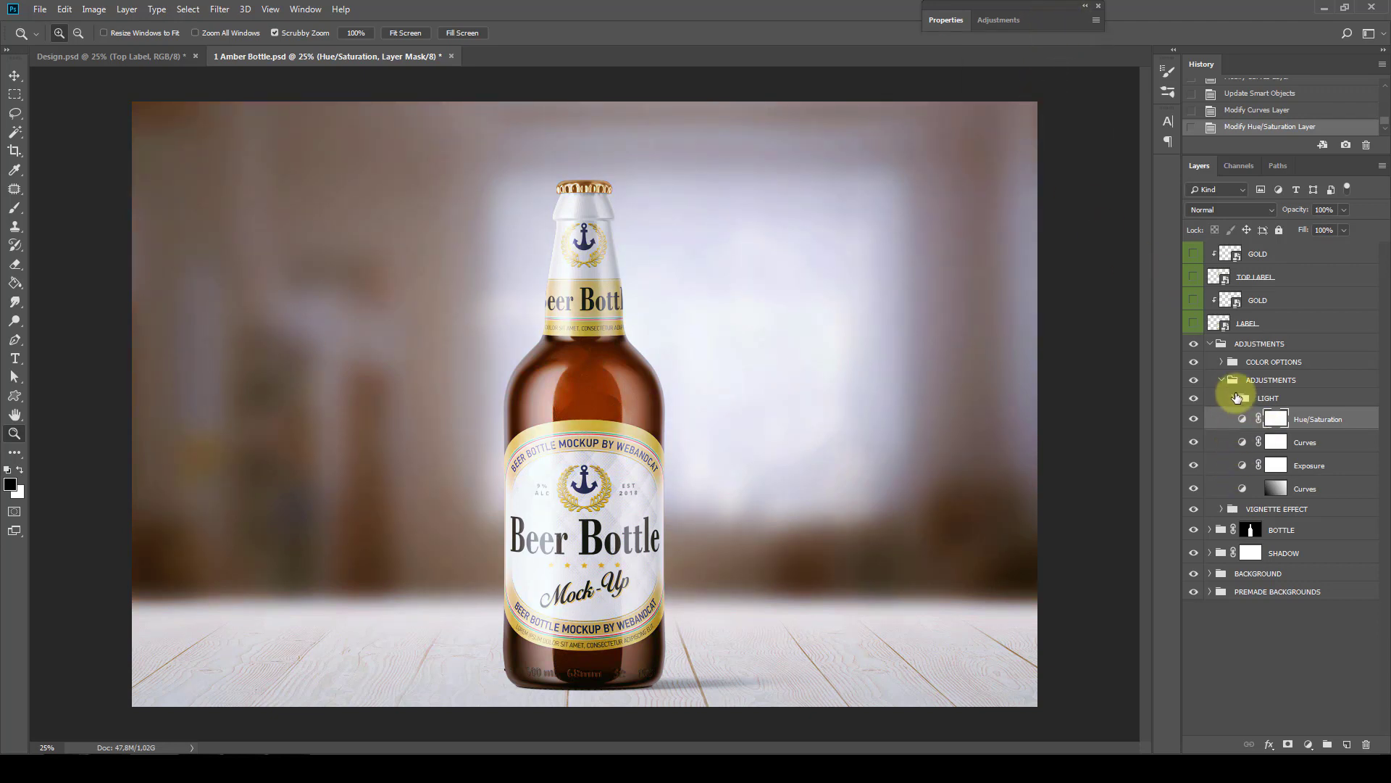
{"action": "left_click", "coordinate": [1222, 383]}
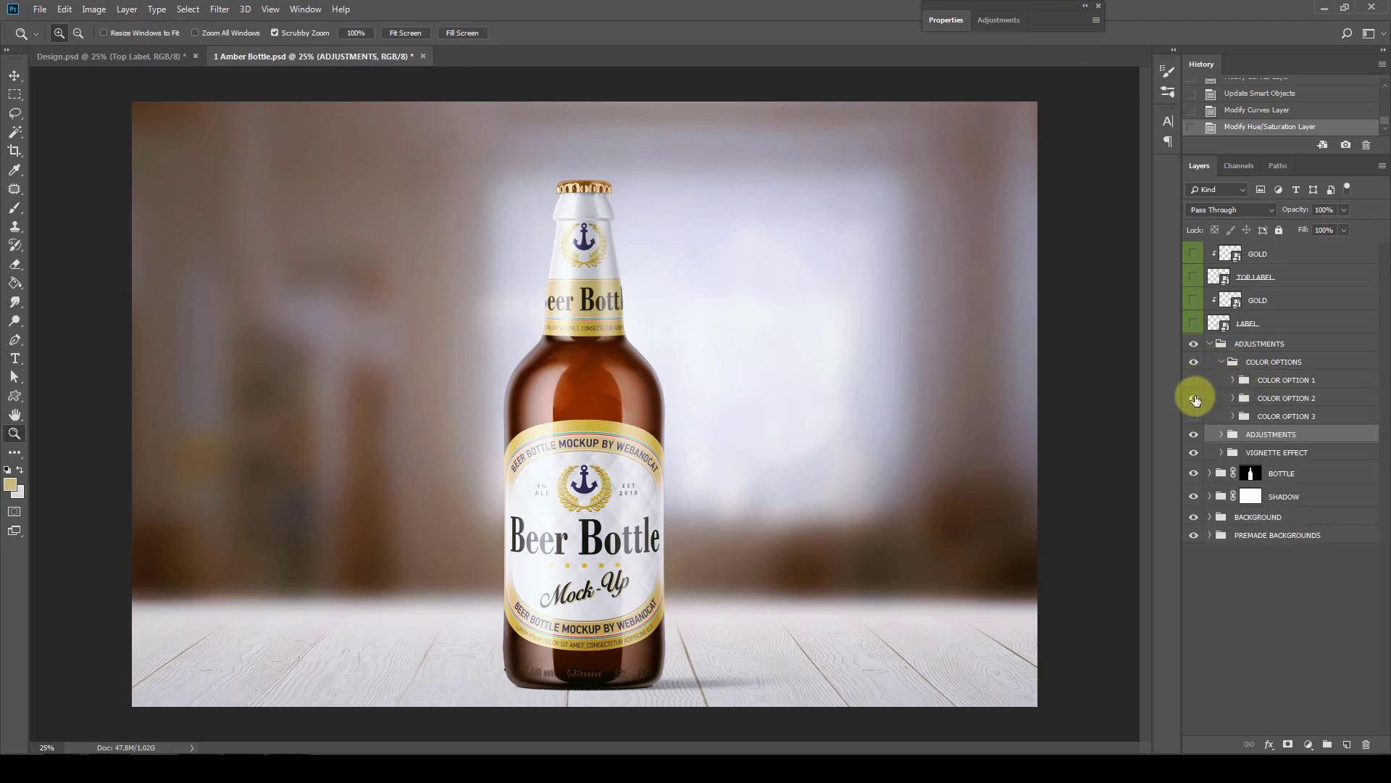
Preview the pinkish COLOR OPTION 3 tint, turn it off, and collapse the groups
{"action": "left_click", "coordinate": [1194, 396]}
{"action": "left_click", "coordinate": [1194, 416]}
{"action": "left_click", "coordinate": [1194, 416]}
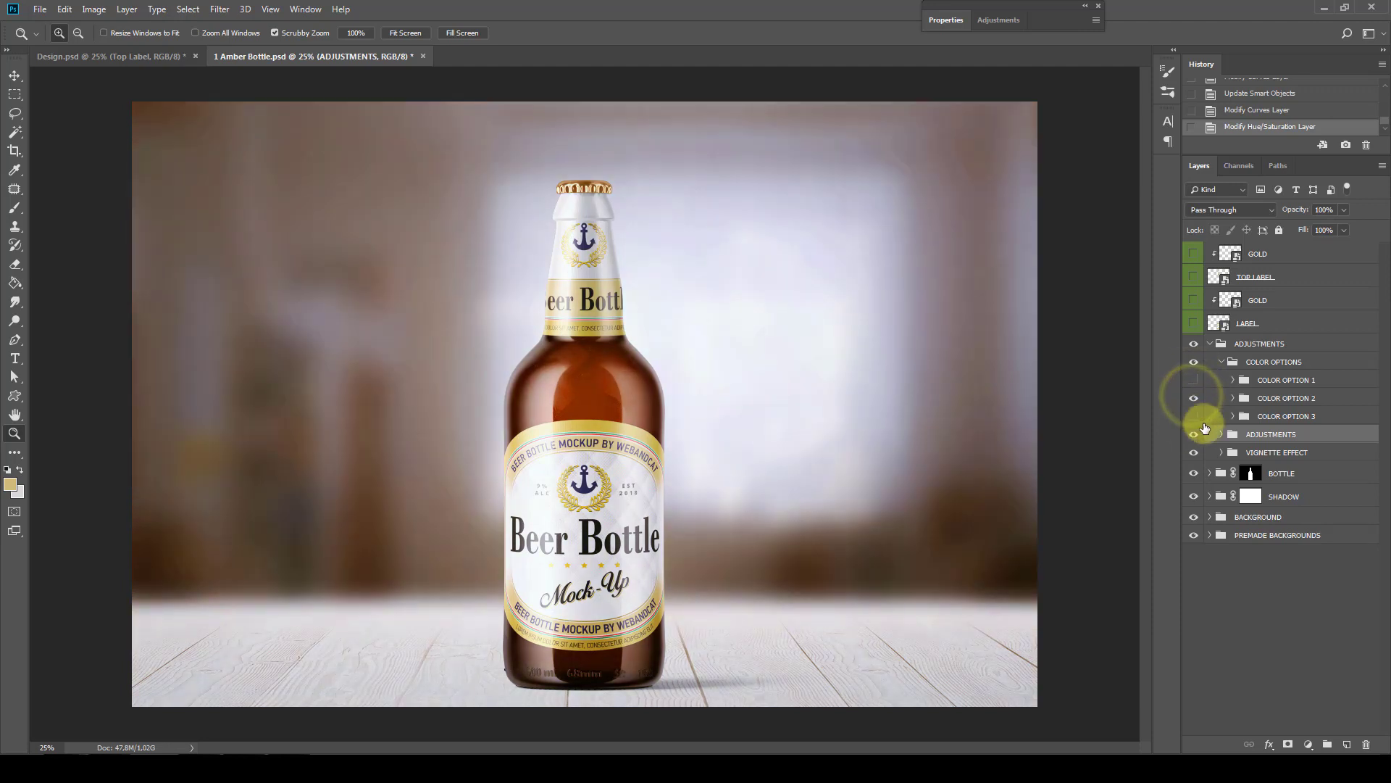
{"action": "left_click", "coordinate": [1221, 361]}
{"action": "left_click", "coordinate": [1210, 343]}
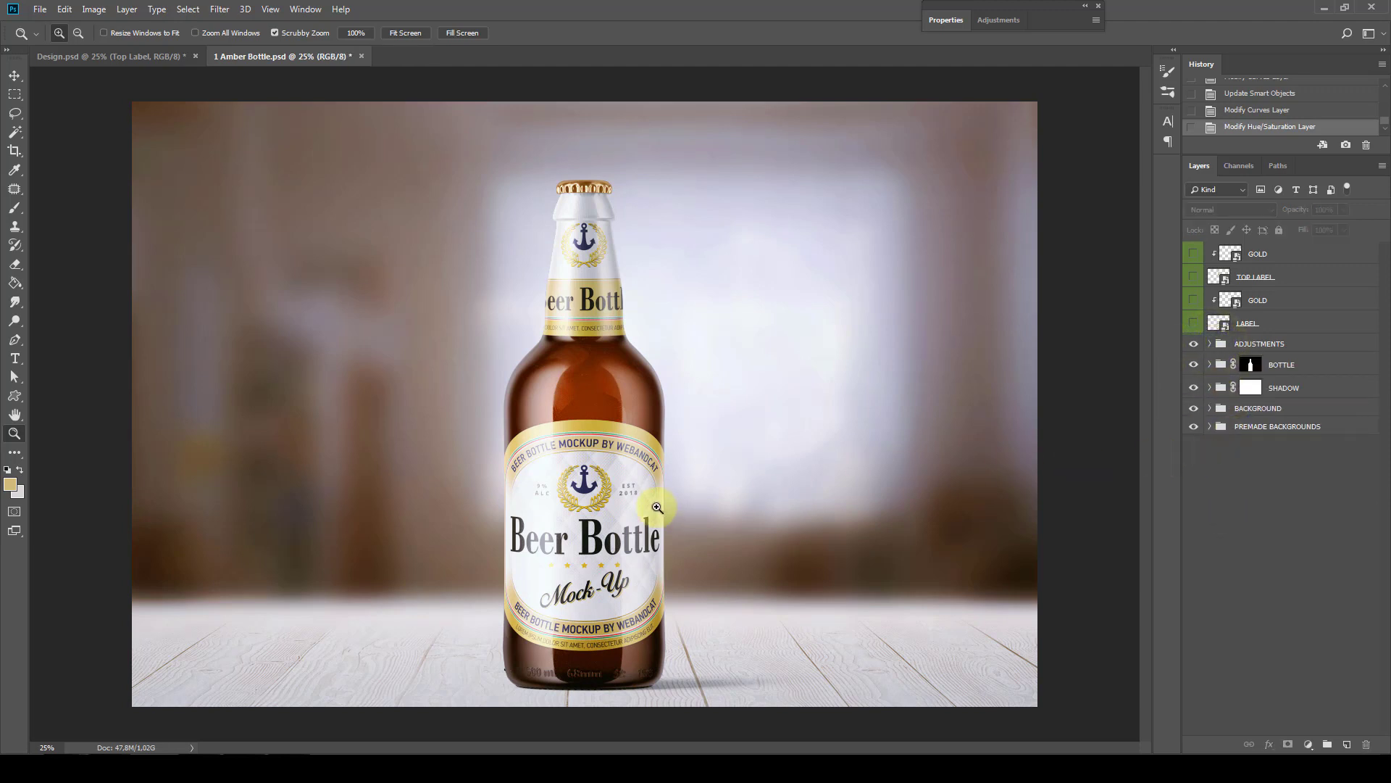
{"action": "right_click", "coordinate": [579, 249]}
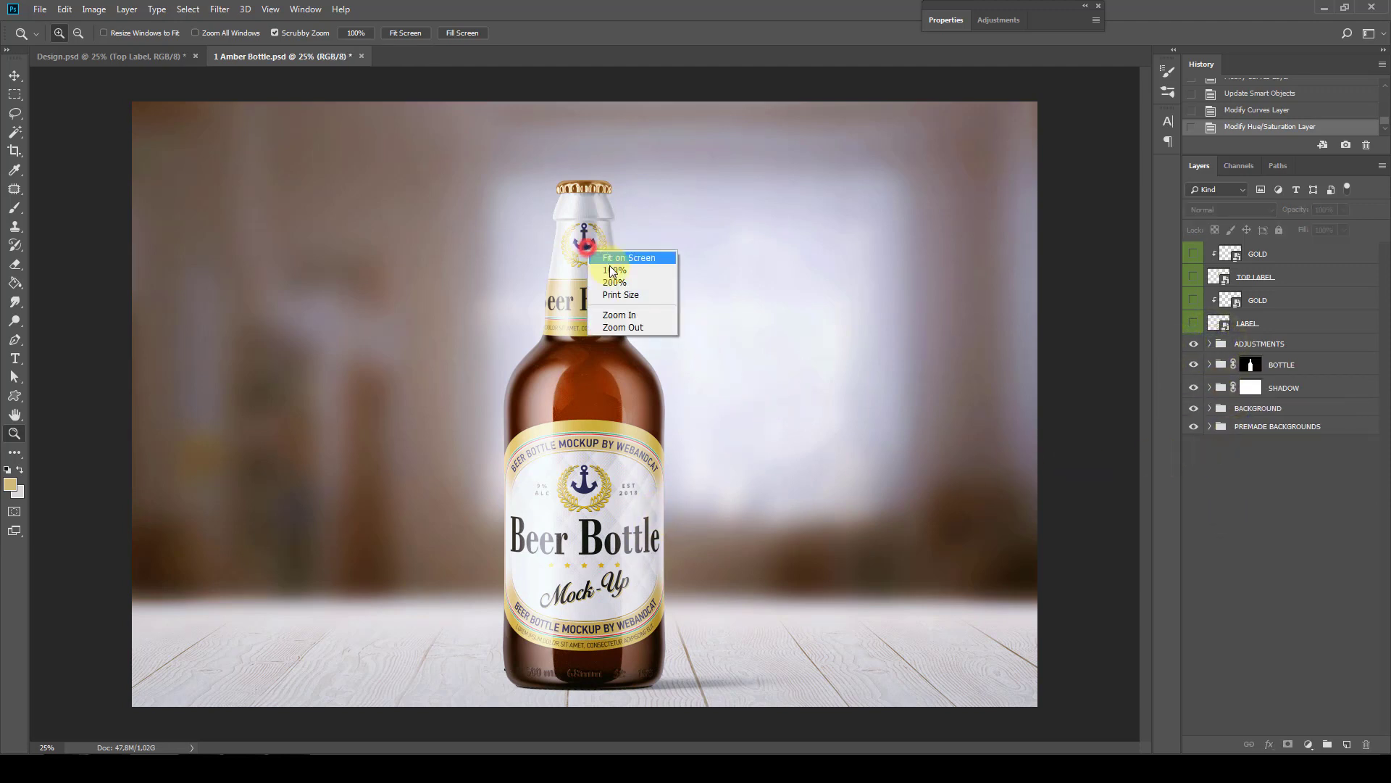
{"action": "left_click", "coordinate": [616, 269]}
{"action": "left_click_drag", "start_coordinate": [583, 442], "coordinate": [604, 252]}
{"action": "scroll", "coordinate": [582, 304], "scroll_direction": "down", "scroll_amount": 5}
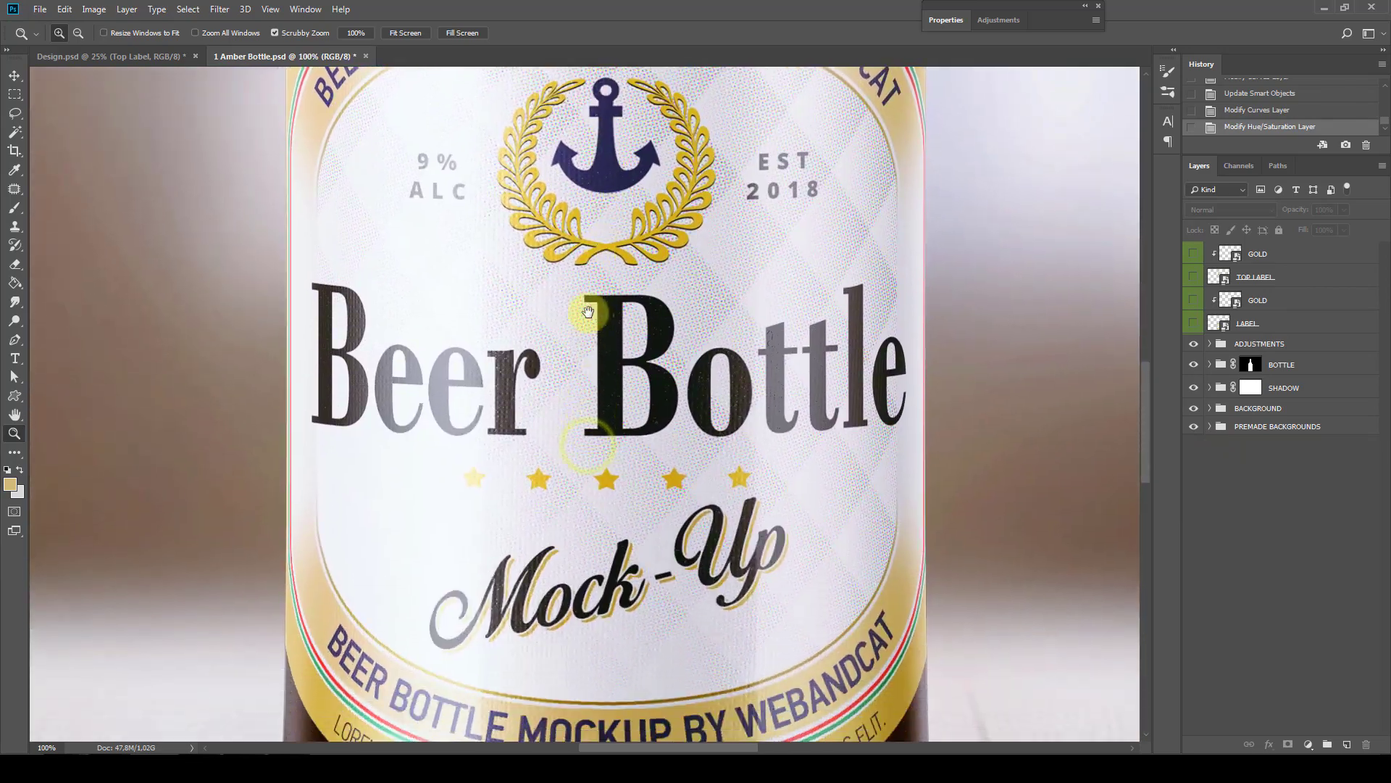
{"action": "scroll", "coordinate": [581, 398], "scroll_direction": "down", "scroll_amount": 5}
{"action": "scroll", "coordinate": [581, 405], "scroll_direction": "up", "scroll_amount": 5}
{"action": "scroll", "coordinate": [594, 277], "scroll_direction": "up", "scroll_amount": 10}
{"action": "scroll", "coordinate": [591, 293], "scroll_direction": "up", "scroll_amount": 3}
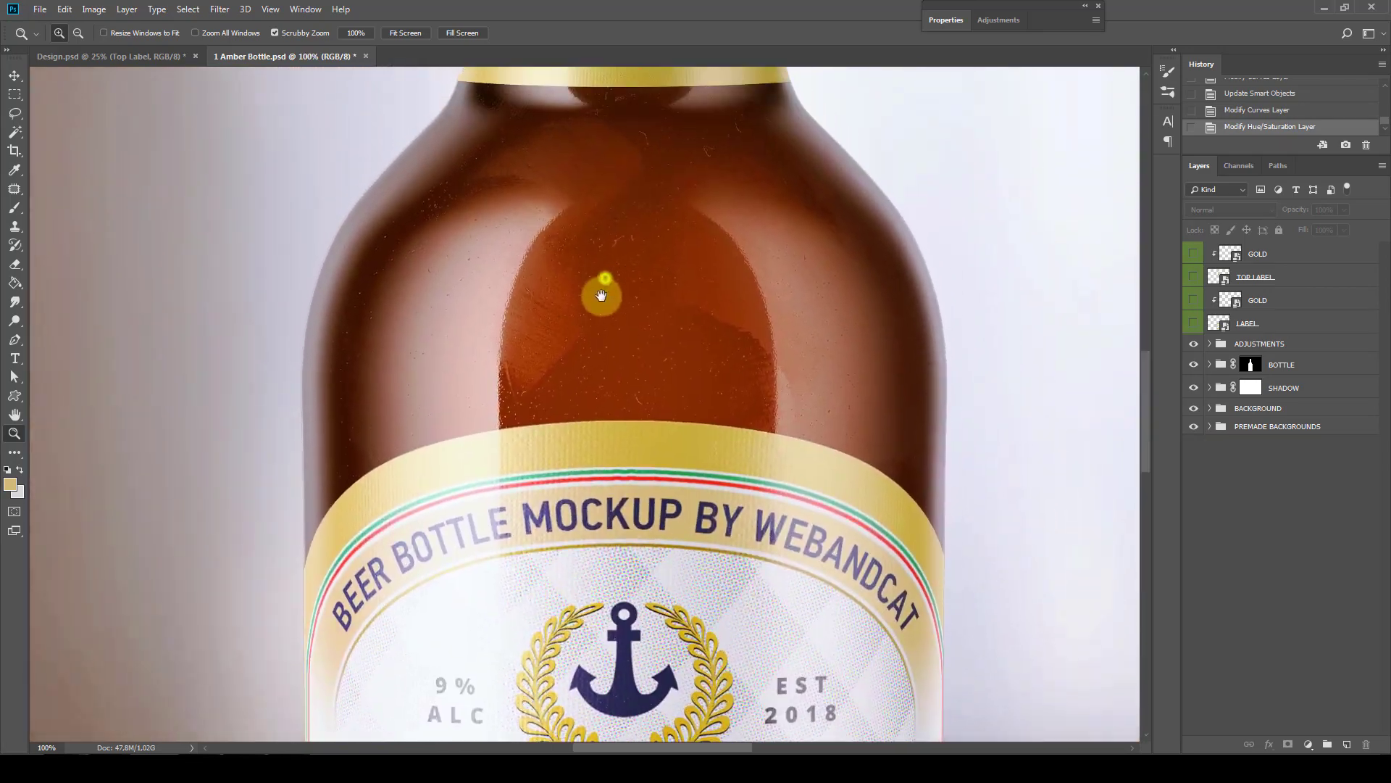
{"action": "scroll", "coordinate": [572, 645], "scroll_direction": "up", "scroll_amount": 5}
{"action": "scroll", "coordinate": [596, 472], "scroll_direction": "up", "scroll_amount": 2}
{"action": "scroll", "coordinate": [551, 543], "scroll_direction": "up", "scroll_amount": 3}
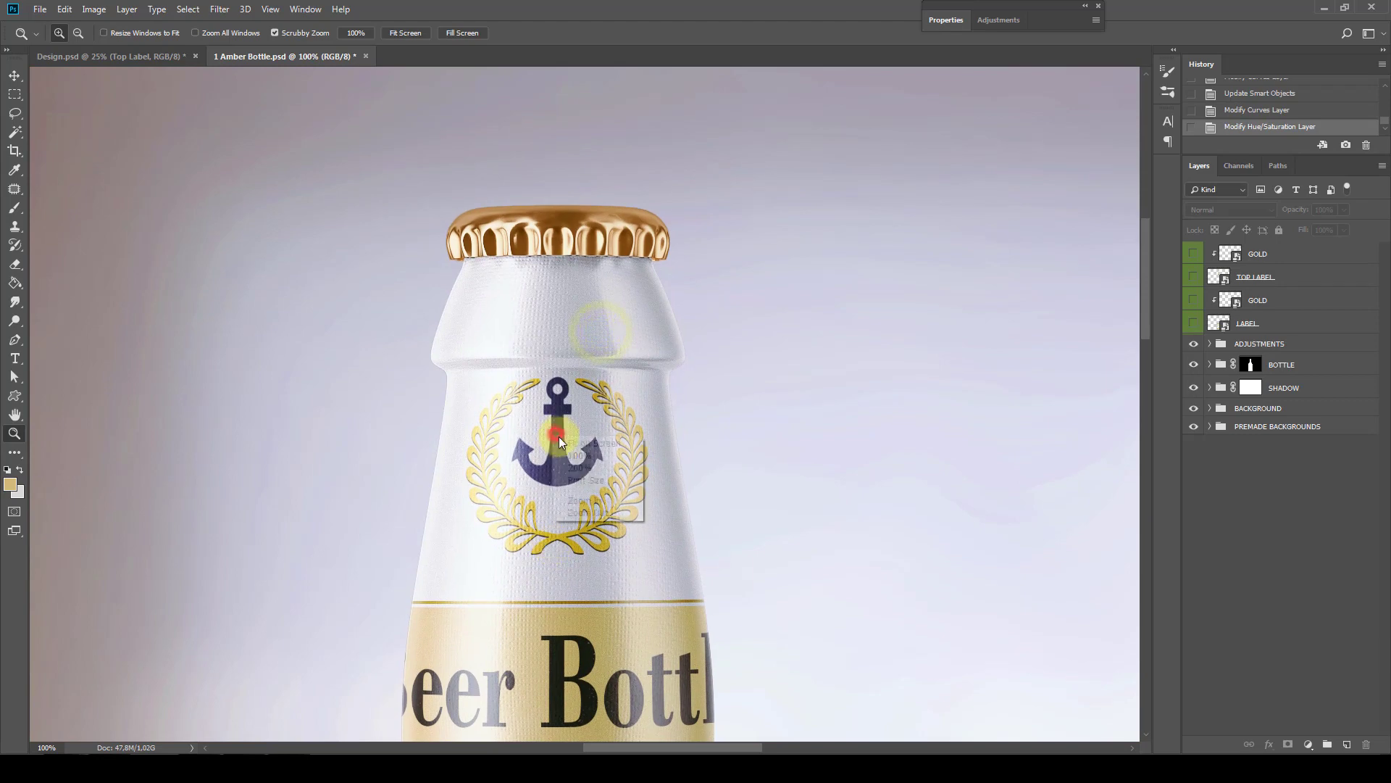
{"action": "key", "text": "ctrl+0"}
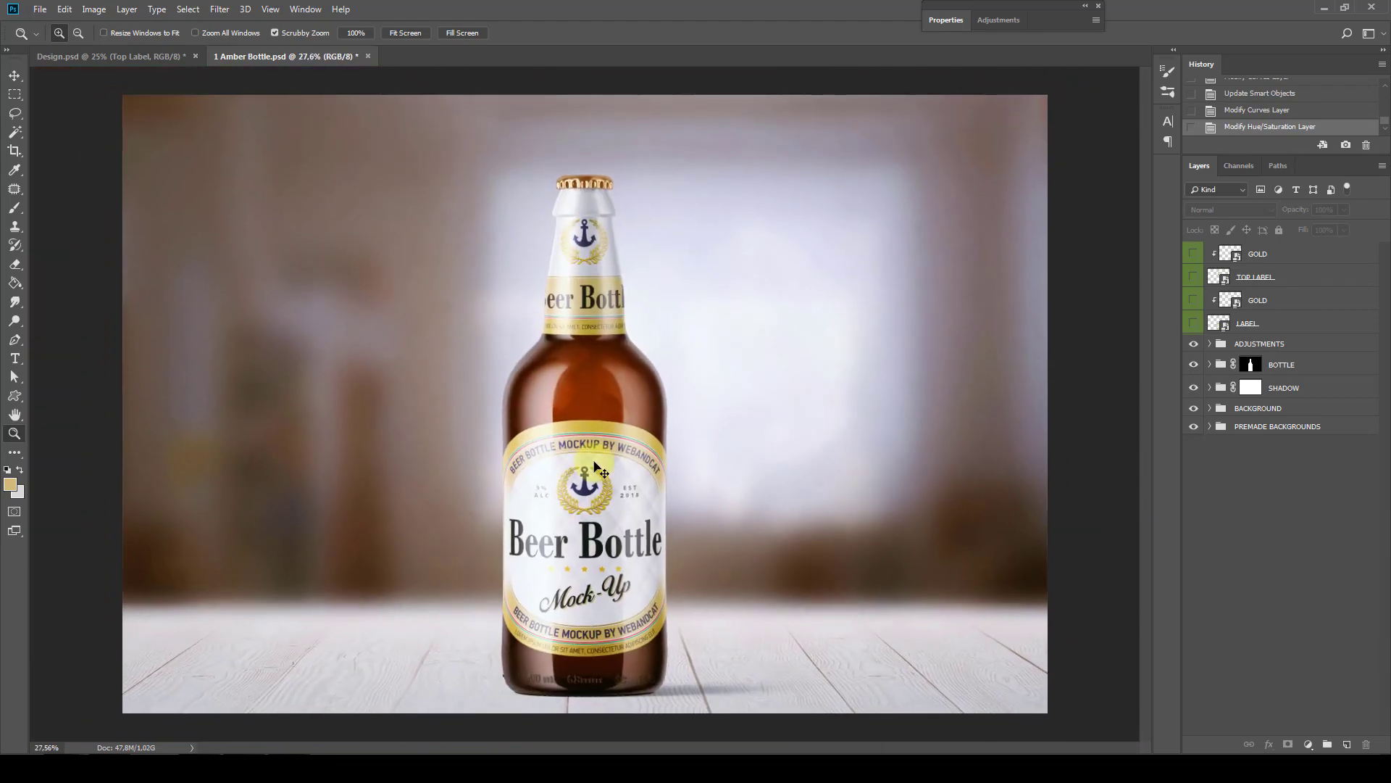
{"action": "left_click", "coordinate": [602, 465], "text": "alt"}
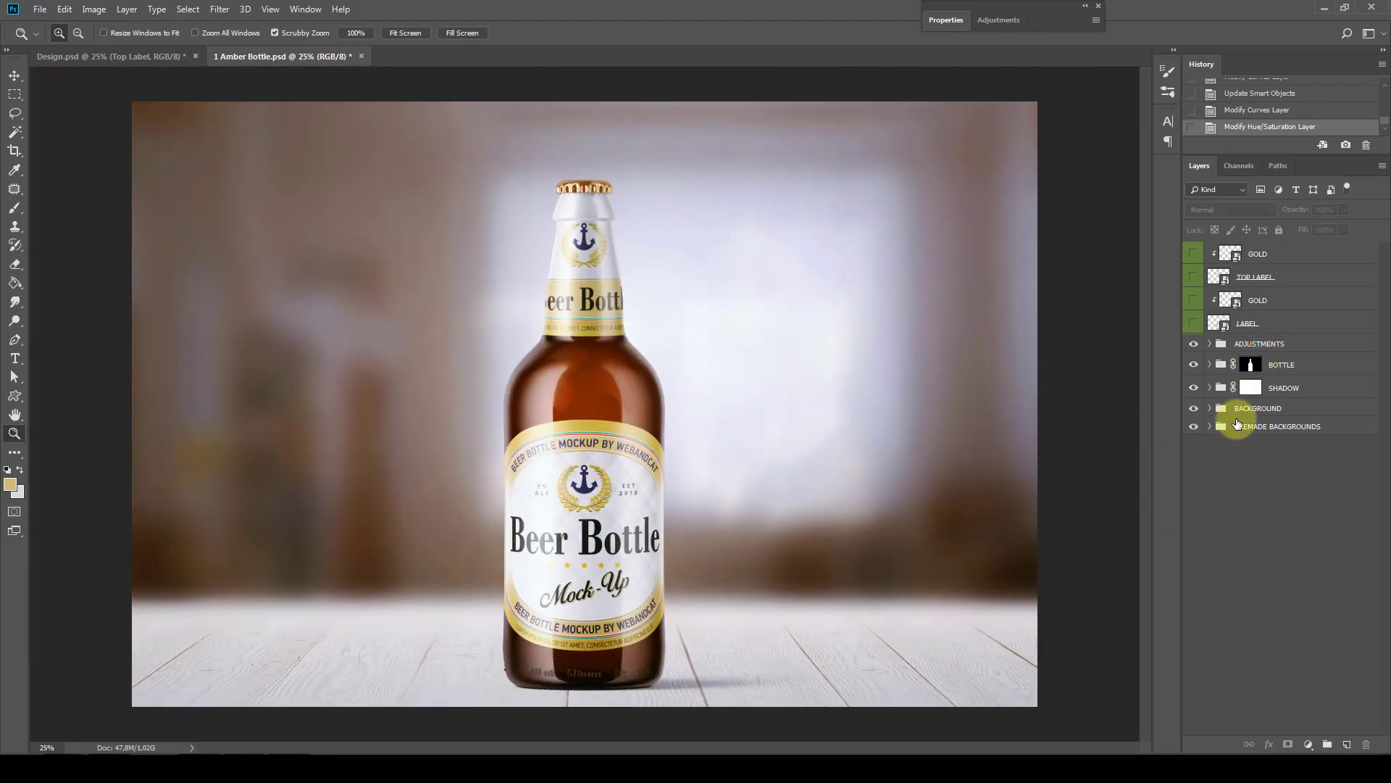
Toggle the bottle's LABEL layer off and on, then close 1 Amber Bottle.psd
{"action": "left_click", "coordinate": [1210, 365]}
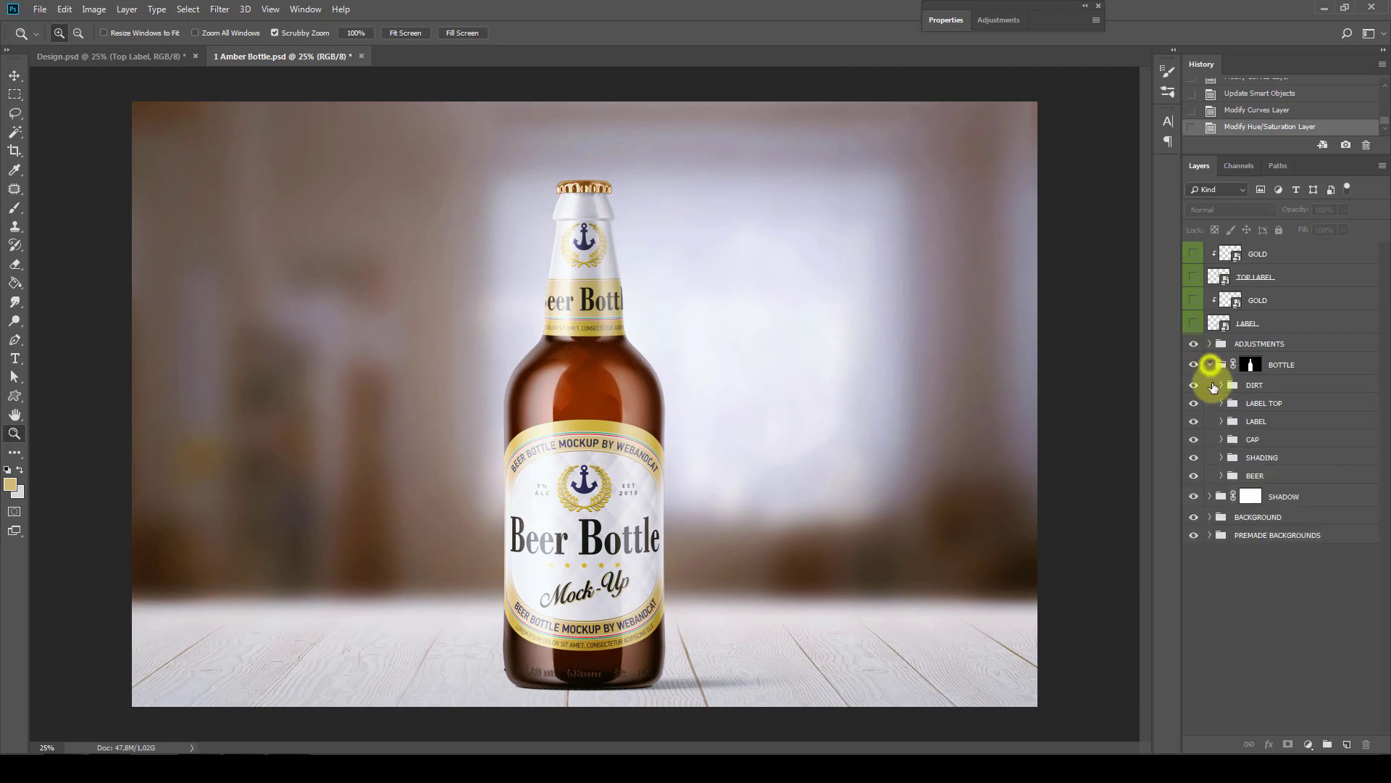
{"action": "left_click", "coordinate": [1193, 421]}
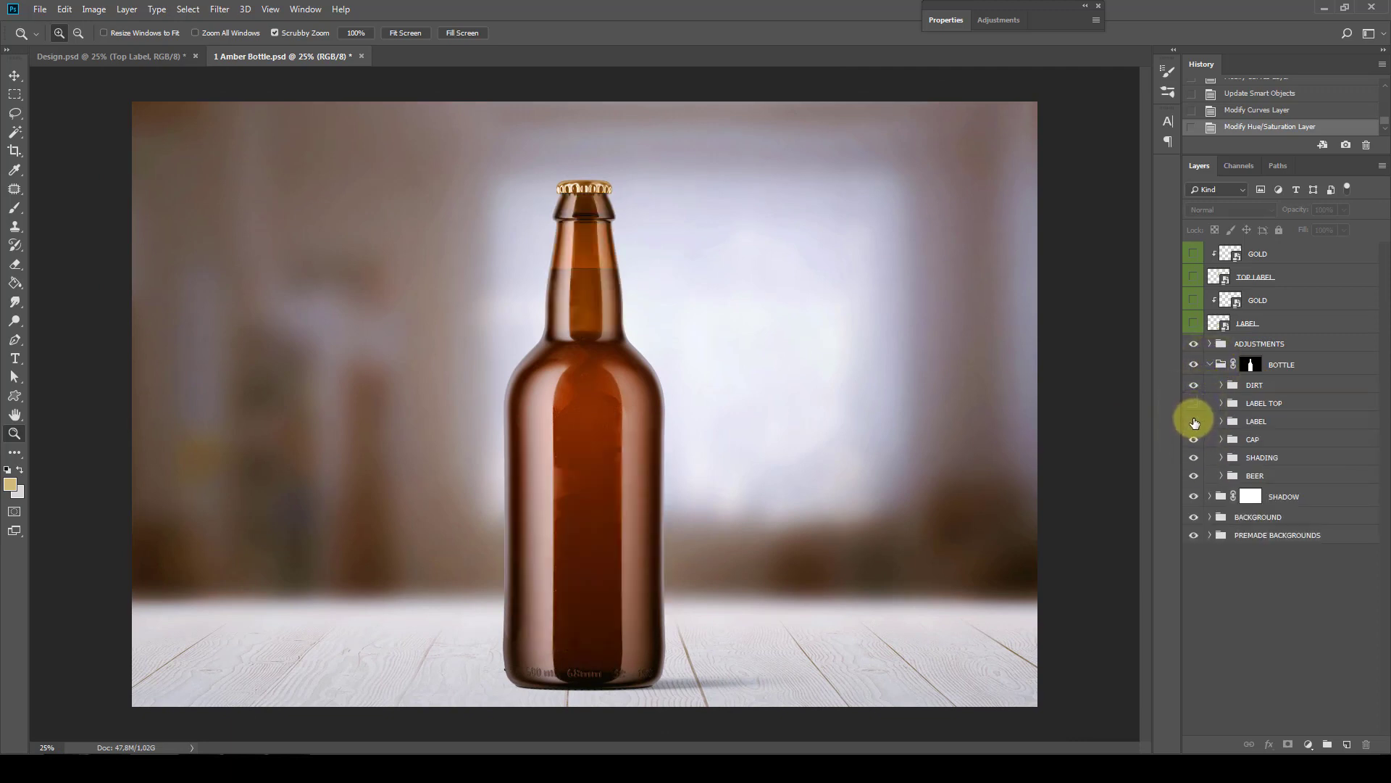
{"action": "left_click", "coordinate": [1194, 422]}
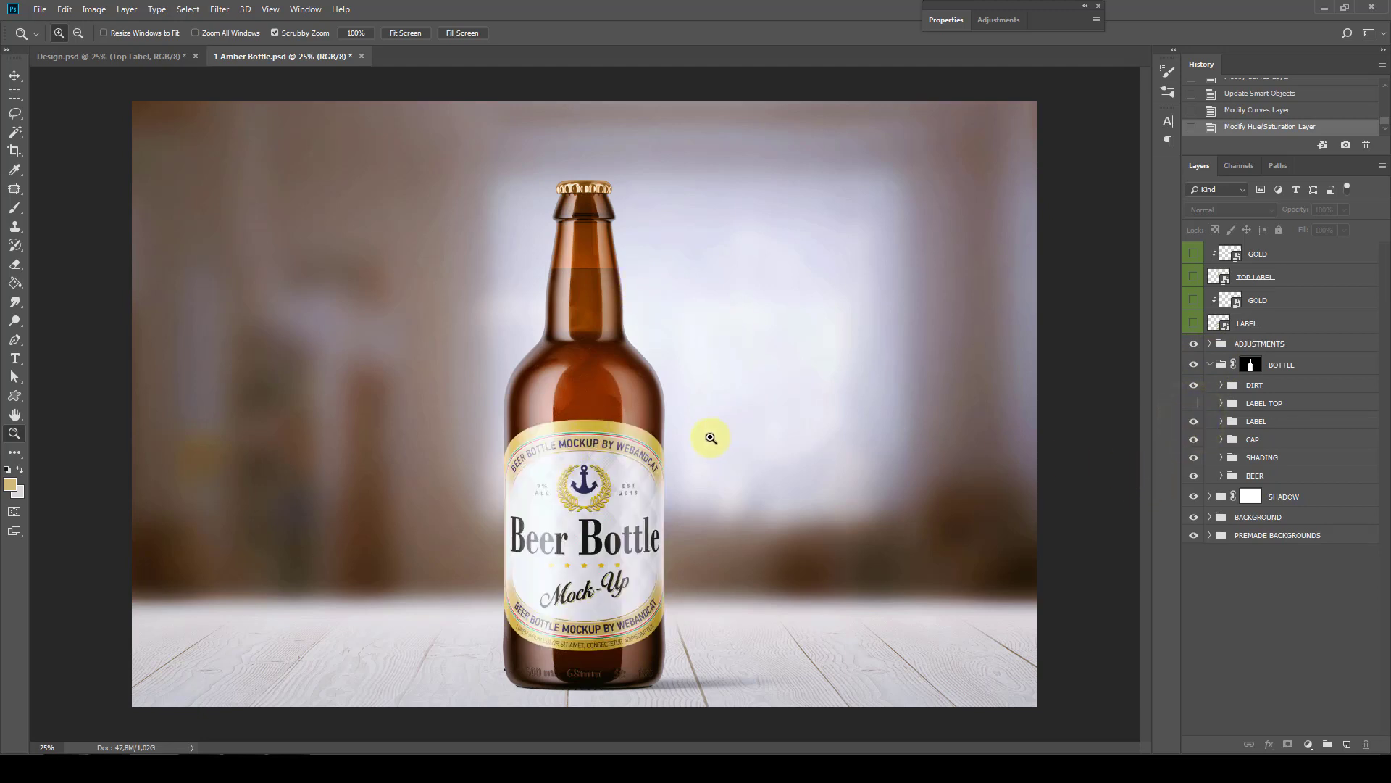
{"action": "left_click", "coordinate": [361, 56]}
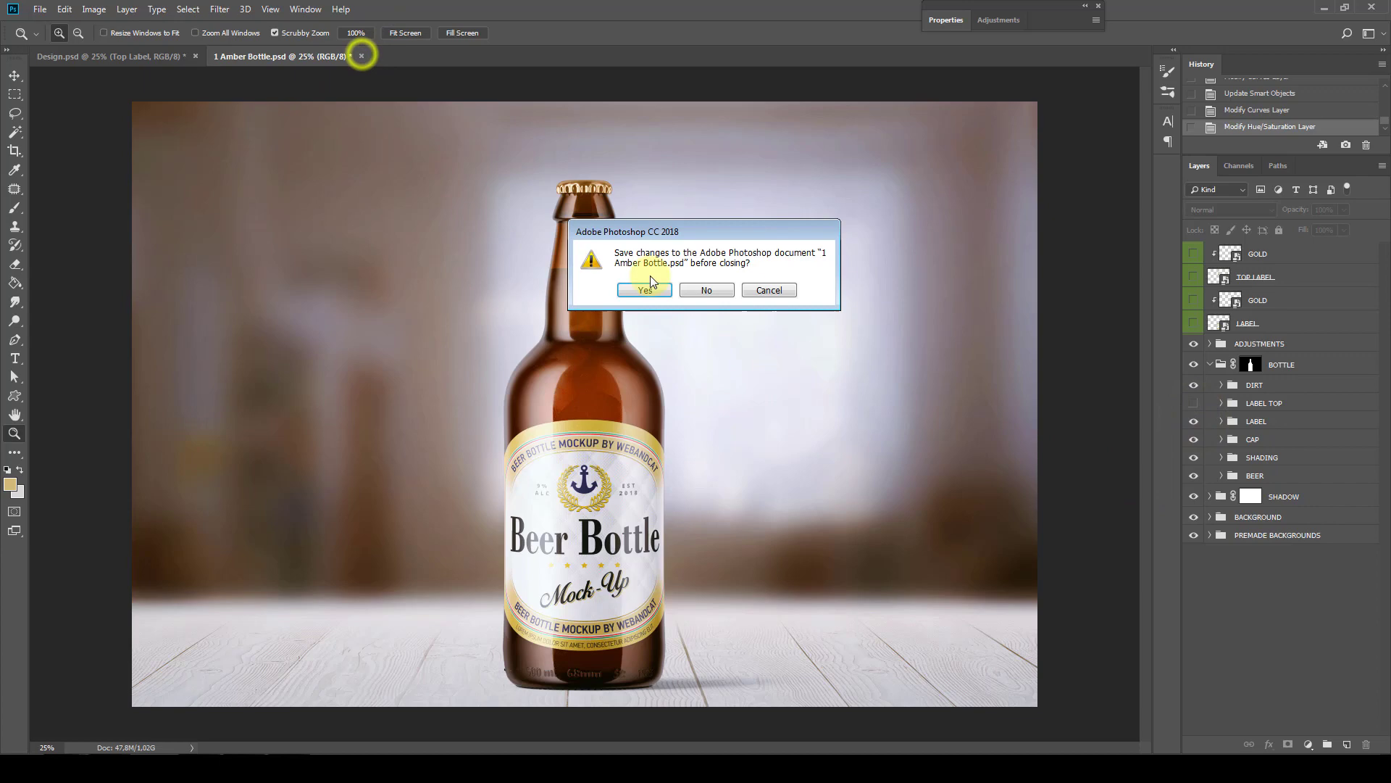
Discard the amber bottle's changes and open 2 Green Bottle.psd
{"action": "left_click", "coordinate": [725, 298]}
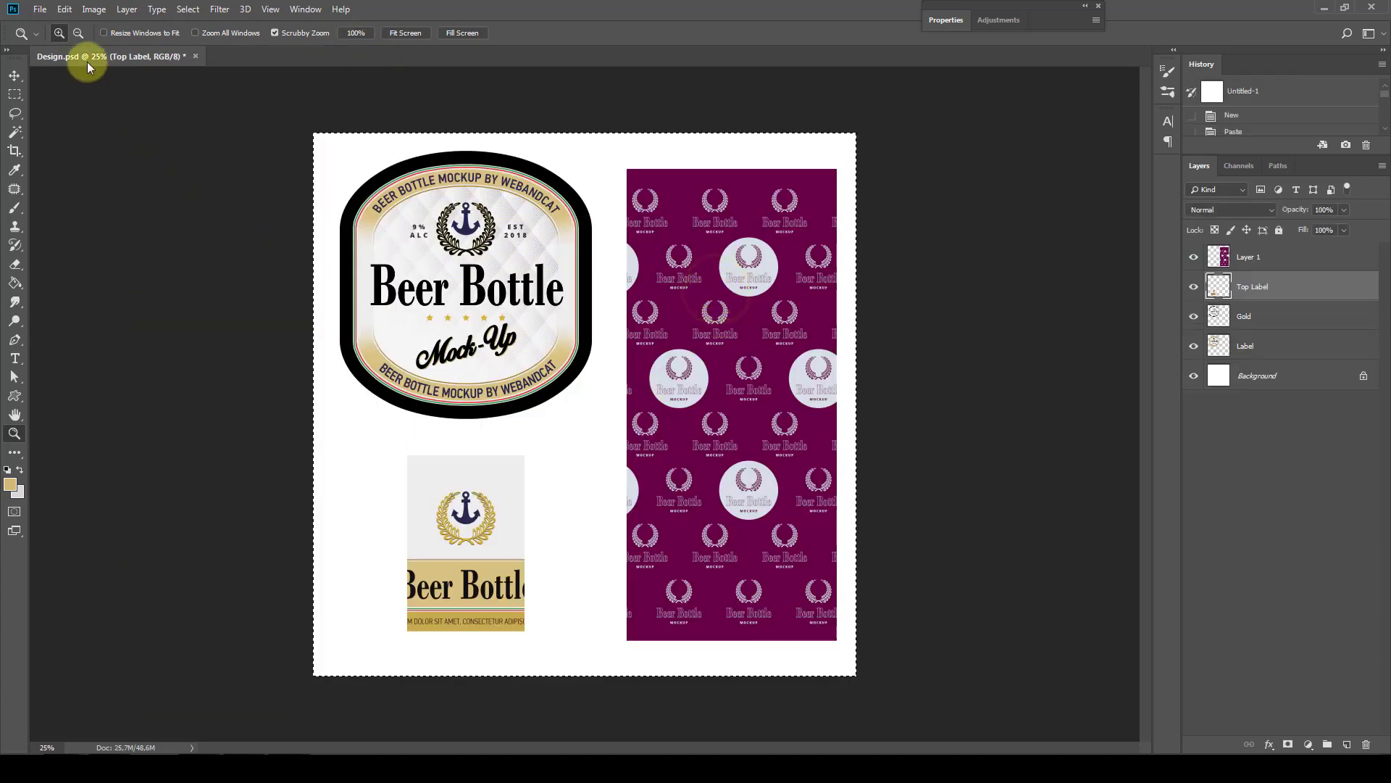
{"action": "left_click", "coordinate": [40, 10]}
{"action": "left_click", "coordinate": [58, 38]}
{"action": "left_click", "coordinate": [137, 116]}
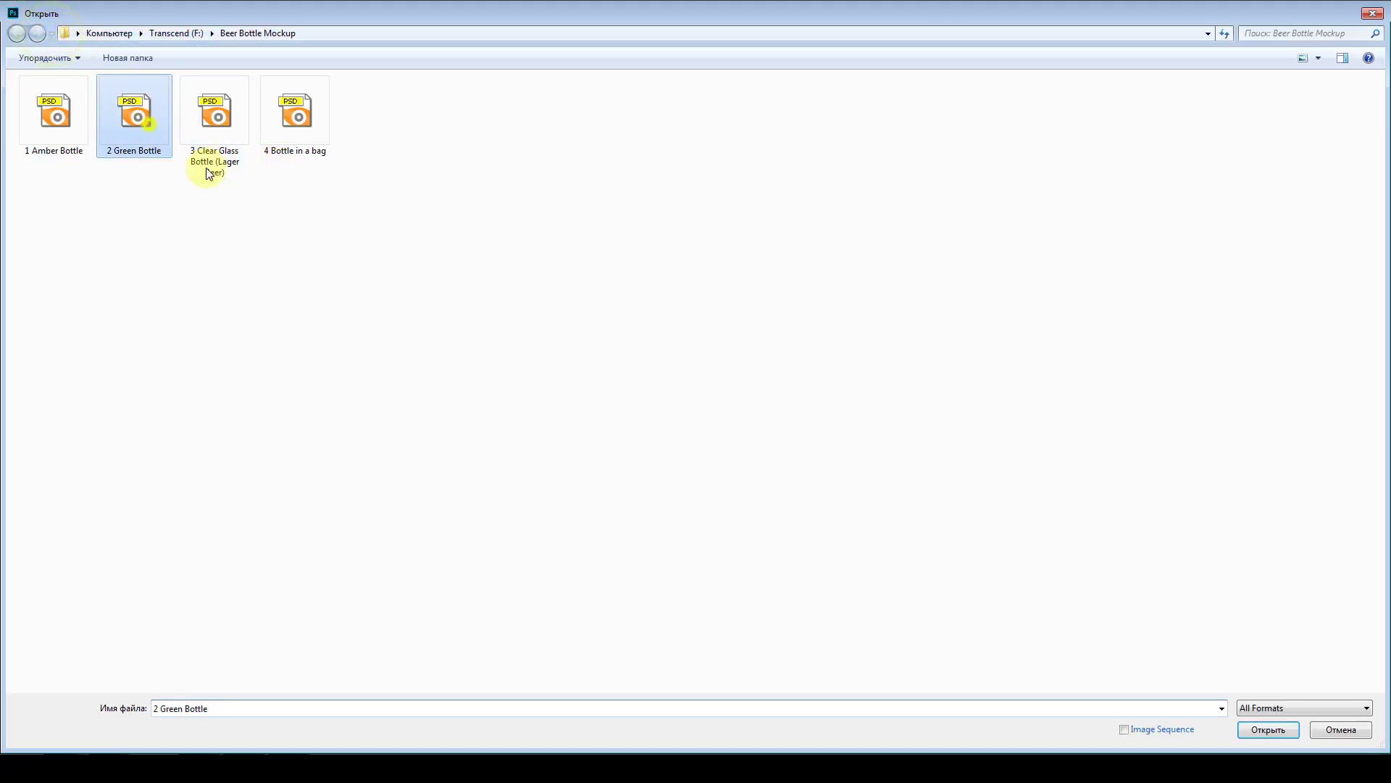
{"action": "left_click", "coordinate": [1264, 728]}
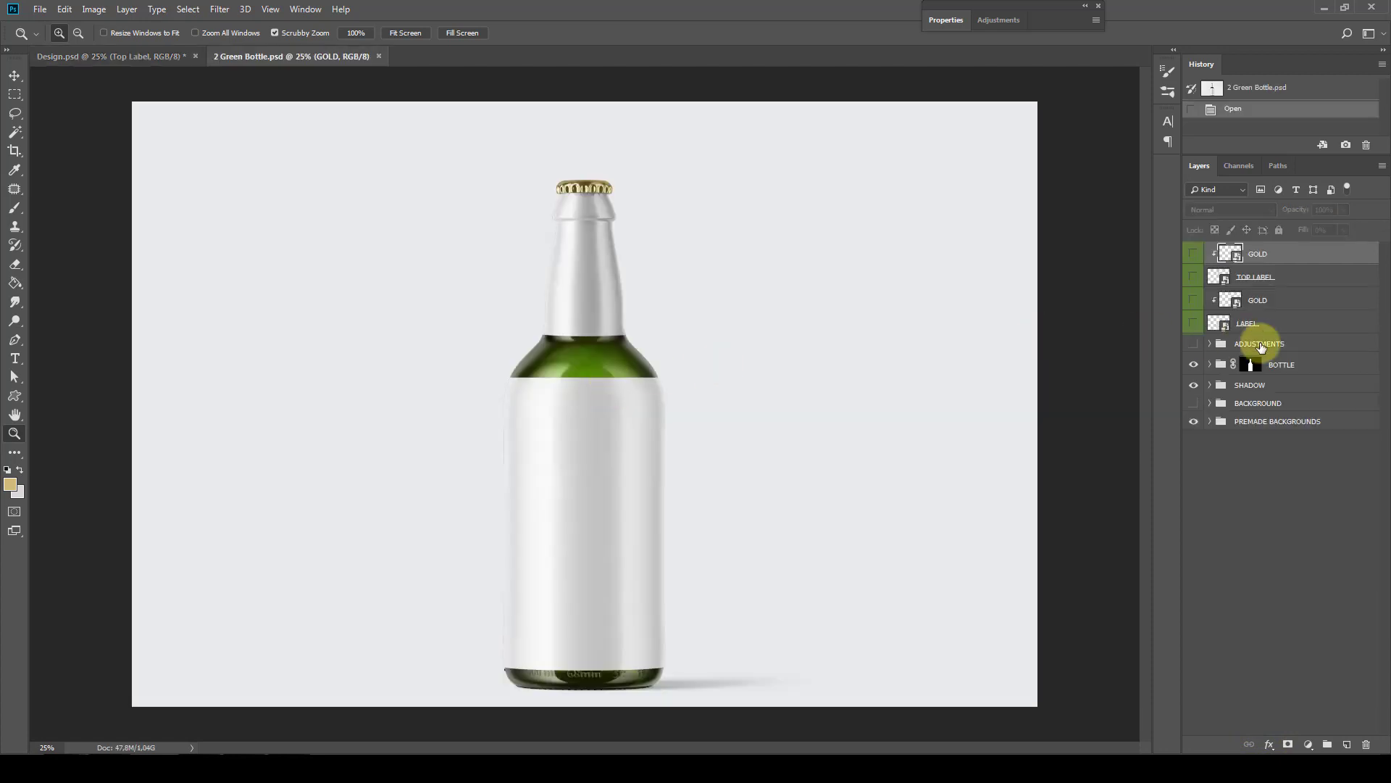
Show ADJUSTMENTS and the blurred room backdrop, hide the labels, then close unsaved
{"action": "left_click", "coordinate": [1194, 345]}
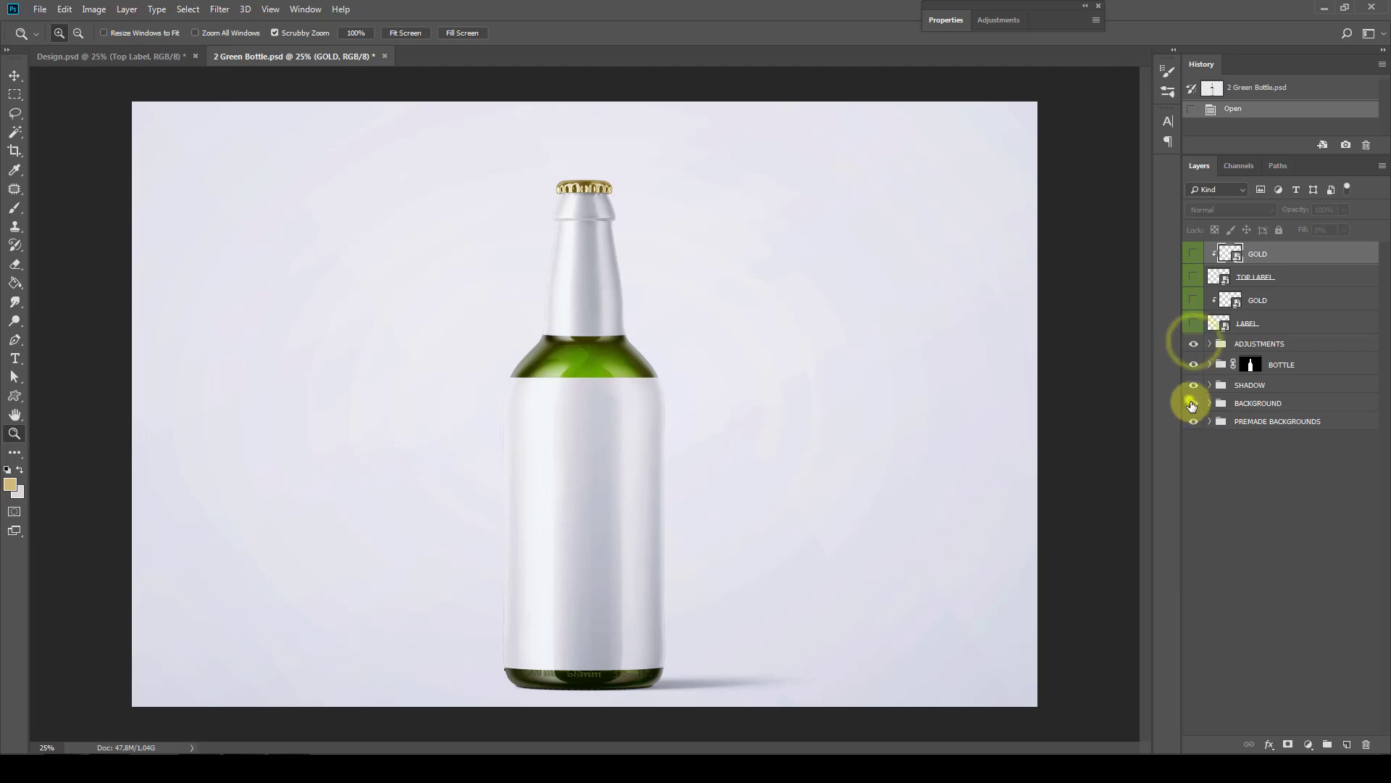
{"action": "left_click", "coordinate": [1194, 402]}
{"action": "left_click", "coordinate": [1209, 365]}
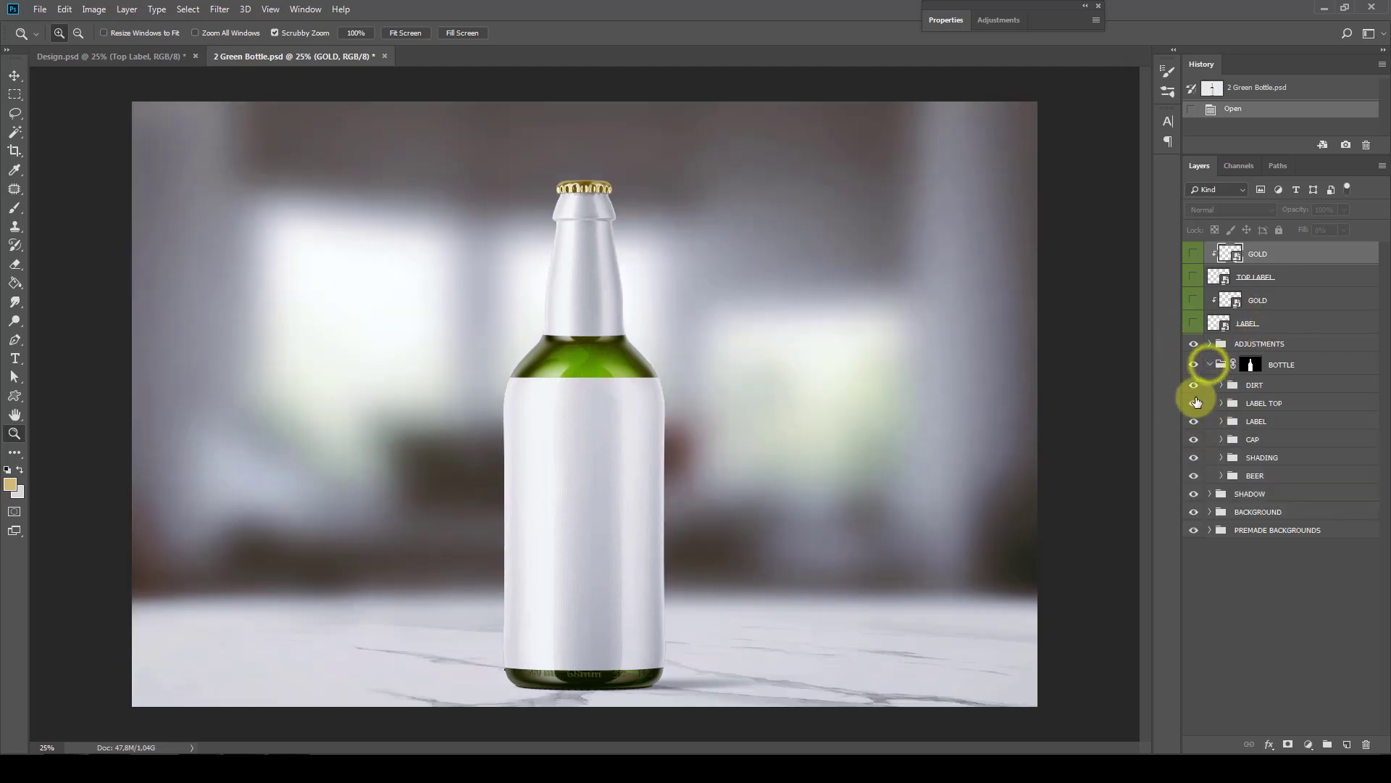
{"action": "left_click", "coordinate": [1193, 403]}
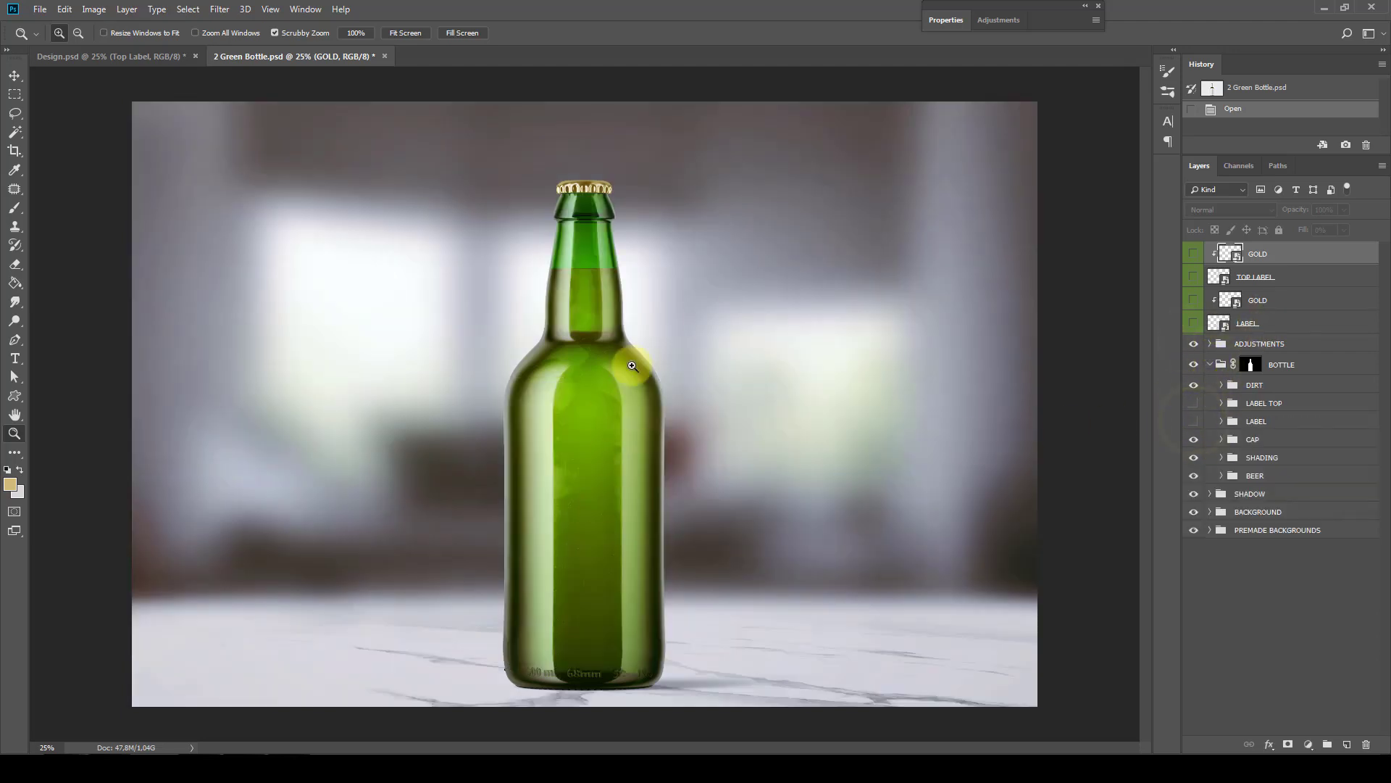
{"action": "left_click", "coordinate": [384, 57]}
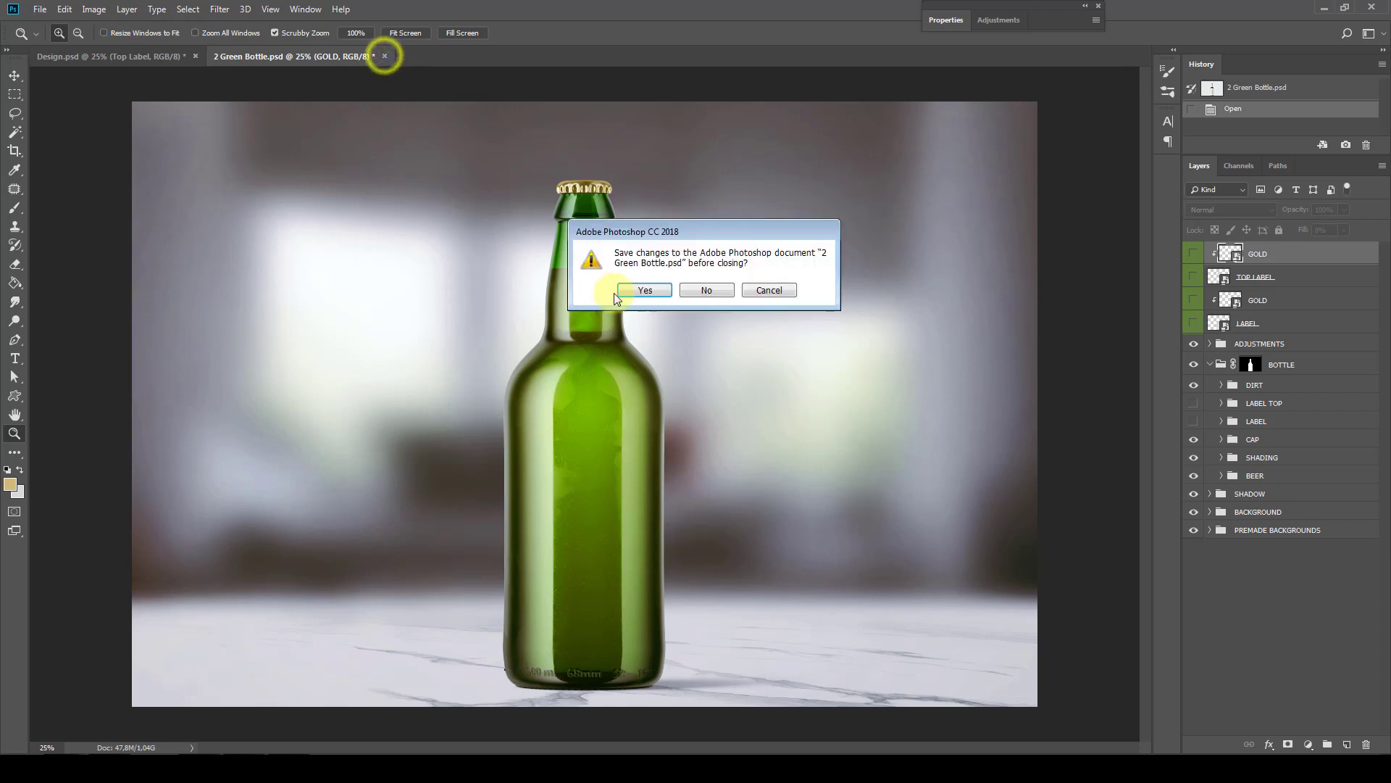
{"action": "left_click", "coordinate": [708, 289]}
Open 3 Clear Glass Bottle (Lager Beer).psd with room backdrop and adjustments on, labels hidden
{"action": "left_click", "coordinate": [39, 9]}
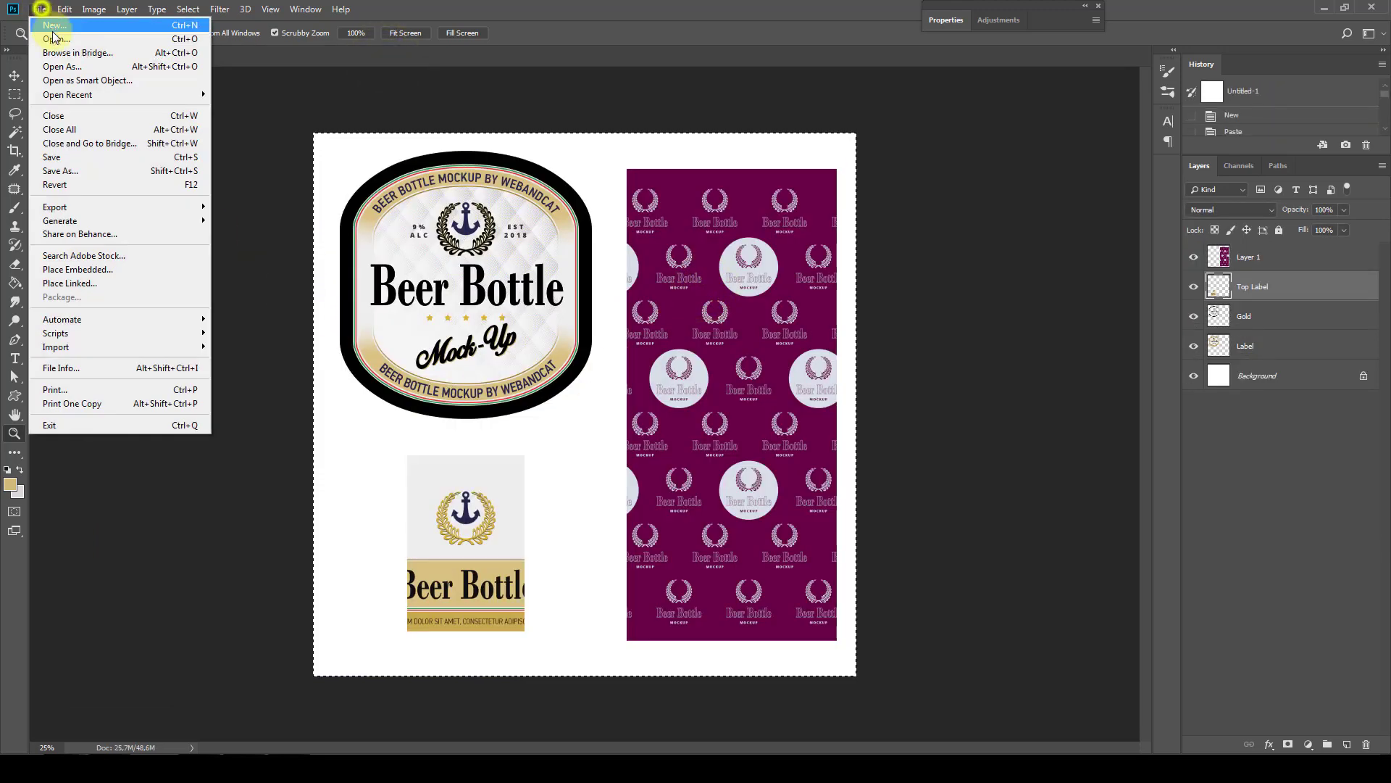
{"action": "left_click", "coordinate": [47, 39]}
{"action": "left_click", "coordinate": [215, 129]}
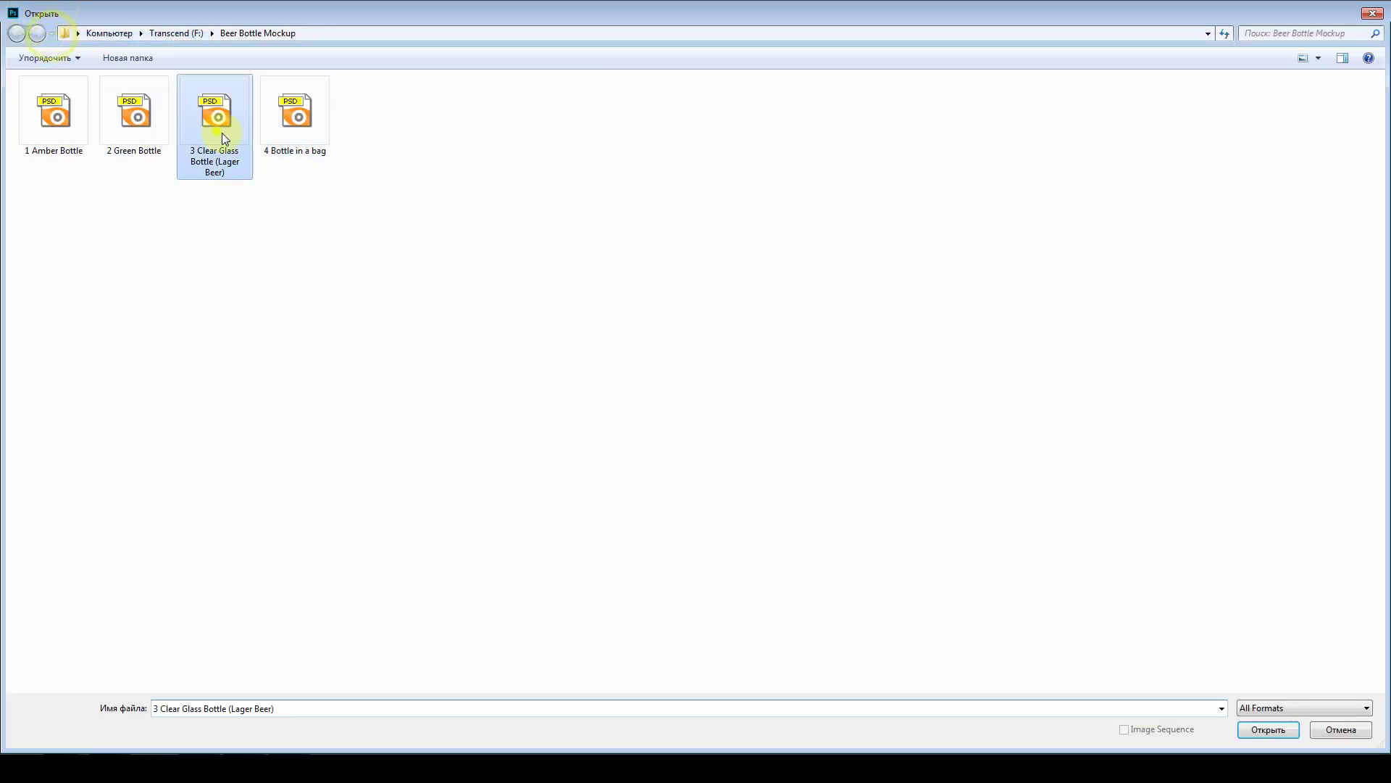
{"action": "left_click", "coordinate": [1267, 727]}
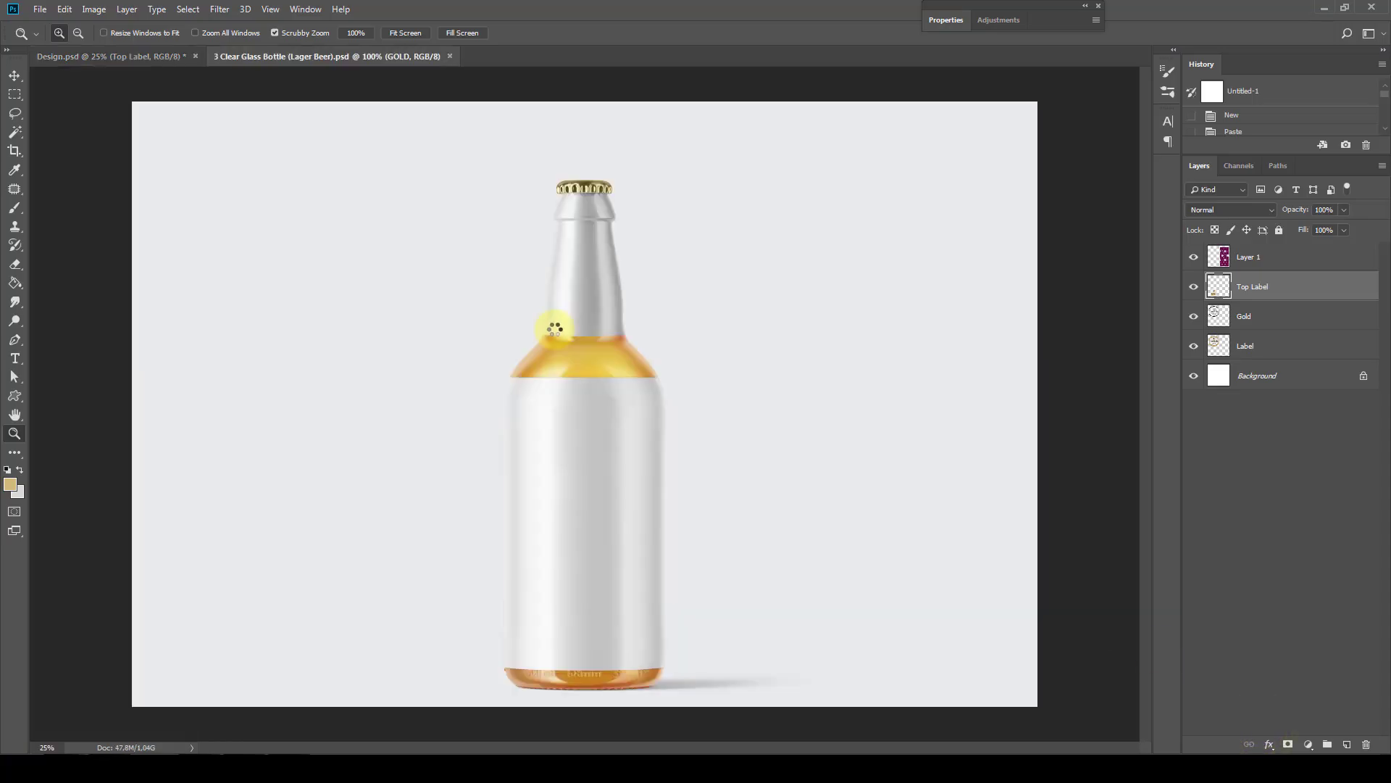
{"action": "left_click", "coordinate": [1194, 407]}
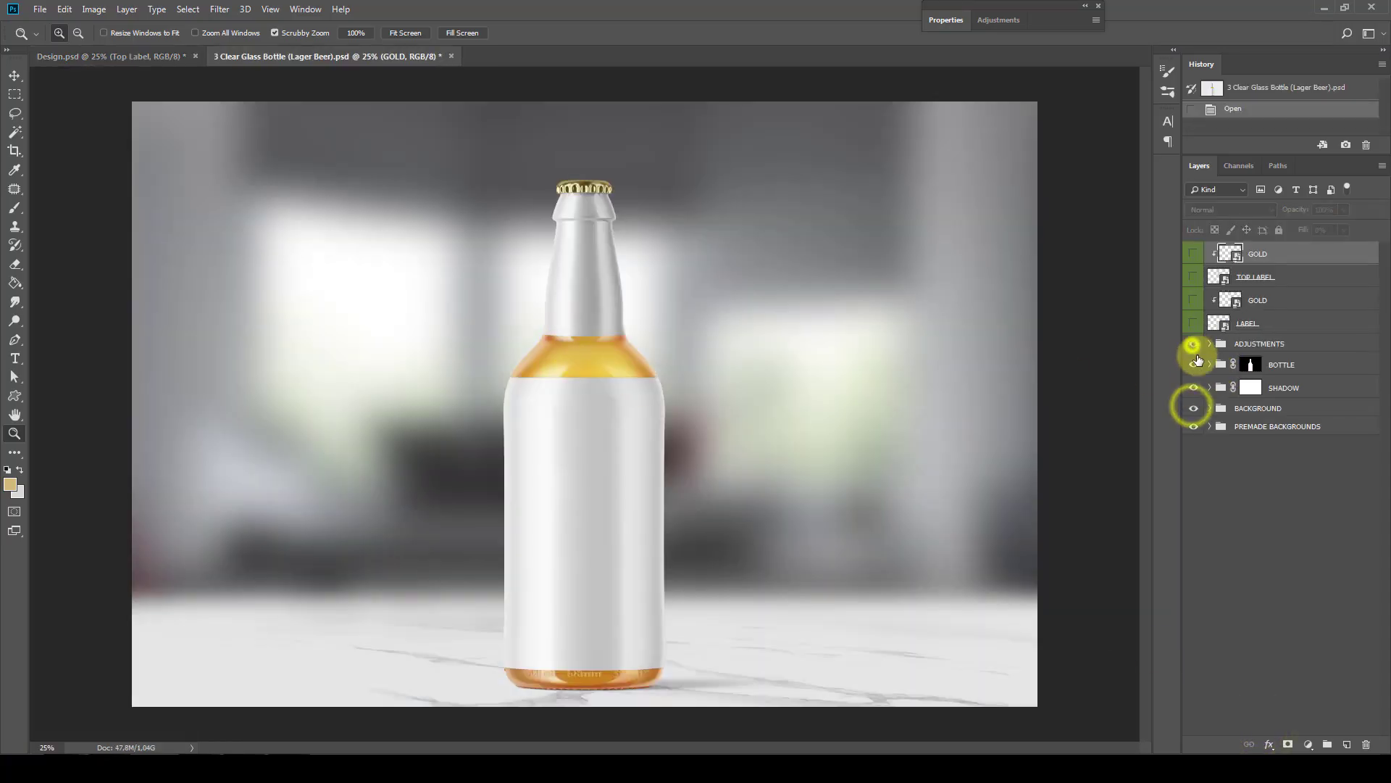
{"action": "left_click", "coordinate": [1193, 343]}
{"action": "left_click", "coordinate": [1207, 366]}
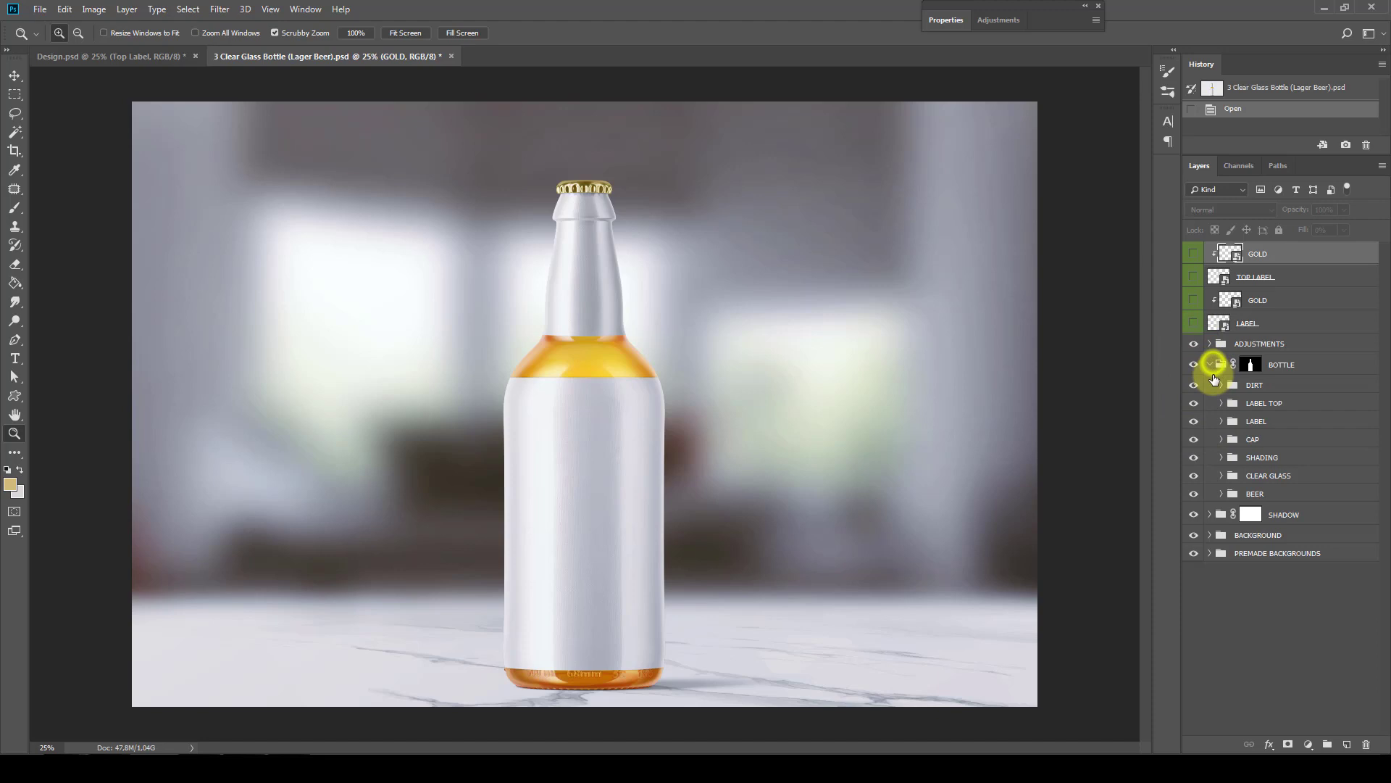
{"action": "left_click", "coordinate": [1193, 421]}
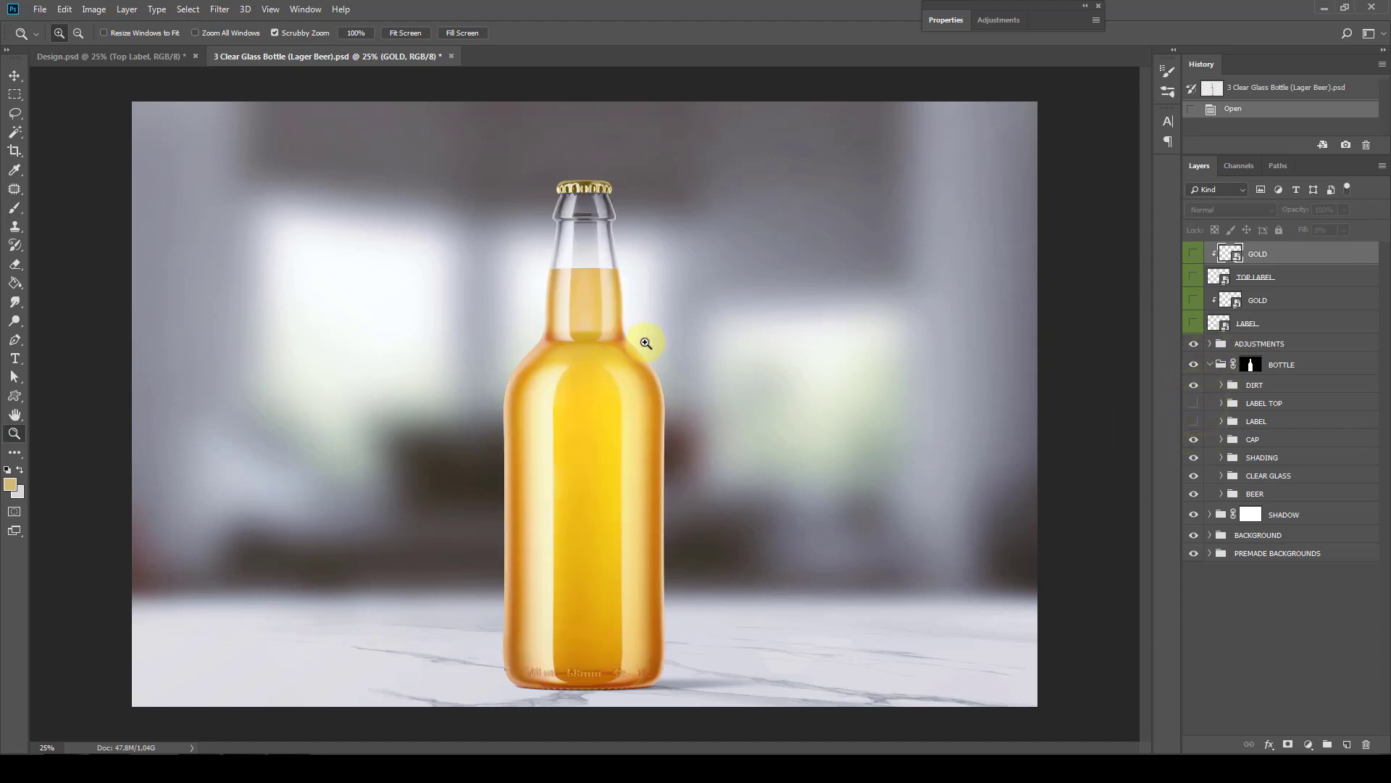
Replace the room backdrop with the pinkish-lavender gradient and restore the white label wrap
{"action": "left_click", "coordinate": [1195, 536]}
{"action": "left_click", "coordinate": [1209, 553]}
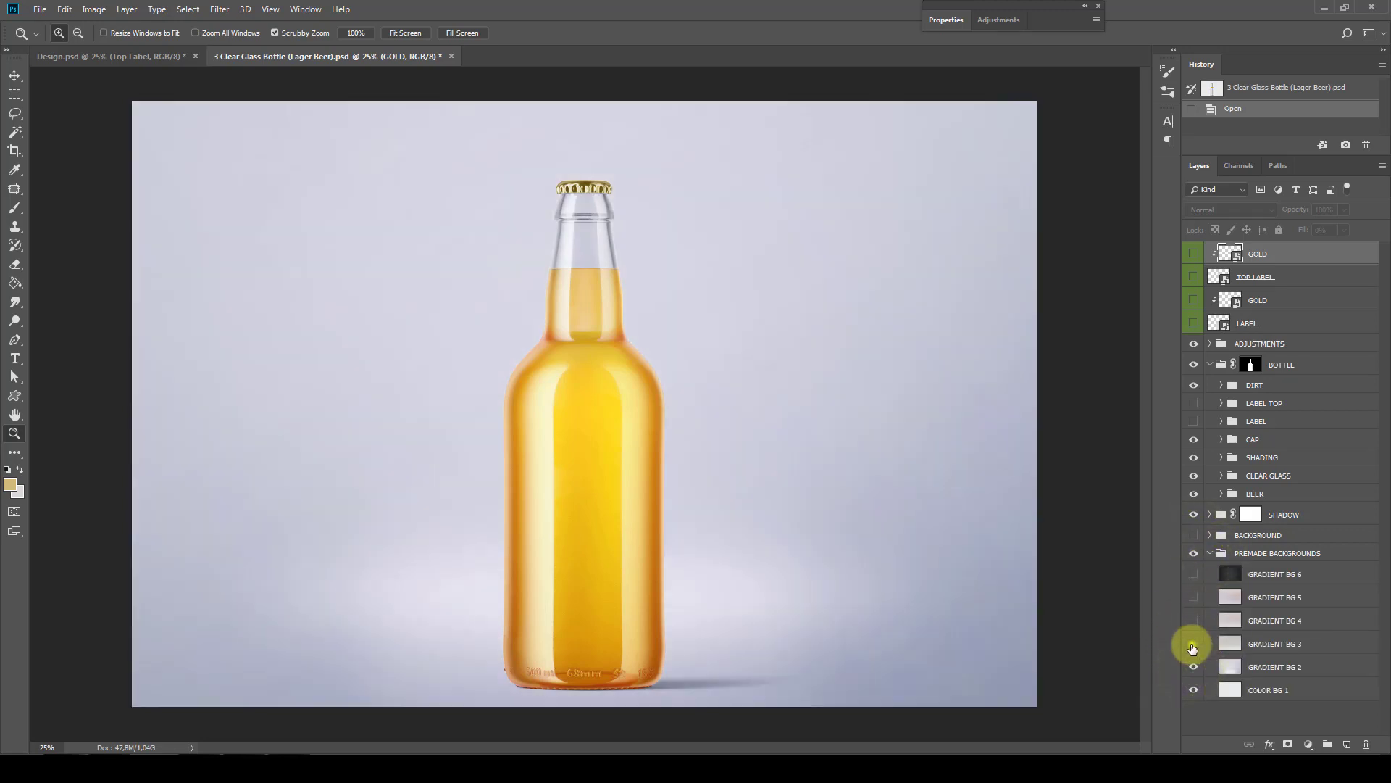
{"action": "left_click", "coordinate": [1193, 643]}
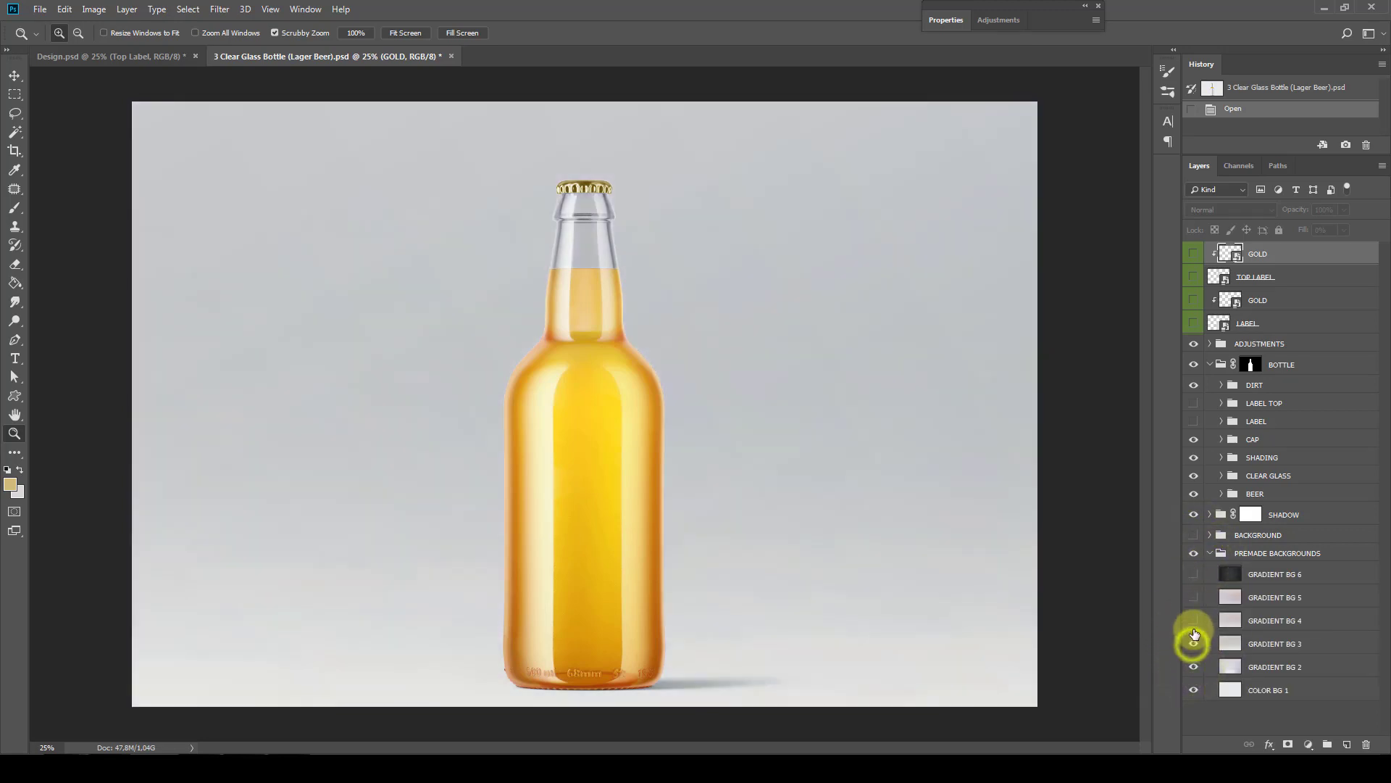
{"action": "left_click", "coordinate": [1192, 621]}
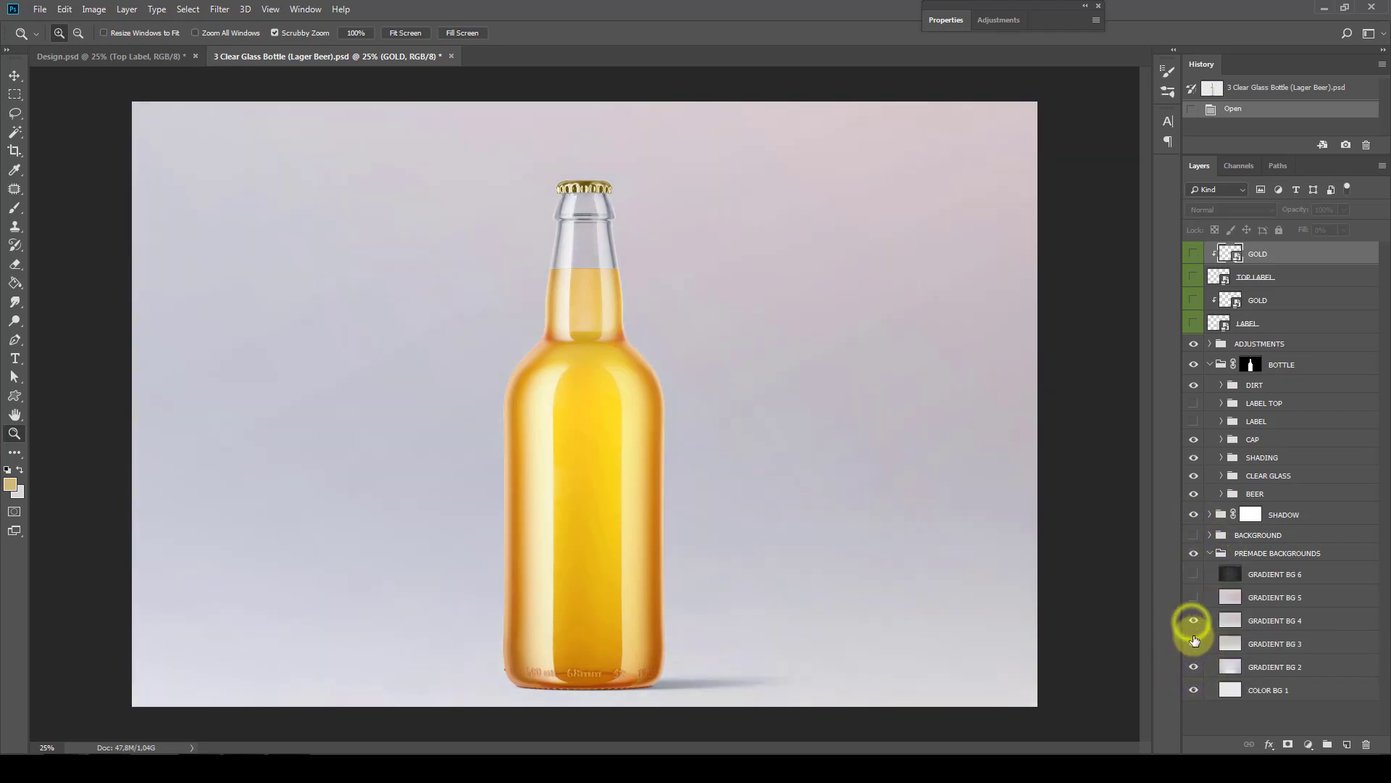
{"action": "left_click", "coordinate": [1193, 421]}
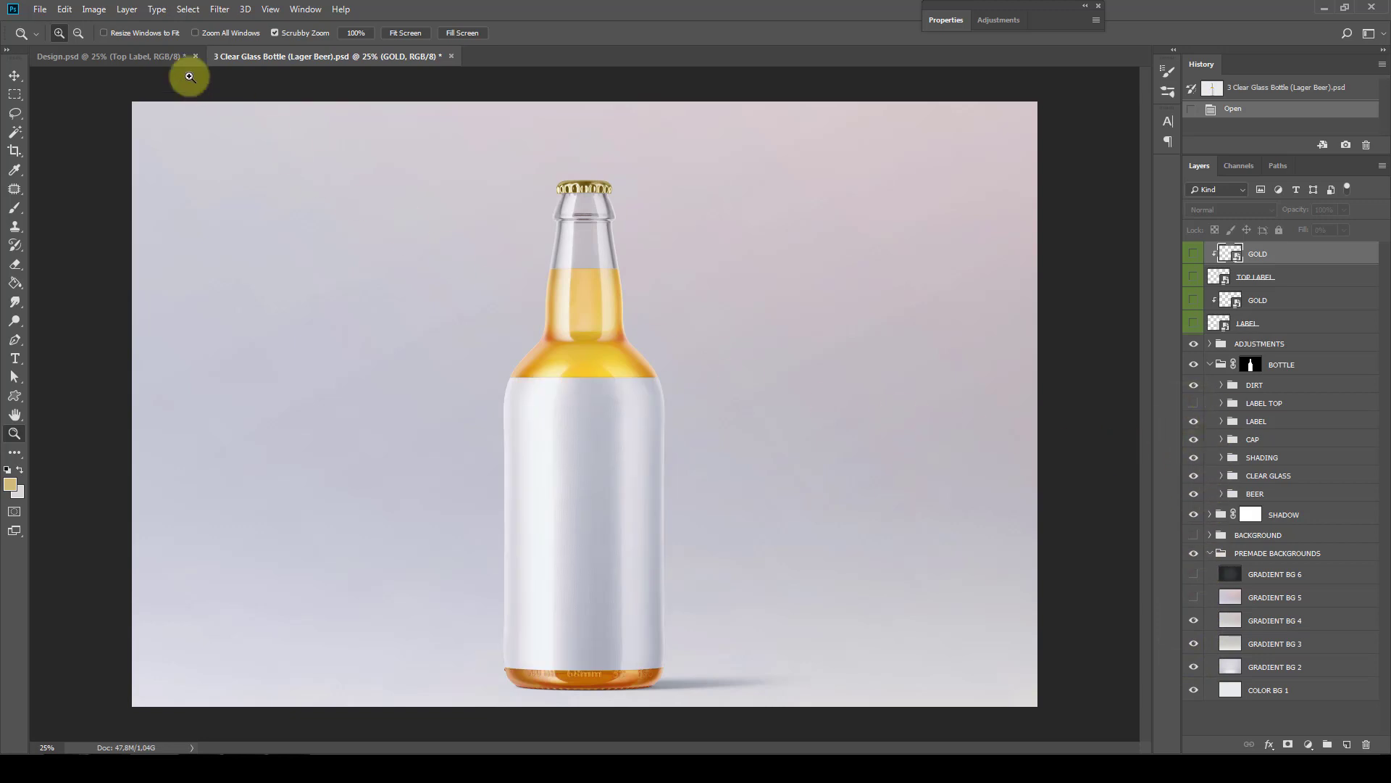
{"action": "left_click", "coordinate": [174, 56]}
Copy the Label artwork layer in Design.psd
{"action": "left_click", "coordinate": [1250, 315]}
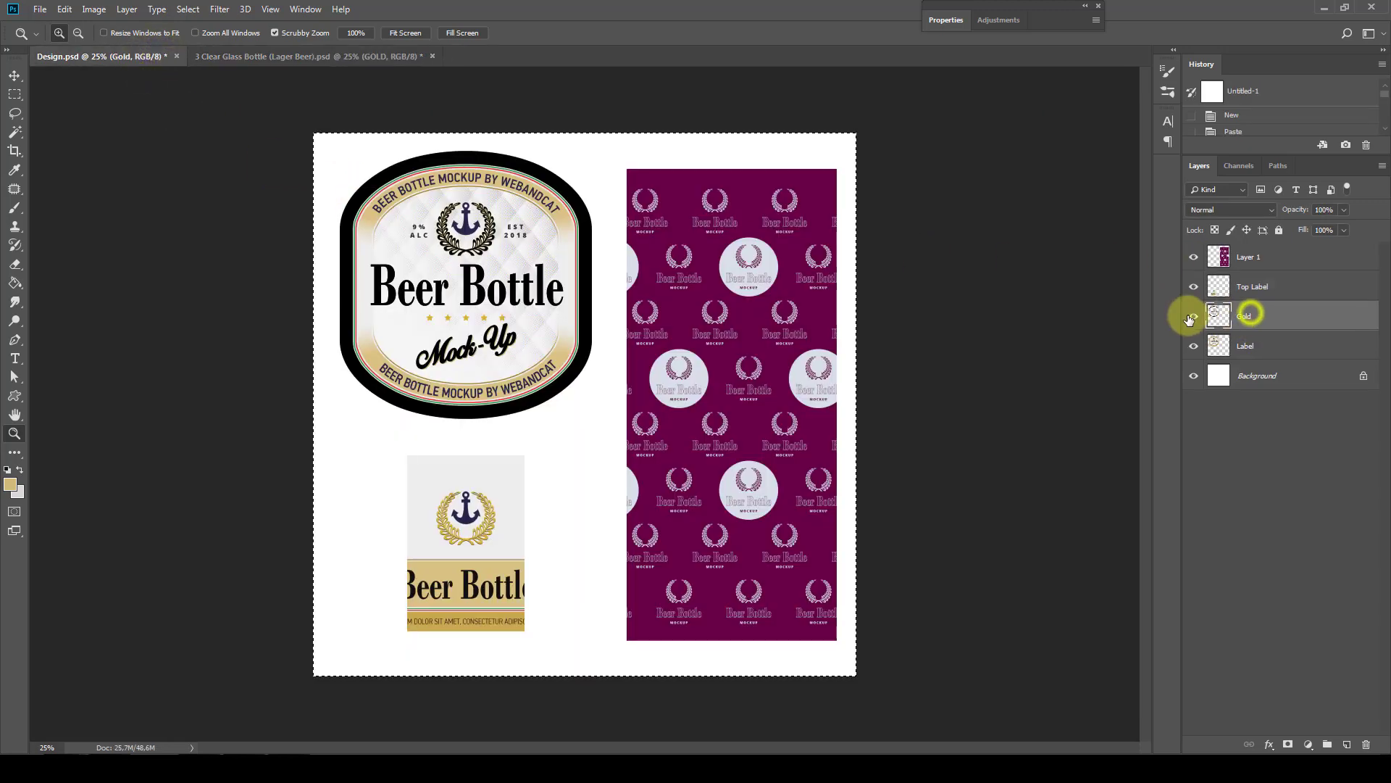
{"action": "left_click", "coordinate": [1192, 317]}
{"action": "left_click", "coordinate": [1246, 345]}
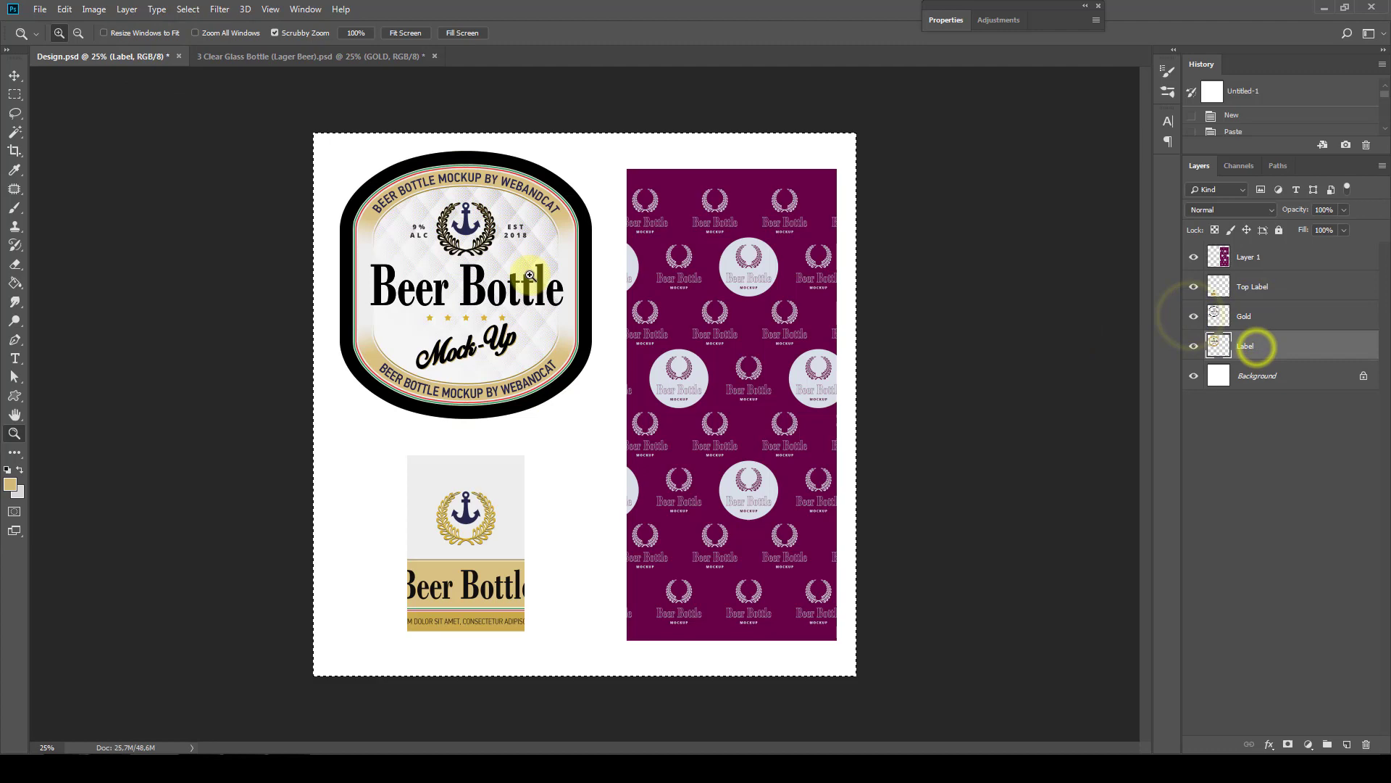
{"action": "left_click", "coordinate": [64, 8]}
{"action": "left_click", "coordinate": [79, 108]}
Paste the label artwork into the clear bottle's LABEL smart object contents
{"action": "left_click", "coordinate": [294, 58]}
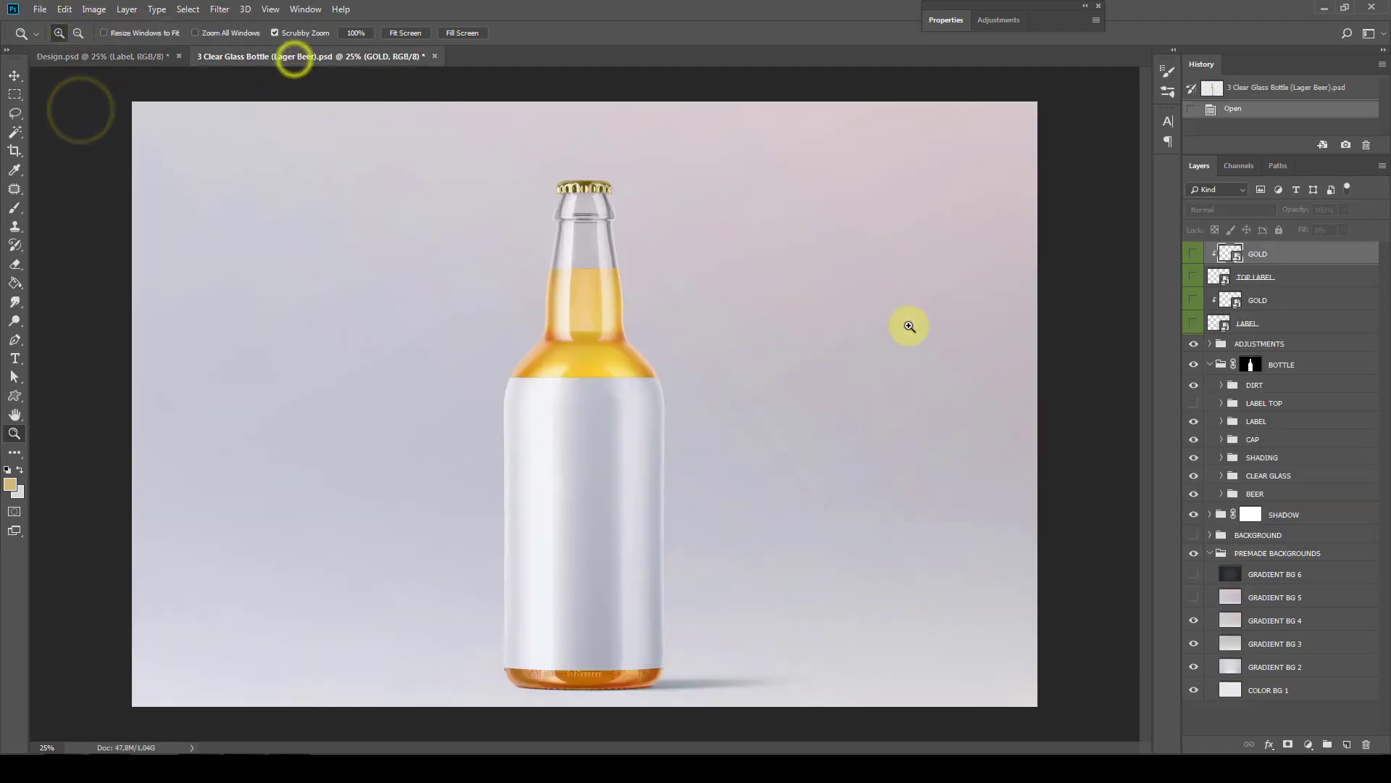
{"action": "left_click", "coordinate": [1254, 300]}
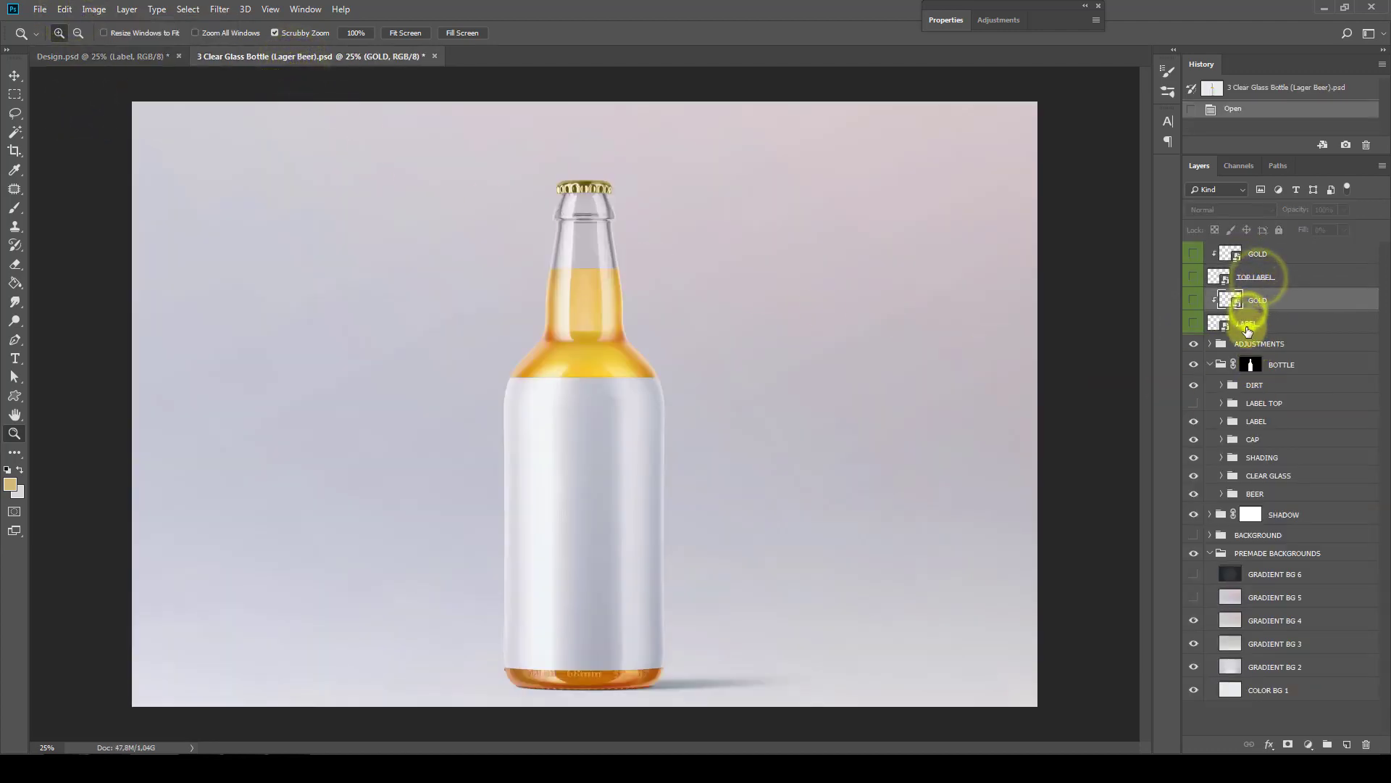
{"action": "left_click", "coordinate": [1246, 326]}
{"action": "right_click", "coordinate": [1245, 323]}
{"action": "left_click", "coordinate": [1096, 313]}
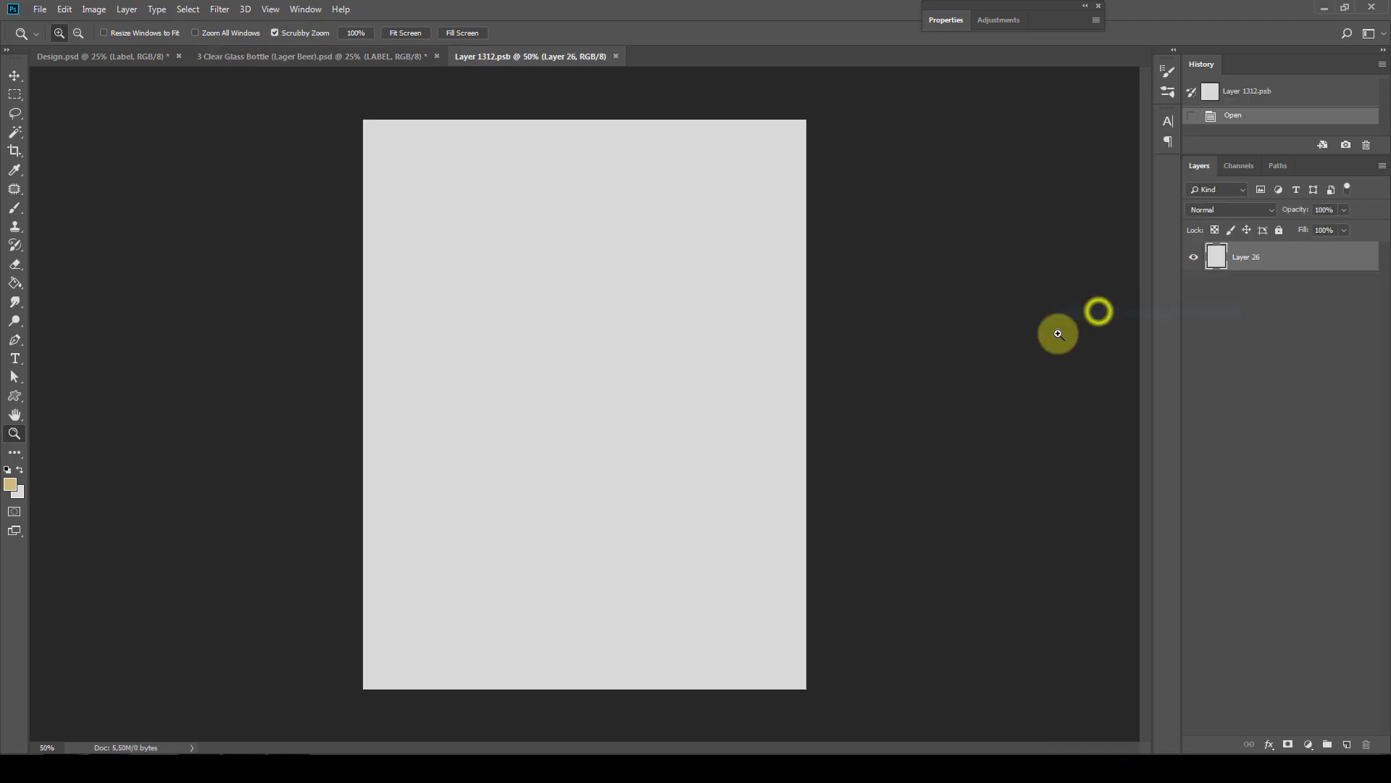
{"action": "left_click", "coordinate": [64, 9]}
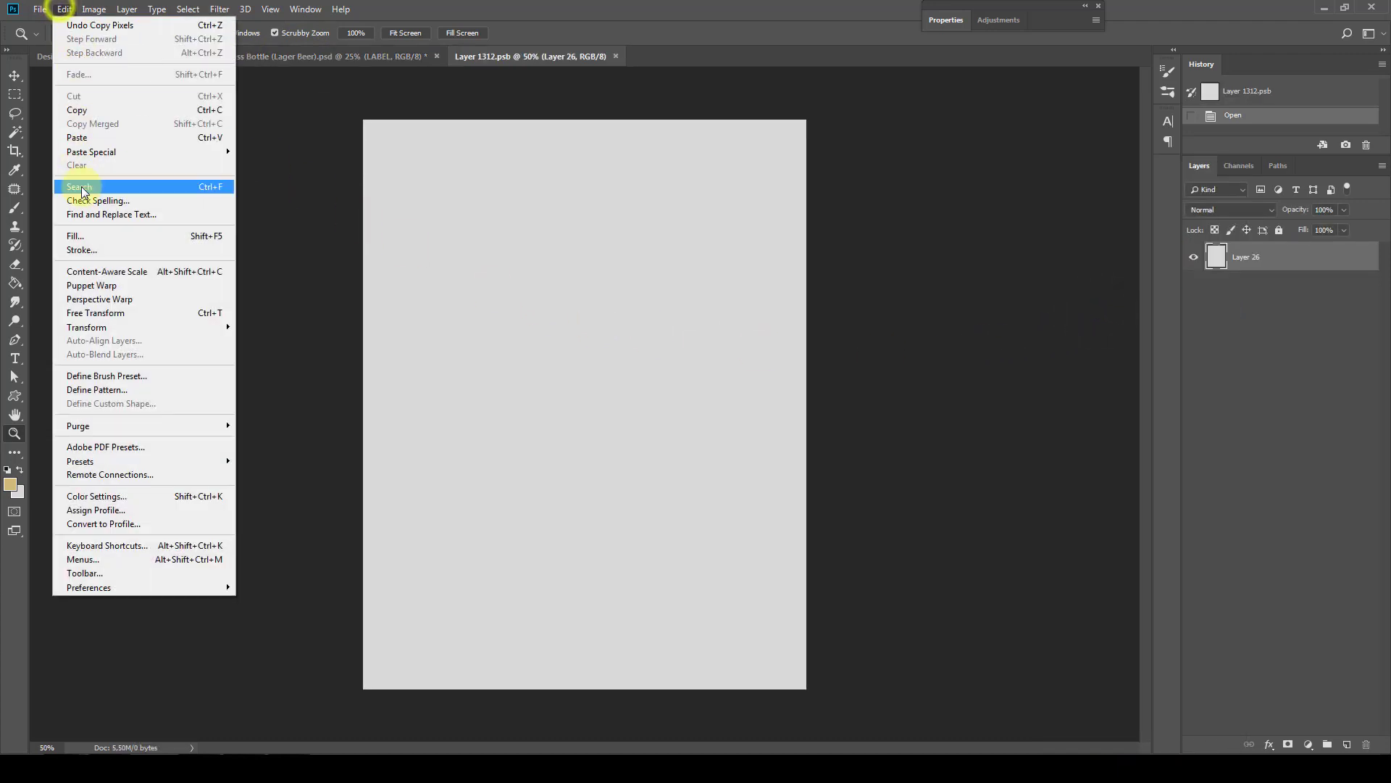
{"action": "left_click", "coordinate": [77, 137]}
Centre the label horizontally, scale it to about 80%, nudge it down, hide Layer 26, and close
{"action": "key", "text": "ctrl+a"}
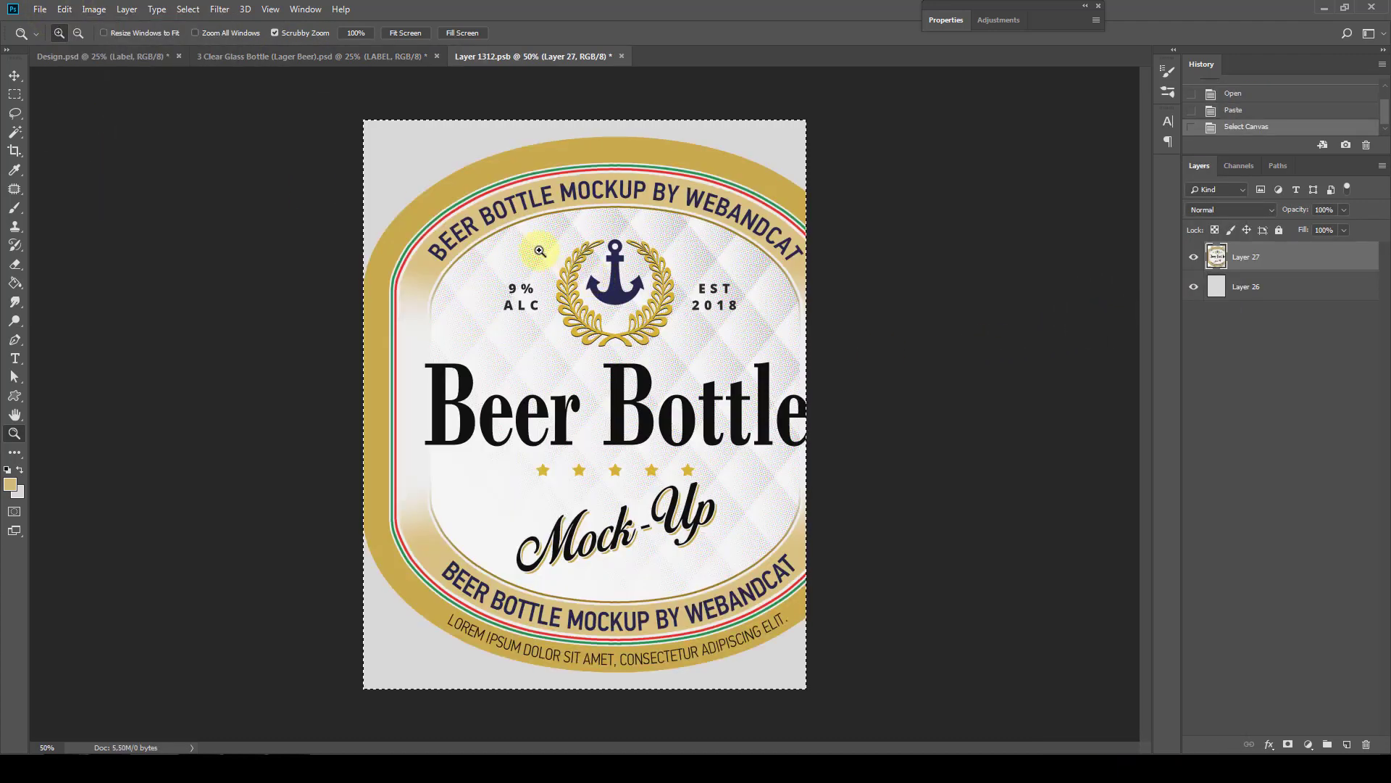
{"action": "key", "text": "v"}
{"action": "left_click", "coordinate": [360, 33]}
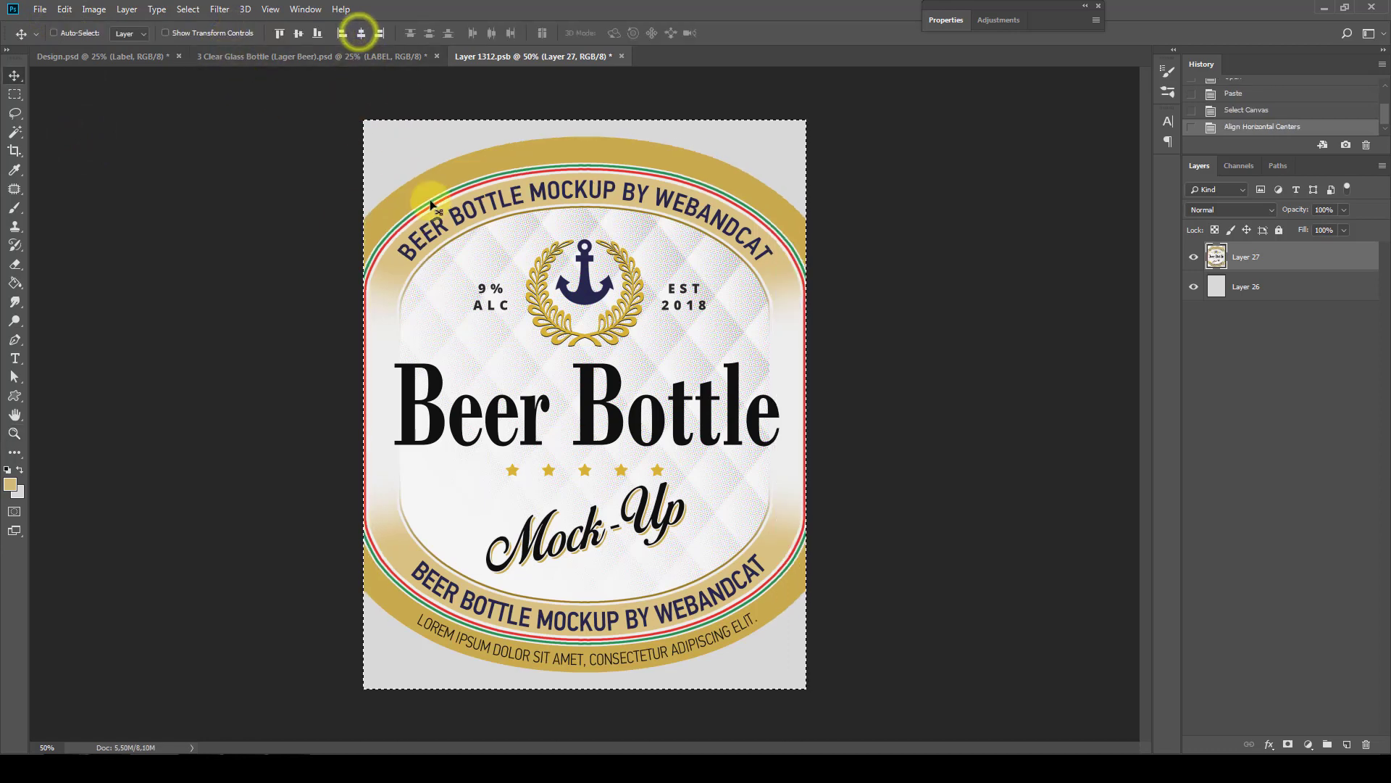
{"action": "key", "text": "ctrl+d"}
{"action": "key", "text": "ctrl+t"}
{"action": "left_click_drag", "start_coordinate": [838, 136], "coordinate": [788, 185]}
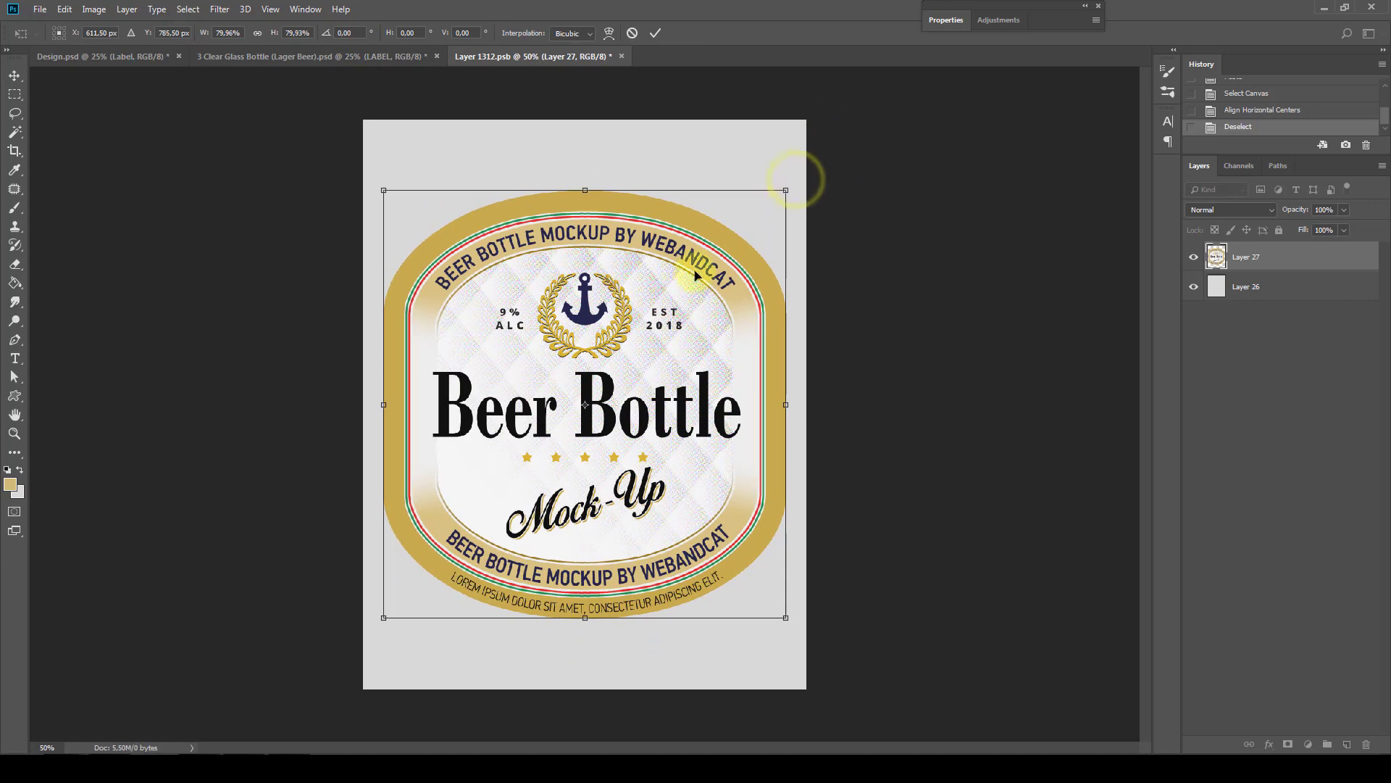
{"action": "double_click", "coordinate": [677, 288]}
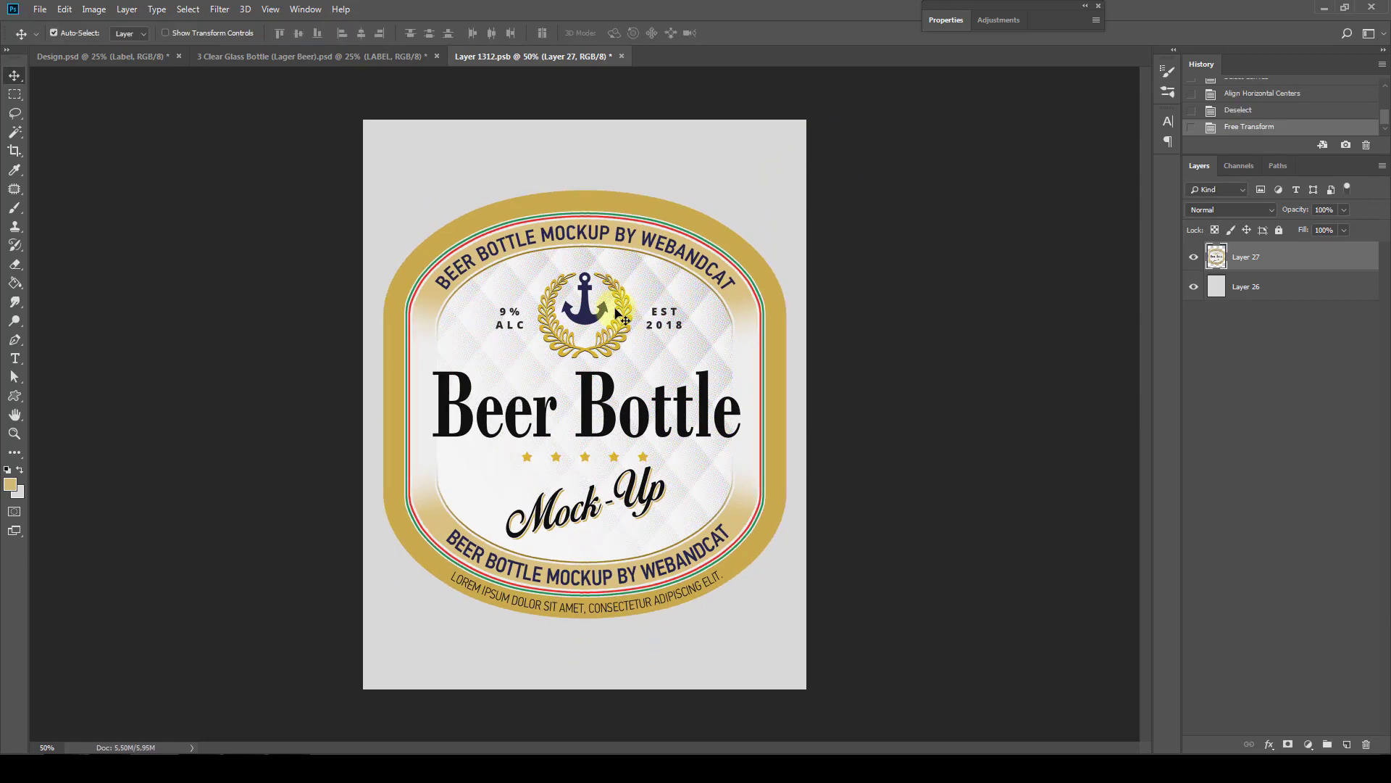
{"action": "key", "text": "shift+Down"}
{"action": "key", "text": "shift+Down"}
{"action": "key", "text": "shift+Down"}
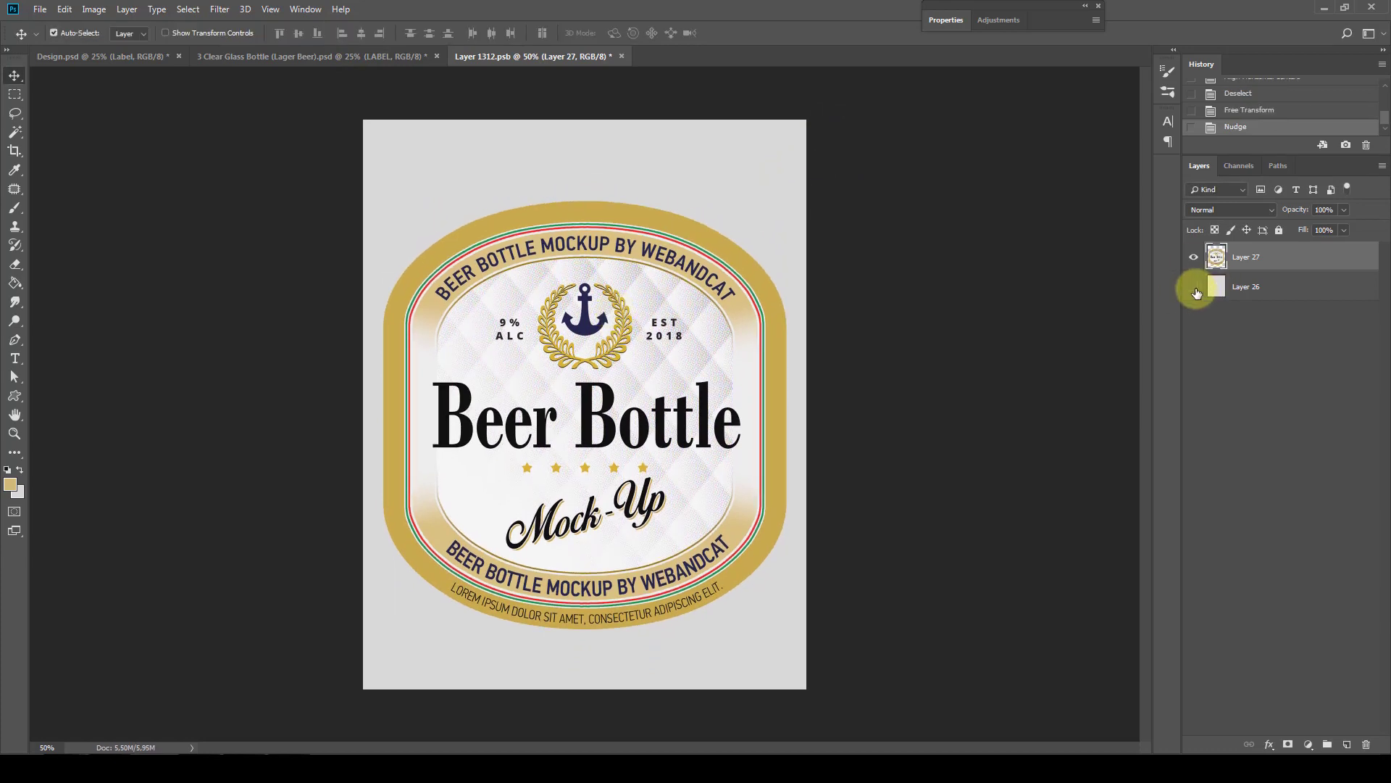
{"action": "left_click", "coordinate": [1196, 290]}
{"action": "left_click", "coordinate": [621, 56]}
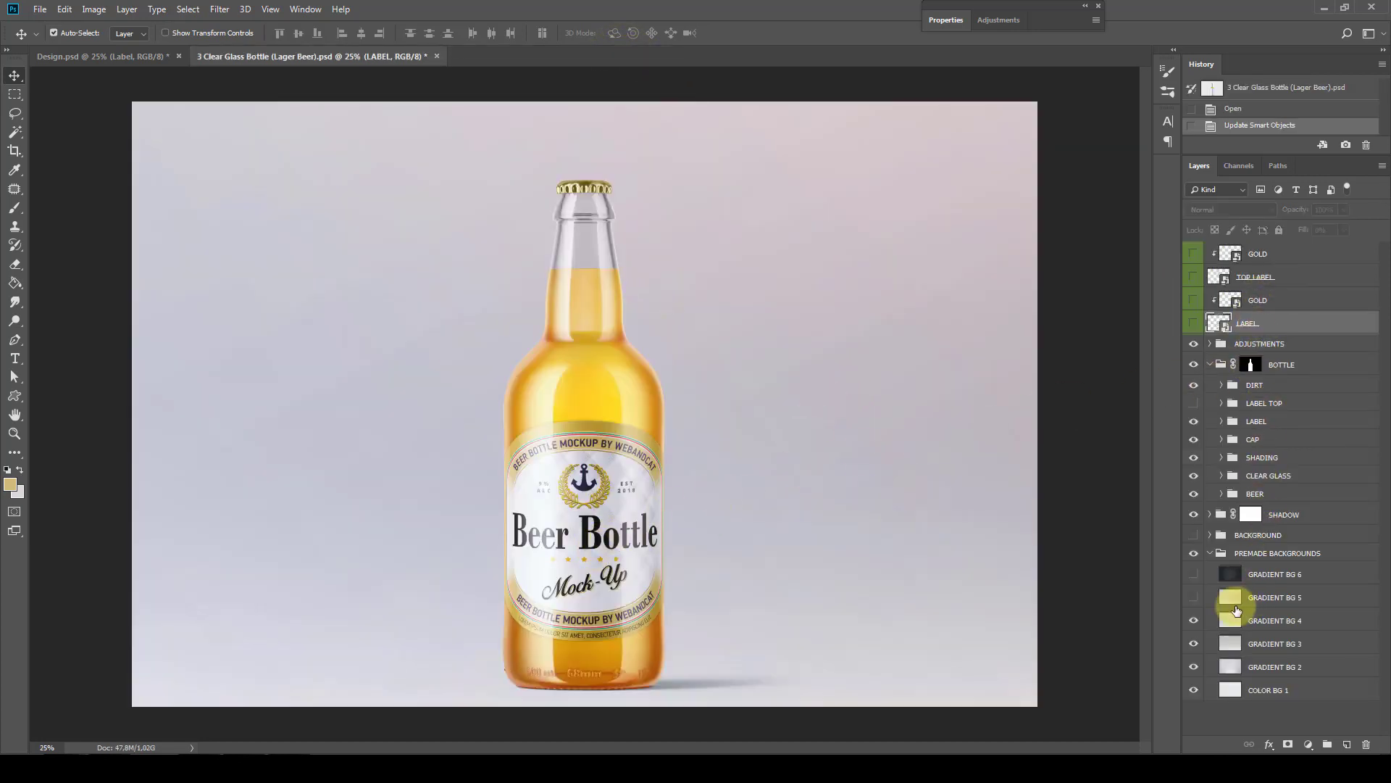
Try the dark brown gradient, settle on the blurred room-and-marble backdrop, and close the mockup
{"action": "left_click", "coordinate": [1193, 574]}
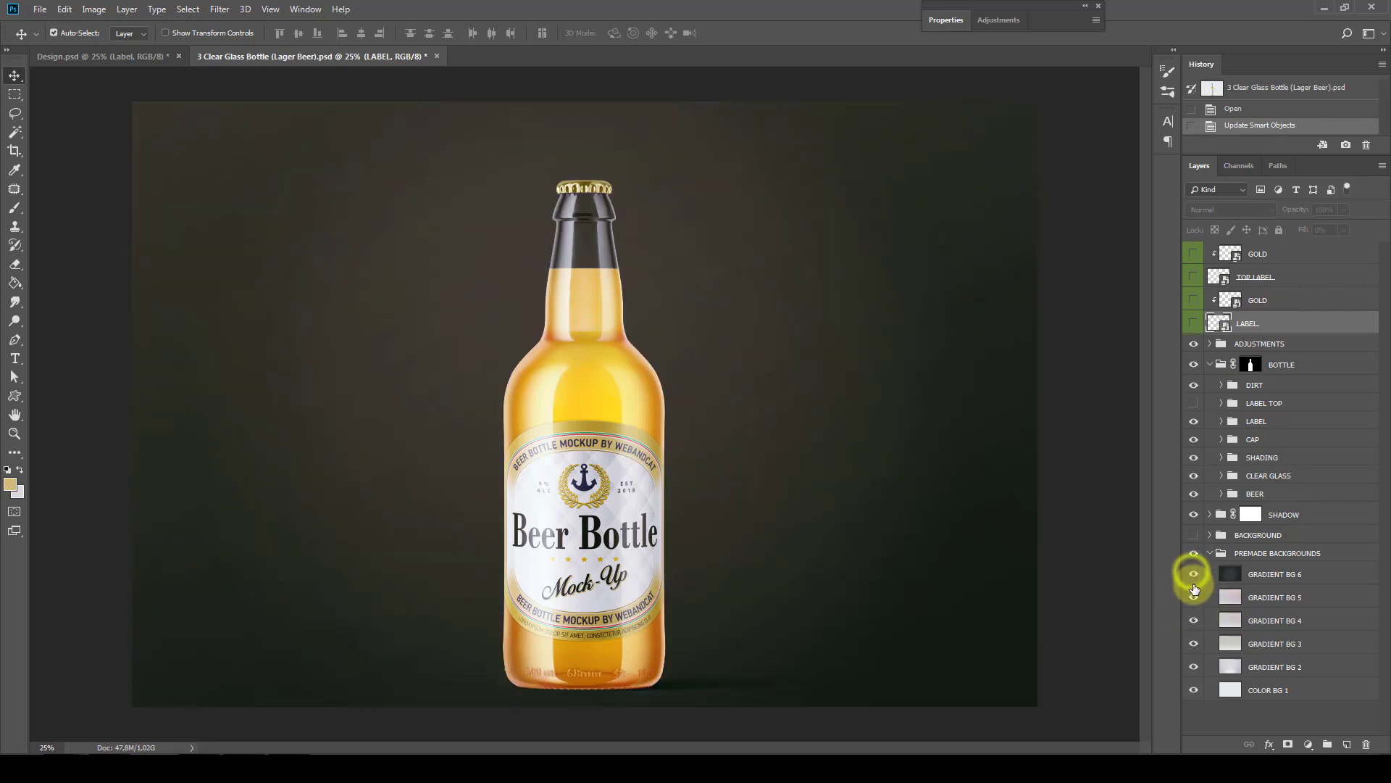
{"action": "left_click", "coordinate": [1209, 553]}
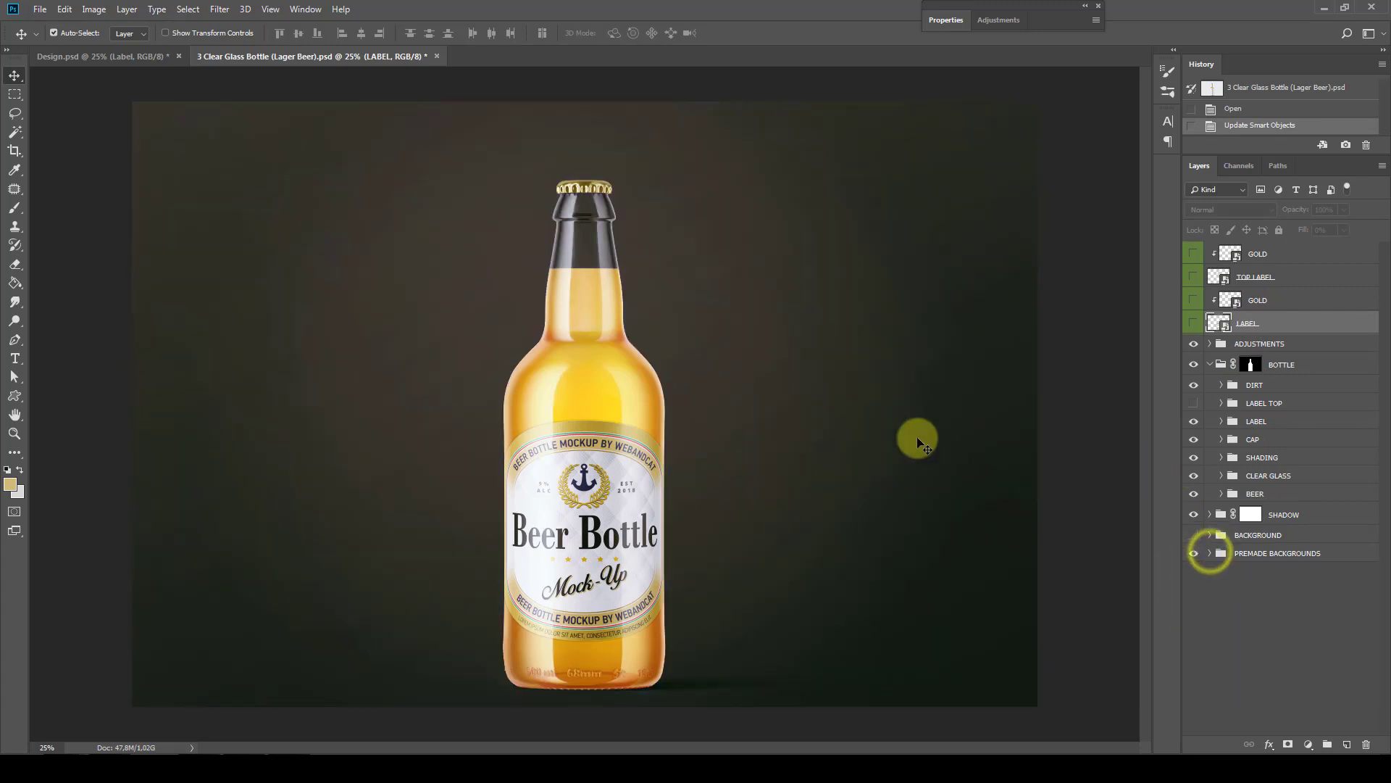
{"action": "left_click", "coordinate": [1210, 553]}
{"action": "left_click", "coordinate": [1210, 554]}
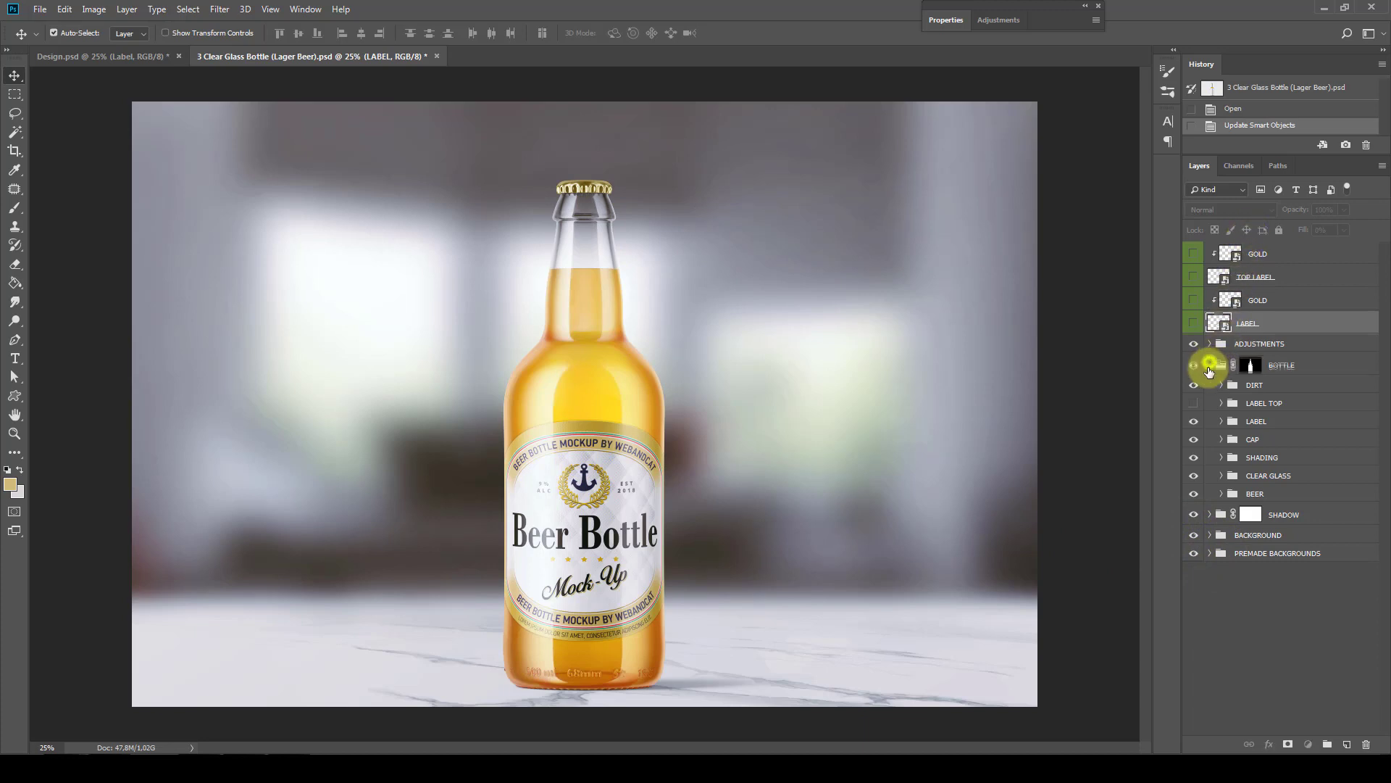
{"action": "left_click", "coordinate": [1208, 366]}
{"action": "left_click", "coordinate": [435, 57]}
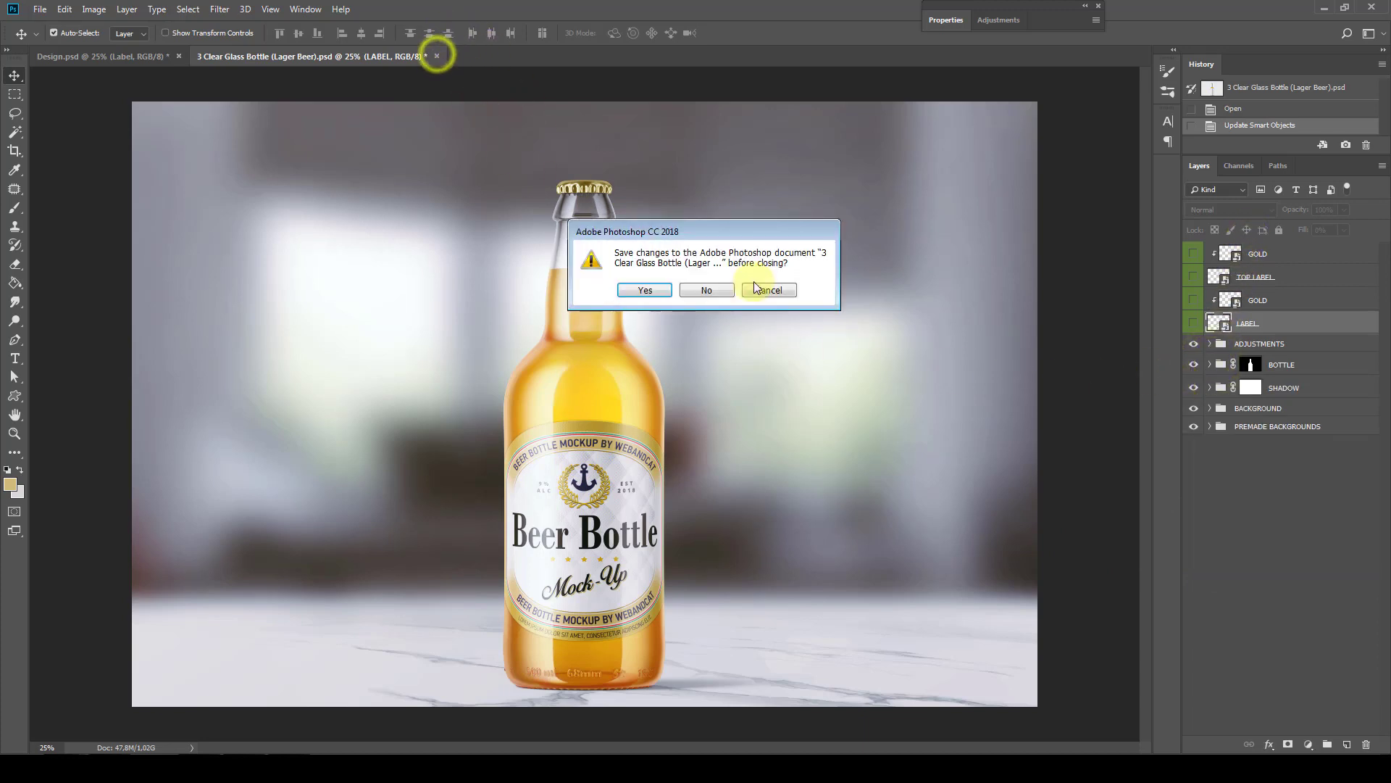
Close the clear bottle without saving and open 4 Bottle in a bag.psd with its room backdrop shown
{"action": "key", "text": "n"}
{"action": "left_click", "coordinate": [39, 10]}
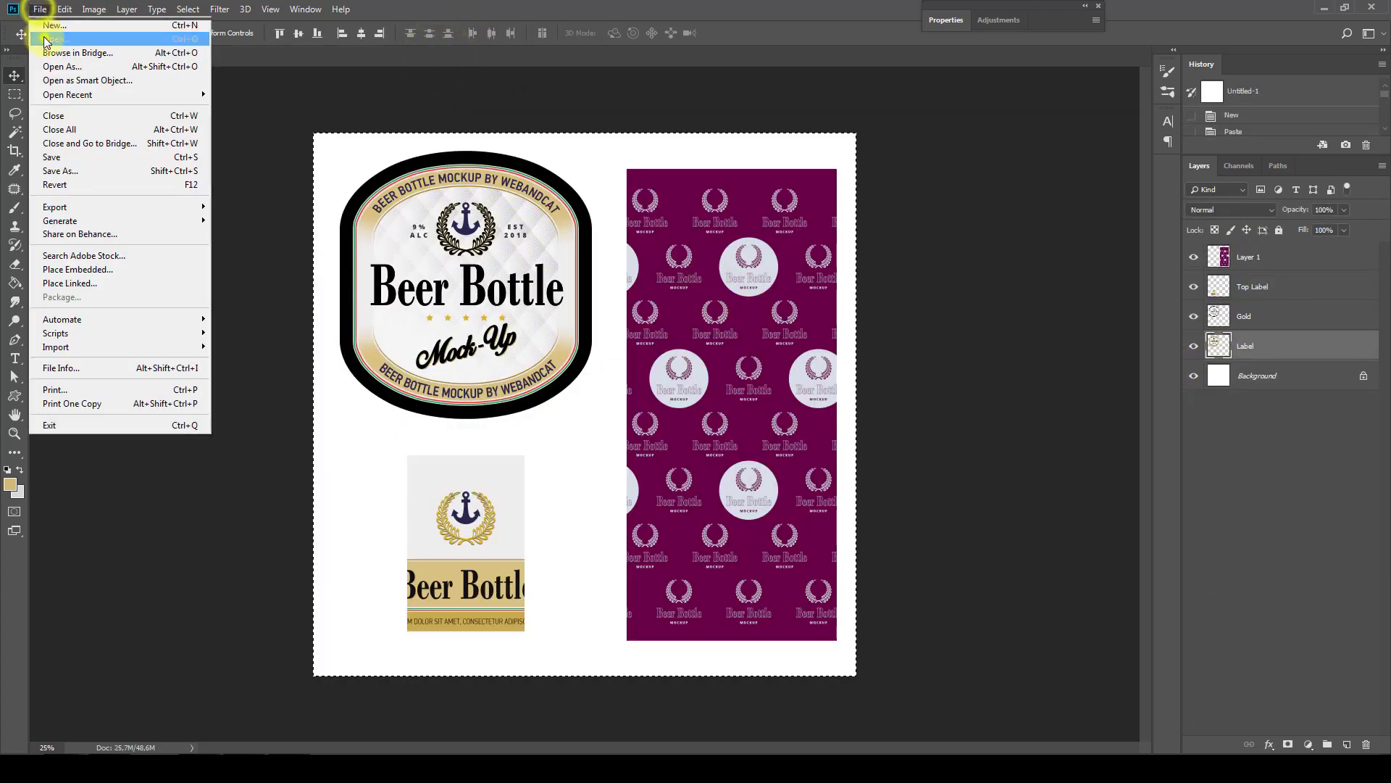
{"action": "left_click", "coordinate": [42, 38]}
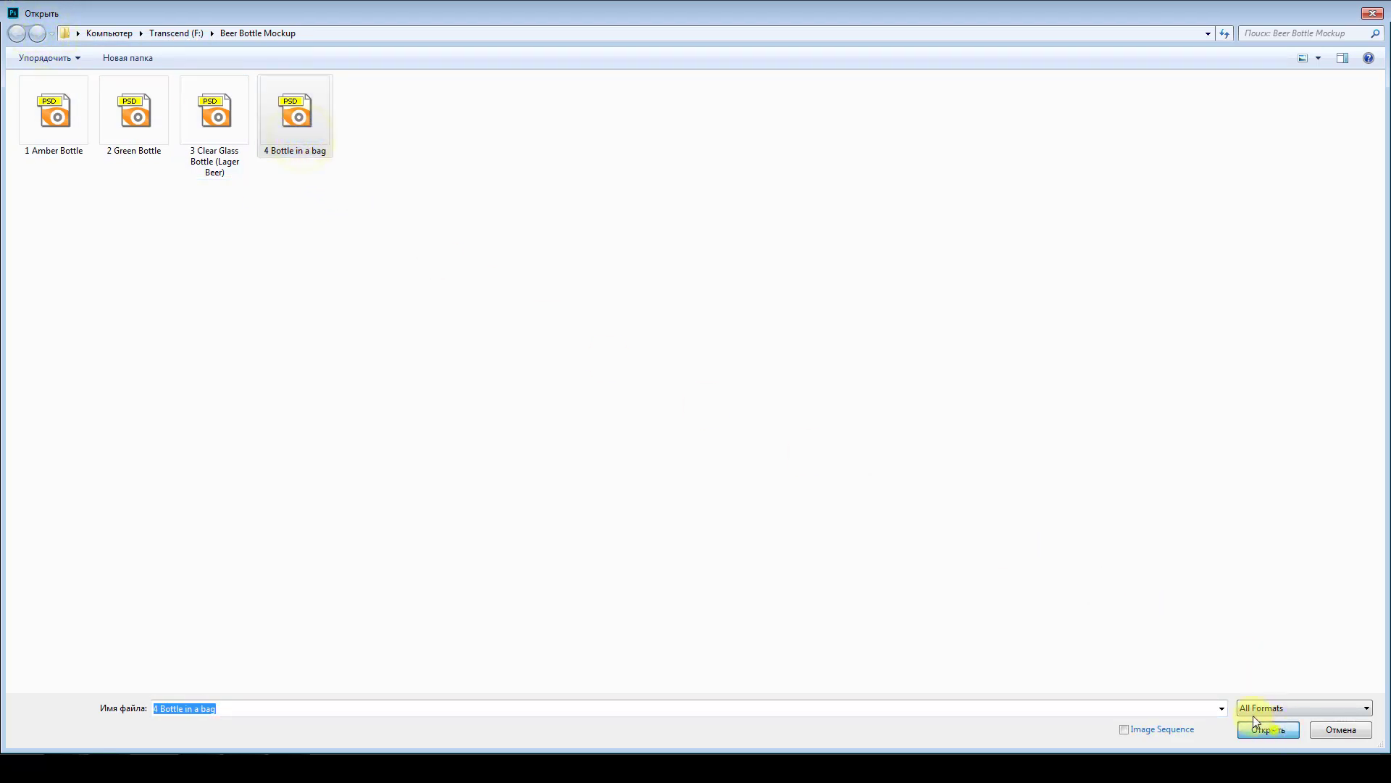
{"action": "left_click", "coordinate": [1266, 729]}
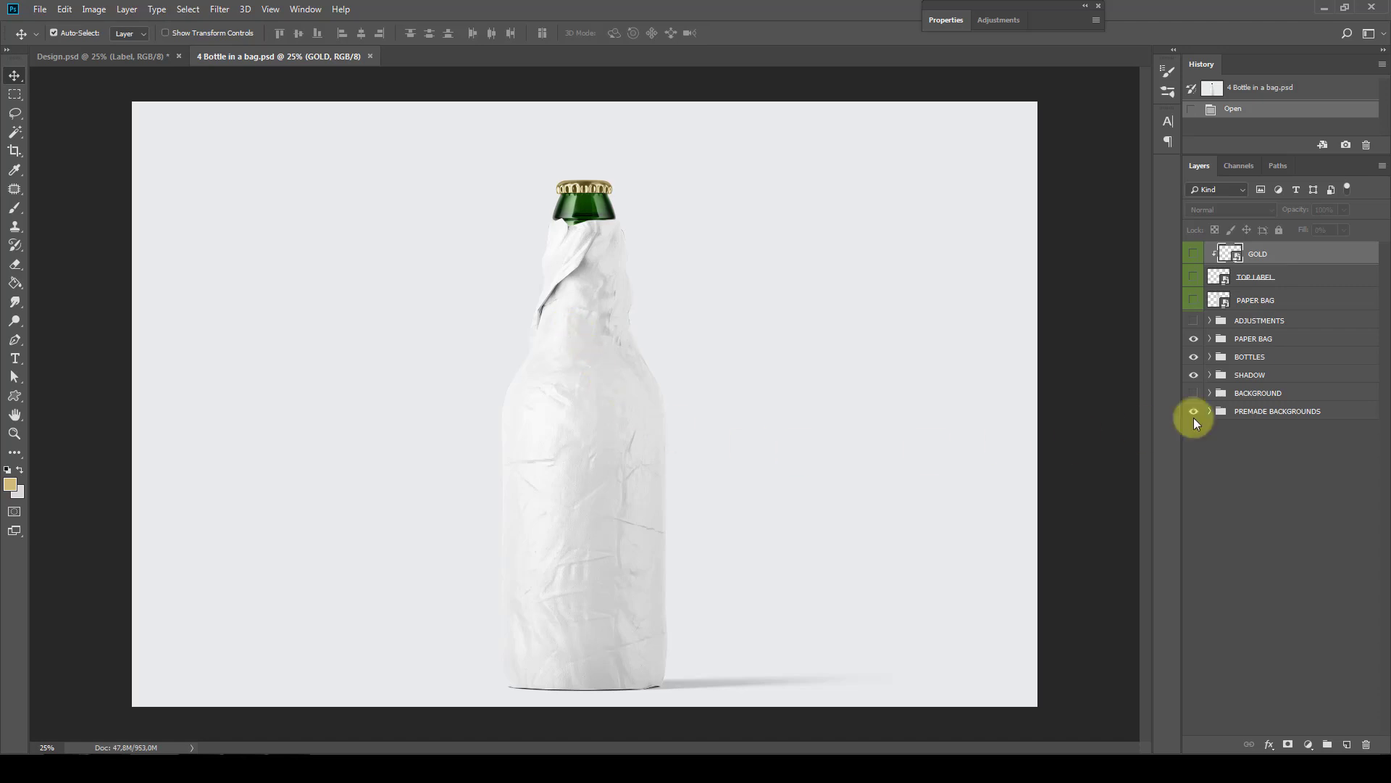
{"action": "left_click", "coordinate": [1244, 394]}
{"action": "left_click", "coordinate": [1193, 393]}
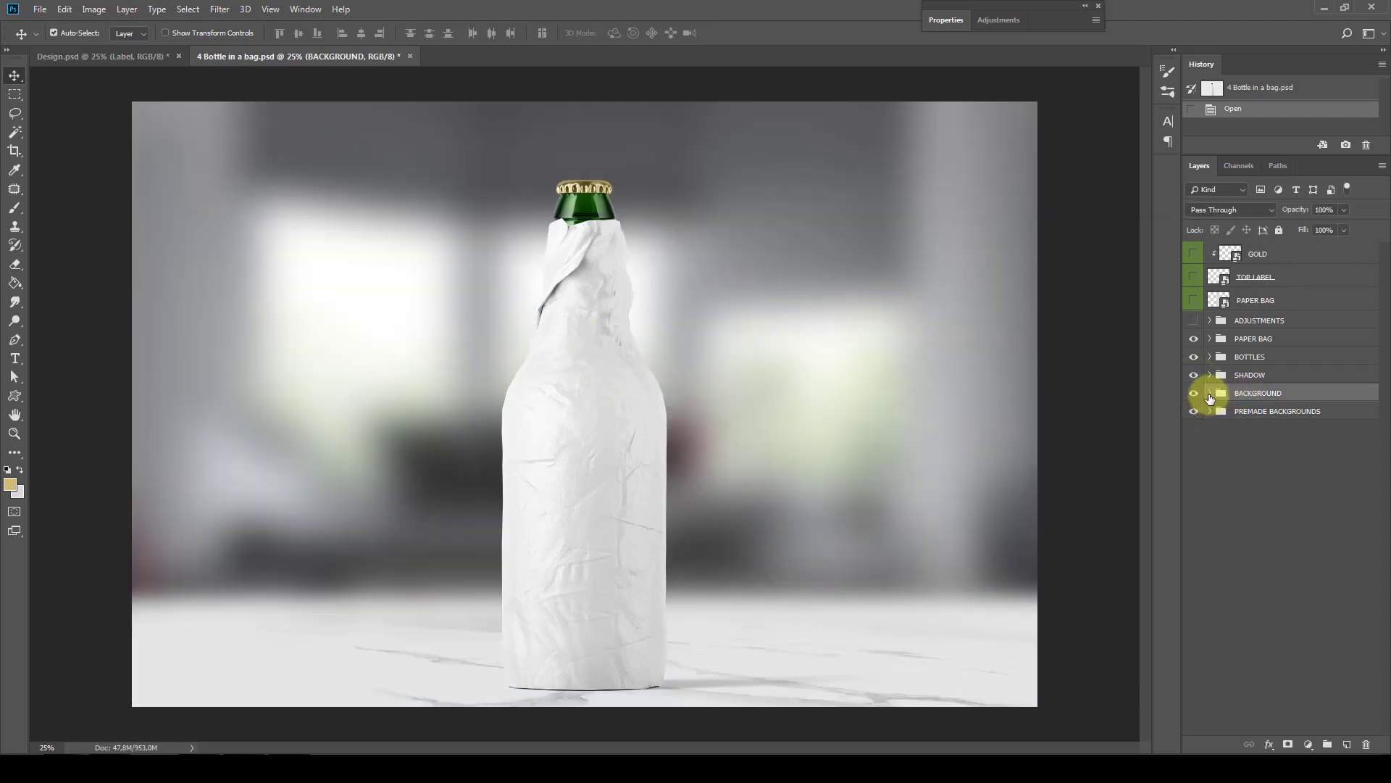
Copy the purple pattern artwork from Layer 1 in Design.psd
{"action": "left_click", "coordinate": [129, 56]}
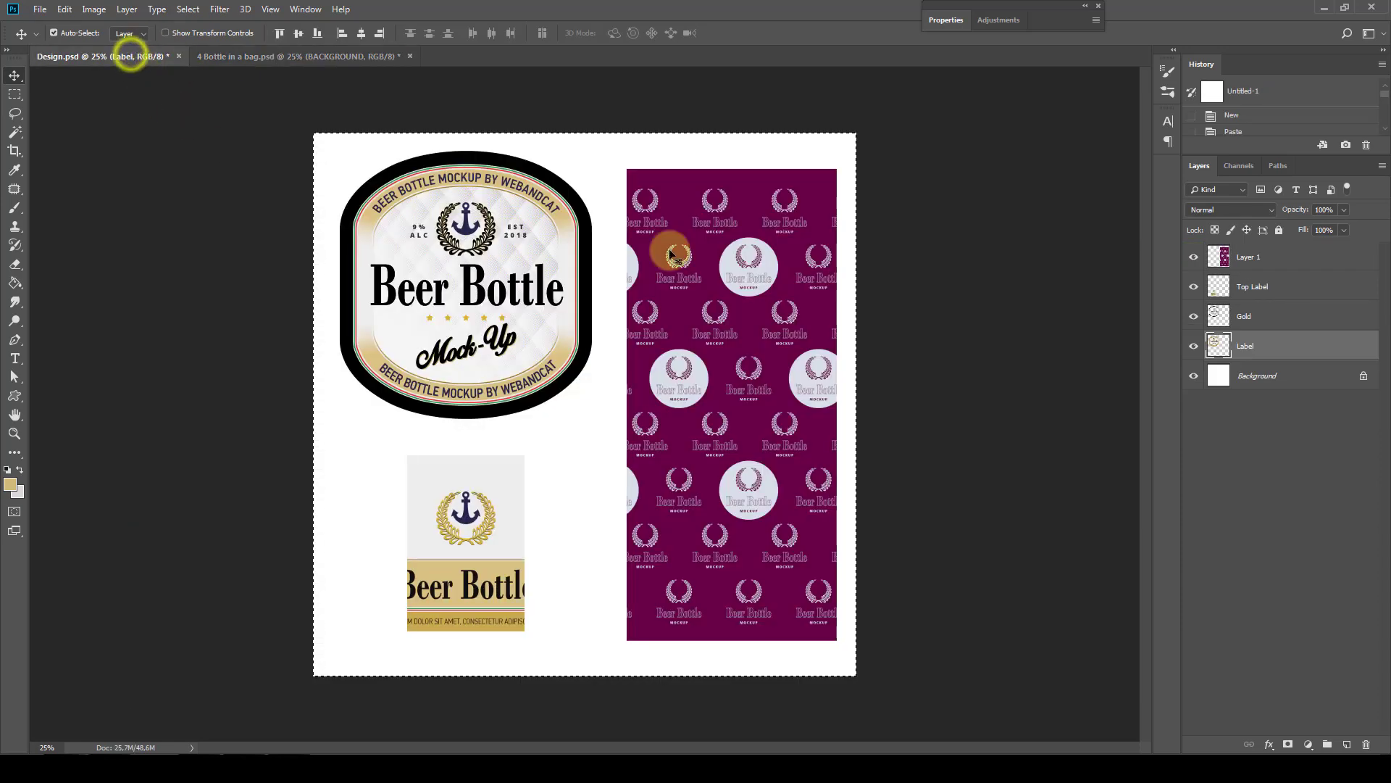
{"action": "left_click", "coordinate": [1250, 257]}
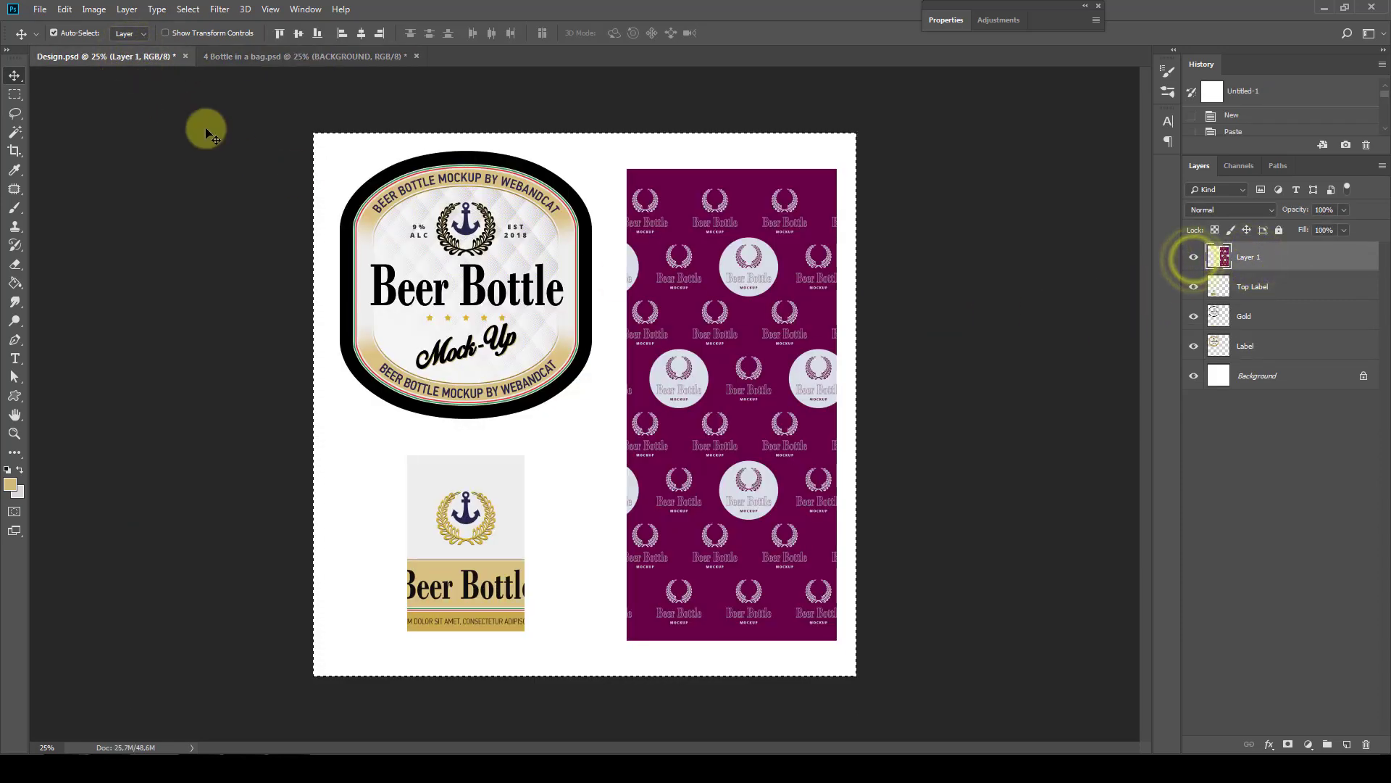
{"action": "left_click", "coordinate": [65, 8]}
{"action": "left_click", "coordinate": [80, 110]}
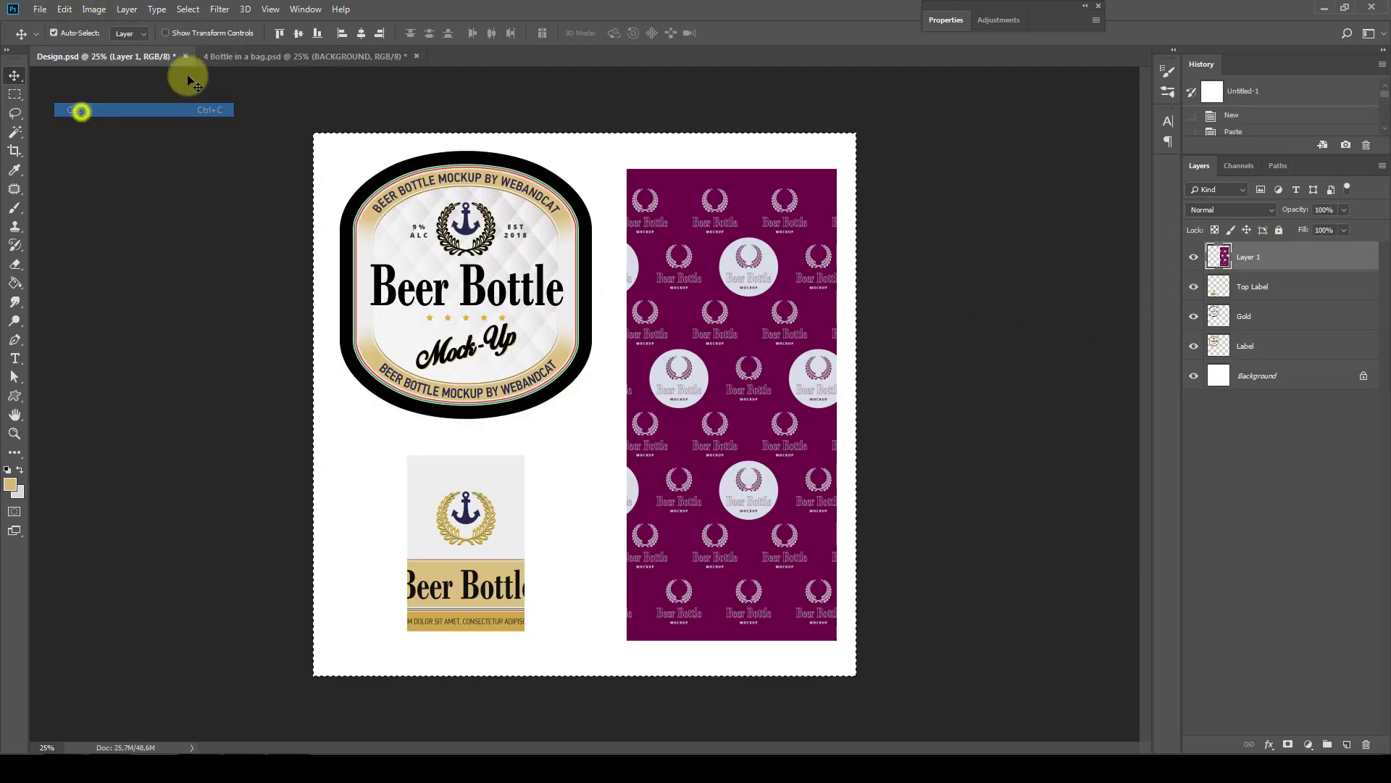
{"action": "left_click", "coordinate": [265, 56]}
Paste the purple pattern into the PAPER BAG smart object and save the change
{"action": "left_click", "coordinate": [1271, 299]}
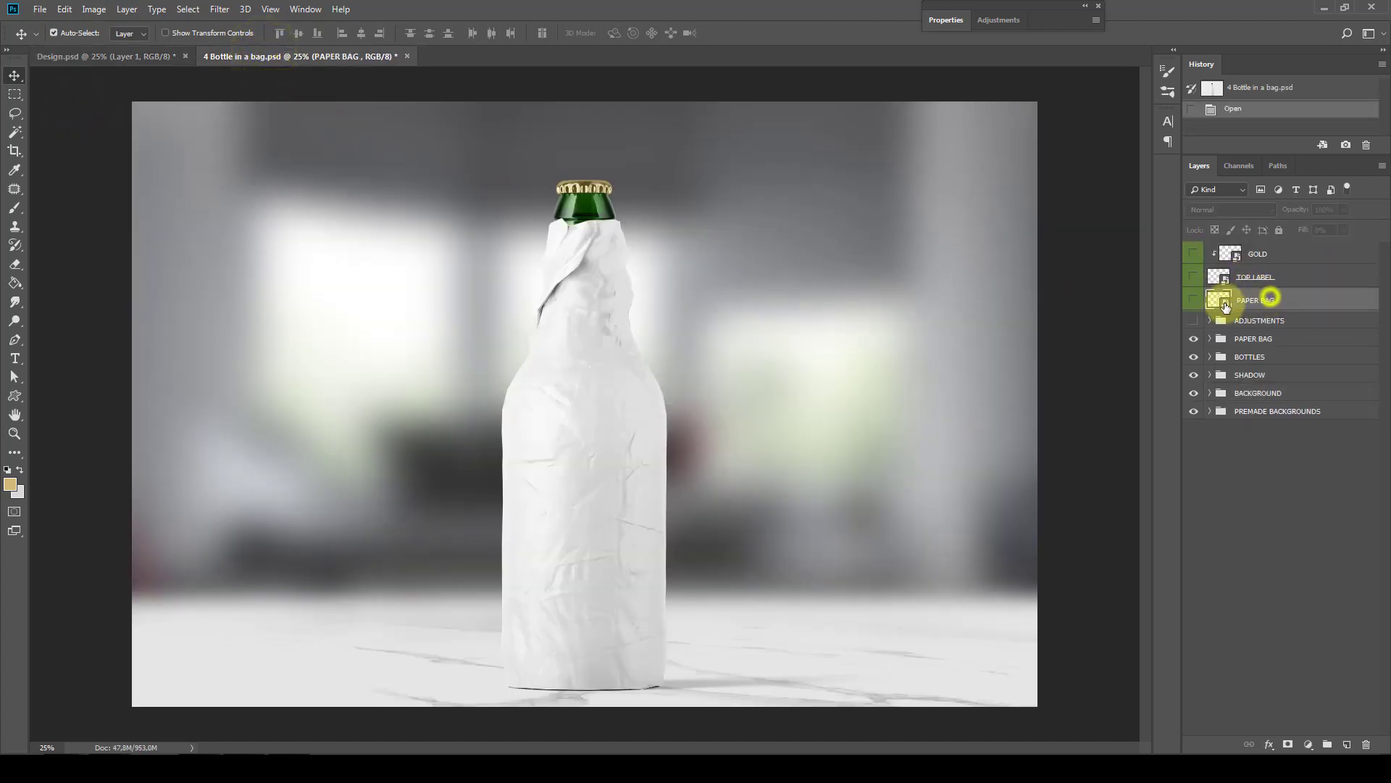
{"action": "right_click", "coordinate": [1244, 302]}
{"action": "left_click", "coordinate": [1120, 313]}
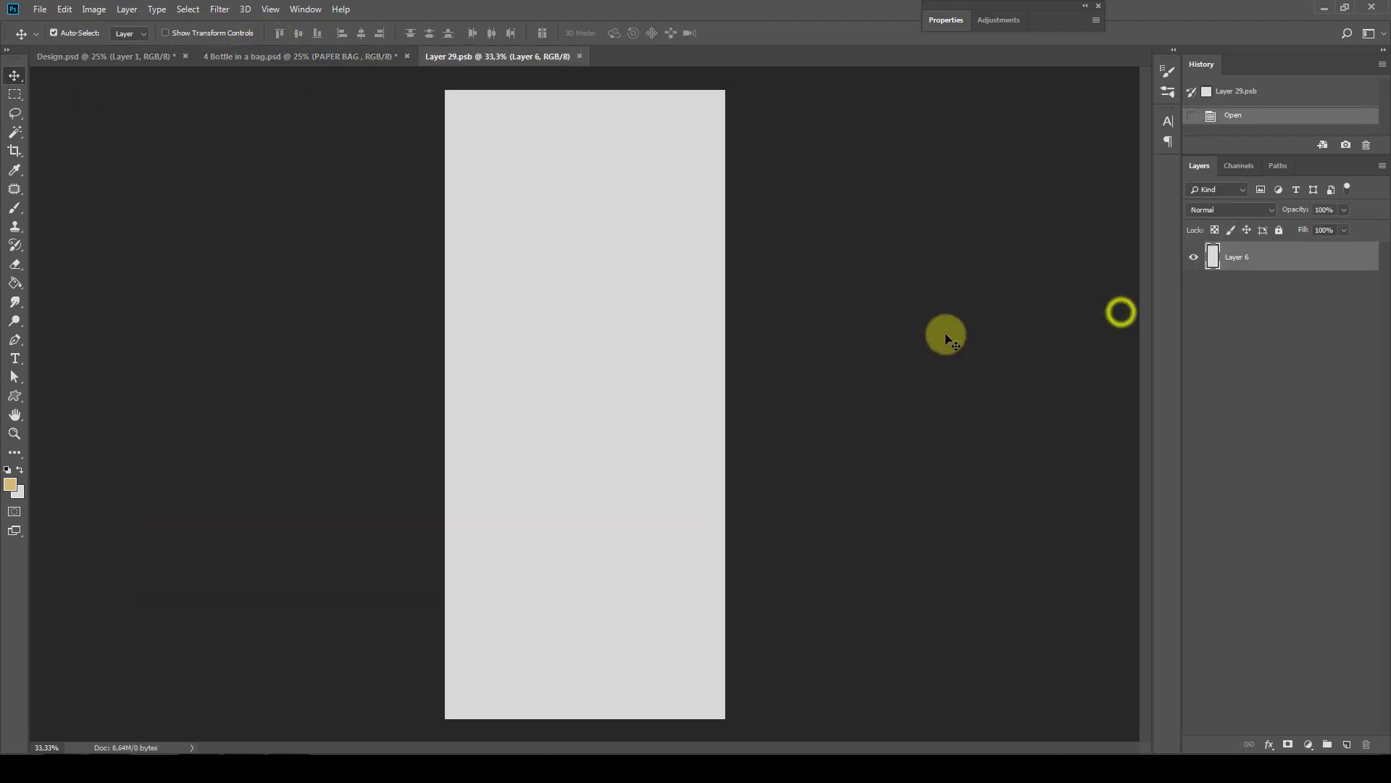
{"action": "left_click", "coordinate": [65, 8]}
{"action": "left_click", "coordinate": [80, 139]}
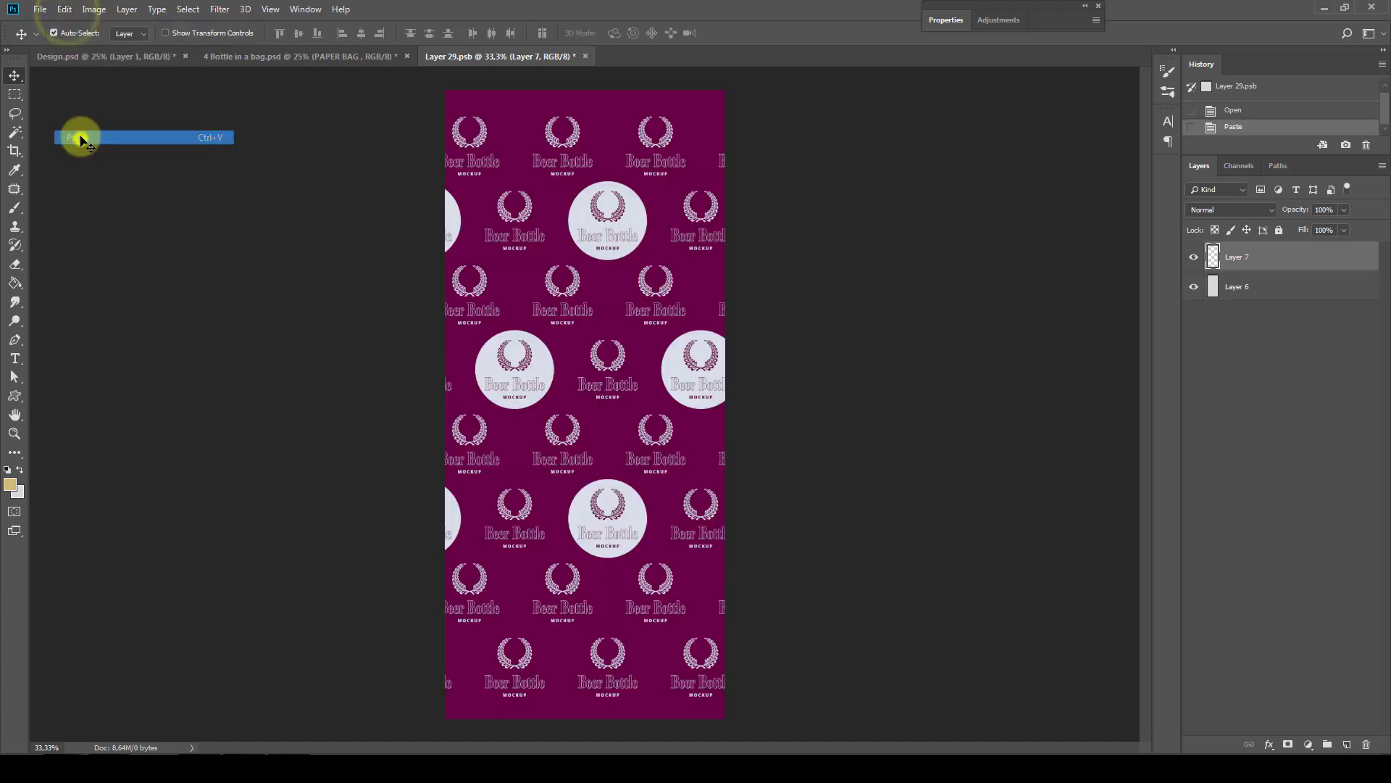
{"action": "left_click", "coordinate": [586, 55]}
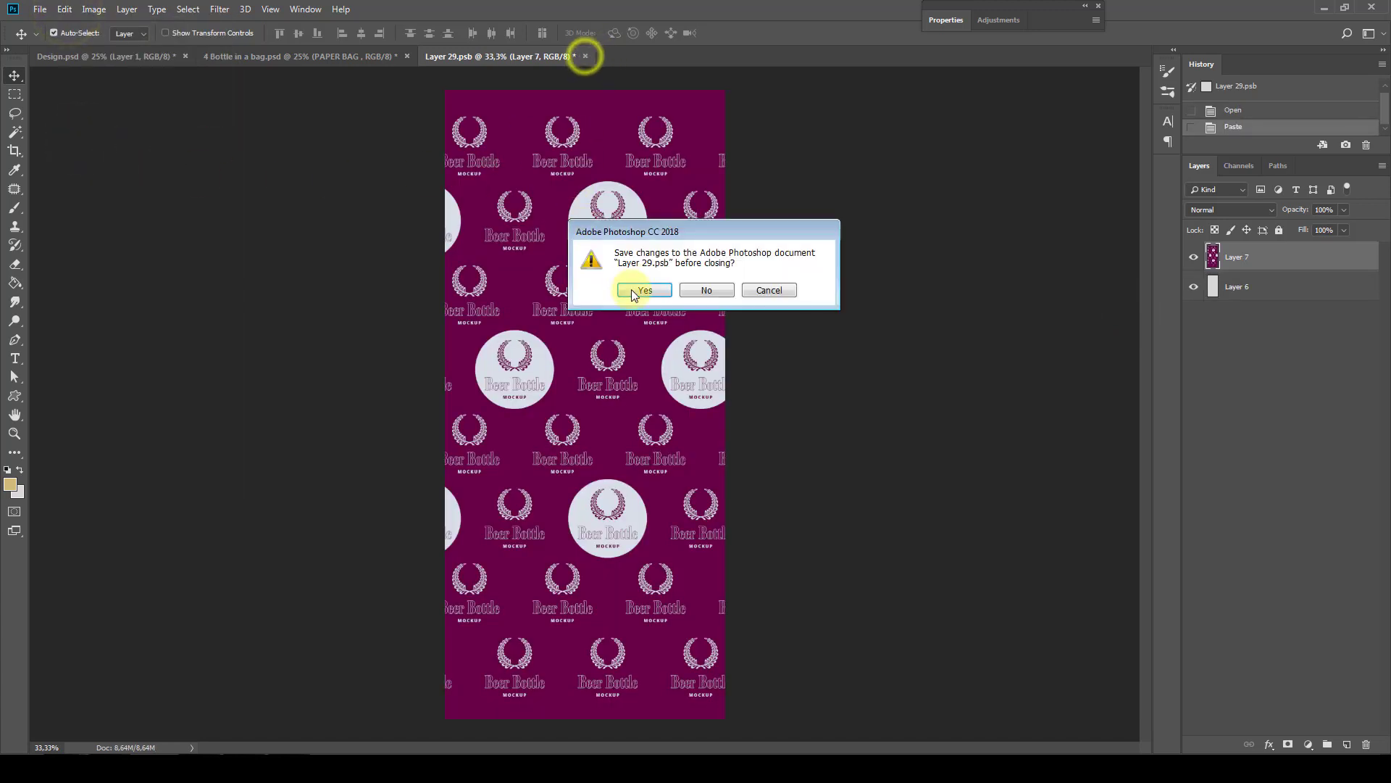
{"action": "left_click", "coordinate": [632, 289]}
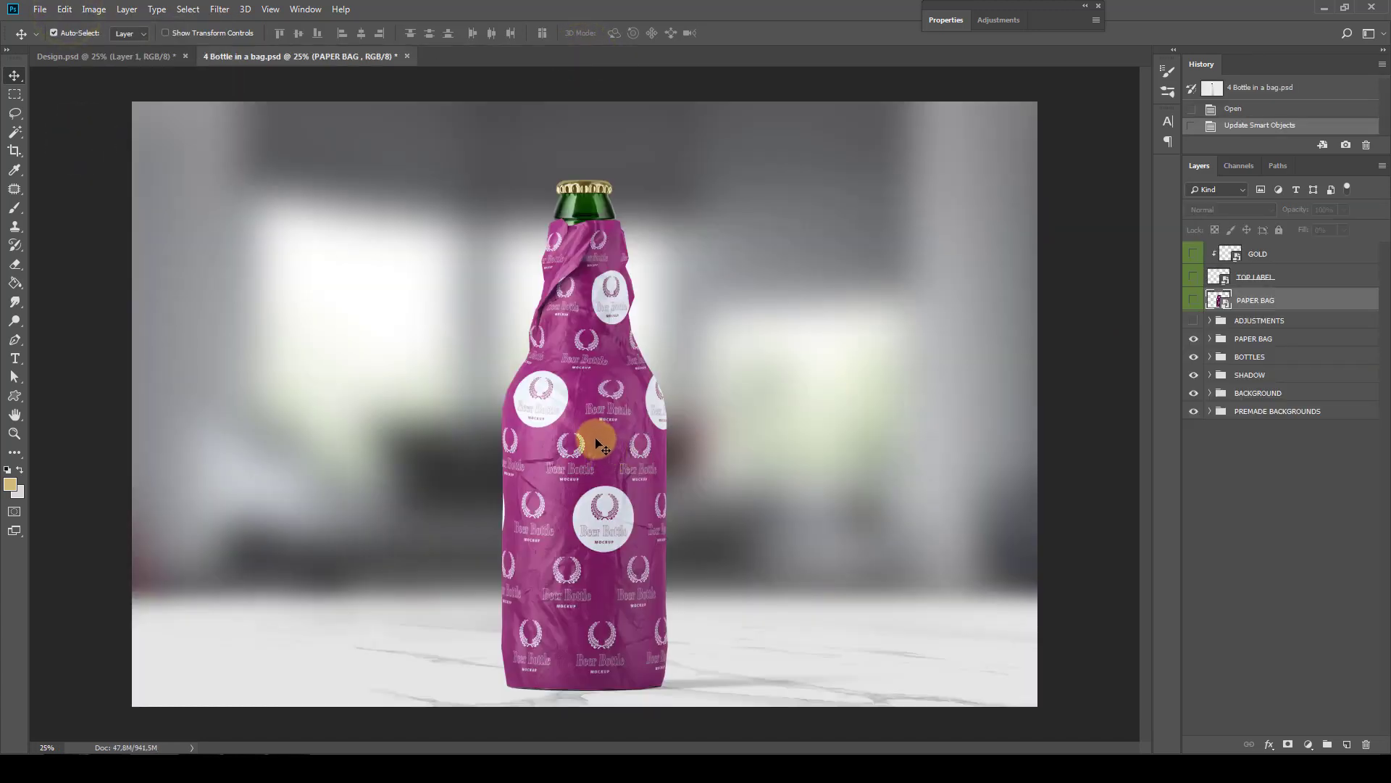
{"action": "left_click", "coordinate": [602, 350]}
Hide the room backdrop and trial GRADIENT BG 2 through 6, ending on a plain pale background
{"action": "left_click", "coordinate": [1194, 320]}
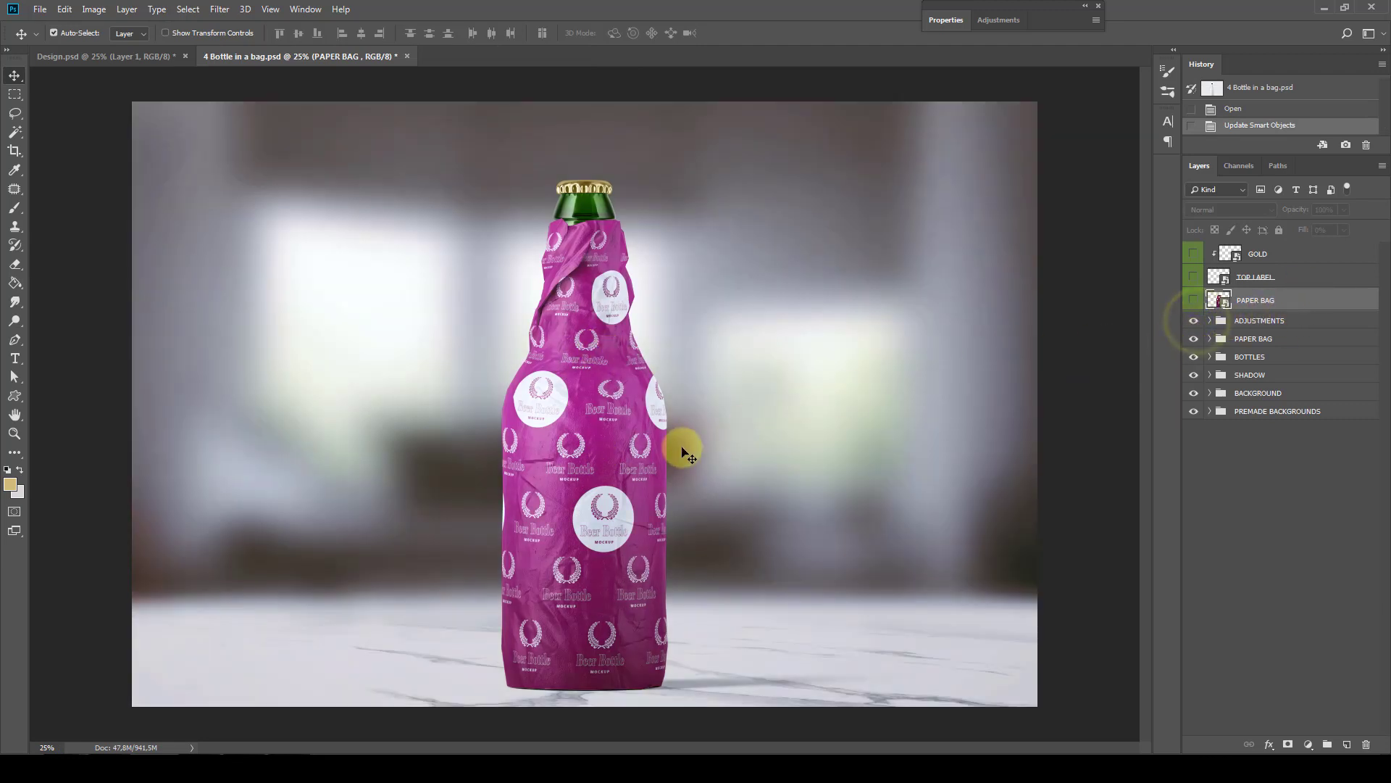
{"action": "left_click", "coordinate": [1192, 321]}
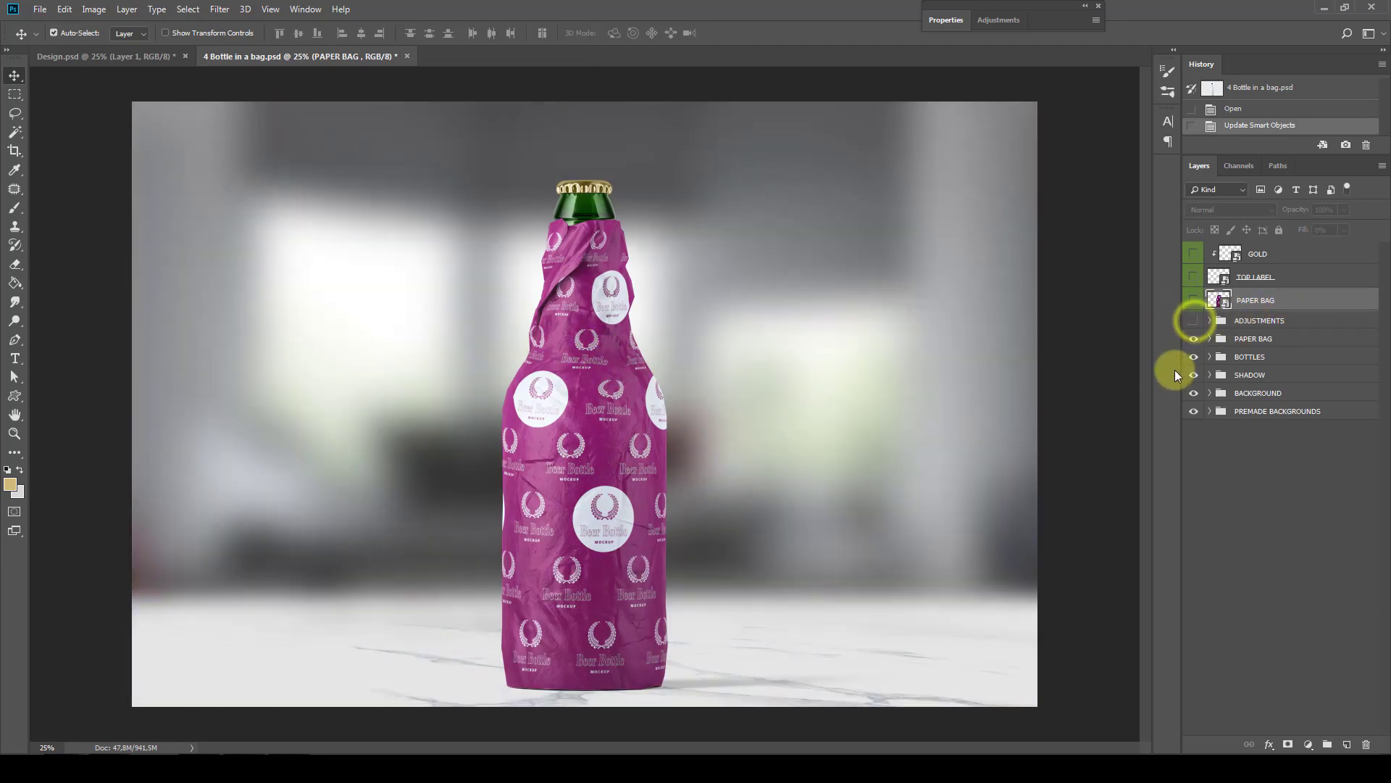
{"action": "left_click", "coordinate": [1194, 393]}
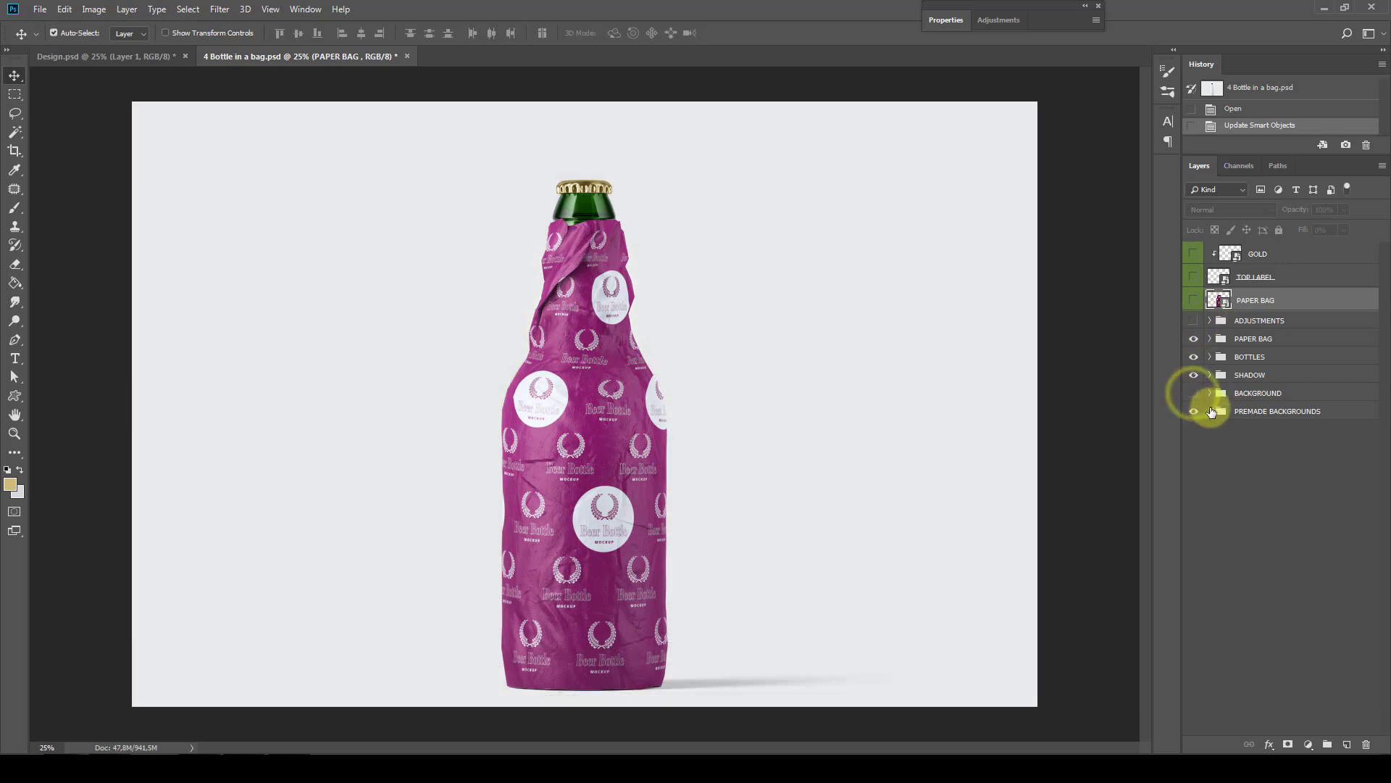
{"action": "left_click", "coordinate": [1209, 411]}
{"action": "left_click", "coordinate": [1193, 524]}
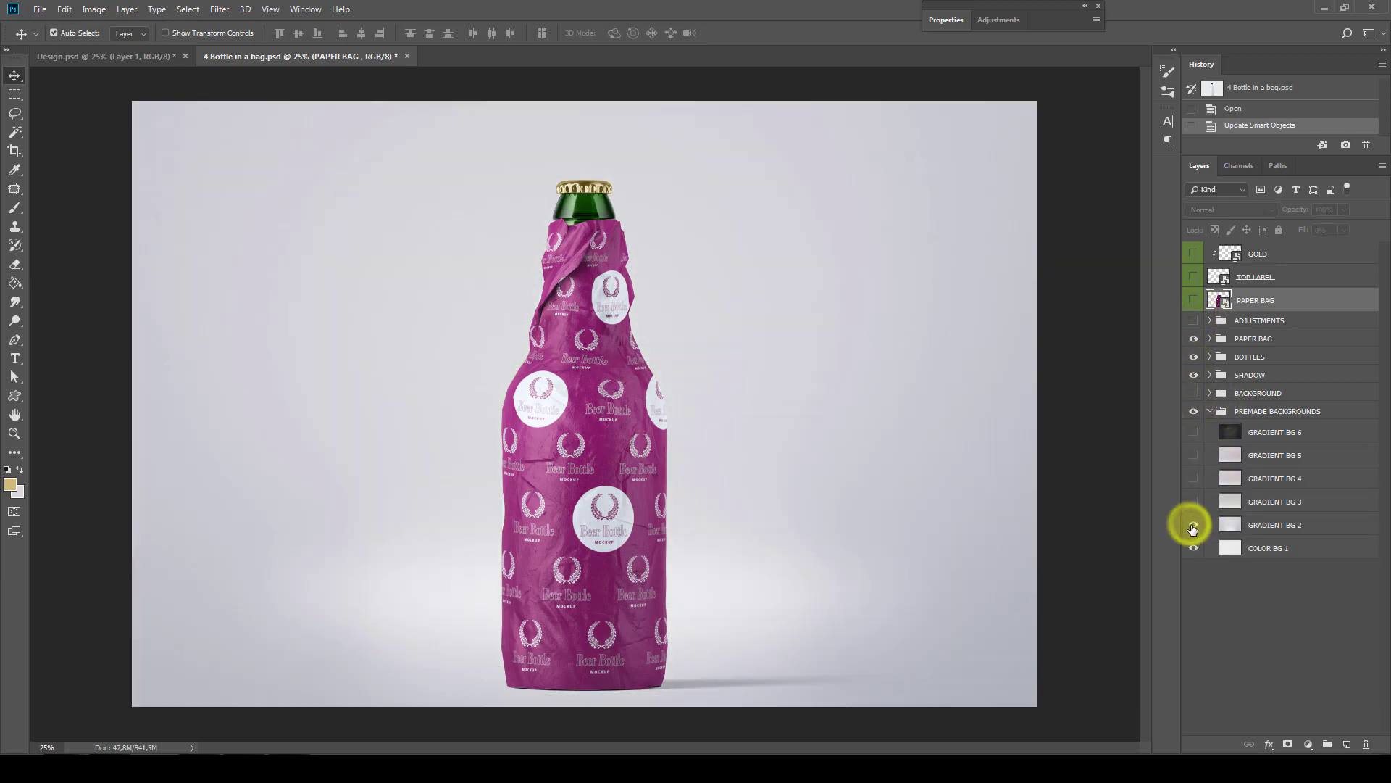
{"action": "left_click", "coordinate": [1193, 523]}
{"action": "left_click", "coordinate": [1195, 501]}
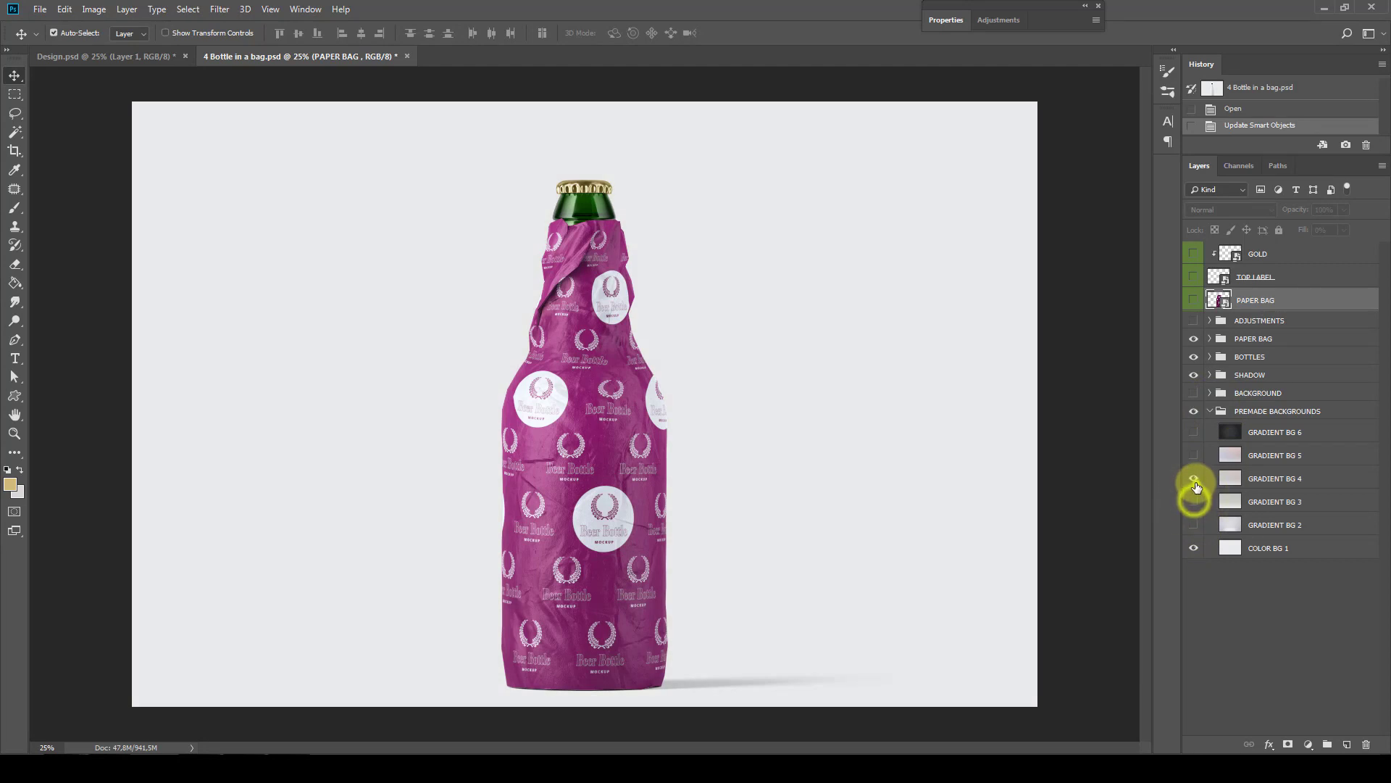
{"action": "left_click", "coordinate": [1193, 479]}
{"action": "left_click", "coordinate": [1193, 479]}
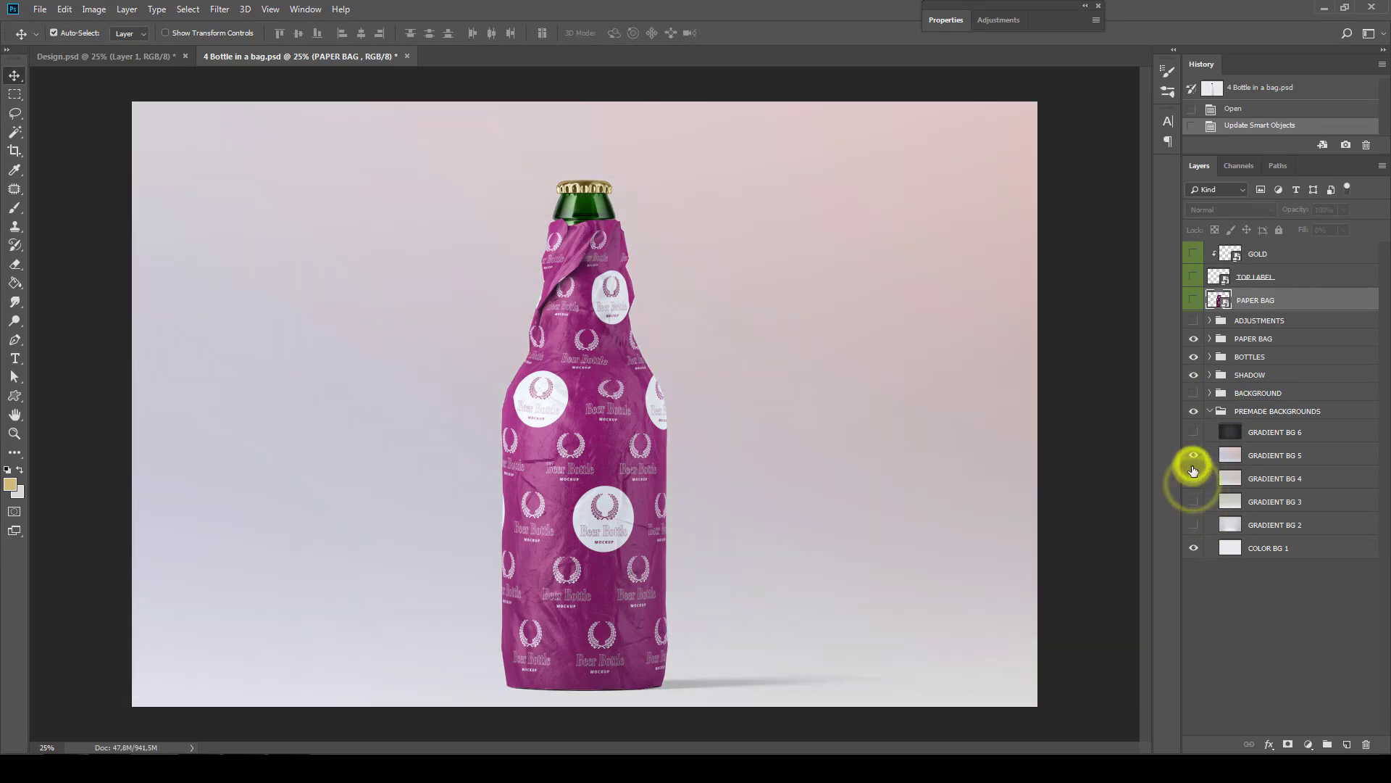
{"action": "left_click", "coordinate": [1193, 456]}
{"action": "left_click", "coordinate": [1194, 432]}
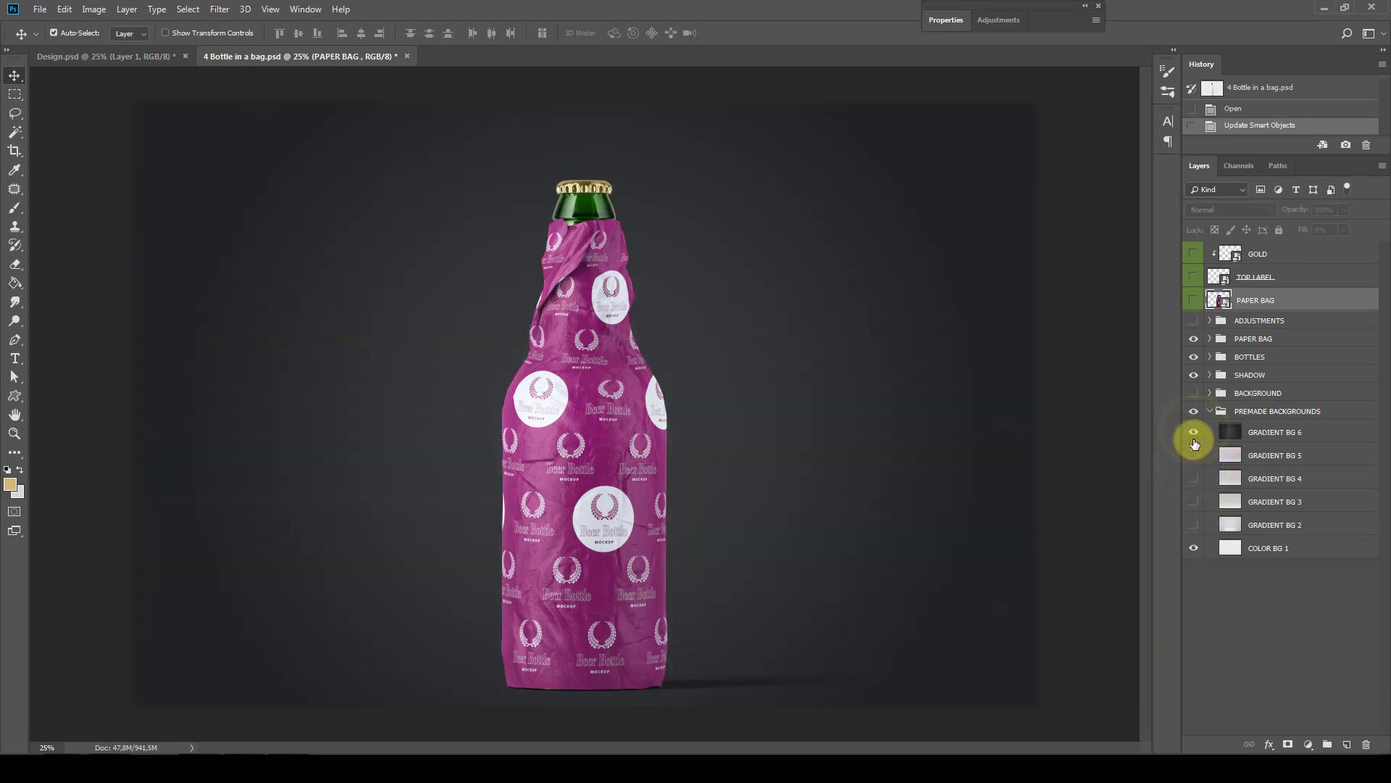
{"action": "left_click", "coordinate": [1193, 432]}
{"action": "left_click", "coordinate": [1209, 411]}
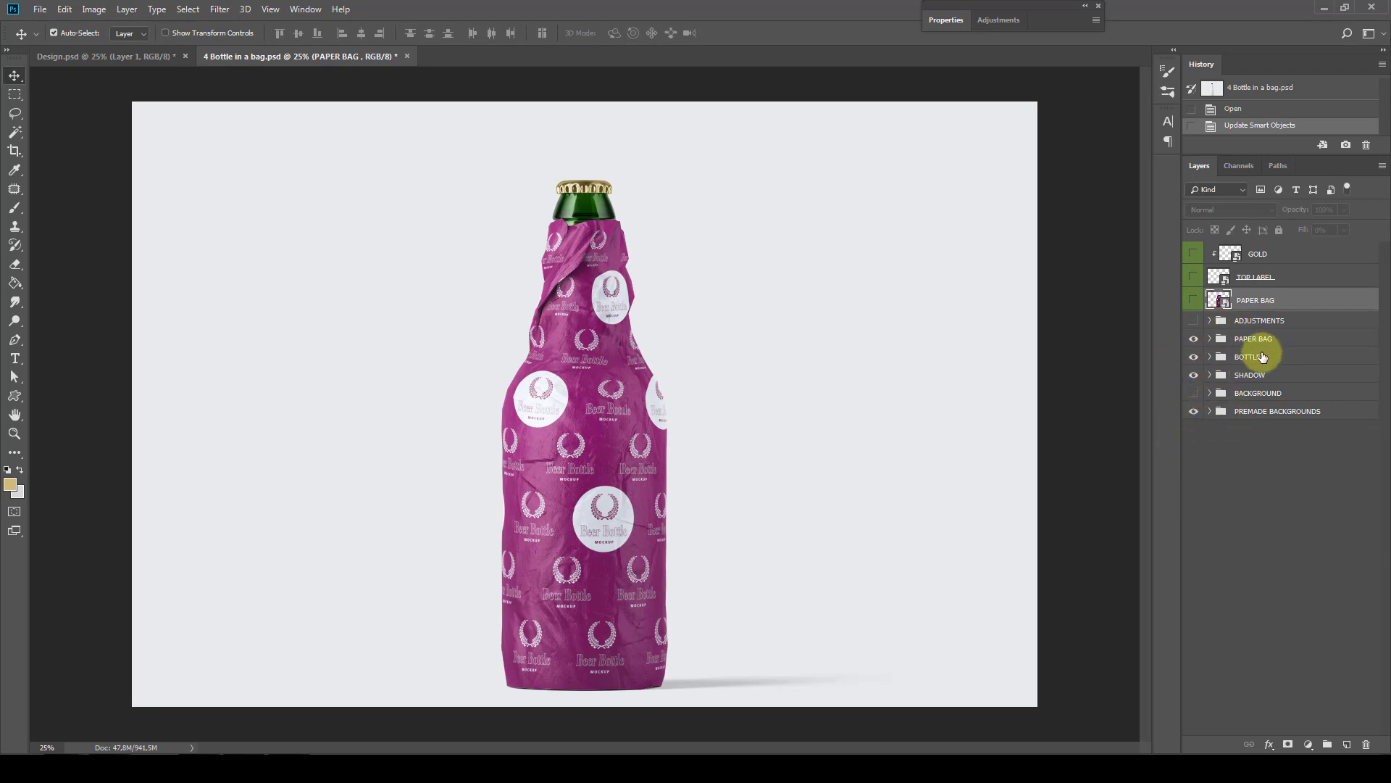
{"action": "left_click", "coordinate": [1232, 357]}
{"action": "left_click", "coordinate": [1210, 356]}
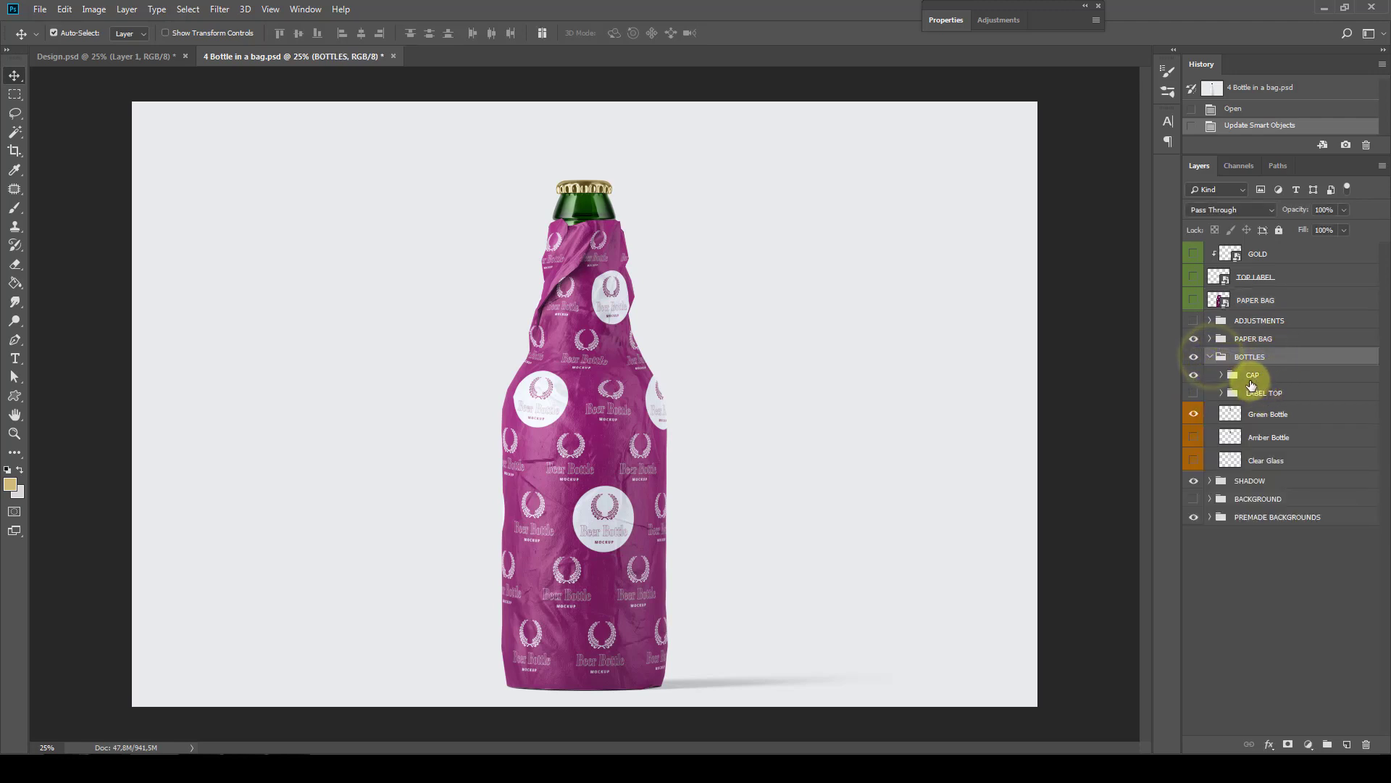
{"action": "left_click", "coordinate": [1250, 374]}
{"action": "left_click", "coordinate": [1285, 487]}
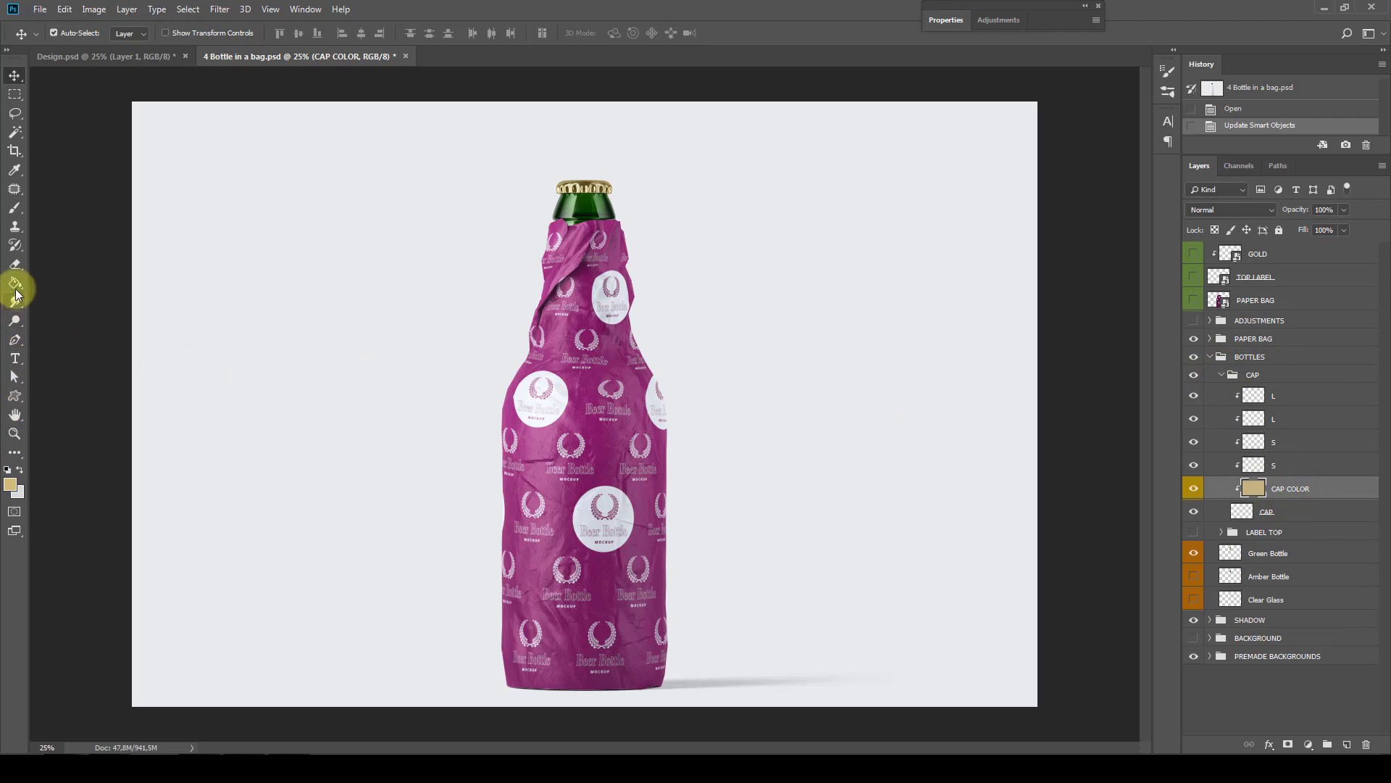
{"action": "left_click", "coordinate": [10, 482]}
{"action": "left_click", "coordinate": [941, 270]}
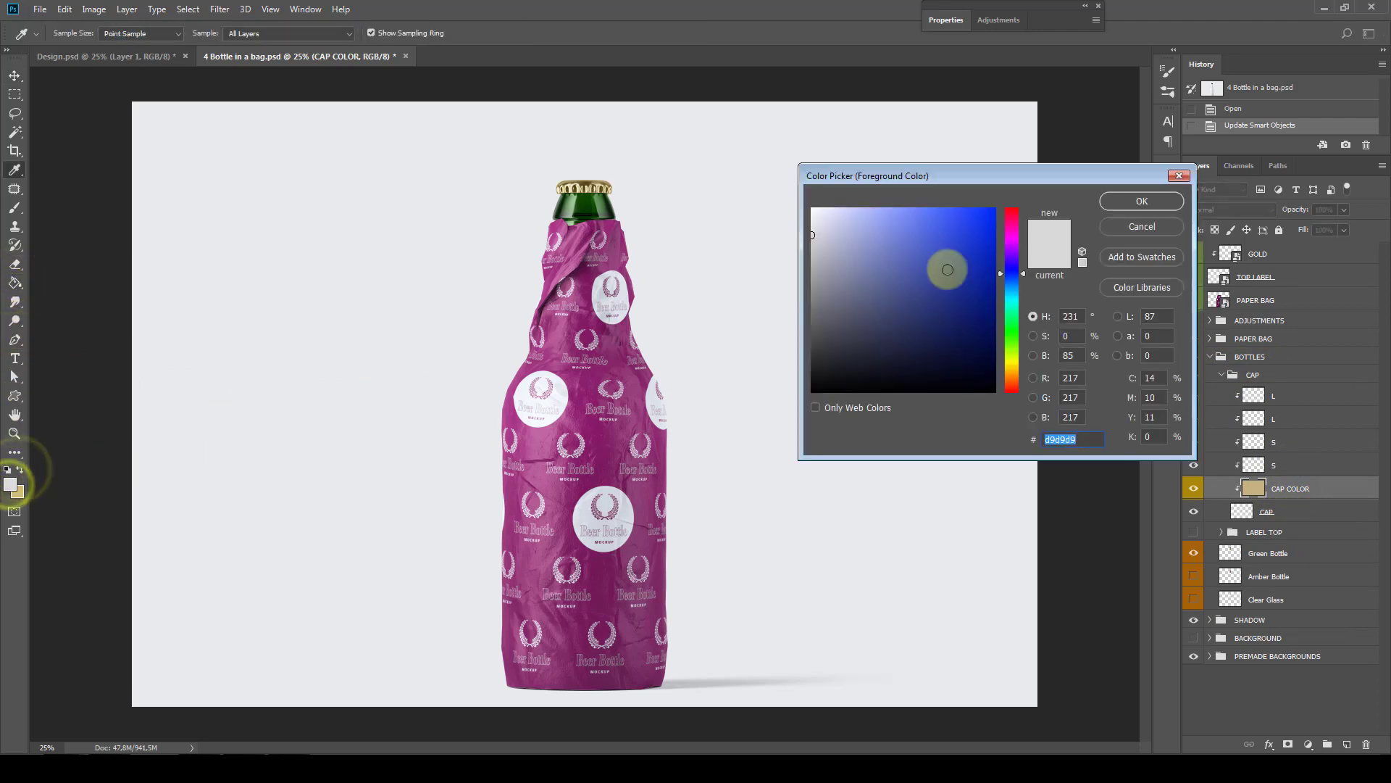
{"action": "left_click", "coordinate": [1142, 201]}
{"action": "left_click", "coordinate": [594, 189]}
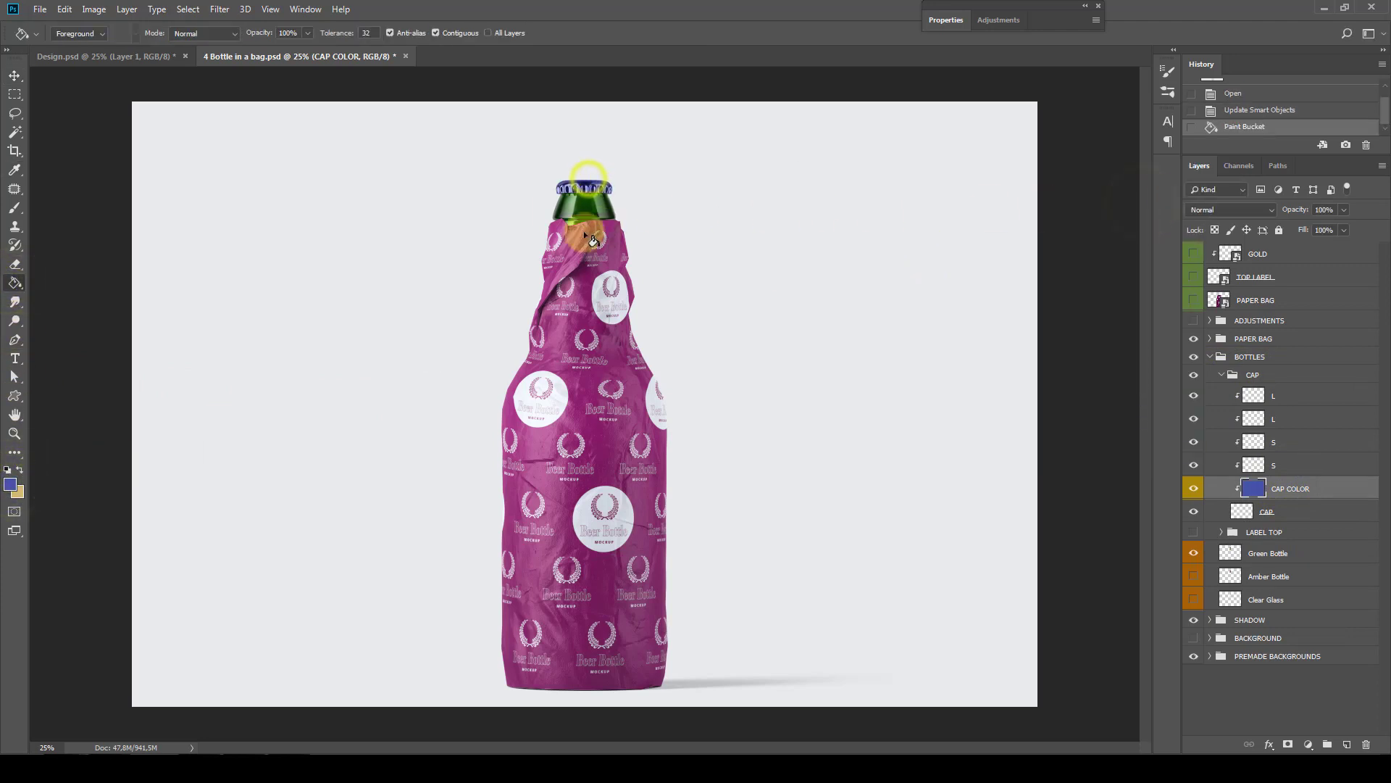
{"action": "left_click", "coordinate": [20, 469]}
{"action": "left_click", "coordinate": [593, 191]}
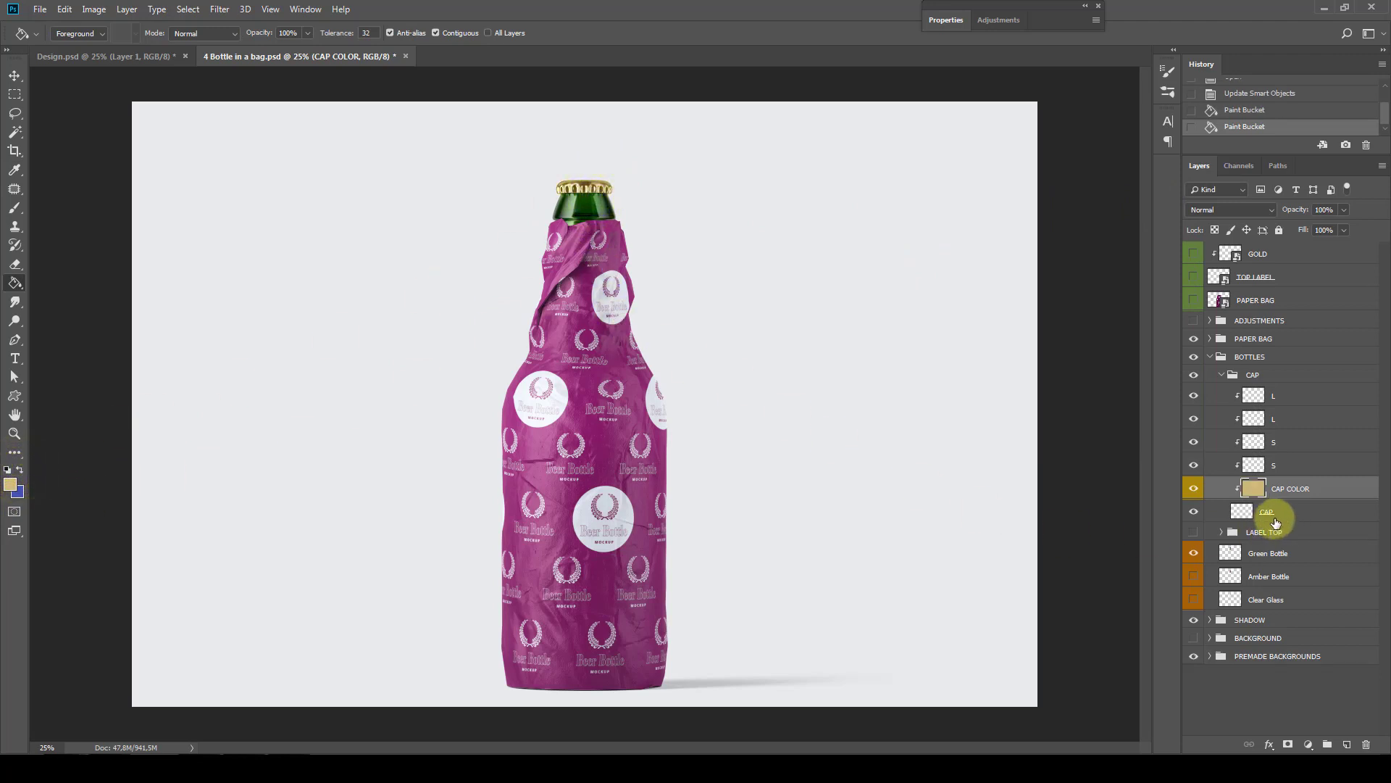
{"action": "left_click", "coordinate": [1222, 374]}
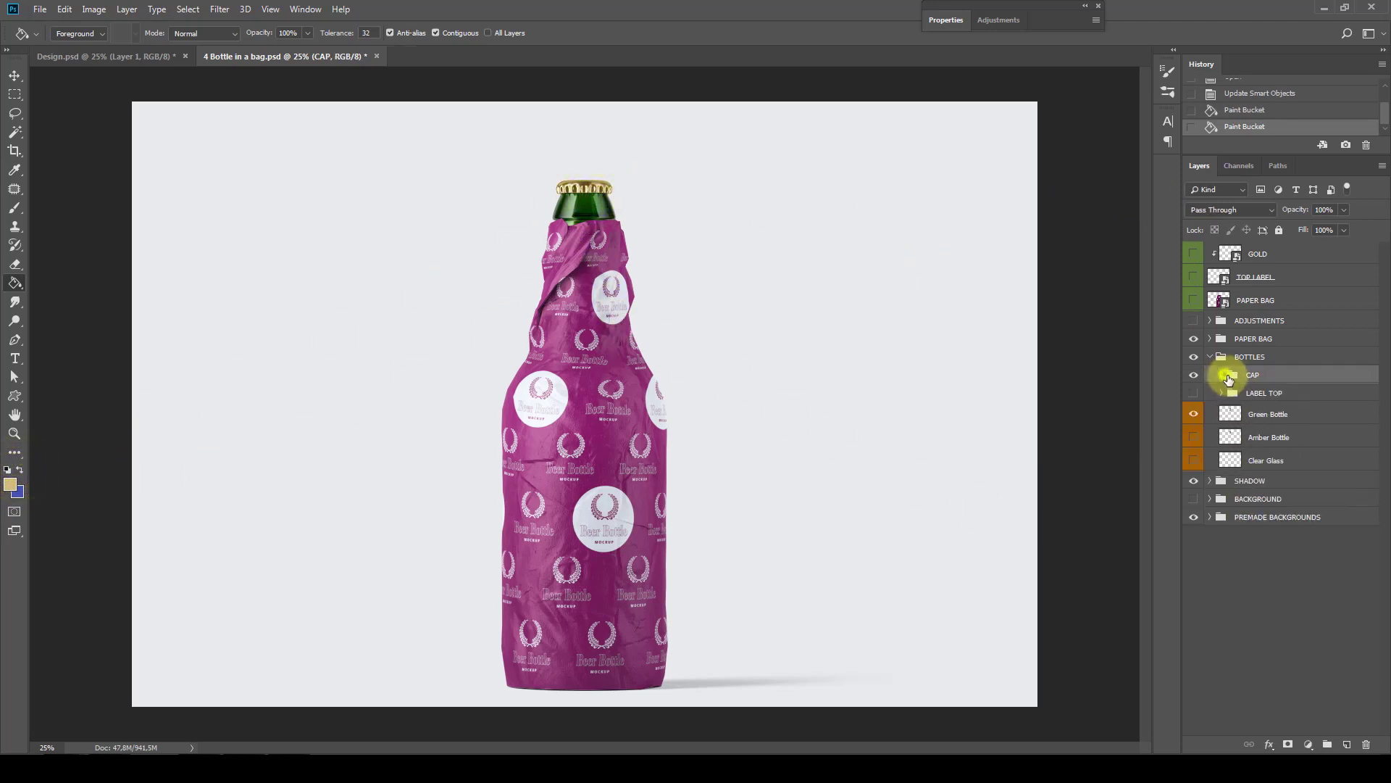
Swap the green glass for amber, zoom to 100% on the neck, then switch to Clear Glass
{"action": "left_click", "coordinate": [1266, 416]}
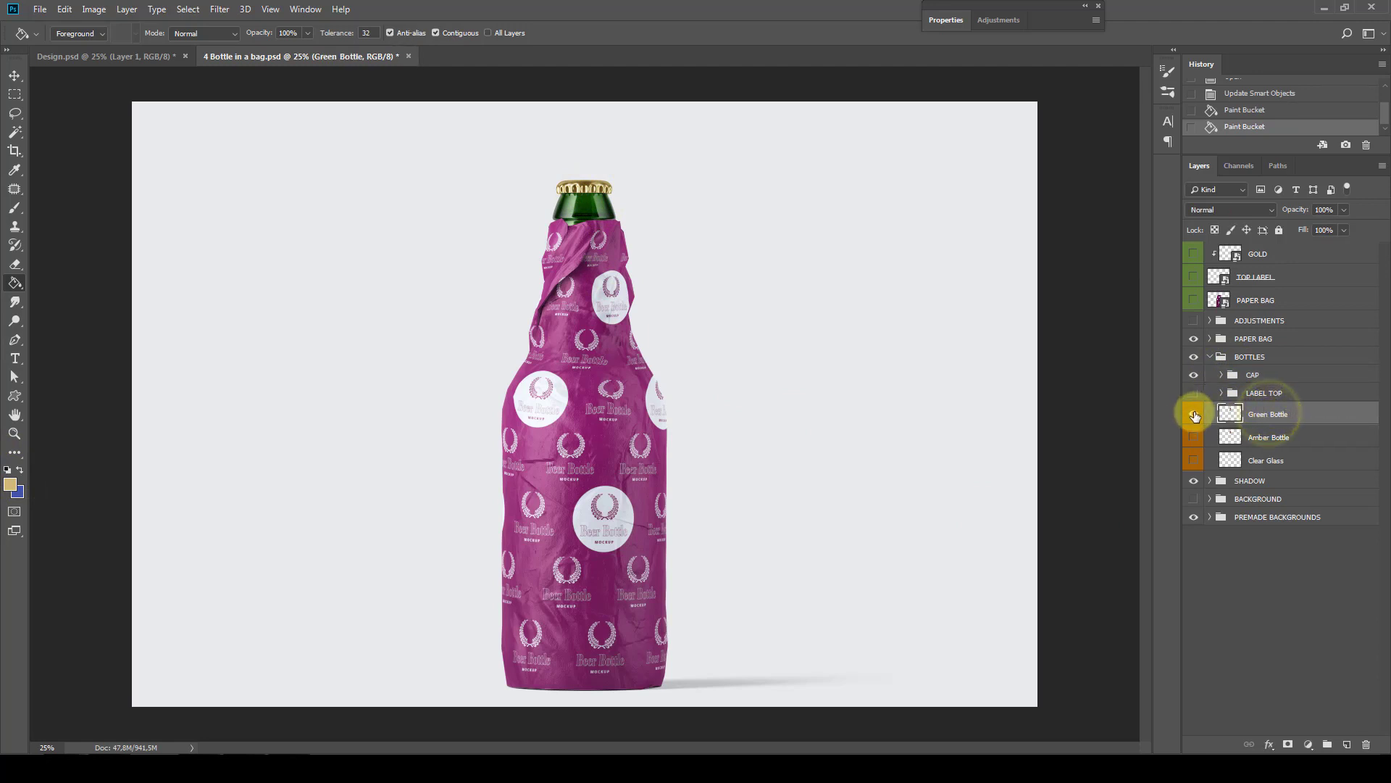
{"action": "left_click", "coordinate": [1194, 414]}
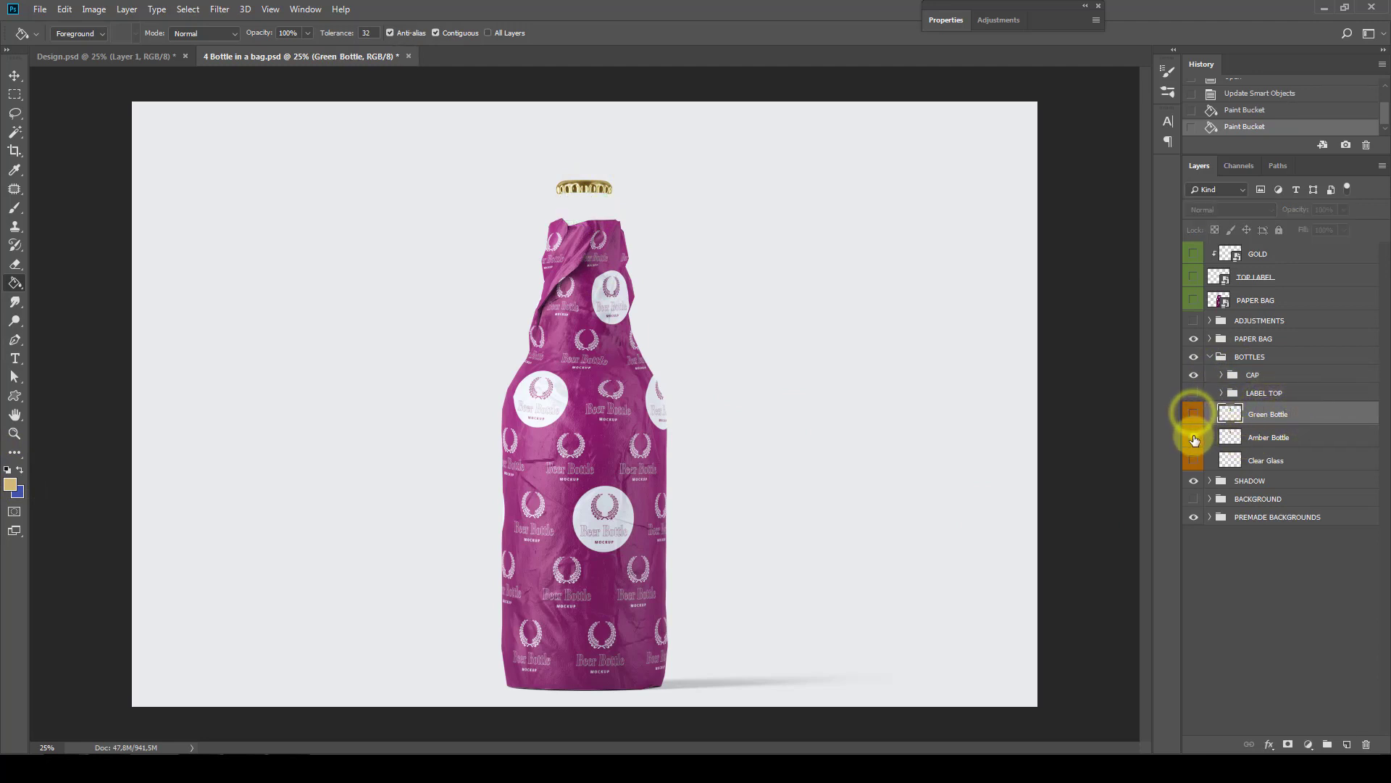
{"action": "left_click", "coordinate": [1193, 438]}
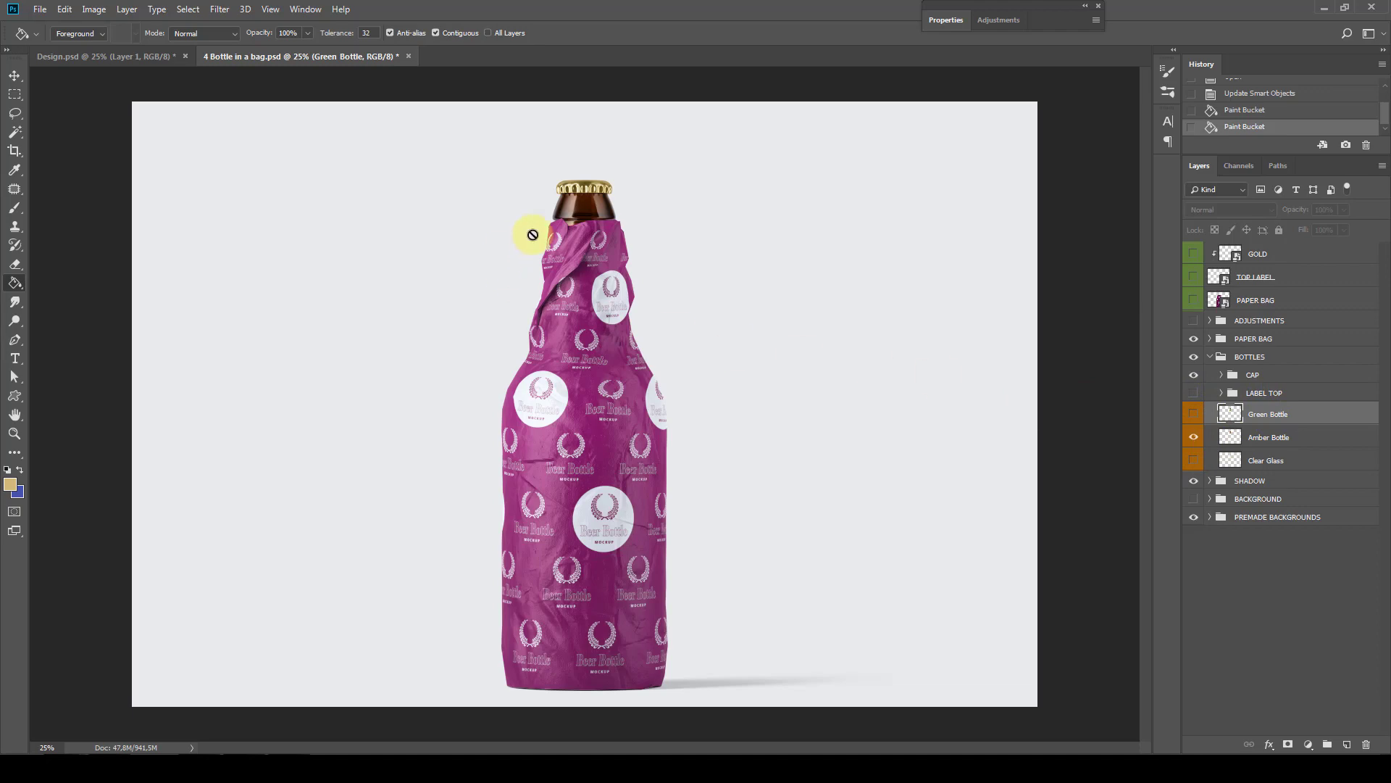
{"action": "key", "text": "z"}
{"action": "right_click", "coordinate": [551, 212]}
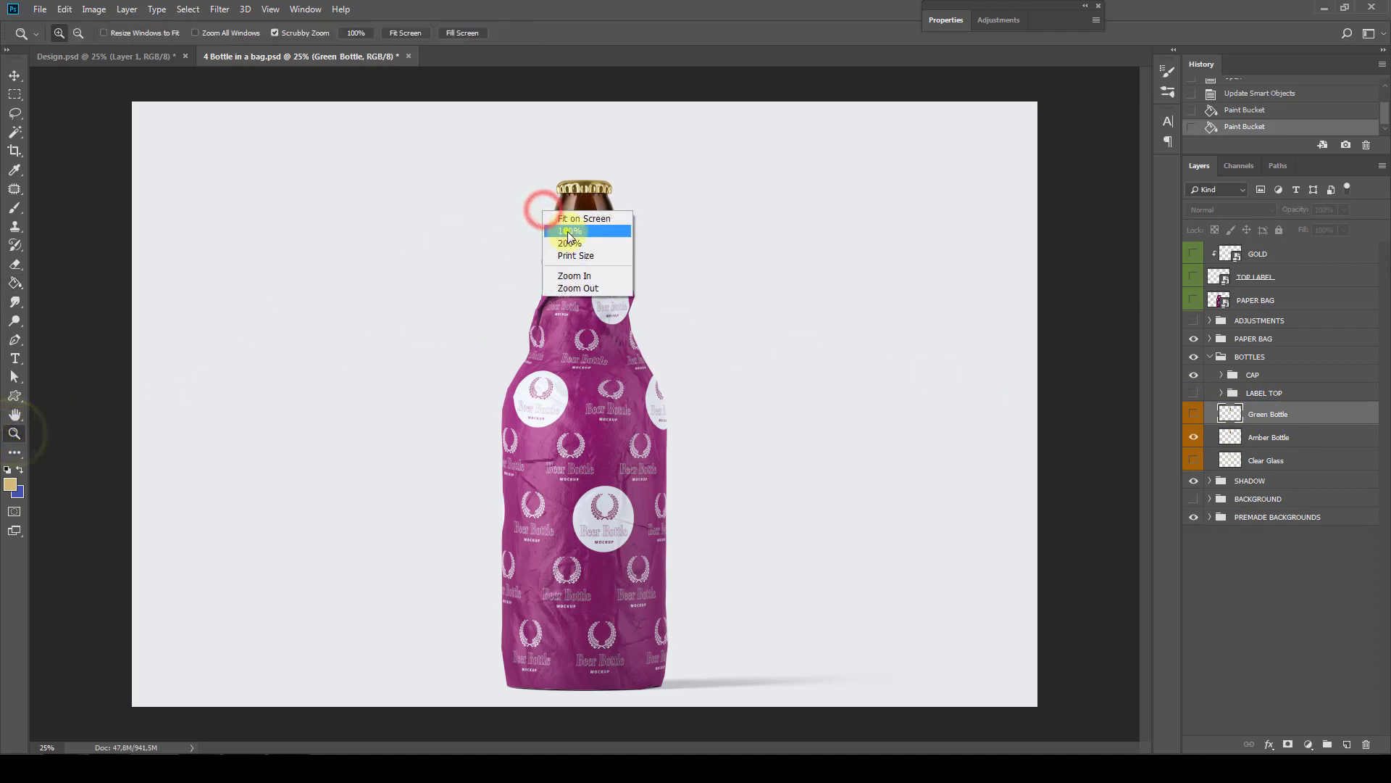
{"action": "left_click", "coordinate": [568, 257]}
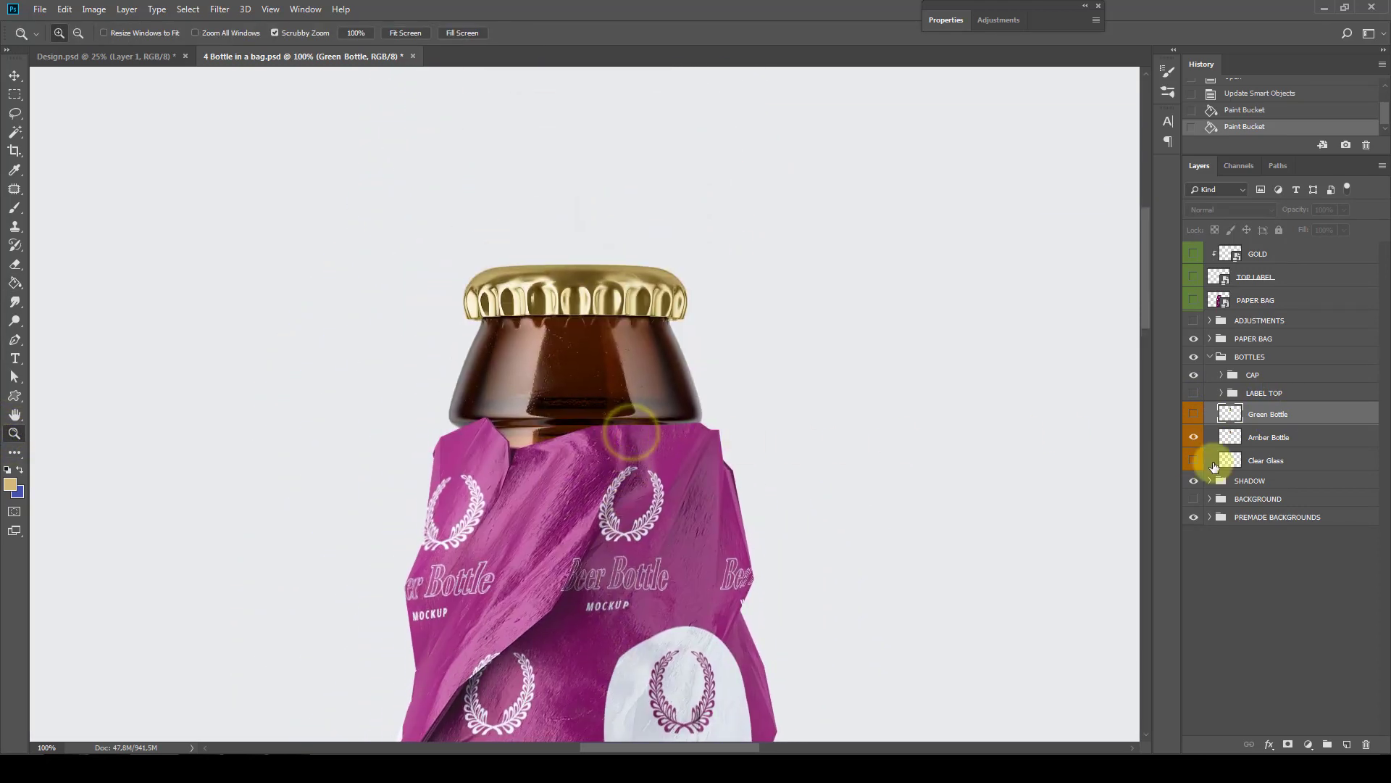
{"action": "left_click", "coordinate": [1240, 437]}
{"action": "left_click", "coordinate": [1192, 437]}
{"action": "left_click", "coordinate": [1192, 461]}
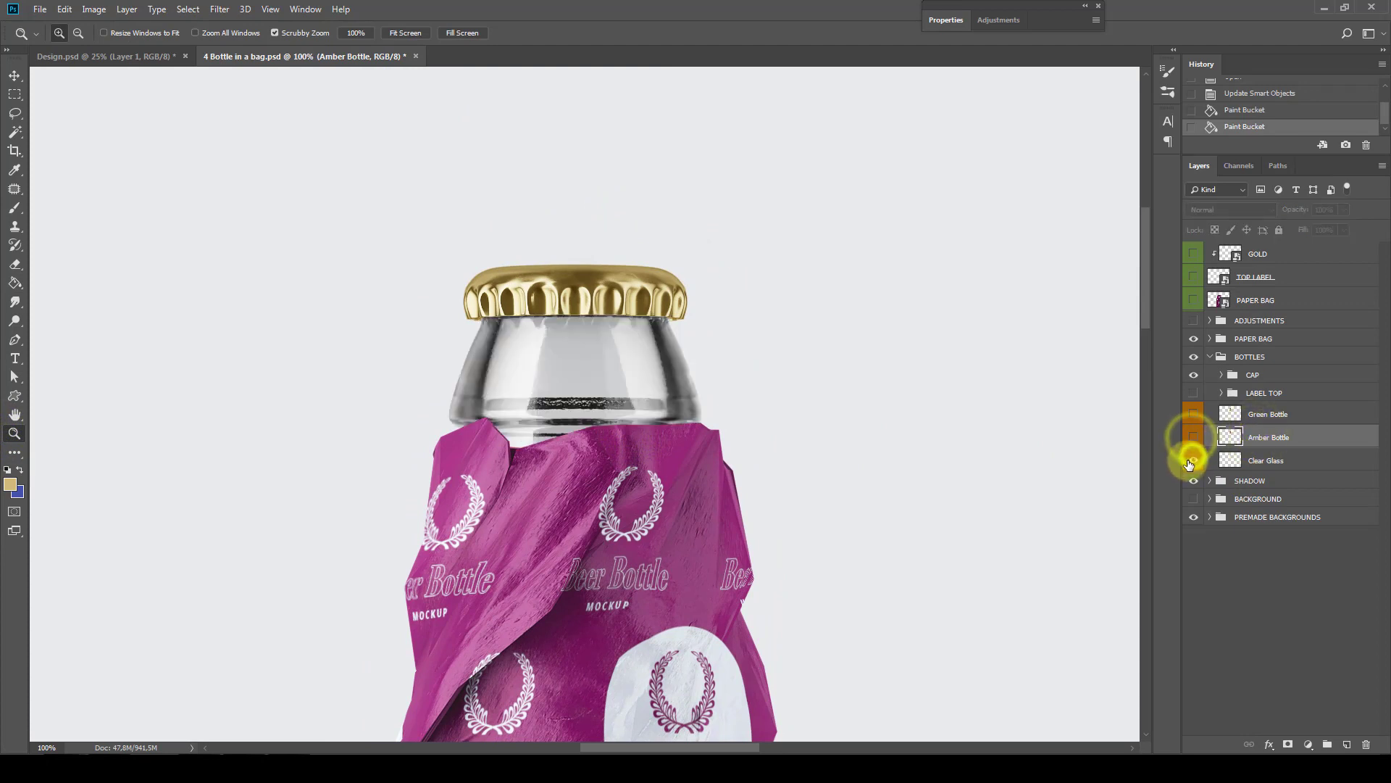
Trial pinkish-grey and dark charcoal gradients, then restore the blurred room background
{"action": "left_click", "coordinate": [1209, 517]}
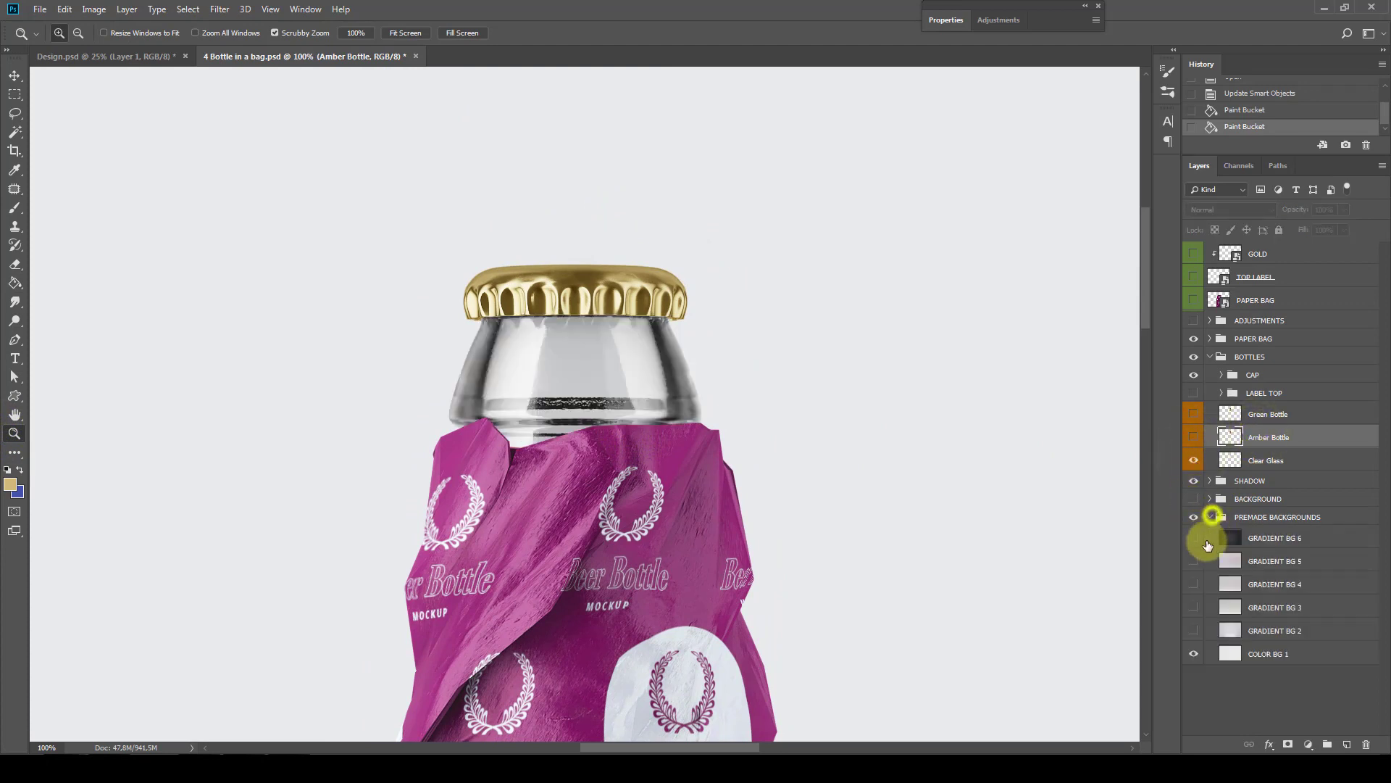
{"action": "left_click", "coordinate": [1193, 584]}
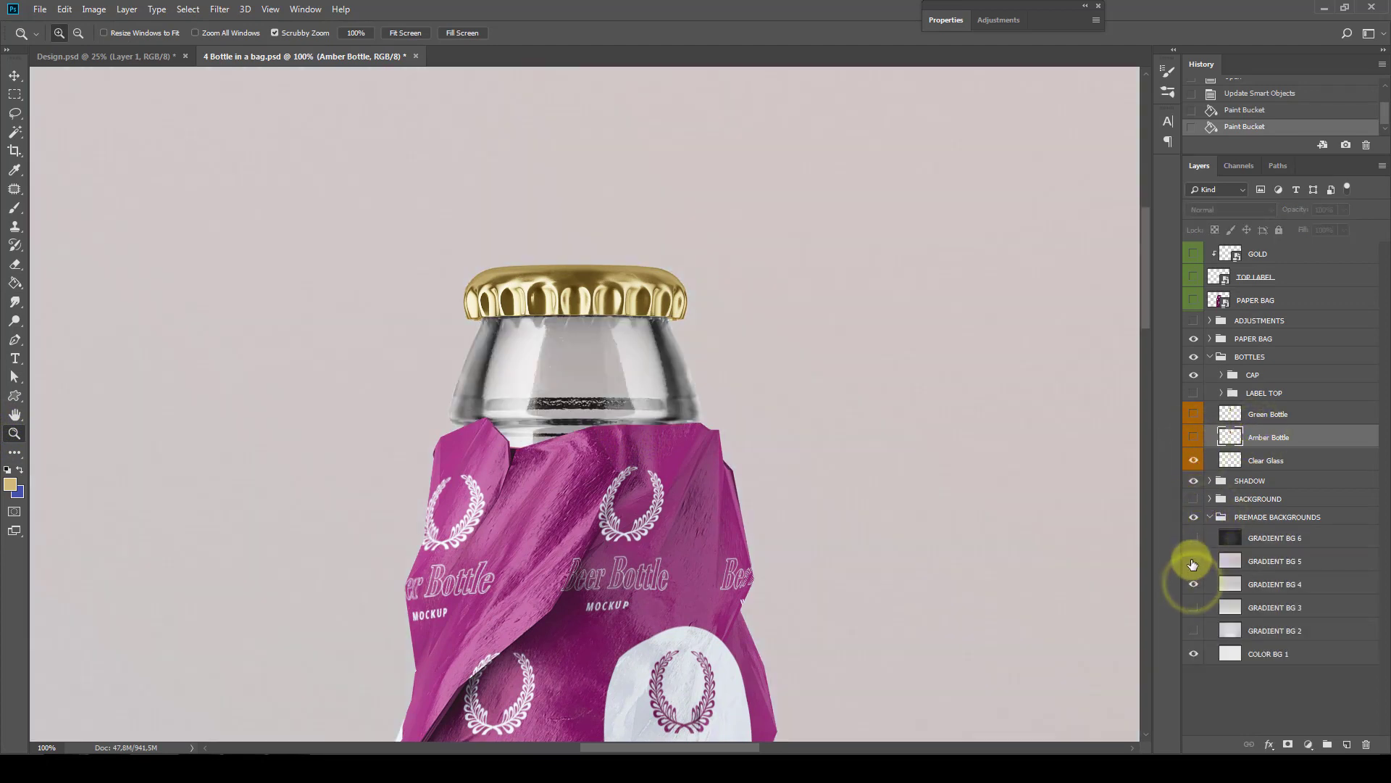
{"action": "left_click", "coordinate": [1193, 540]}
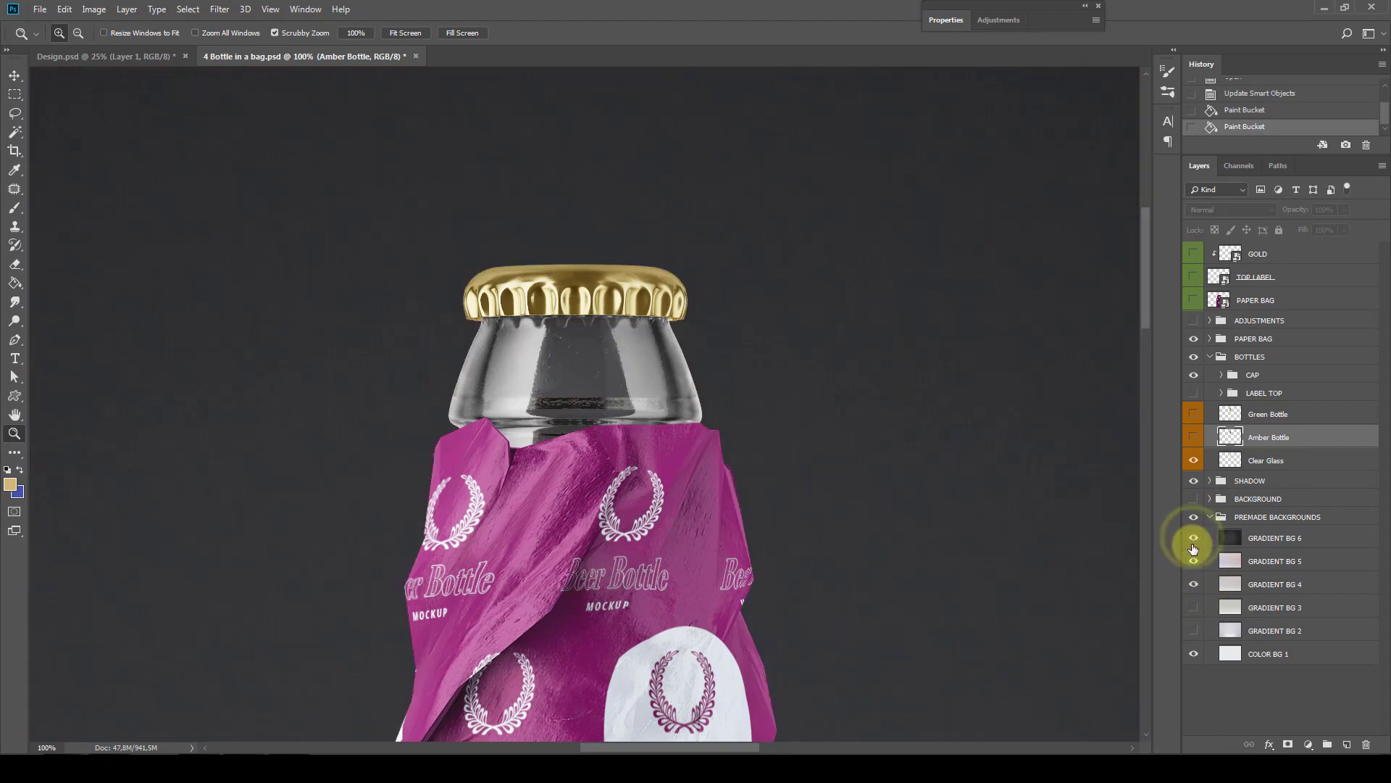
{"action": "left_click", "coordinate": [1194, 538]}
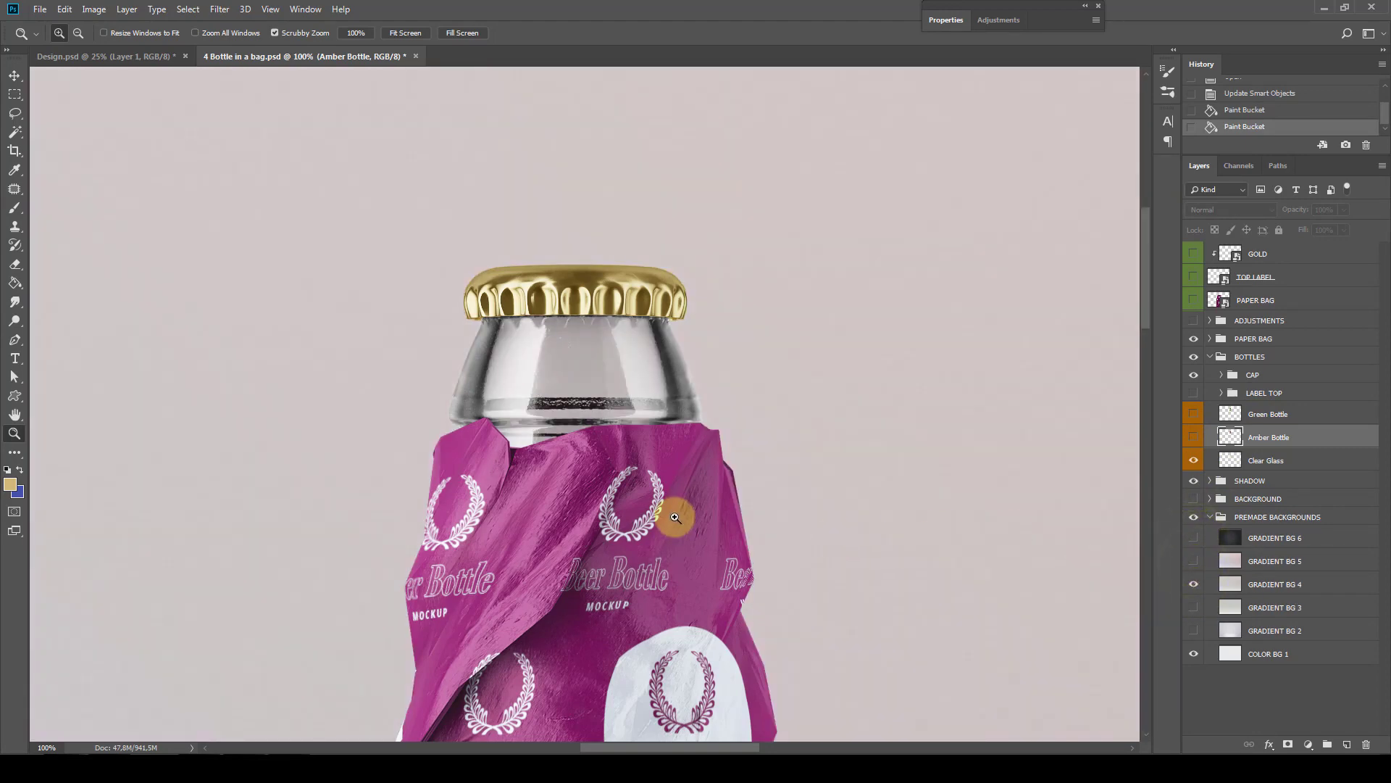
{"action": "key", "text": "ctrl+minus"}
{"action": "key", "text": "ctrl+minus"}
{"action": "key", "text": "ctrl+minus"}
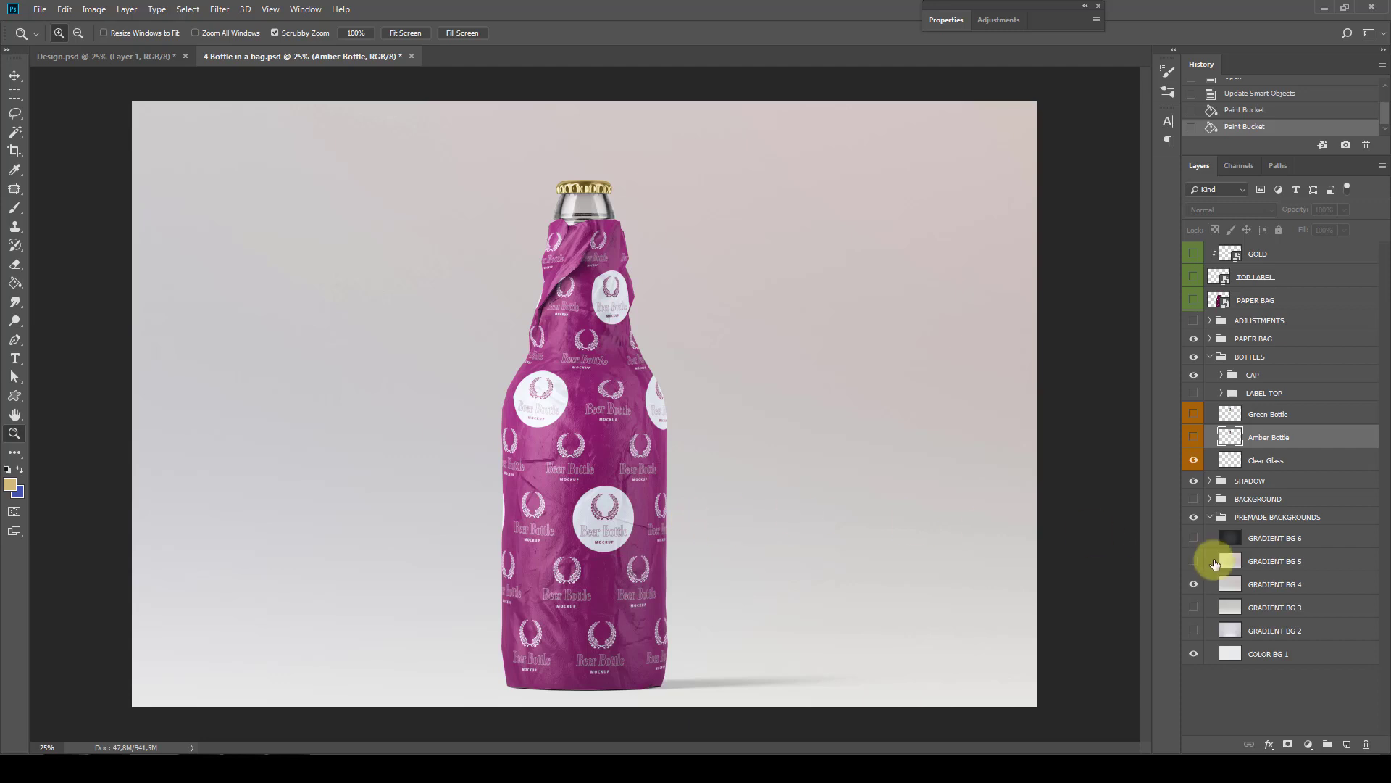
{"action": "left_click", "coordinate": [1193, 500]}
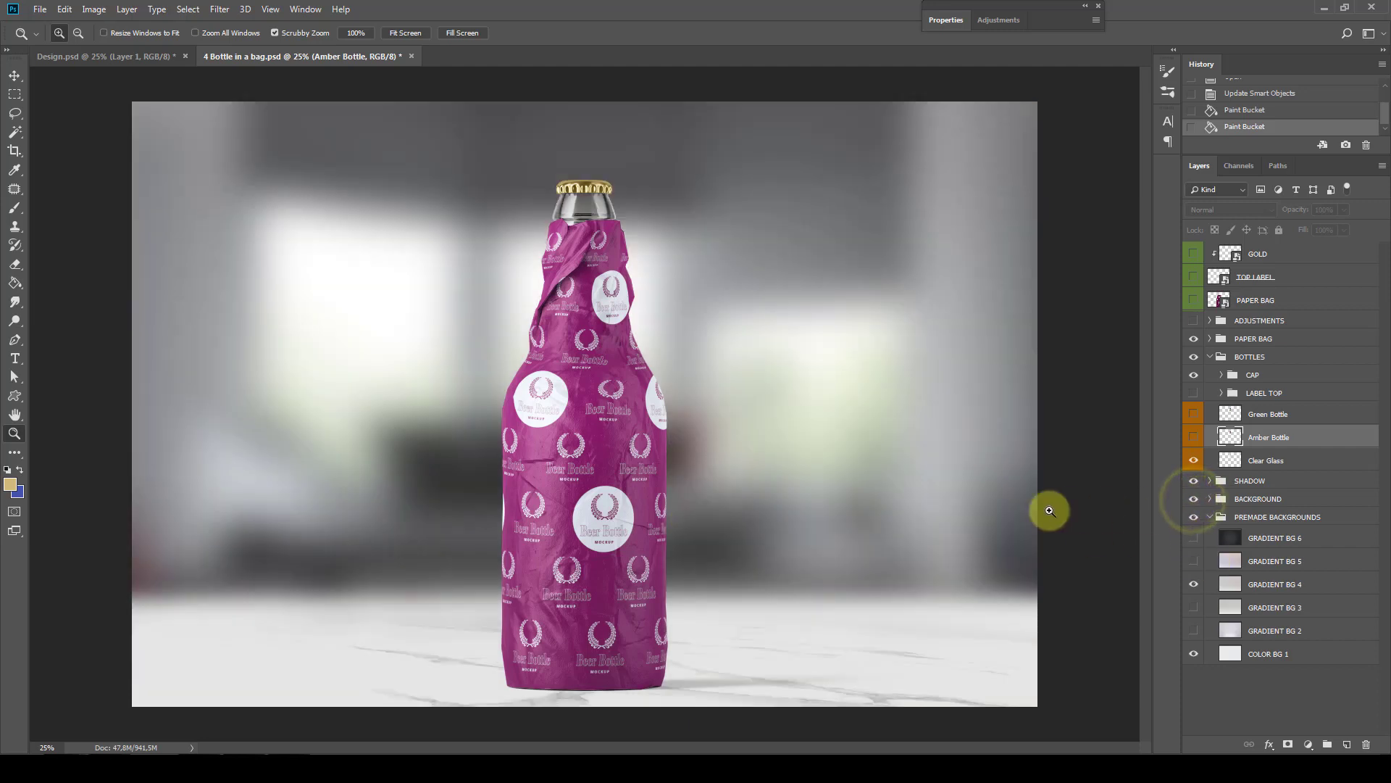
{"action": "left_click", "coordinate": [1211, 518]}
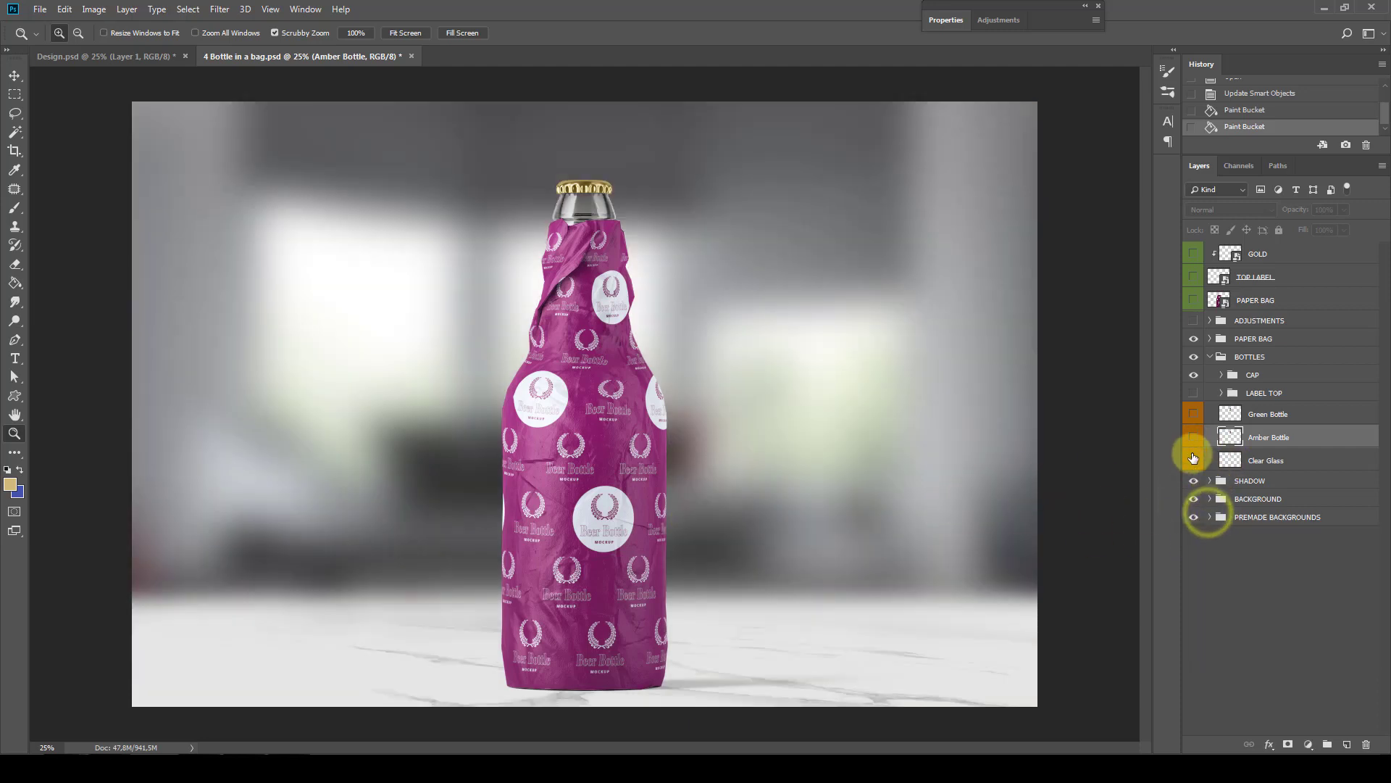
Briefly try Clear Glass and Amber Bottle, then settle on the Green Bottle glass
{"action": "left_click", "coordinate": [1195, 462]}
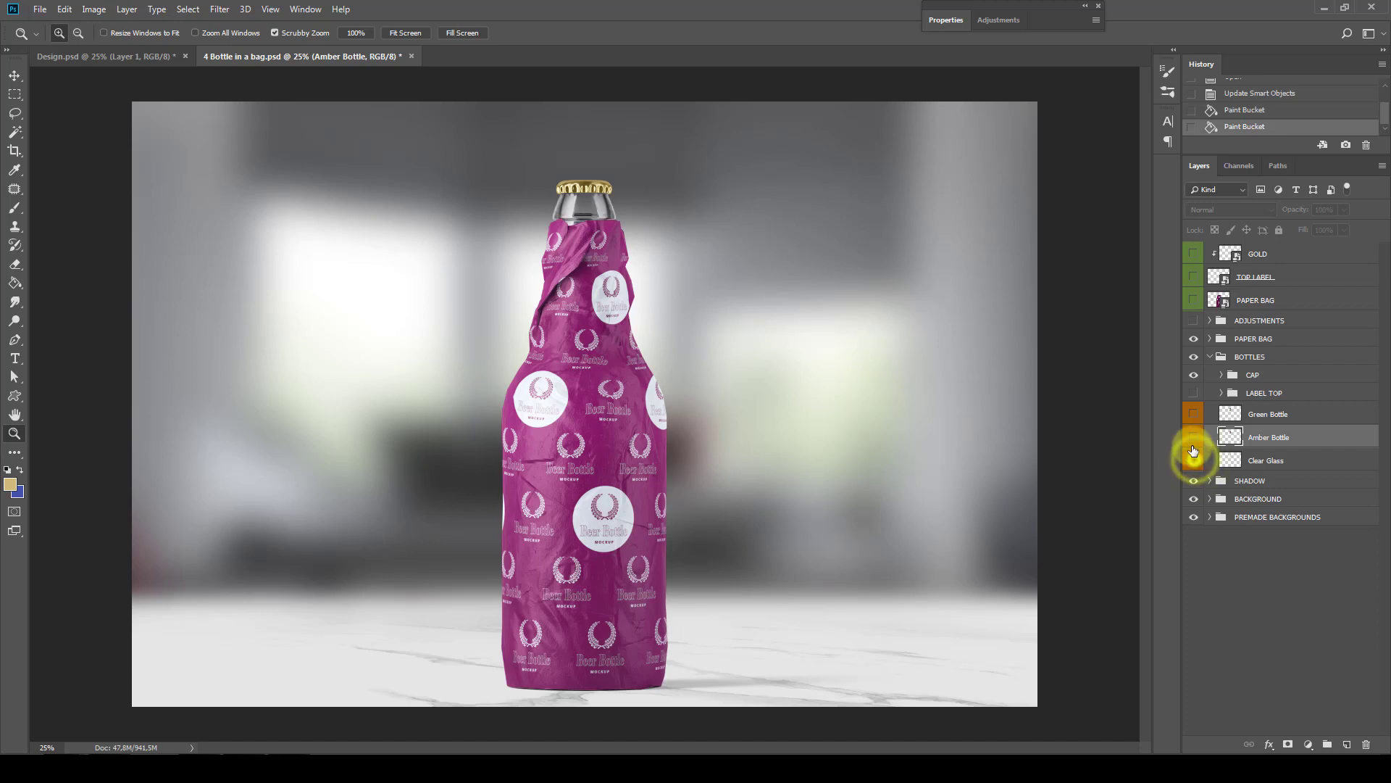
{"action": "left_click", "coordinate": [1196, 460]}
{"action": "left_click", "coordinate": [1192, 438]}
{"action": "left_click", "coordinate": [1192, 438]}
{"action": "left_click", "coordinate": [1193, 414]}
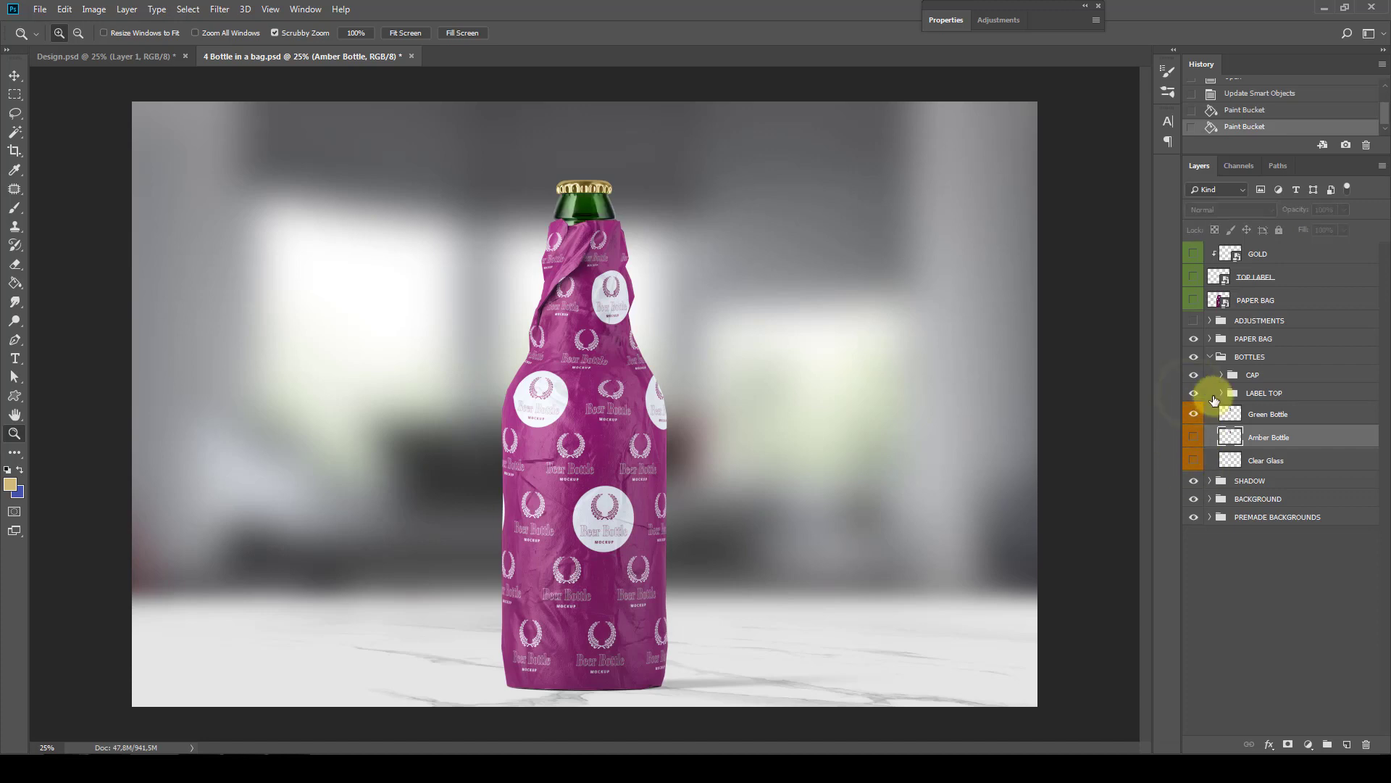
Check the LABEL TOP group and Design.psd's Top Label layer, then return to the mockup
{"action": "left_click", "coordinate": [1221, 393]}
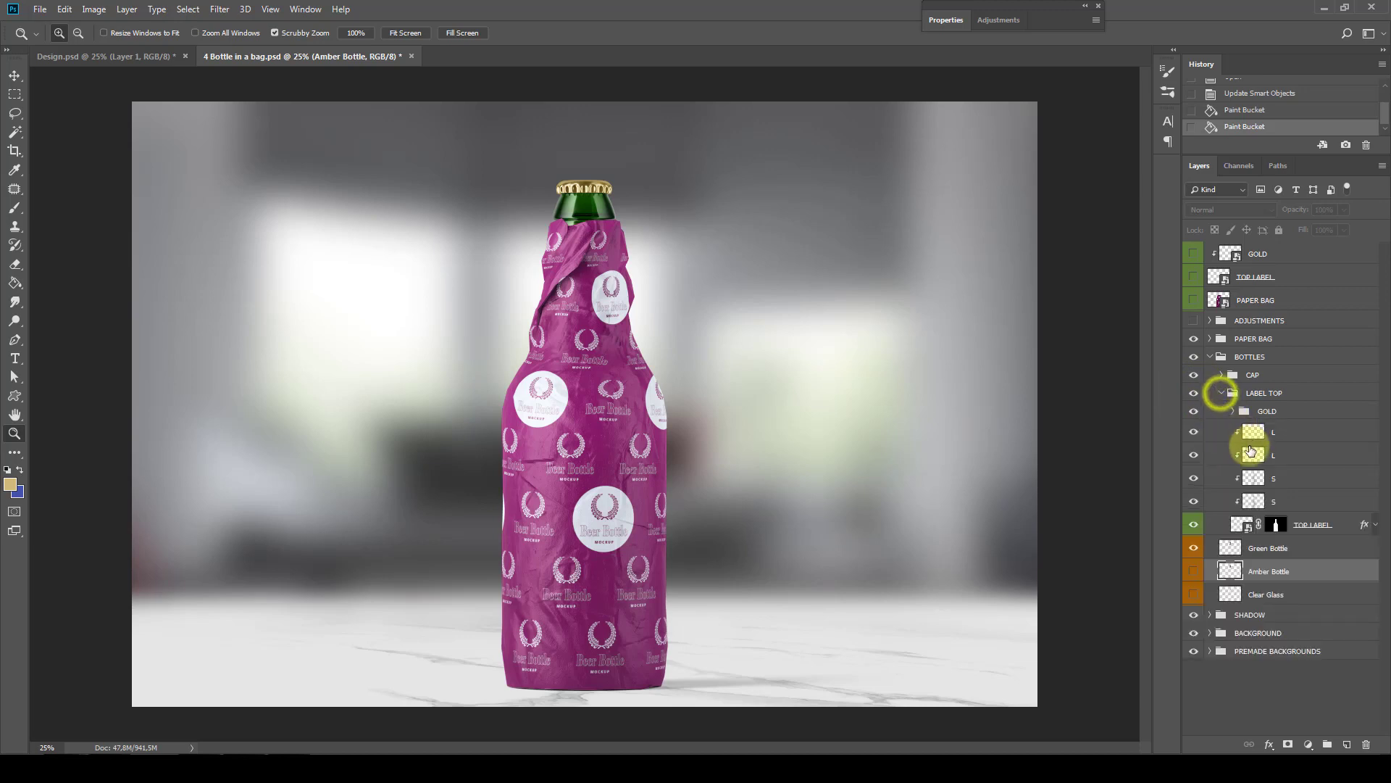
{"action": "left_click", "coordinate": [1222, 395]}
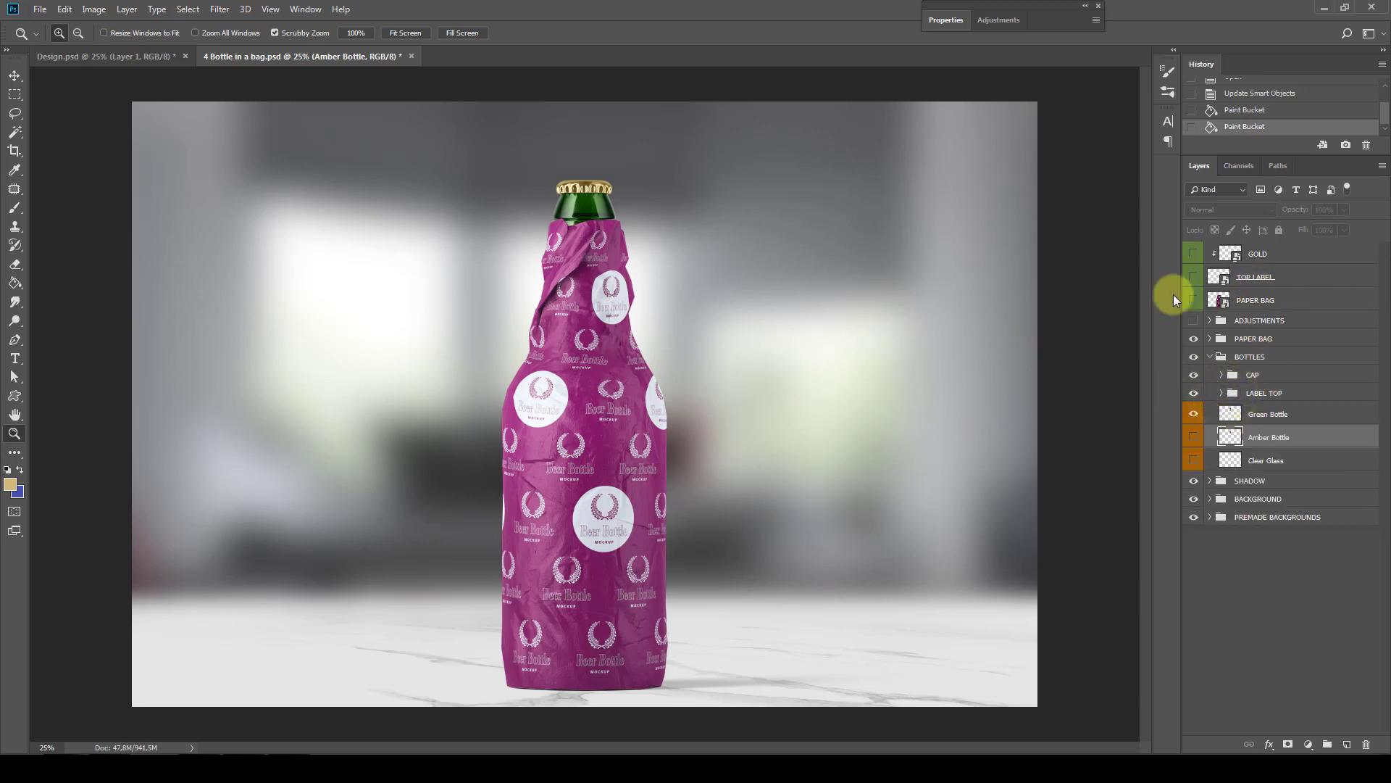
{"action": "left_click", "coordinate": [131, 58]}
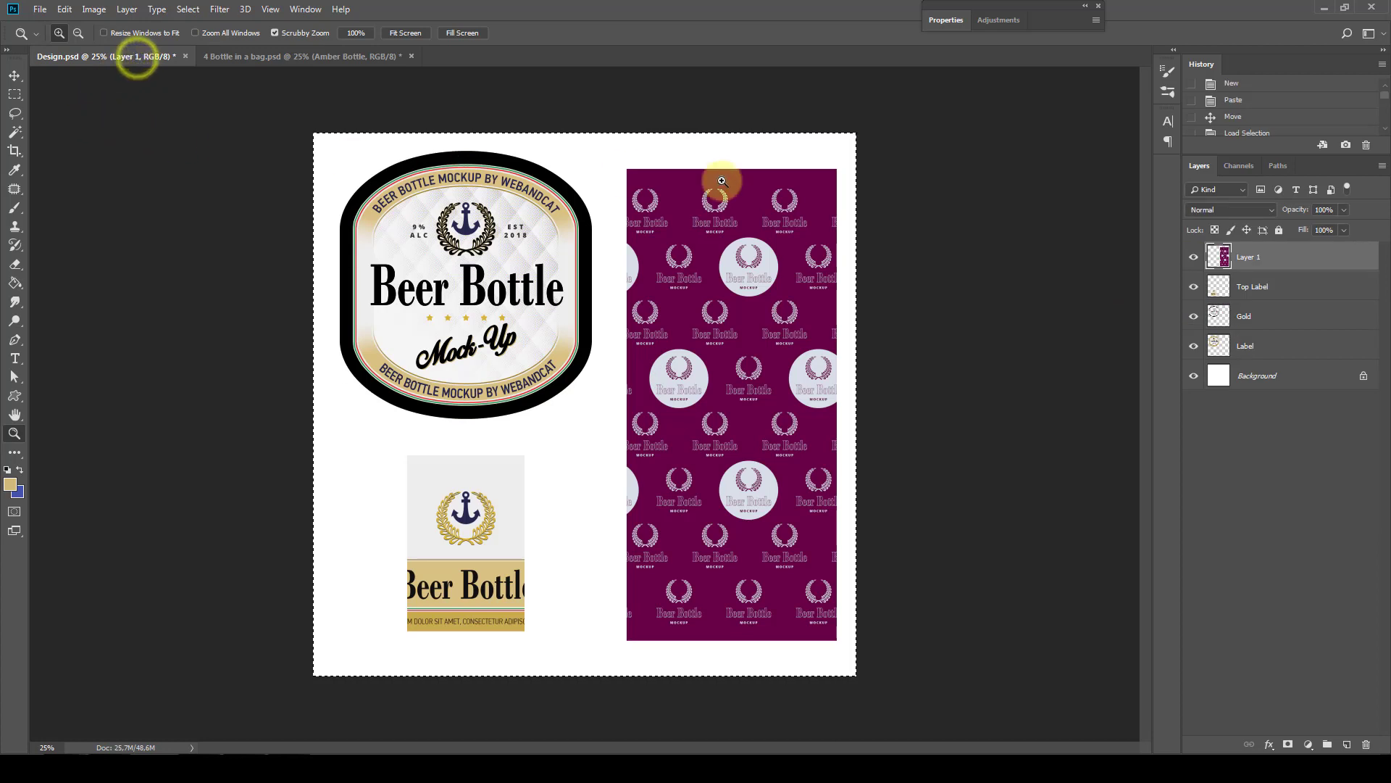
{"action": "left_click", "coordinate": [1254, 288]}
{"action": "left_click", "coordinate": [1193, 286]}
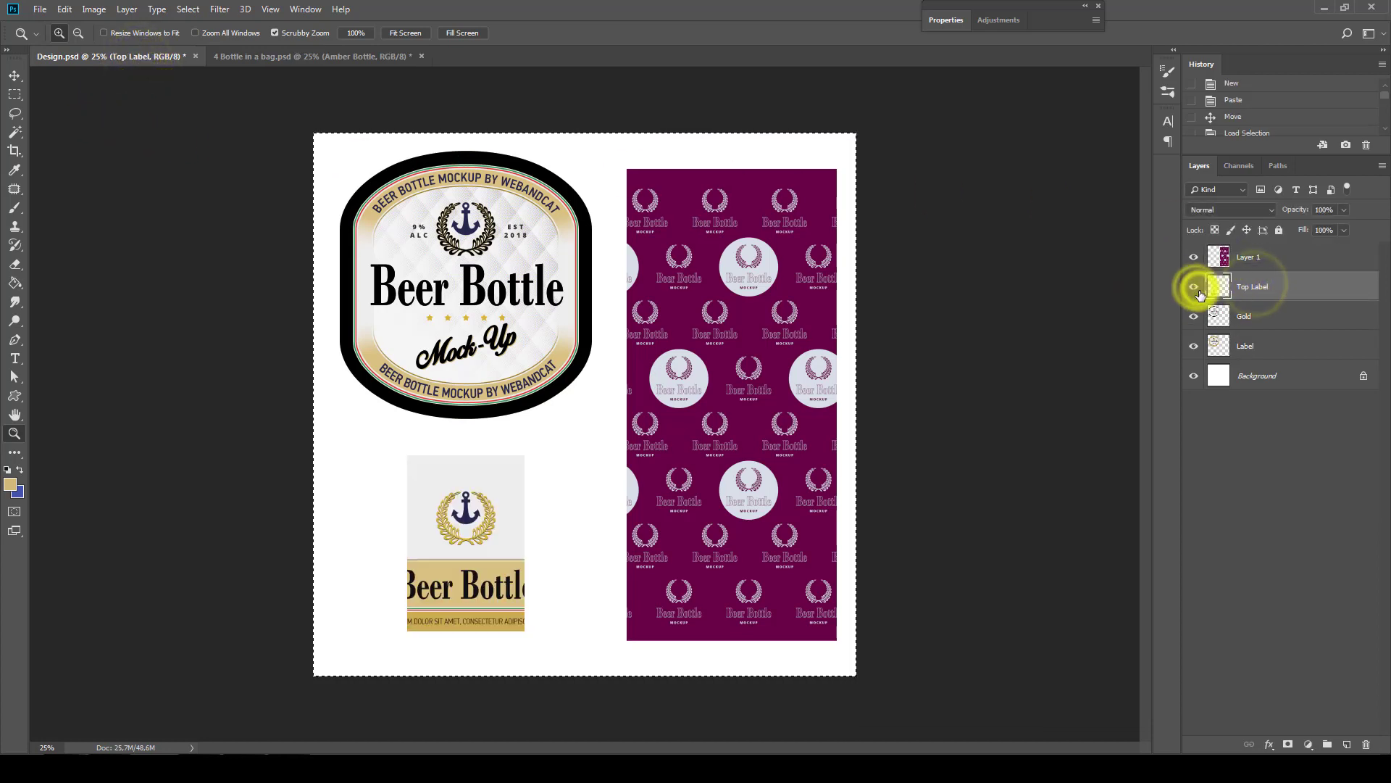
{"action": "left_click_drag", "start_coordinate": [1092, 289], "coordinate": [1223, 274]}
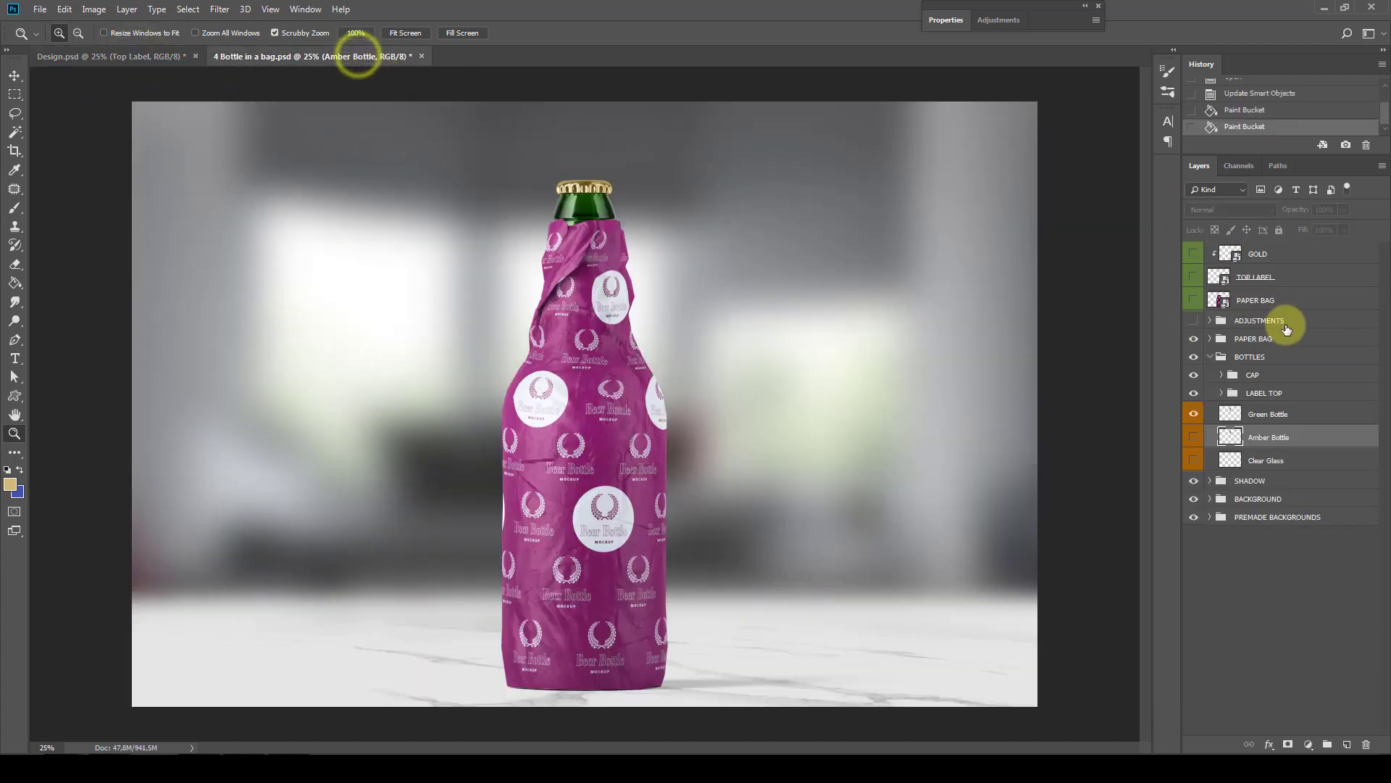
Move the TOP LABEL artwork up about 132 px and save the smart object
{"action": "double_click", "coordinate": [1222, 277]}
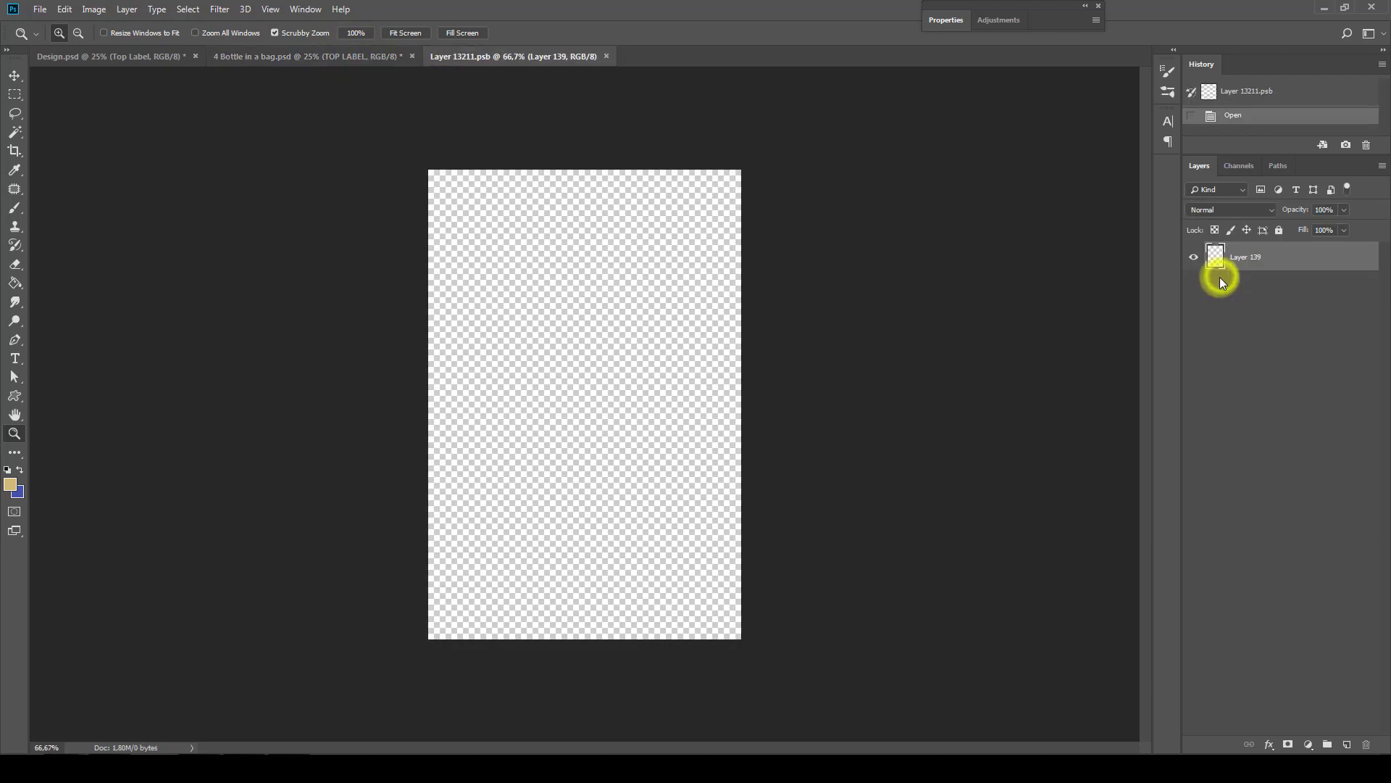
{"action": "left_click", "coordinate": [613, 56]}
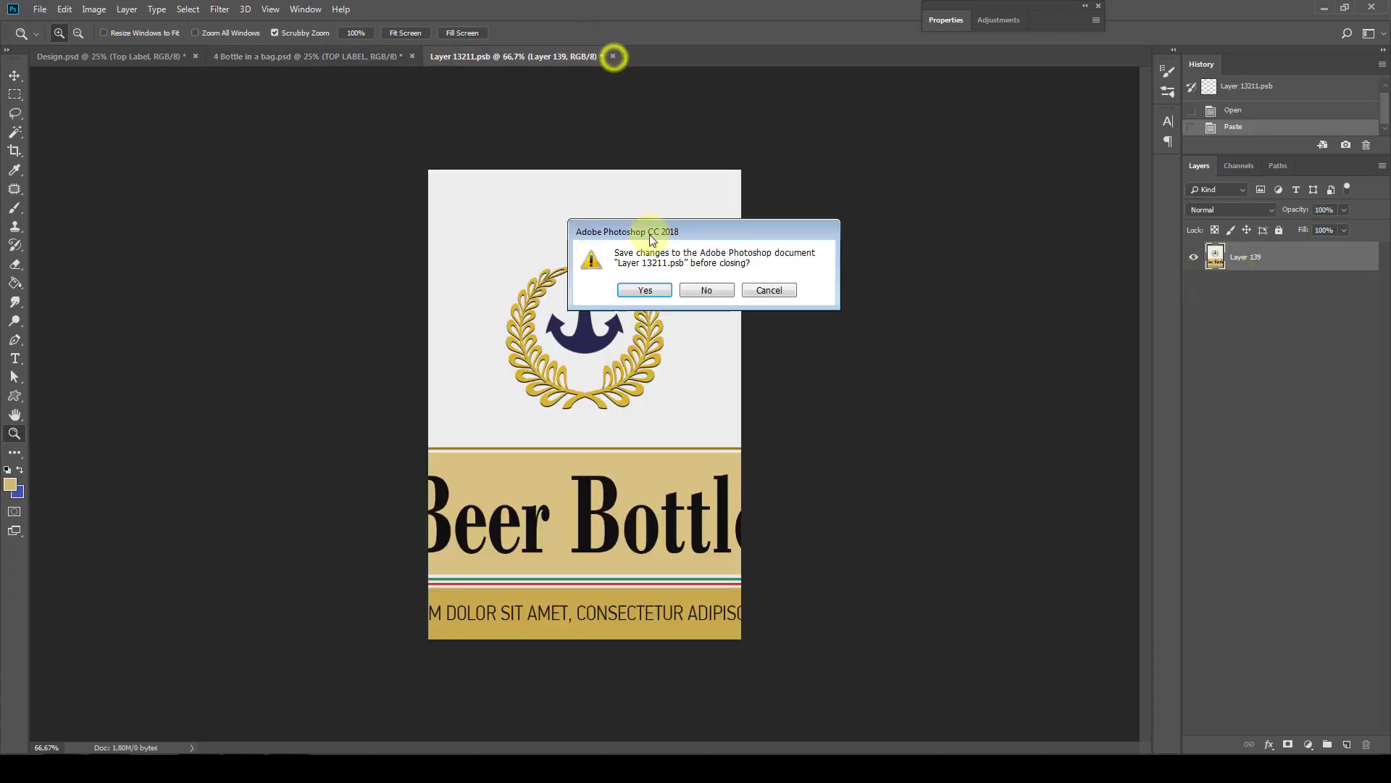
{"action": "left_click", "coordinate": [656, 290]}
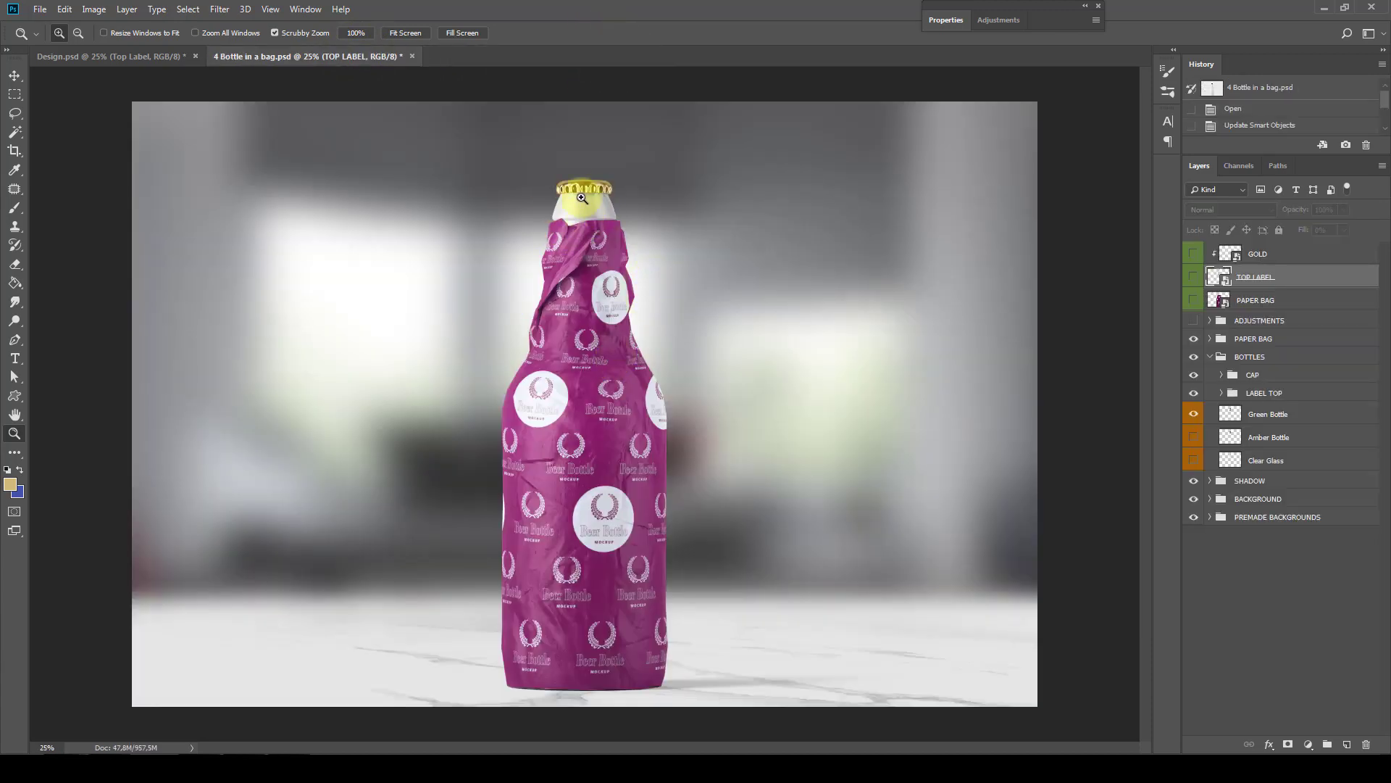
{"action": "double_click", "coordinate": [1220, 279]}
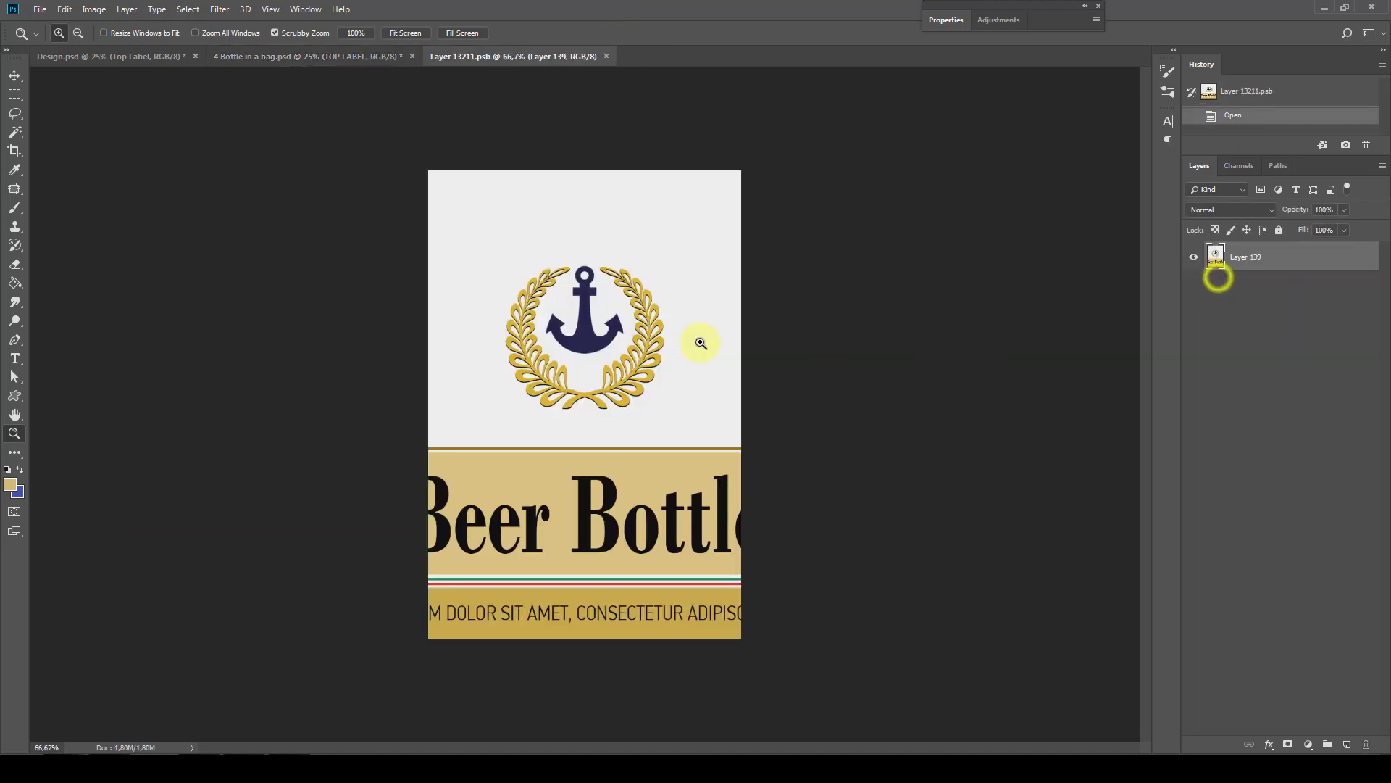
{"action": "key", "text": "v"}
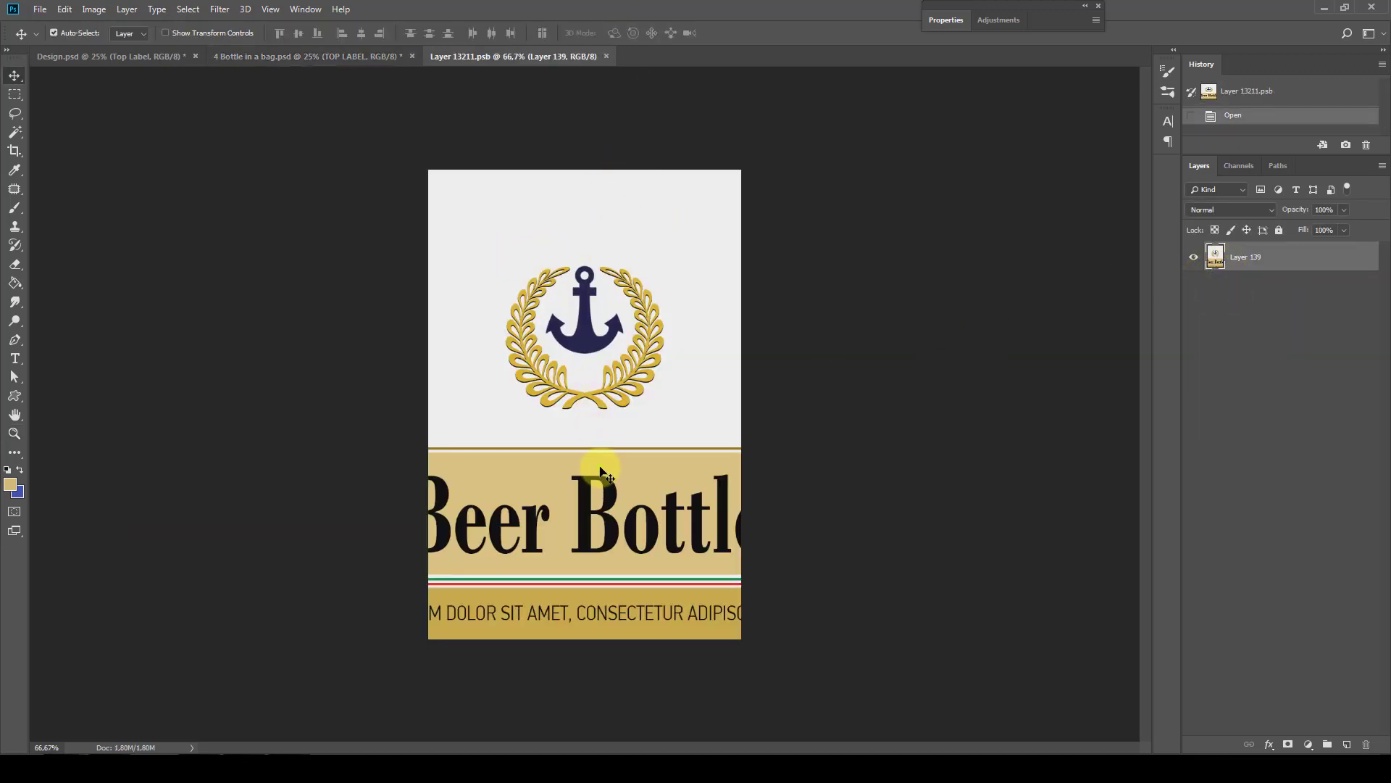
{"action": "left_click_drag", "start_coordinate": [600, 467], "coordinate": [600, 371]}
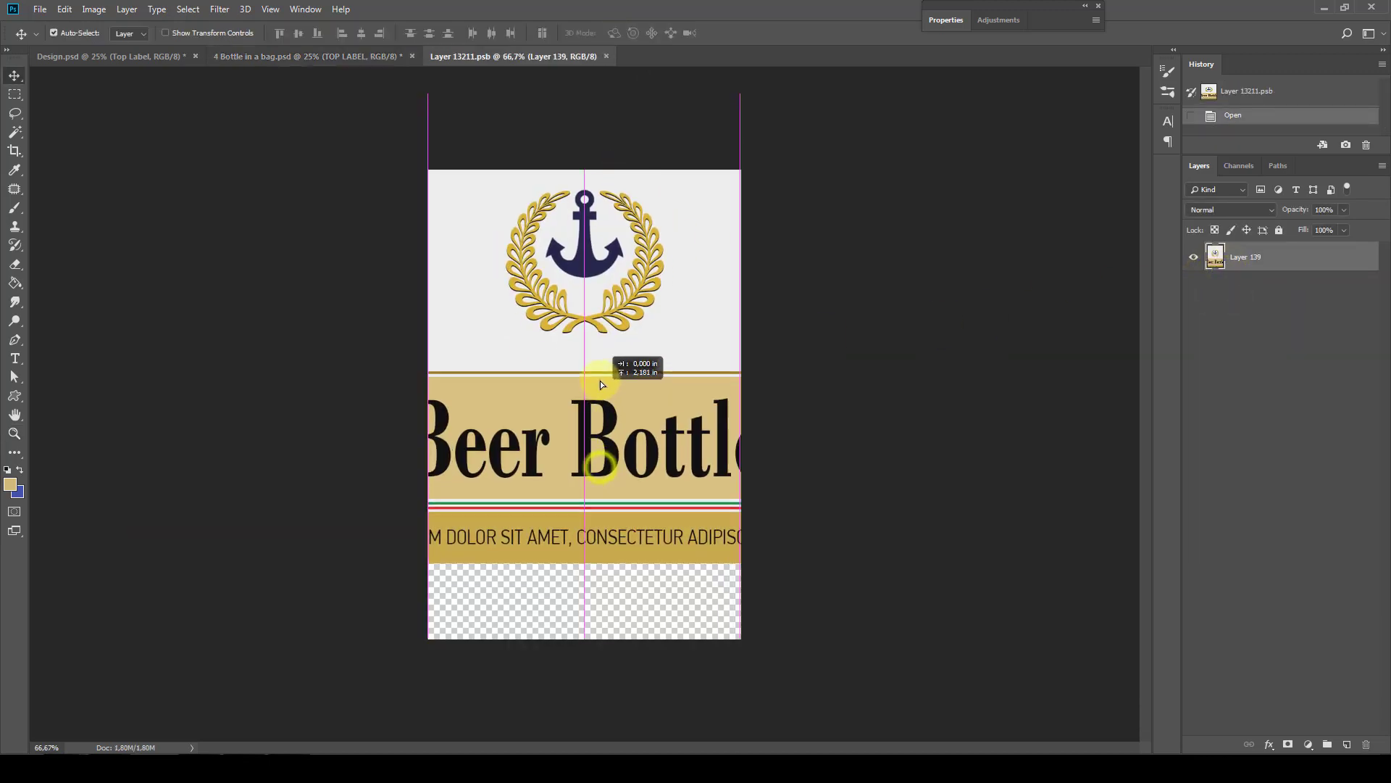
{"action": "left_click", "coordinate": [611, 57]}
{"action": "left_click", "coordinate": [653, 289]}
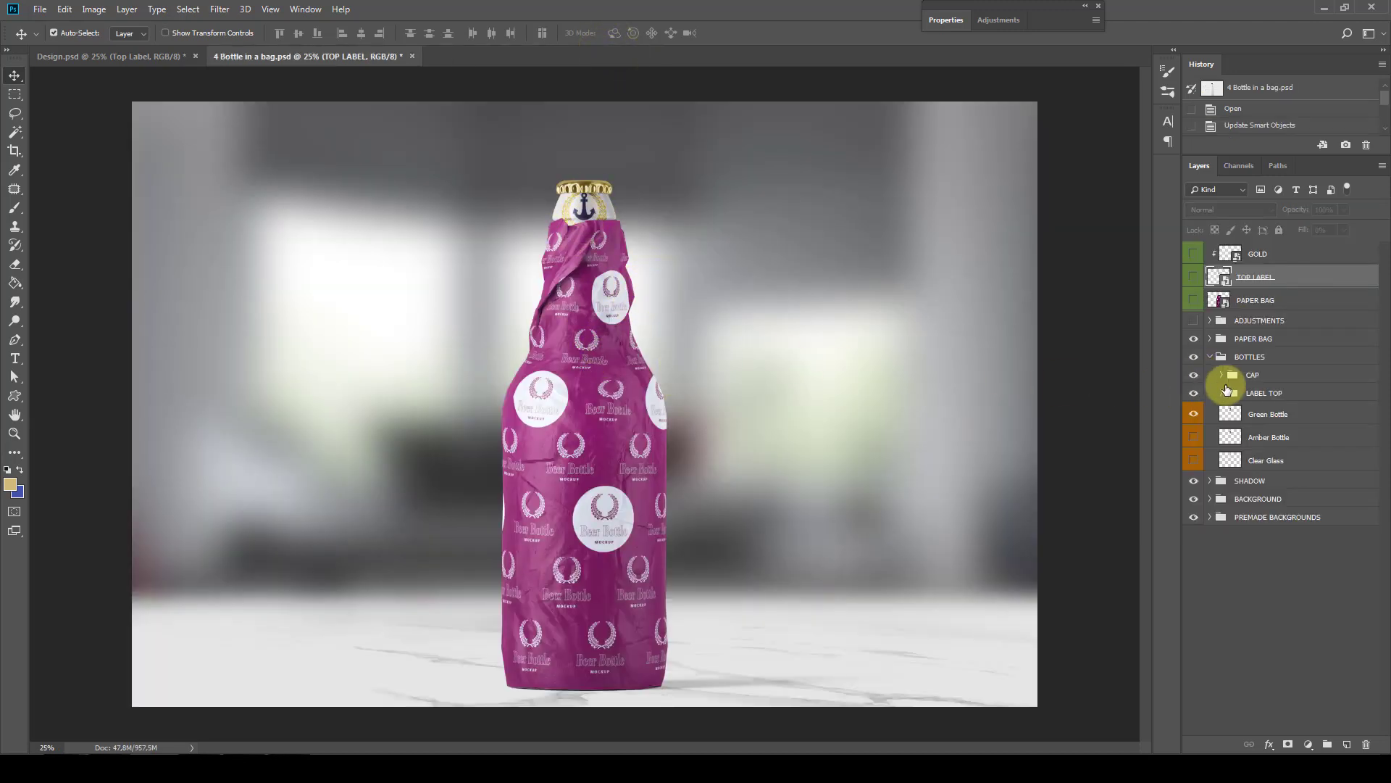
Show Amber Bottle instead of Green Bottle, hide LABEL TOP, and enable the ADJUSTMENTS group
{"action": "left_click", "coordinate": [1194, 414]}
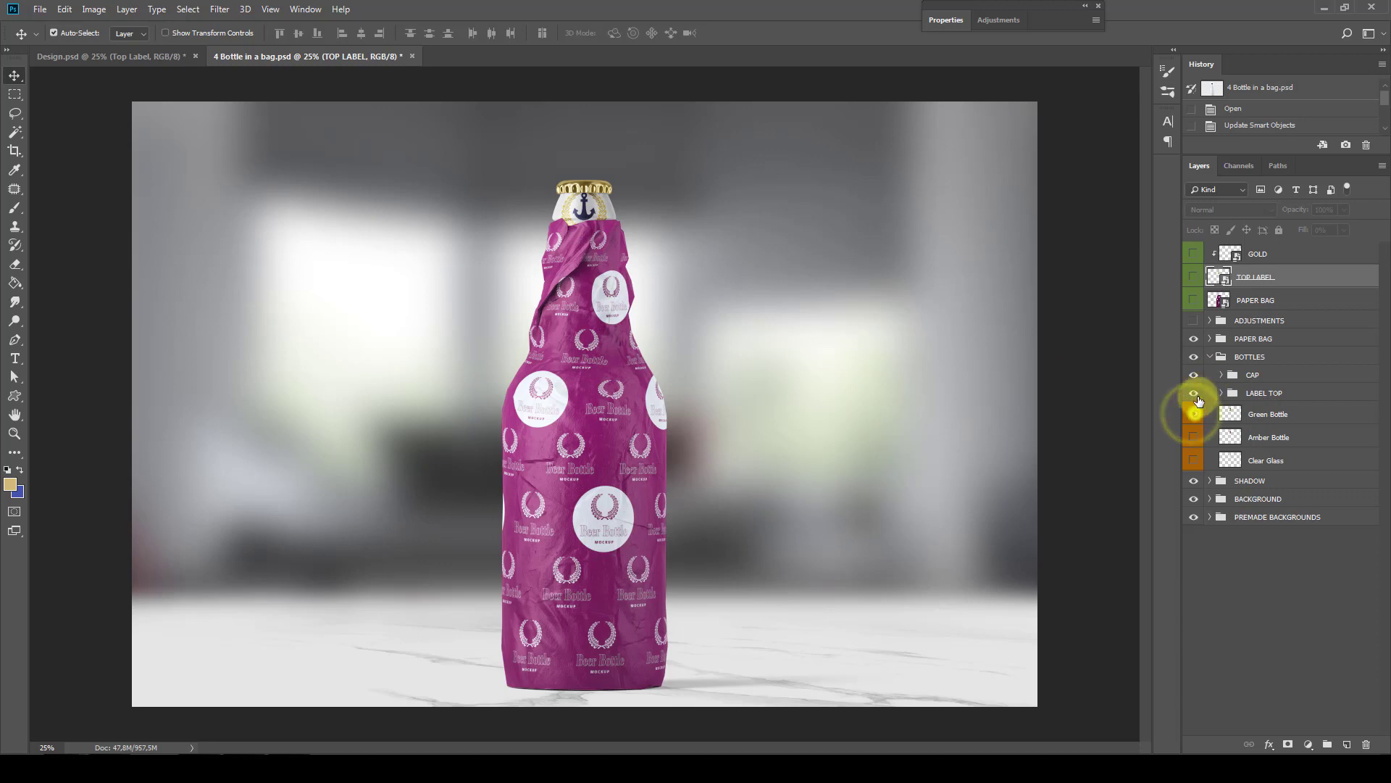
{"action": "left_click", "coordinate": [1193, 414]}
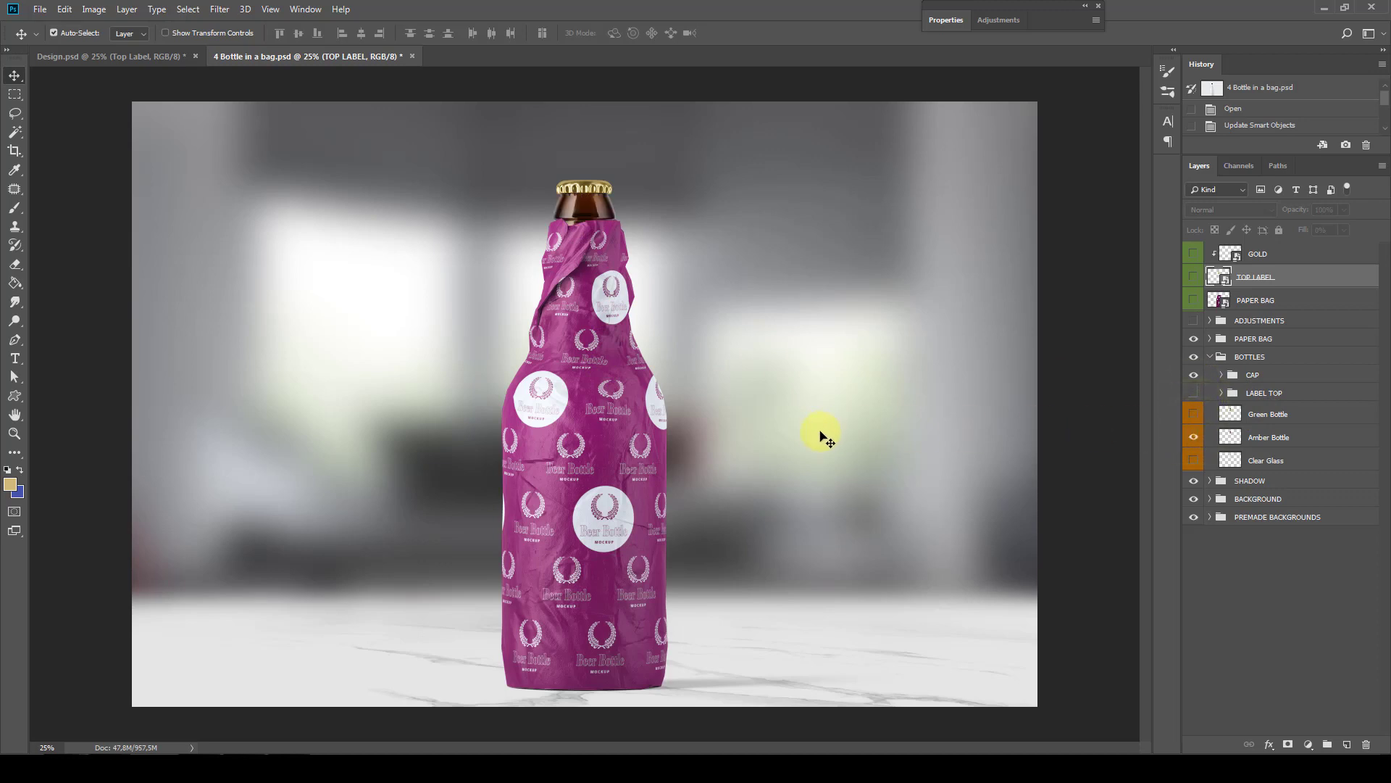
{"action": "left_click", "coordinate": [1211, 357]}
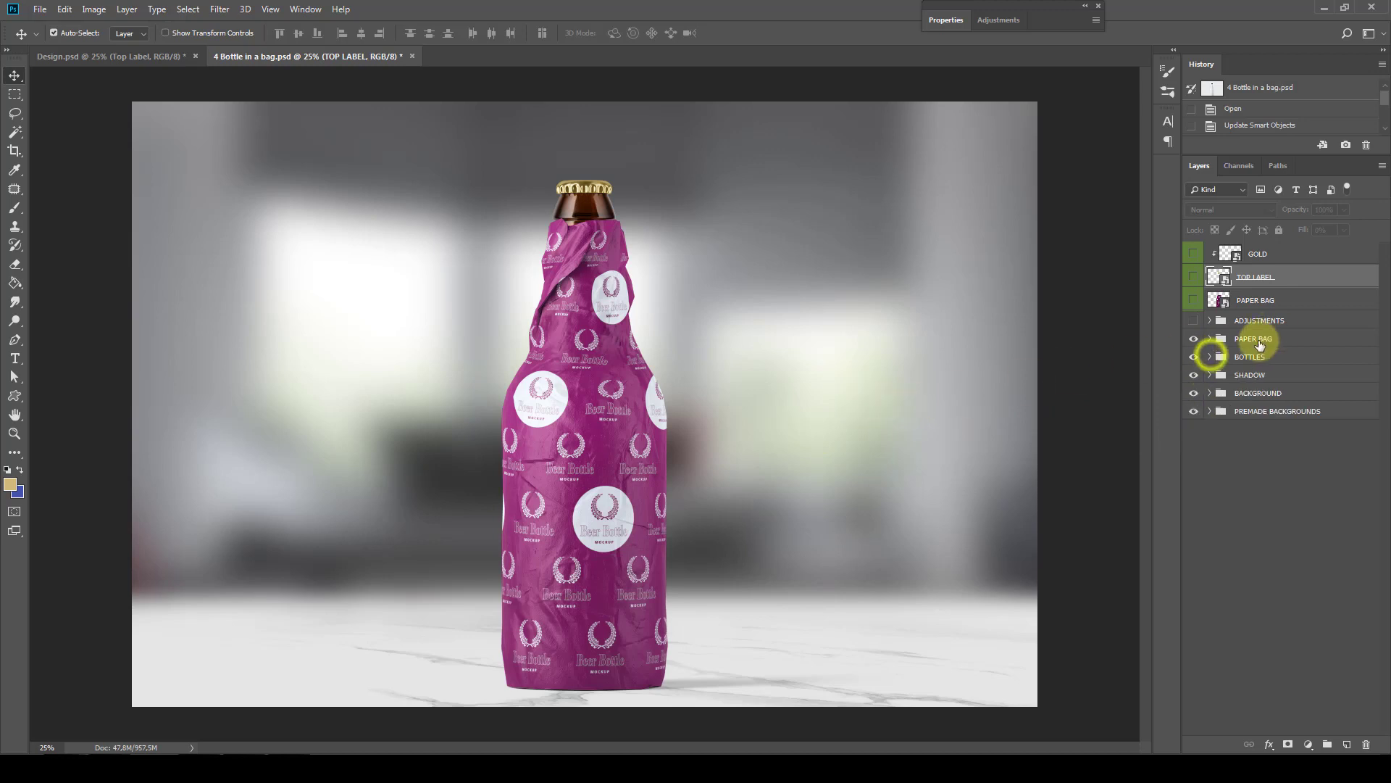
{"action": "left_click", "coordinate": [1194, 320]}
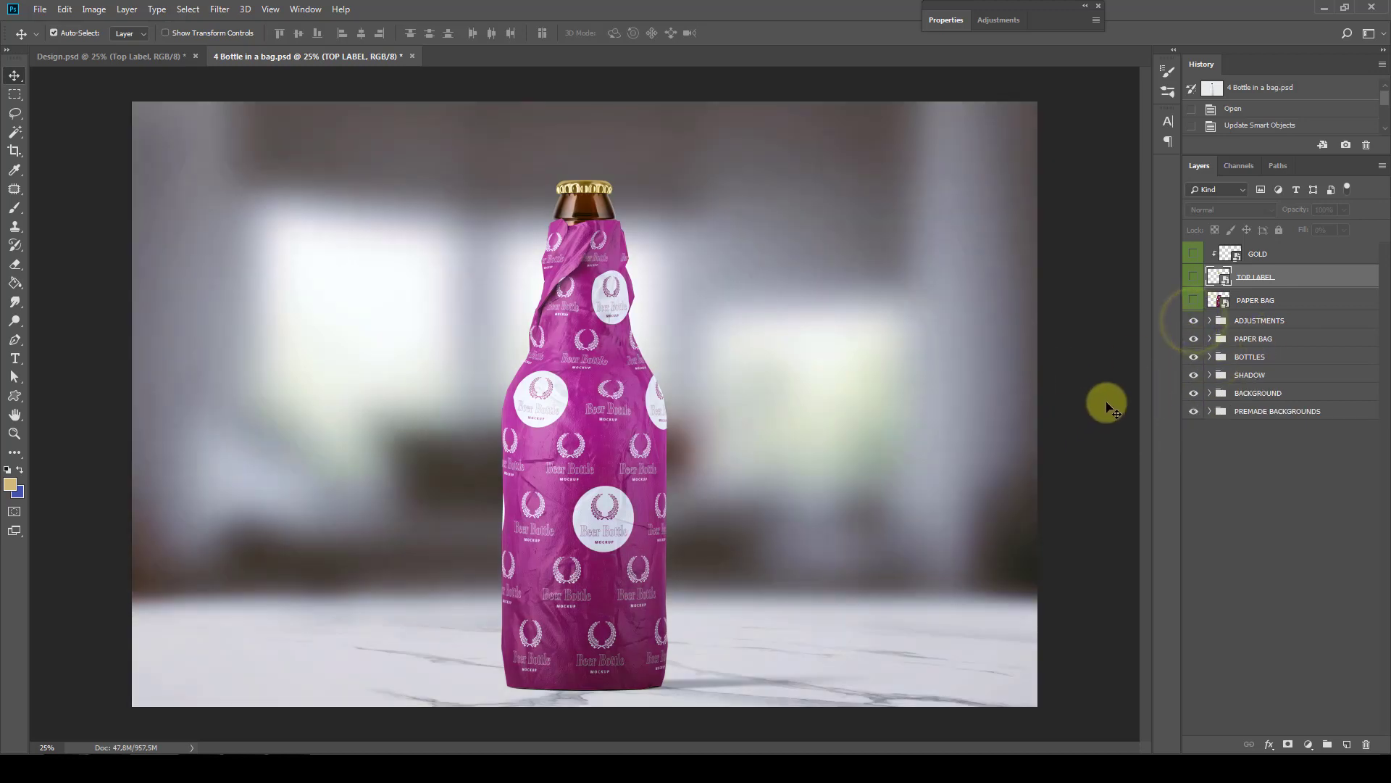
{"action": "left_click", "coordinate": [1210, 320]}
Hide VIGNETTE EFFECT and inner ADJUSTMENTS, and use COLOR OPTION 2 instead of COLOR OPTION 1
{"action": "left_click", "coordinate": [1193, 375]}
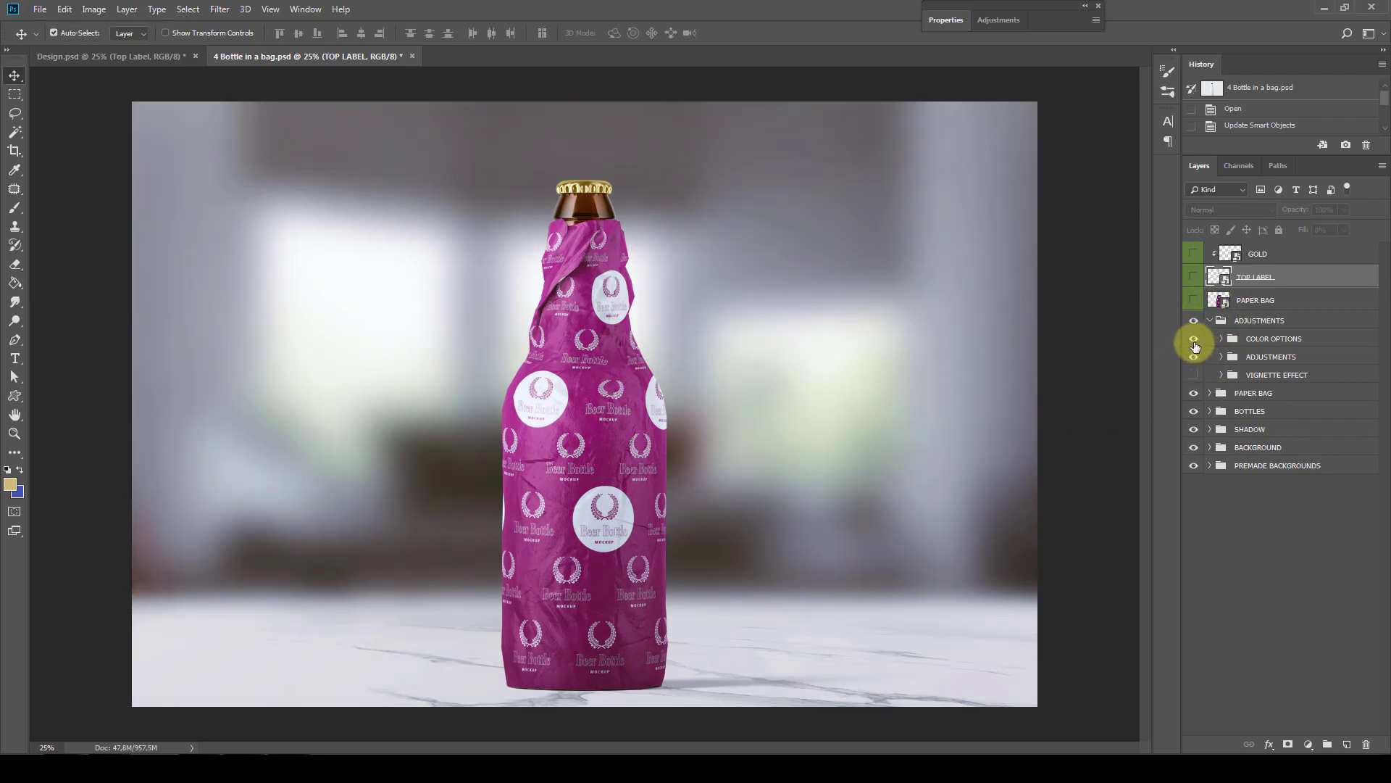
{"action": "left_click", "coordinate": [1194, 358]}
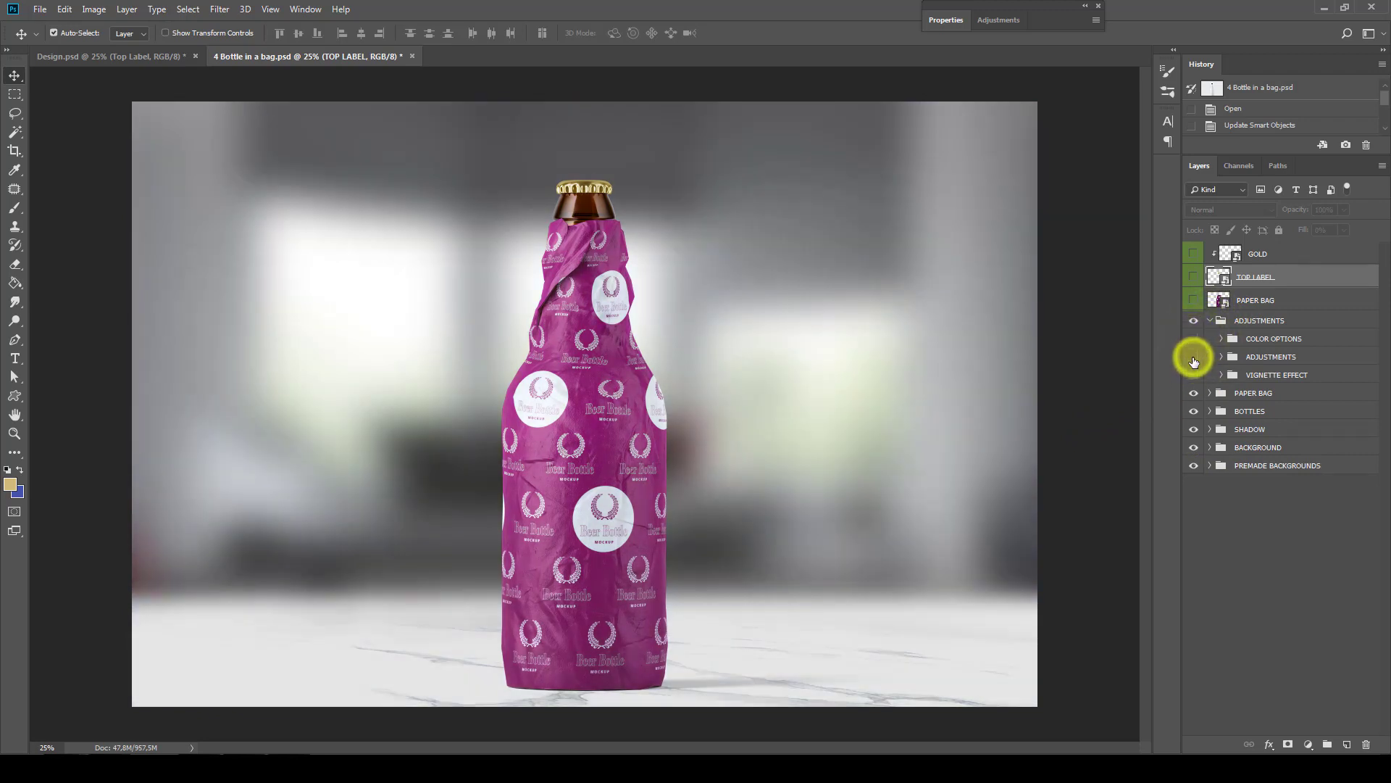
{"action": "left_click", "coordinate": [1194, 339]}
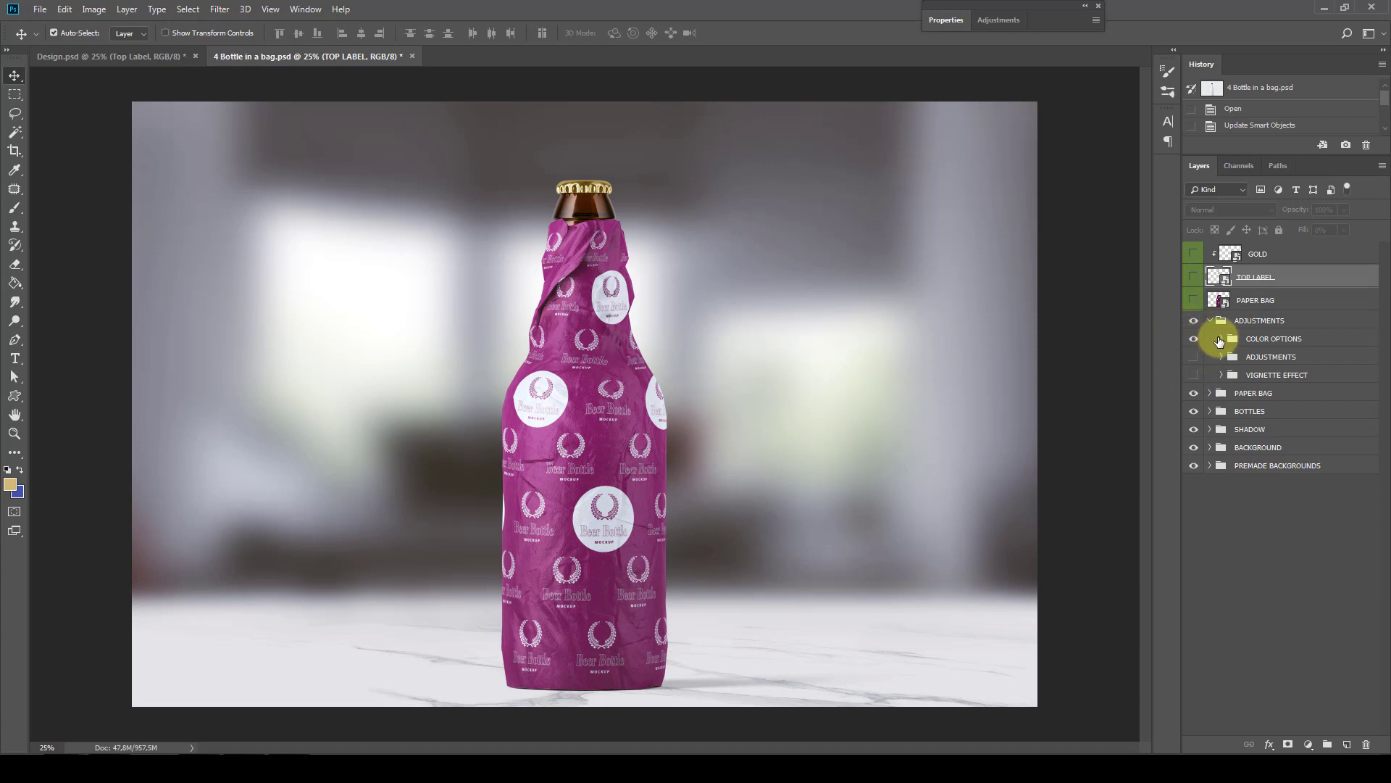
{"action": "left_click", "coordinate": [1221, 338]}
{"action": "left_click", "coordinate": [1193, 358]}
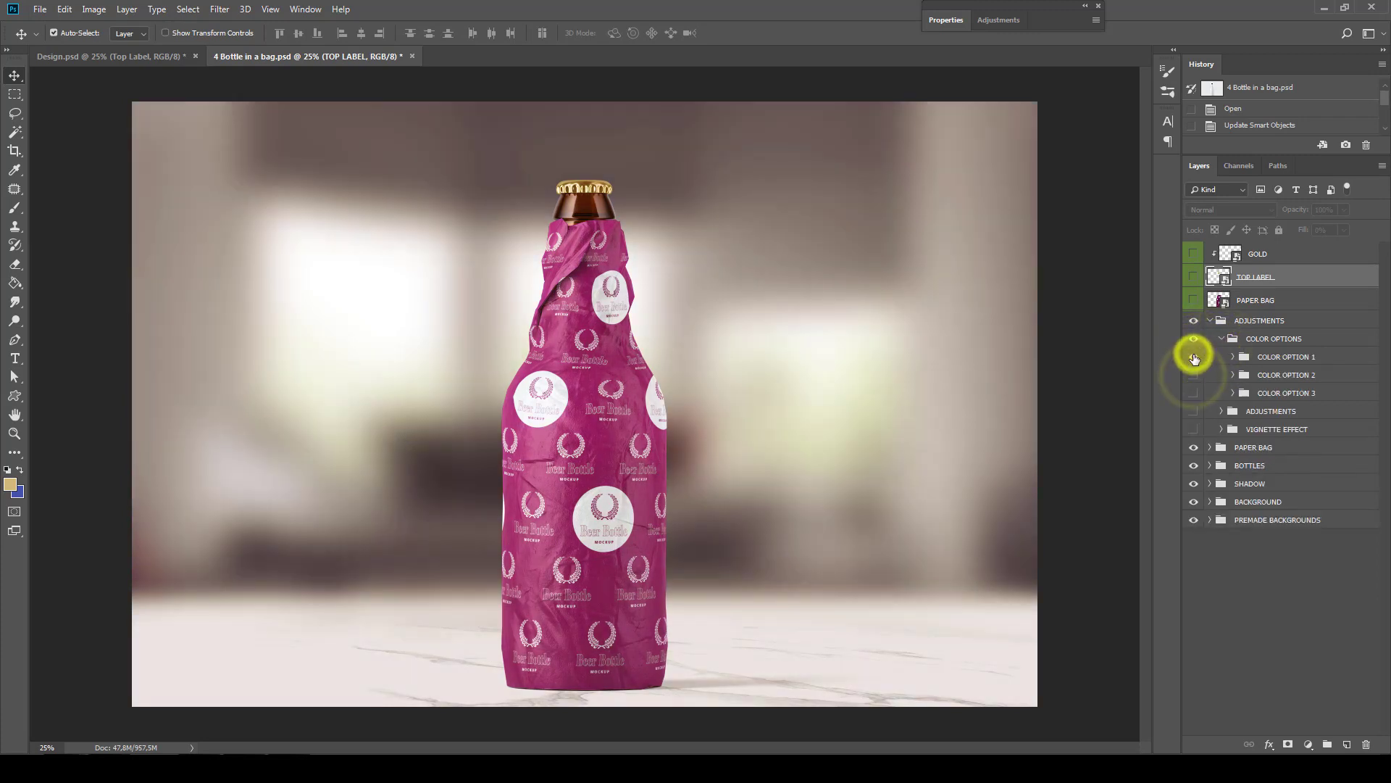
{"action": "left_click", "coordinate": [1194, 376]}
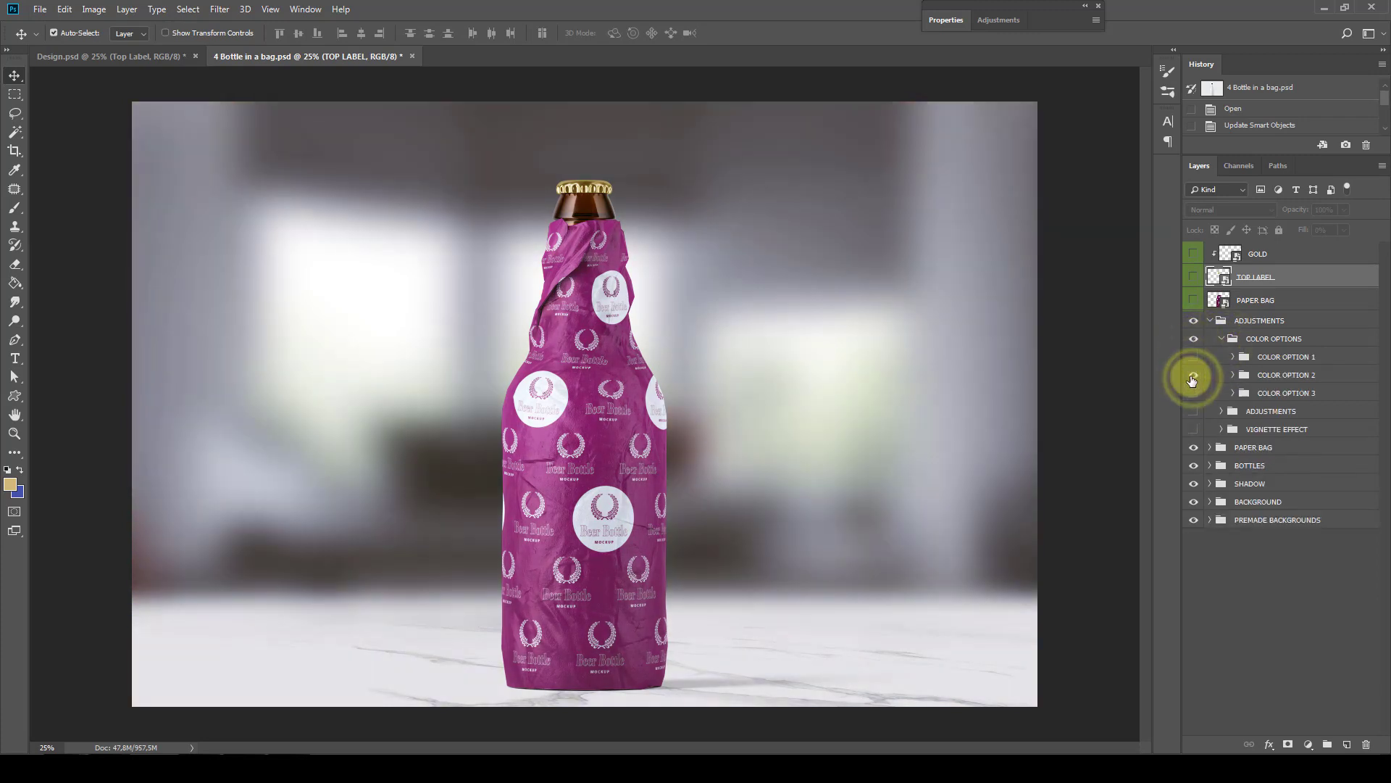
{"action": "left_click", "coordinate": [1209, 320]}
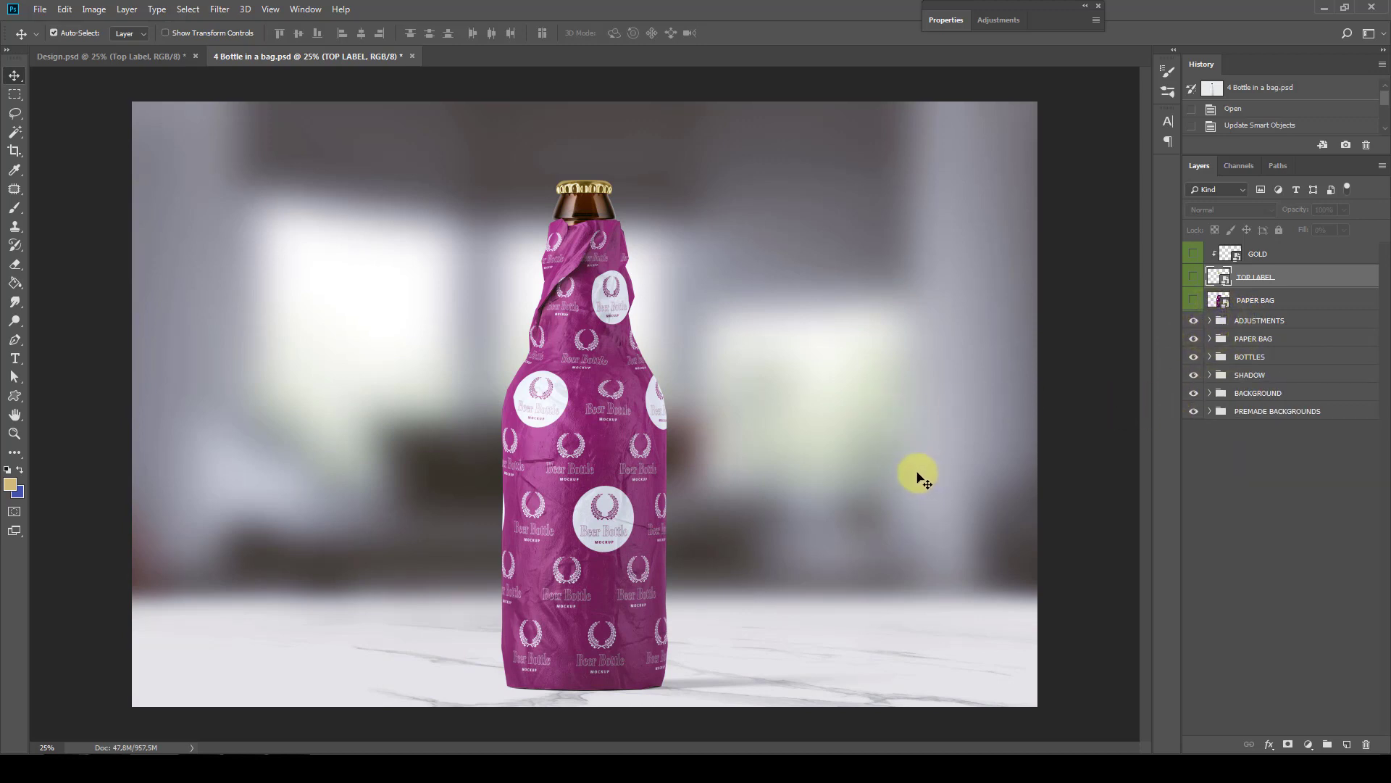
Set PAPER BAG's Levels 1 input levels to 10, 1.49 and 235
{"action": "left_click", "coordinate": [1211, 339]}
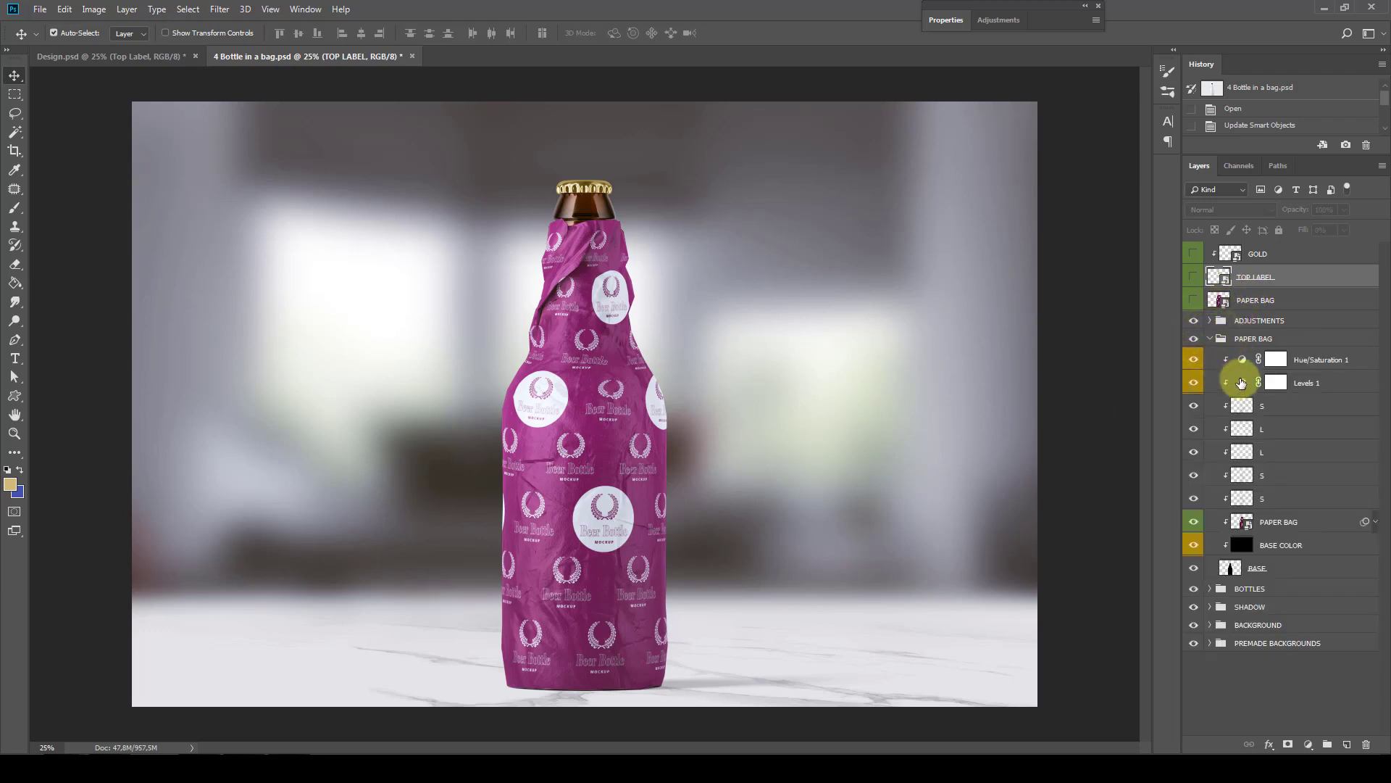
{"action": "double_click", "coordinate": [1242, 383]}
{"action": "left_click_drag", "start_coordinate": [1006, 168], "coordinate": [997, 169]}
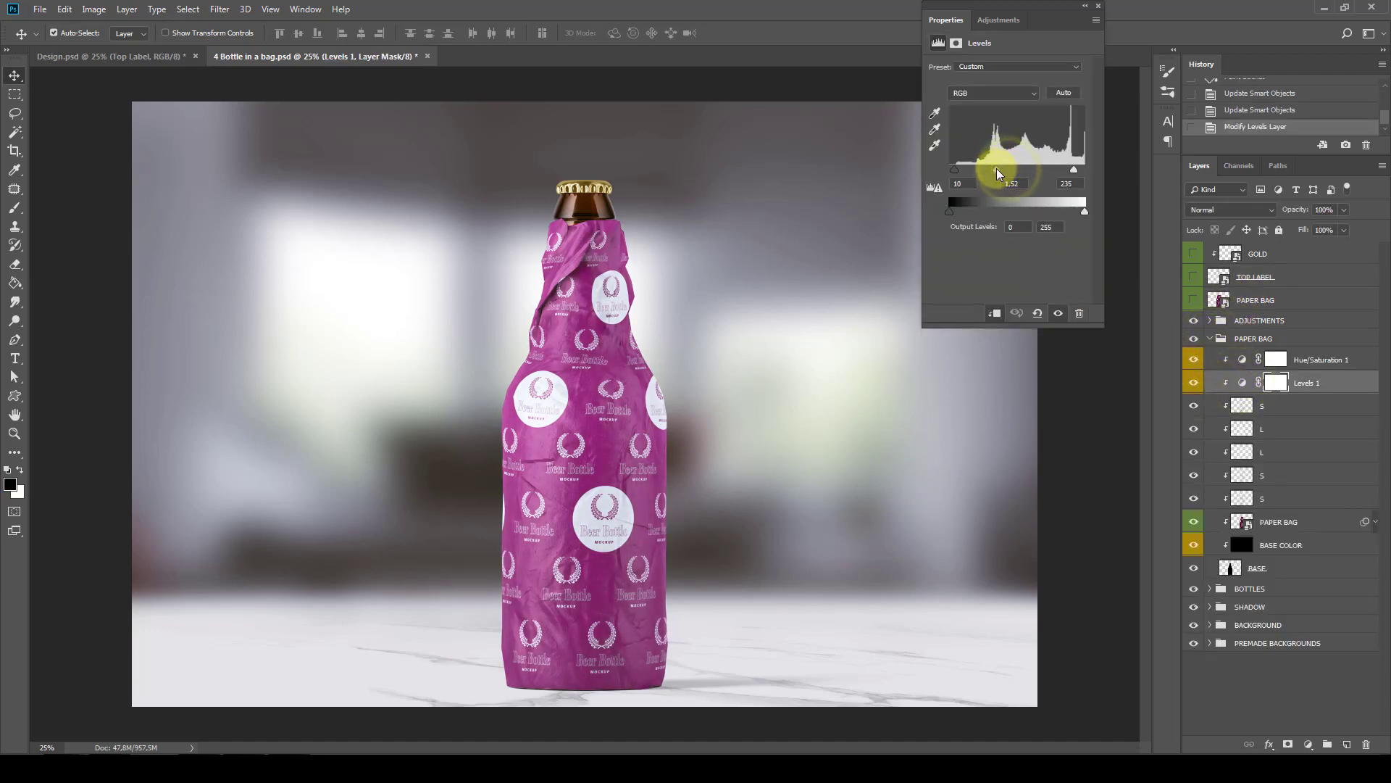
{"action": "double_click", "coordinate": [1068, 20]}
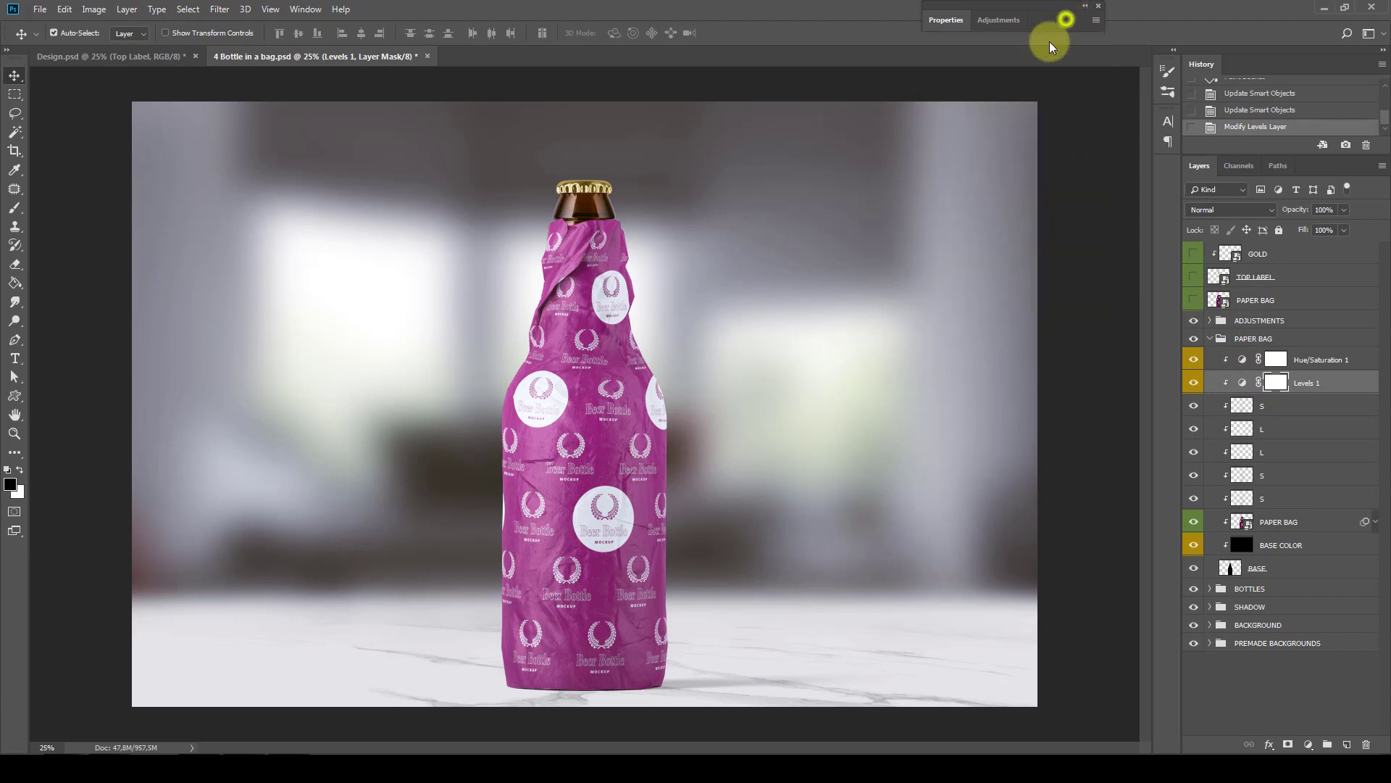
{"action": "left_click", "coordinate": [1210, 339]}
{"action": "left_click", "coordinate": [1213, 464]}
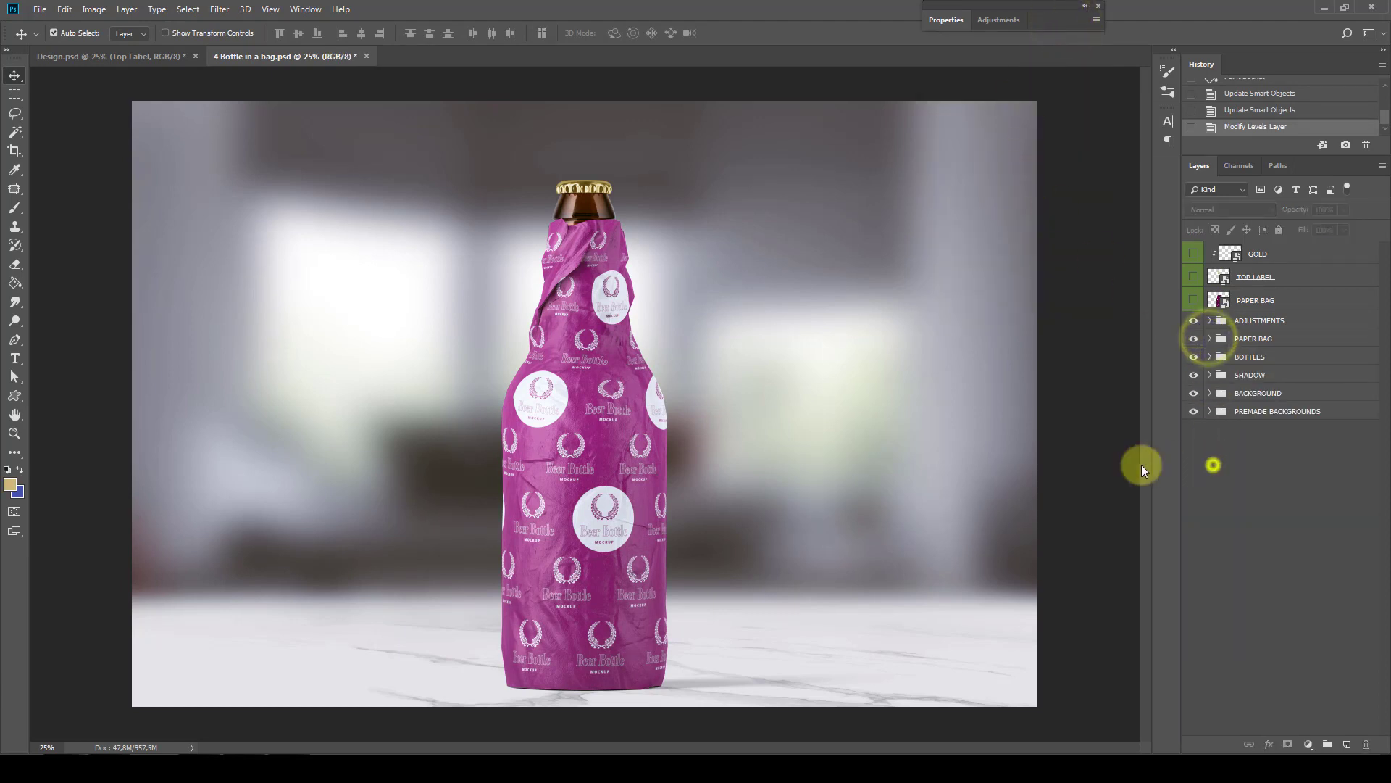
Zoom in on the bottle wrap to inspect it, then zoom back out
{"action": "left_click", "coordinate": [14, 433]}
{"action": "left_click", "coordinate": [628, 389]}
{"action": "mouse_move", "coordinate": [609, 509]}
{"action": "left_mouse_down"}
{"action": "mouse_move", "coordinate": [693, 301]}
{"action": "mouse_move", "coordinate": [650, 541]}
{"action": "mouse_move", "coordinate": [663, 488]}
{"action": "left_mouse_up"}
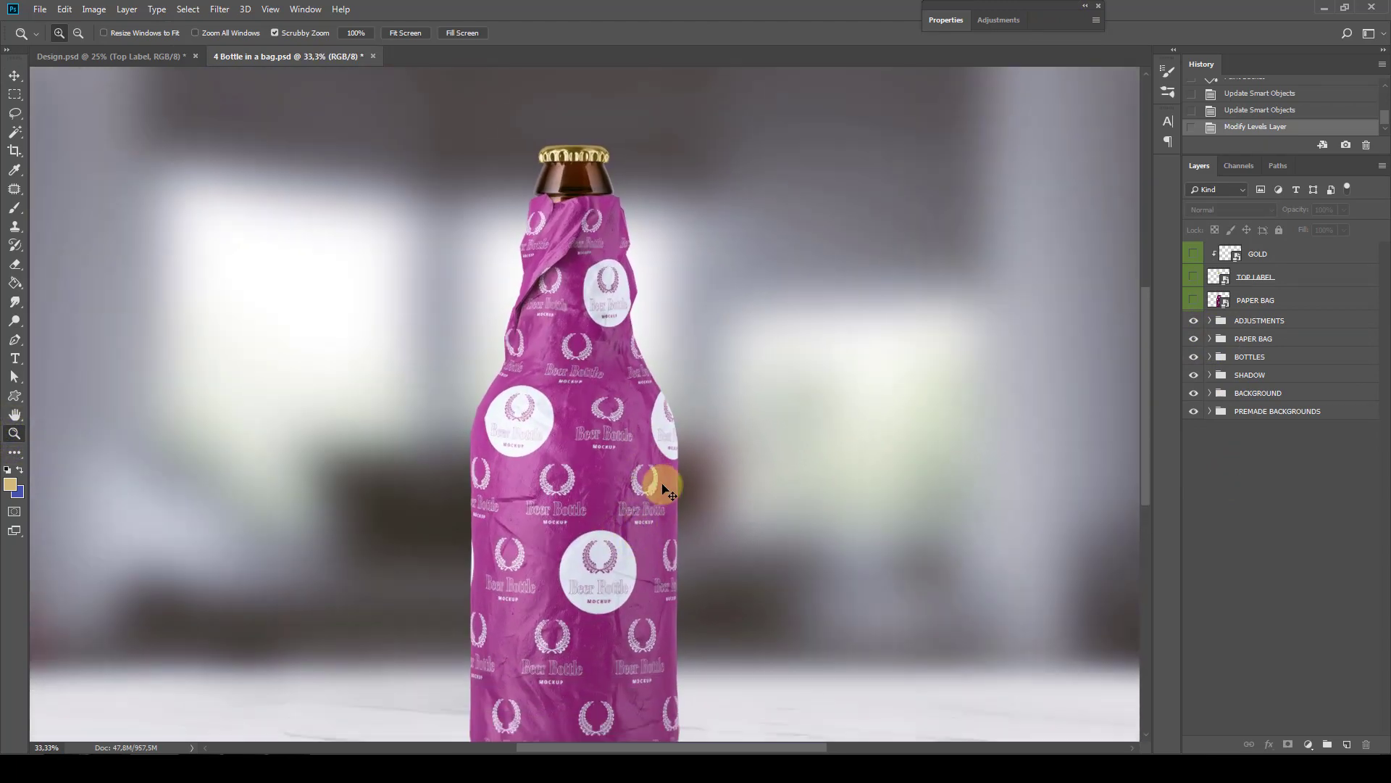
{"action": "left_click", "coordinate": [662, 488], "text": "alt"}
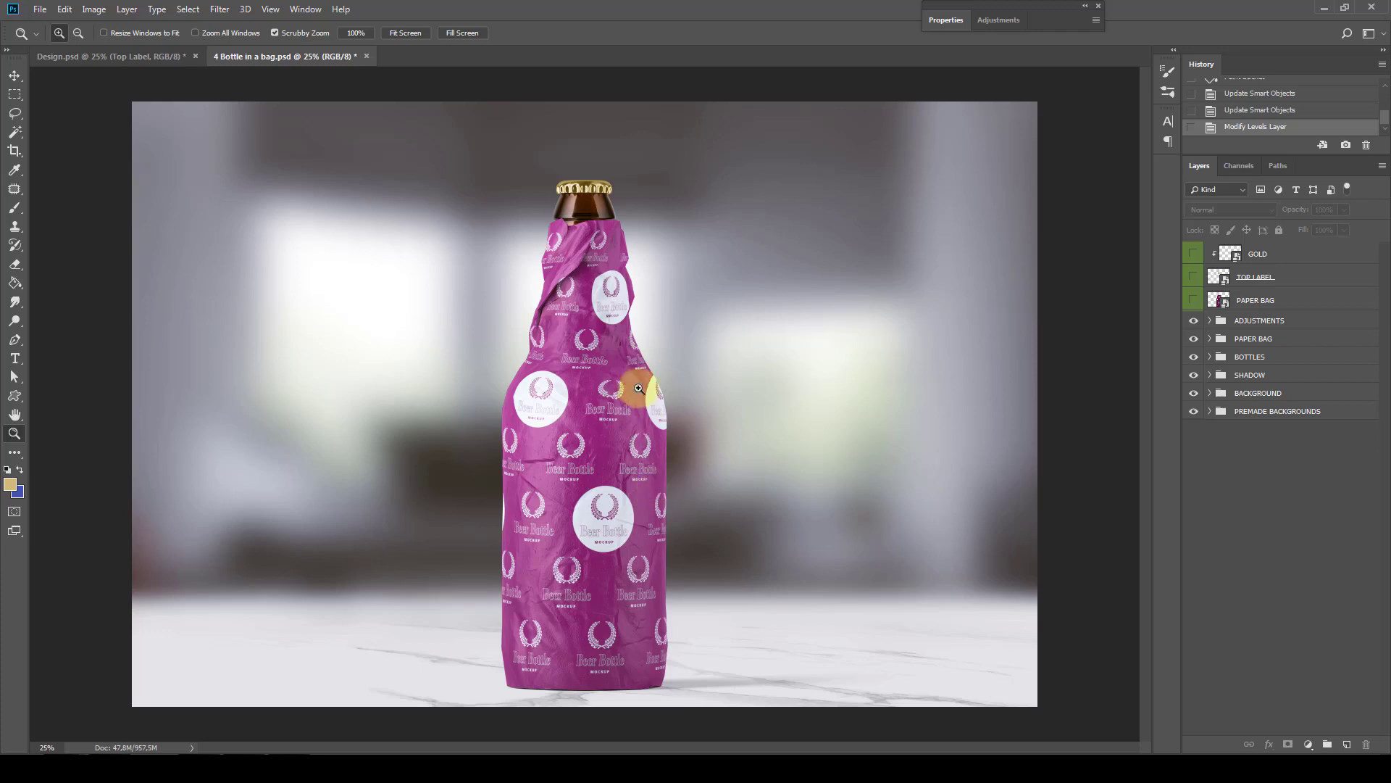